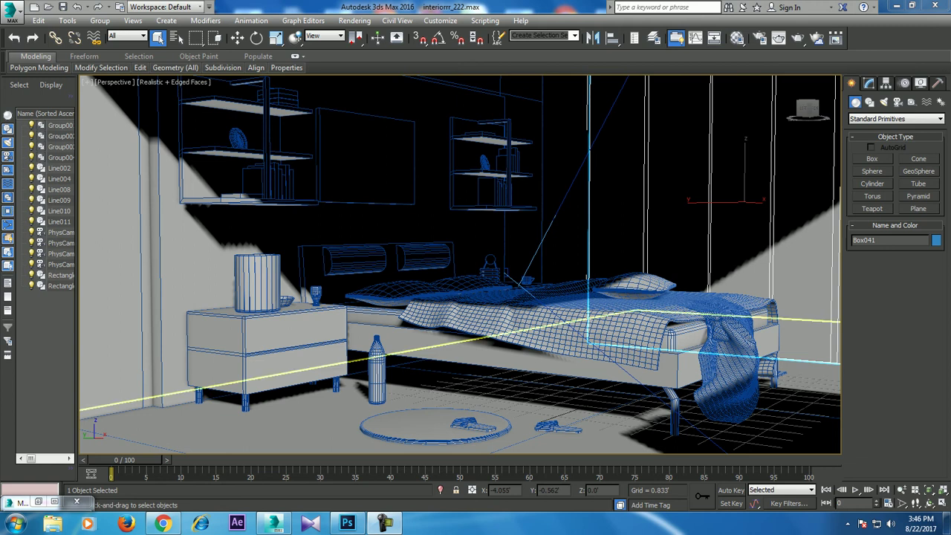
Launch Notepad from the Run box
{"action": "key", "text": "super+r"}
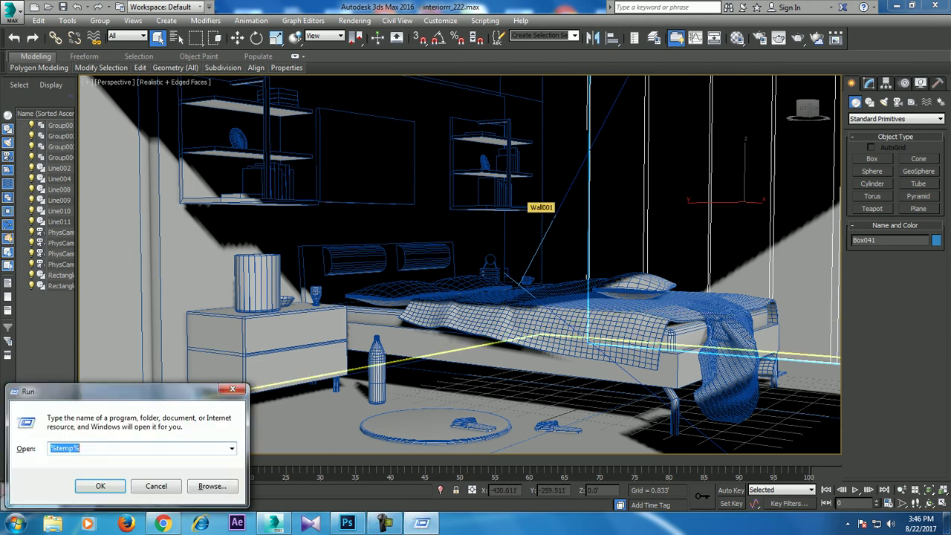
{"action": "type", "text": "notepad"}
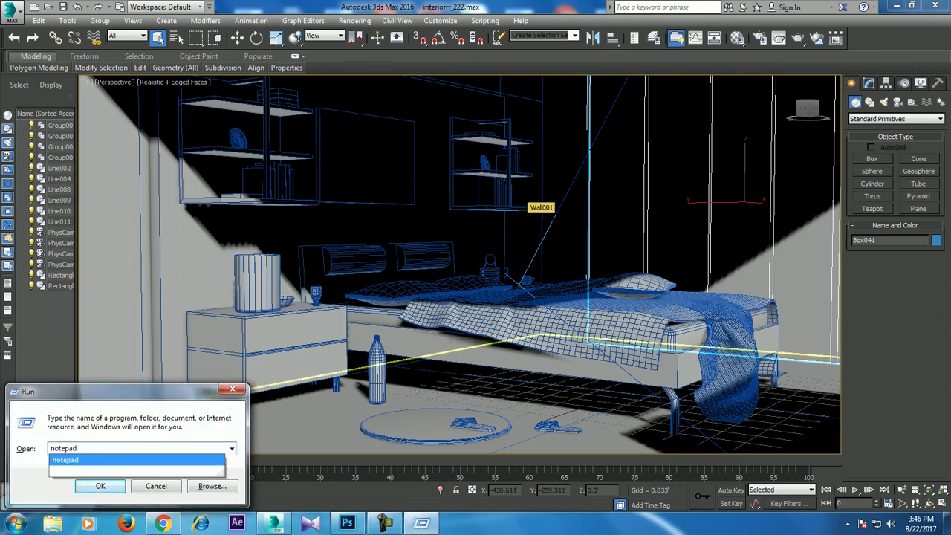
{"action": "key", "text": "Return"}
Type the intro about modelling, texturing and lighting an interior with V-Ray, then 'Lets get started.'
{"action": "type", "text": "his tutorial we will Model texture "}
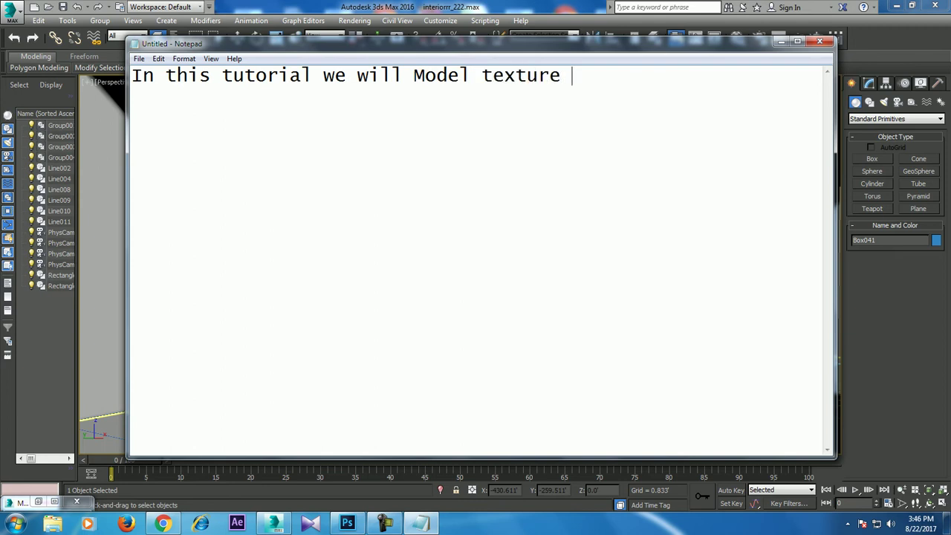
{"action": "type", "text": "and light and interior in 3dsmax using "}
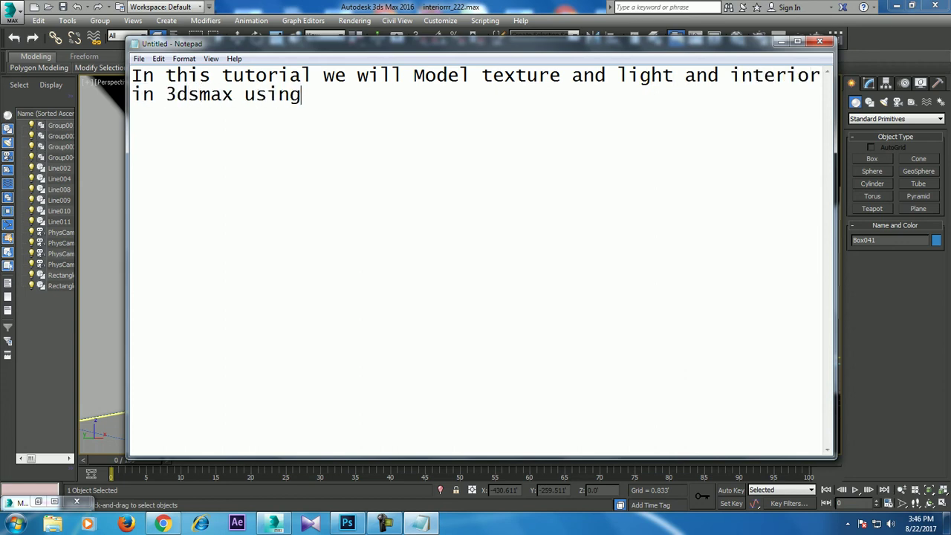
{"action": "type", "text": "Vray. ( Part 5"}
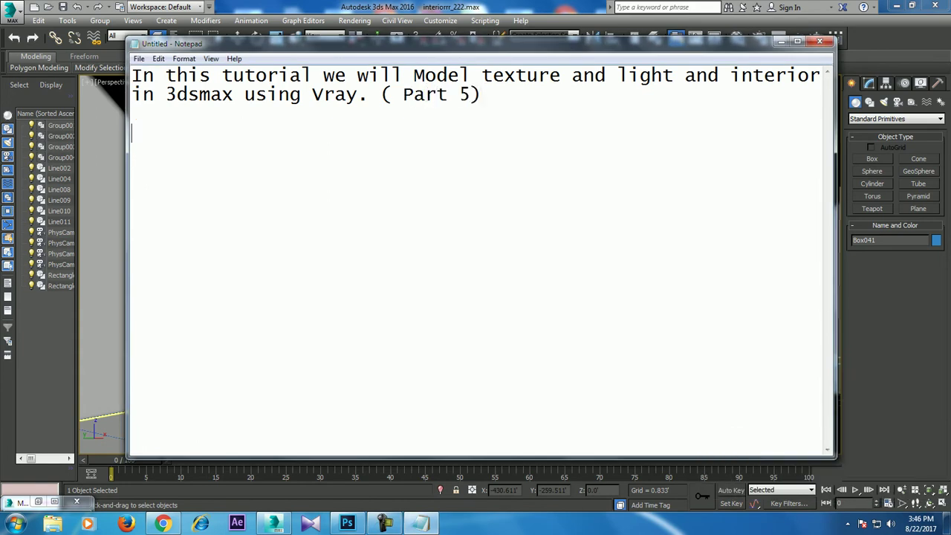
{"action": "key", "text": "Return"}
{"action": "key", "text": "Return"}
{"action": "type", "text": "Lets get s"}
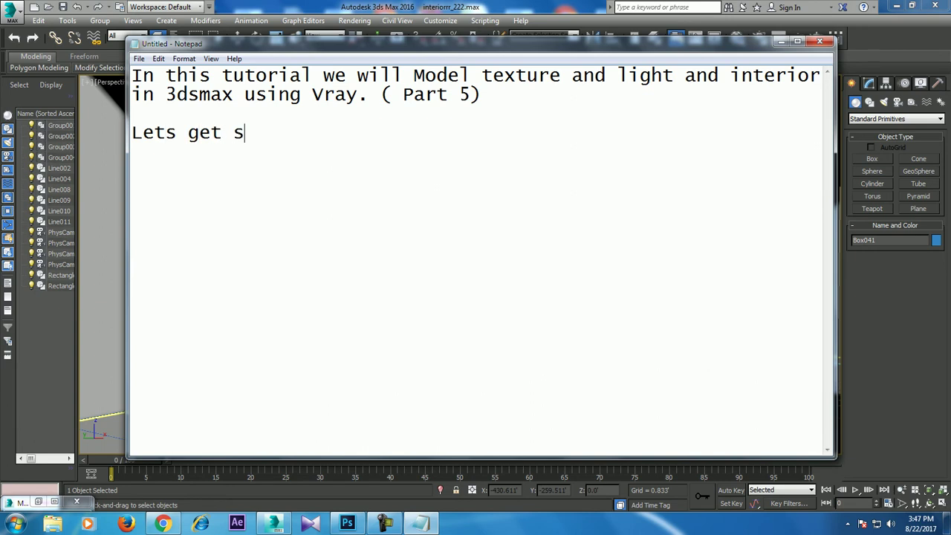
{"action": "type", "text": "tarted."}
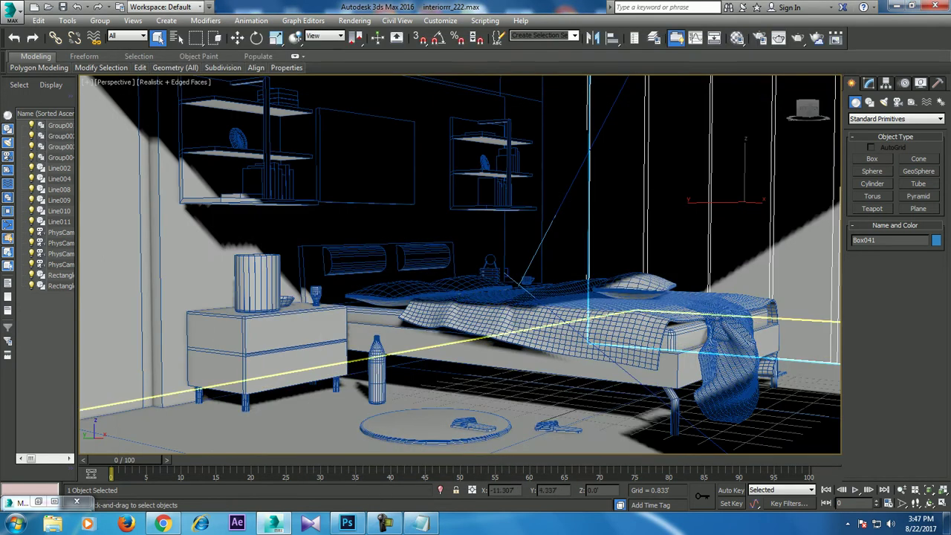
Select Plane001, pan to the floor and rugs, check Render Setup, then open the Material Editor
{"action": "left_click", "coordinate": [668, 385]}
{"action": "middle_click_drag", "start_coordinate": [460, 350], "coordinate": [416, 261]}
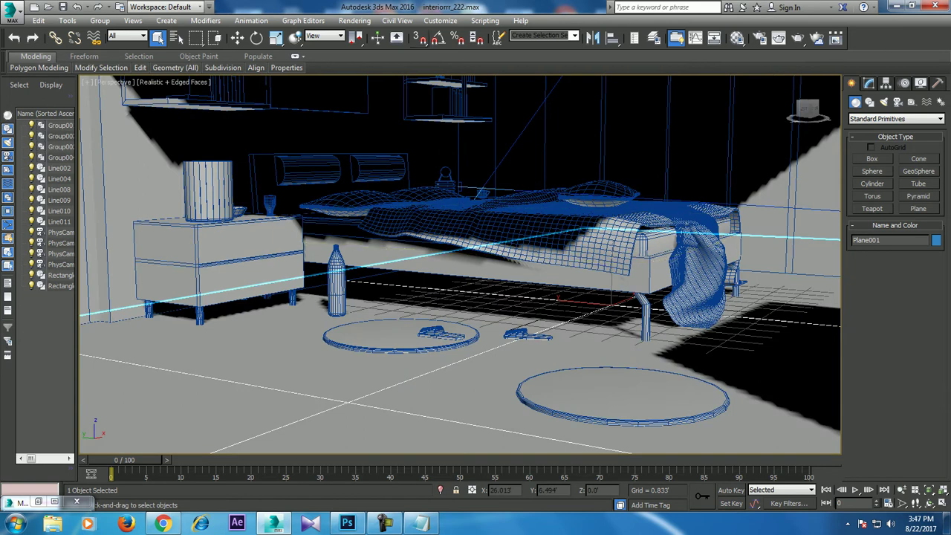
{"action": "left_click", "coordinate": [354, 20]}
{"action": "left_click", "coordinate": [376, 74]}
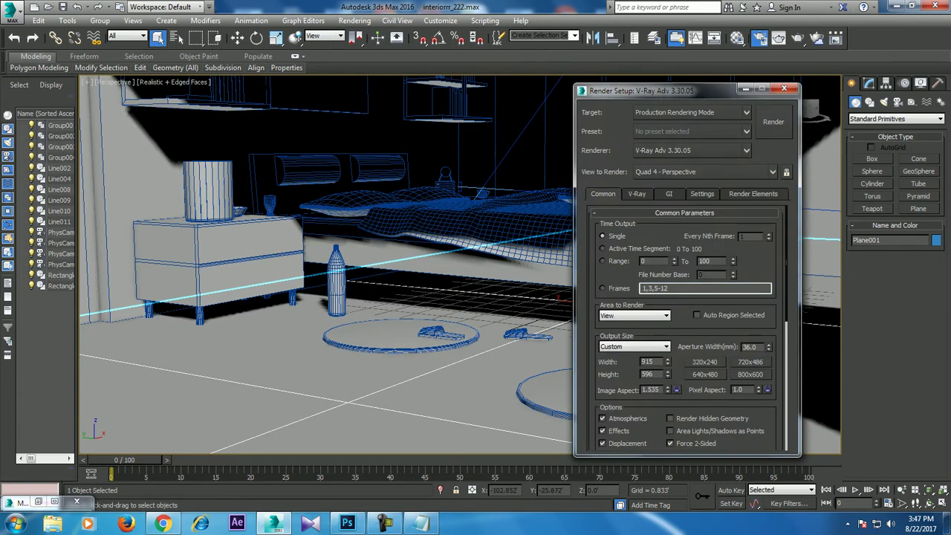
{"action": "left_click", "coordinate": [784, 88]}
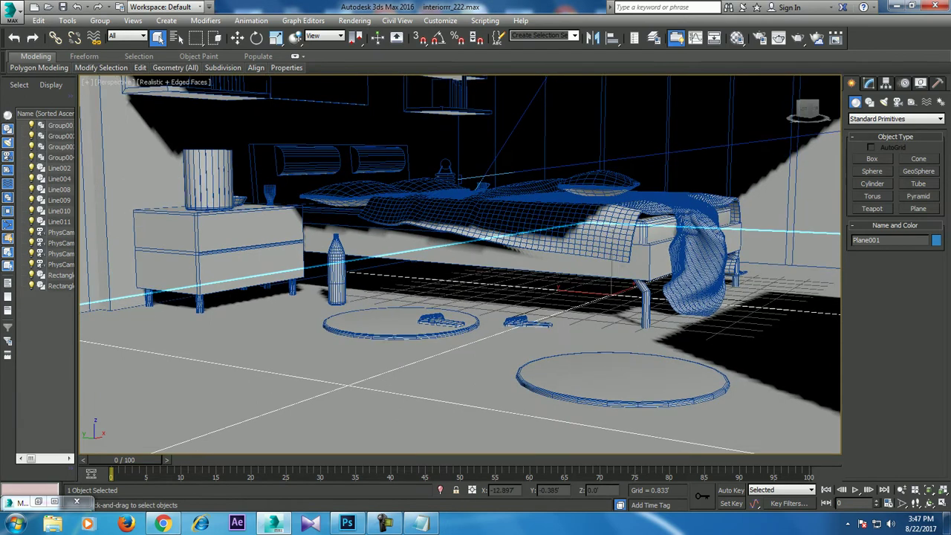
{"action": "left_click", "coordinate": [736, 37]}
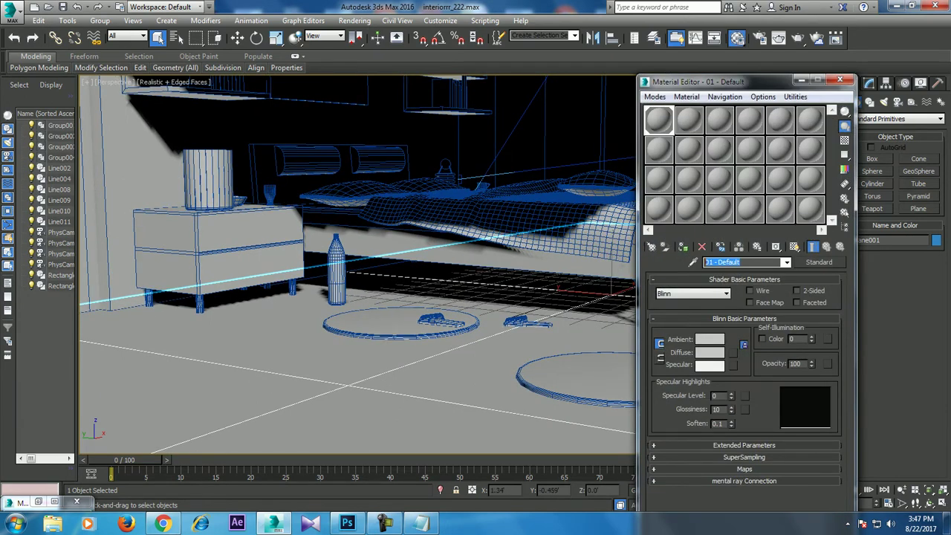
Name the material 'flooring' and convert it to a VRayMtl
{"action": "type", "text": "fl"}
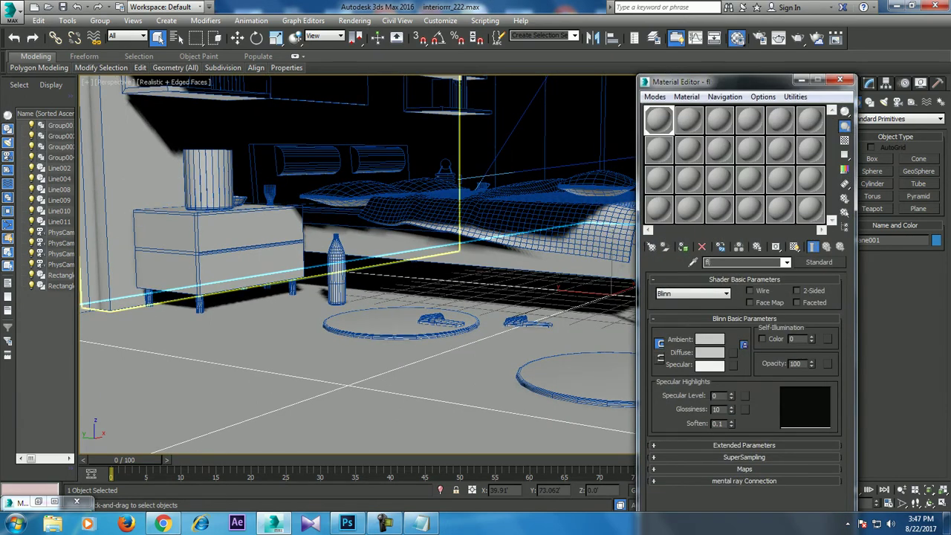
{"action": "type", "text": "ooring"}
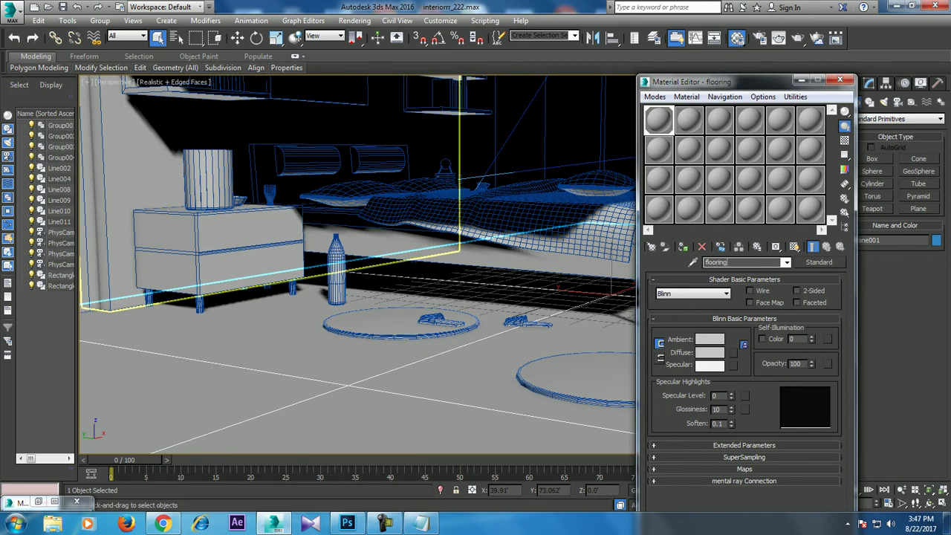
{"action": "left_click", "coordinate": [818, 262]}
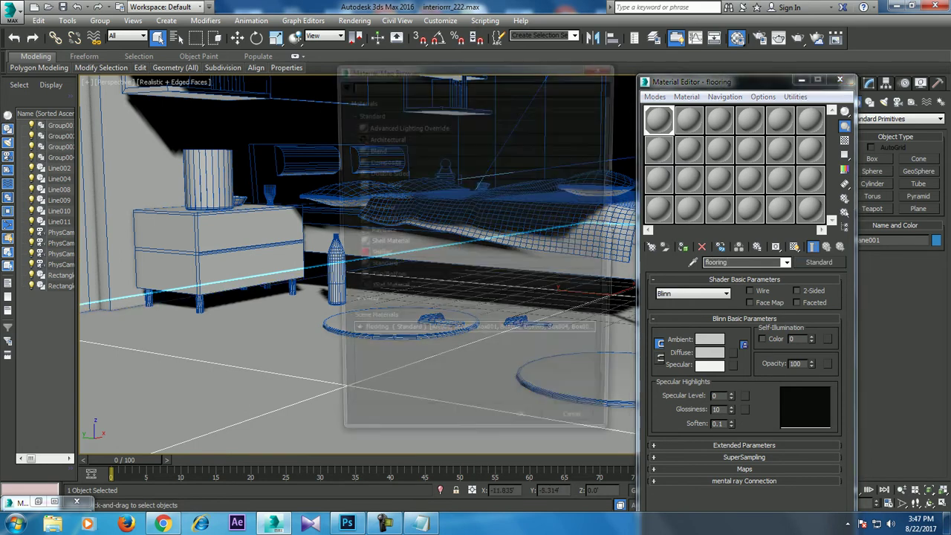
{"action": "left_click", "coordinate": [362, 307]}
{"action": "scroll", "coordinate": [476, 297], "scroll_direction": "down", "scroll_amount": 3}
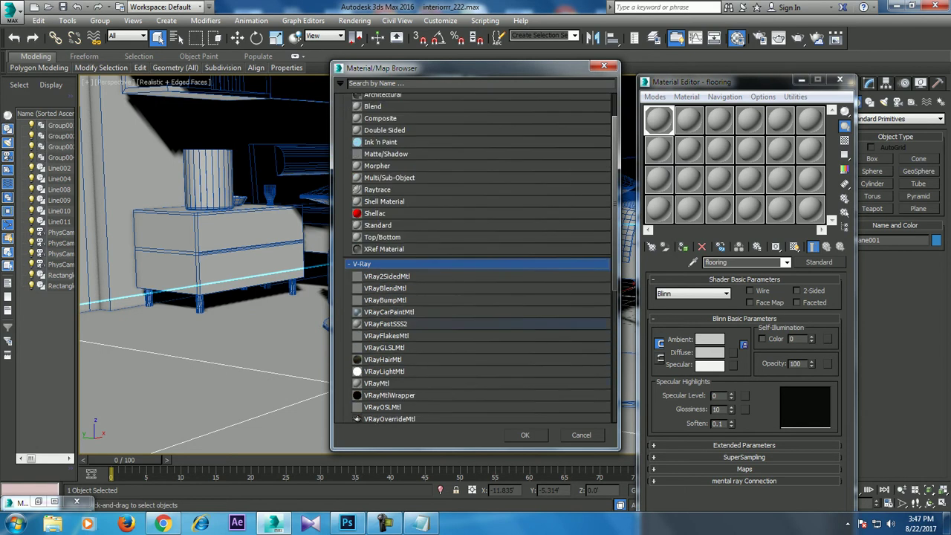
{"action": "double_click", "coordinate": [416, 386]}
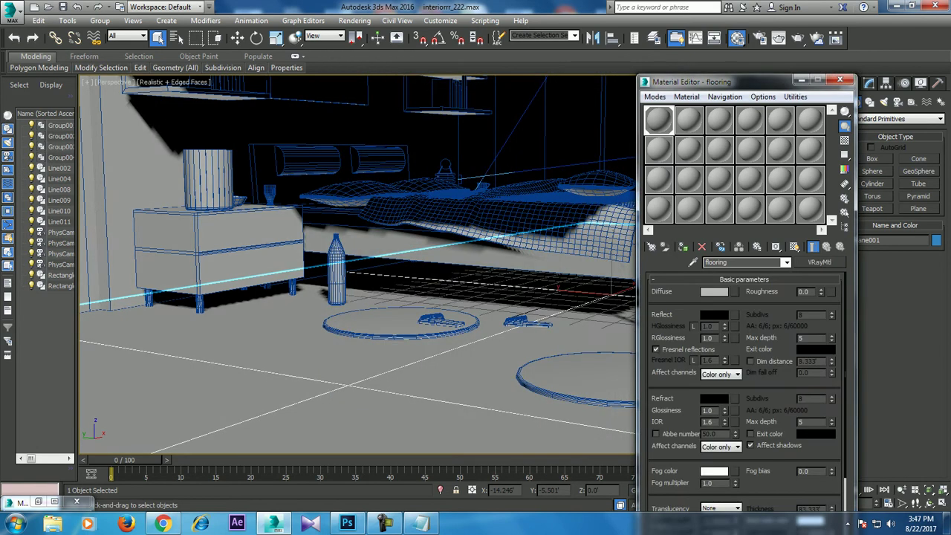
Load the plain plaster texture as the flooring's diffuse bitmap, shown in viewport, then select slot 2
{"action": "left_click", "coordinate": [735, 291]}
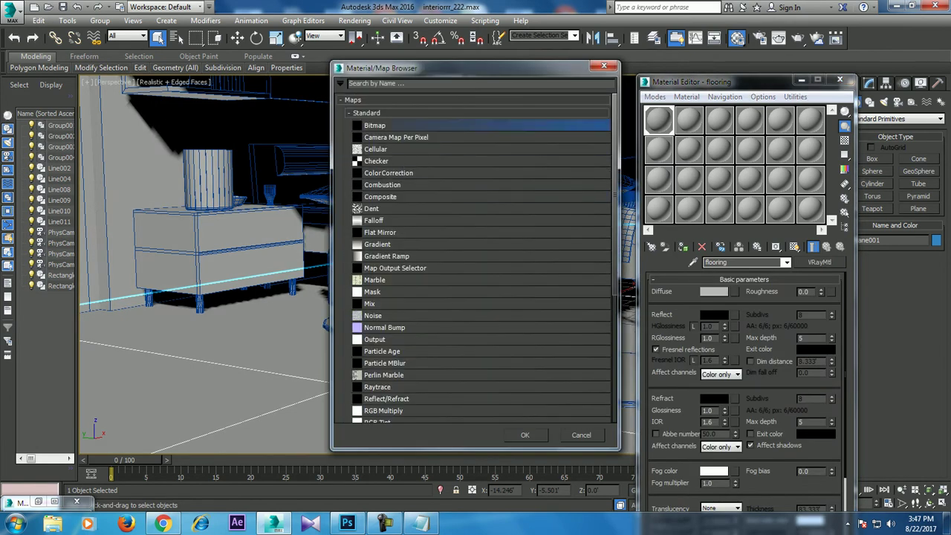
{"action": "double_click", "coordinate": [374, 125]}
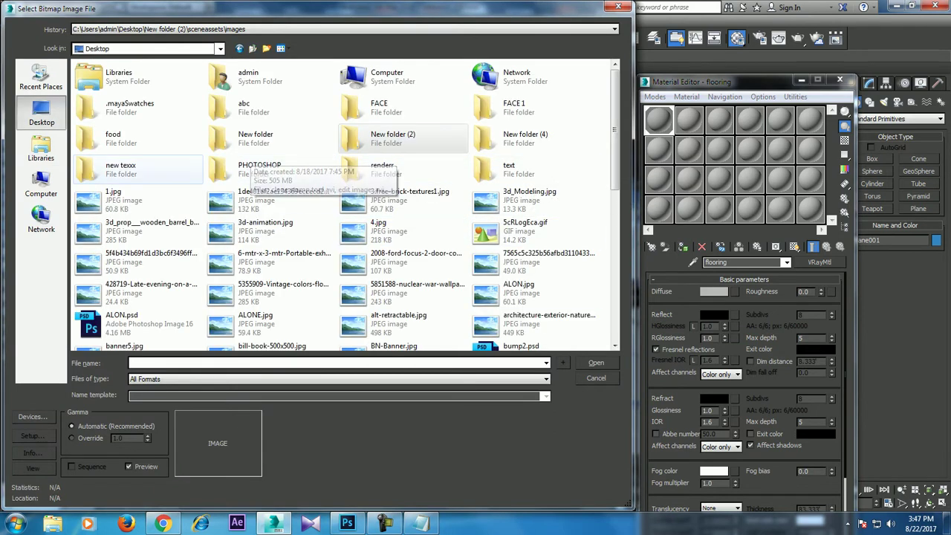
{"action": "double_click", "coordinate": [119, 168]}
{"action": "left_click", "coordinate": [104, 101]}
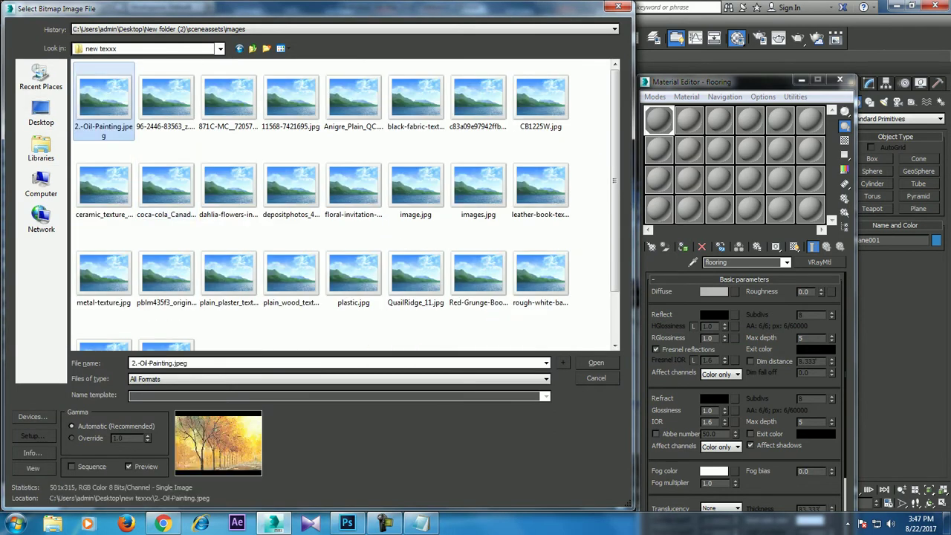
{"action": "left_click", "coordinate": [165, 96]}
{"action": "key", "text": "Right"}
{"action": "key", "text": "Right"}
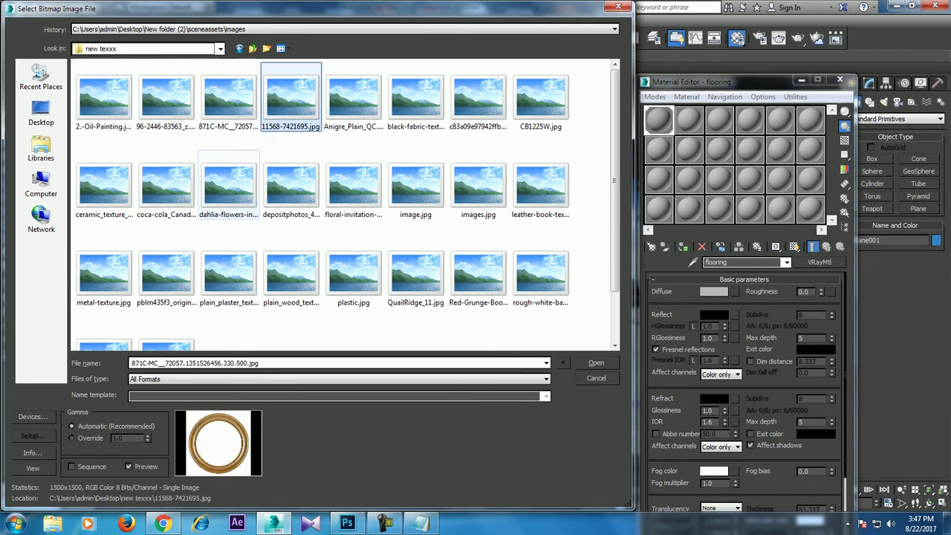
{"action": "key", "text": "Right"}
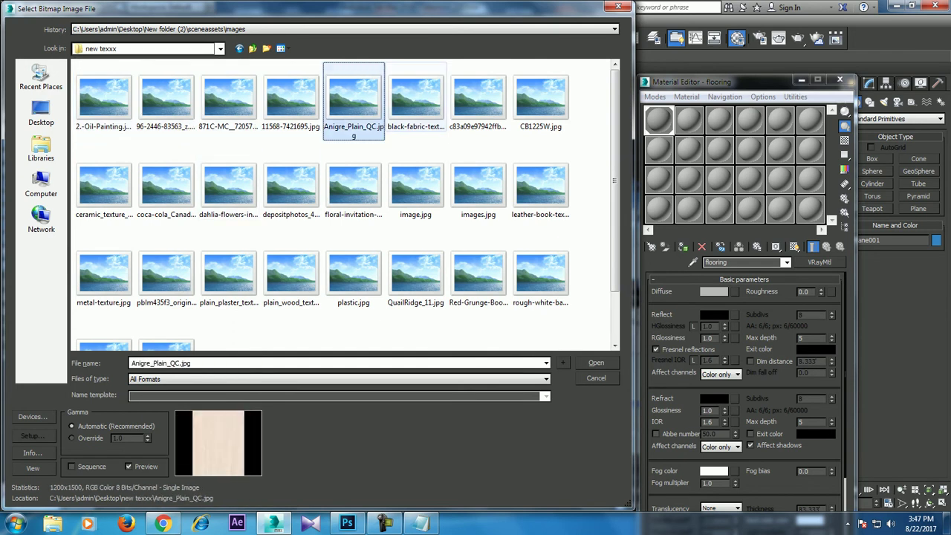
{"action": "left_click", "coordinate": [415, 100]}
{"action": "key", "text": "Tab"}
{"action": "key", "text": "Tab"}
{"action": "left_click", "coordinate": [229, 273]}
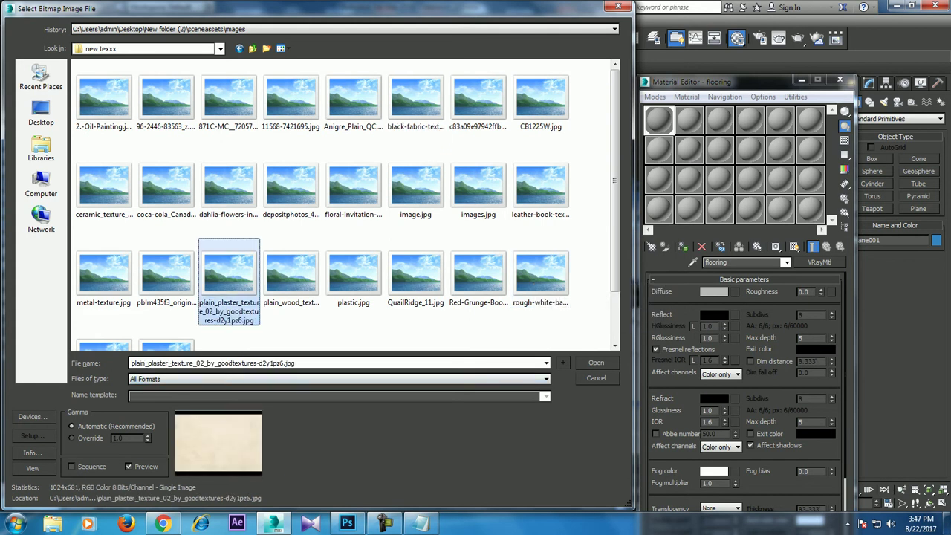
{"action": "double_click", "coordinate": [229, 273]}
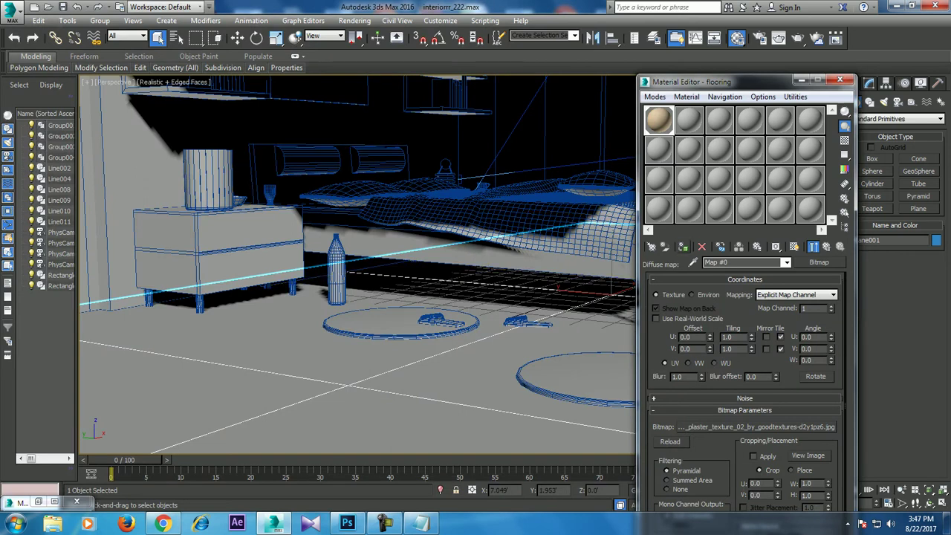
{"action": "left_click", "coordinate": [794, 247]}
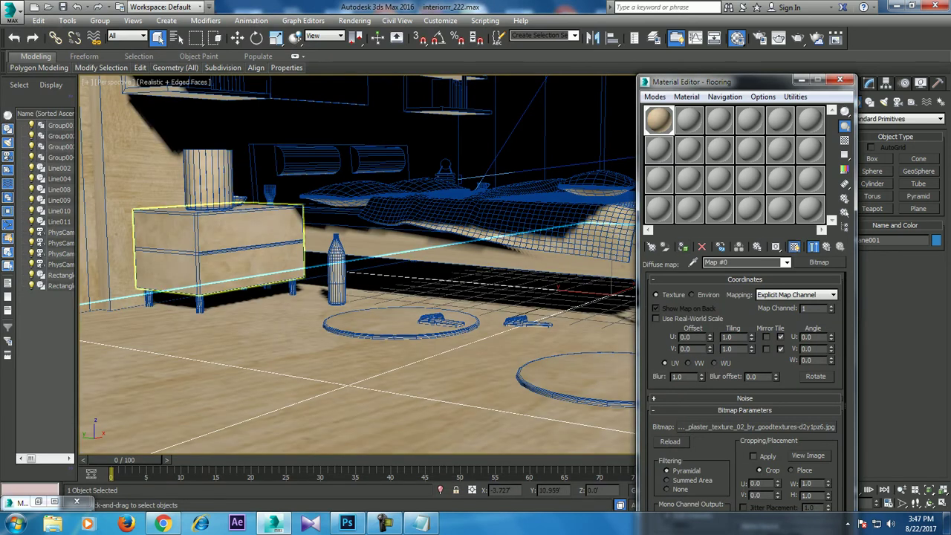
{"action": "key", "text": "Up"}
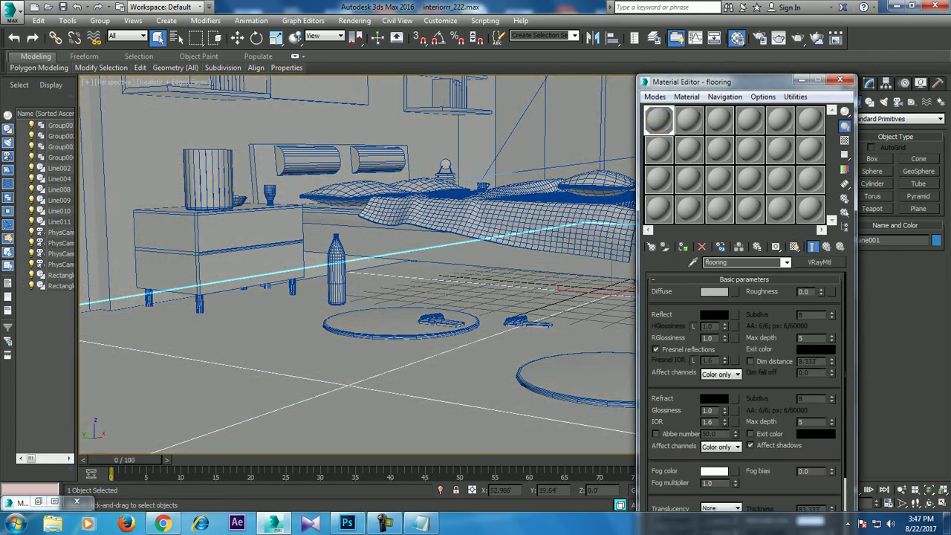
{"action": "left_click", "coordinate": [688, 119]}
Name slot 2 'floor', make it a VRayMtl with the plain plaster diffuse bitmap shown in viewport
{"action": "type", "text": "floor"}
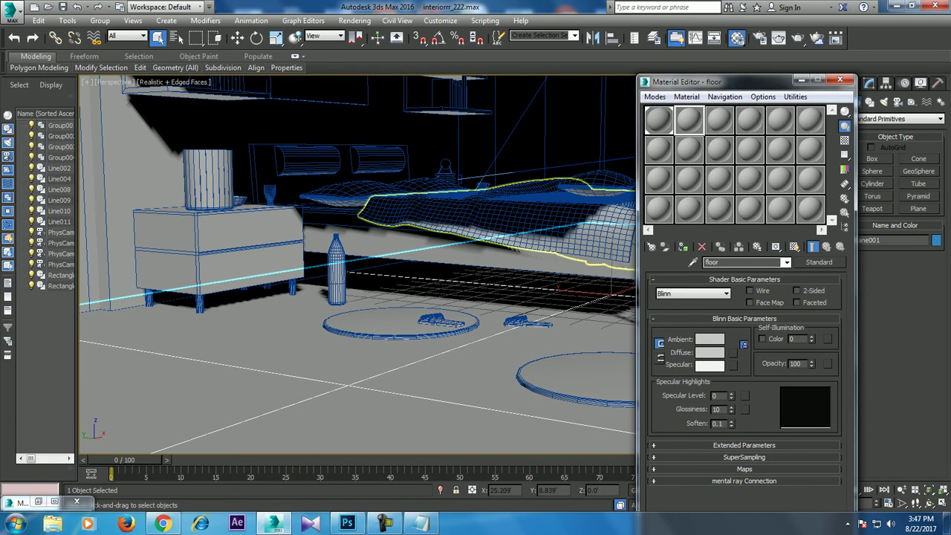
{"action": "left_click", "coordinate": [819, 262]}
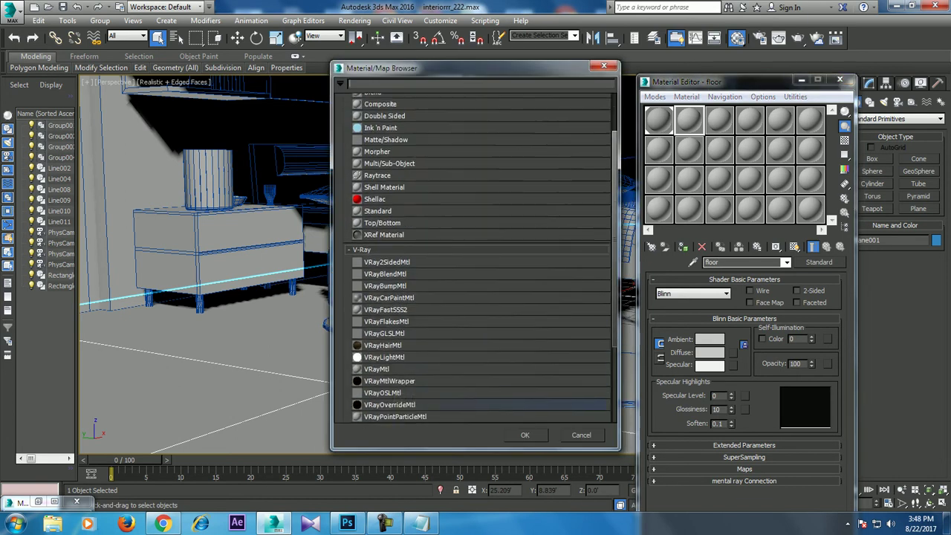
{"action": "double_click", "coordinate": [376, 369]}
{"action": "left_click", "coordinate": [733, 291]}
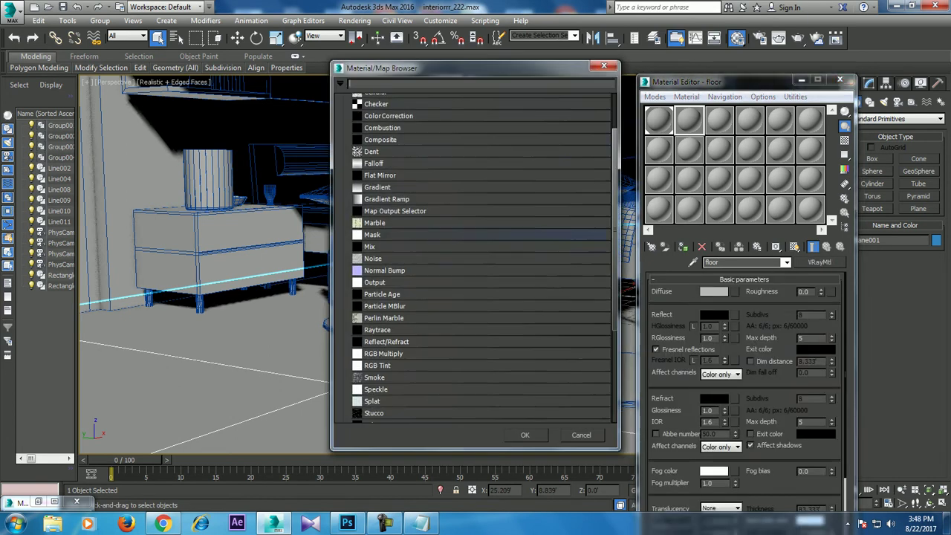
{"action": "scroll", "coordinate": [476, 252], "scroll_direction": "up", "scroll_amount": 2}
{"action": "double_click", "coordinate": [375, 122]}
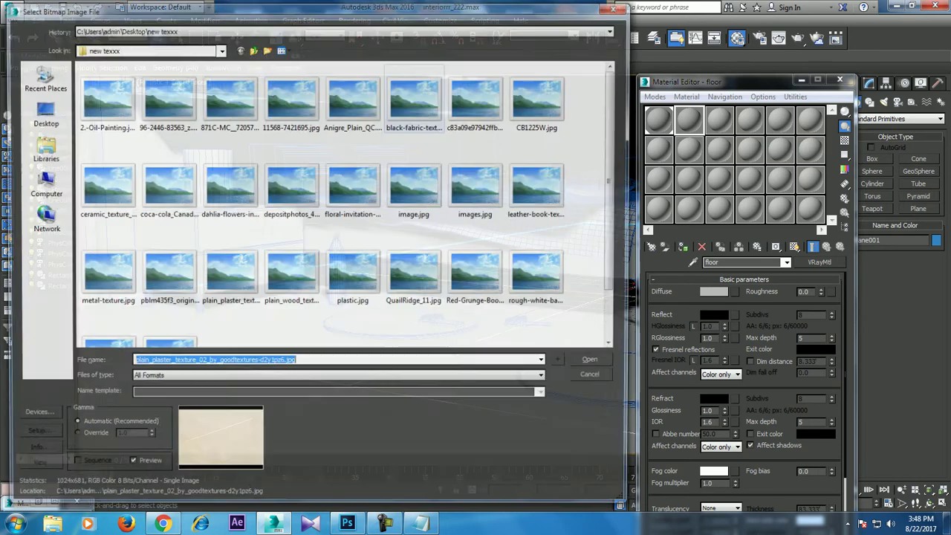
{"action": "double_click", "coordinate": [229, 275]}
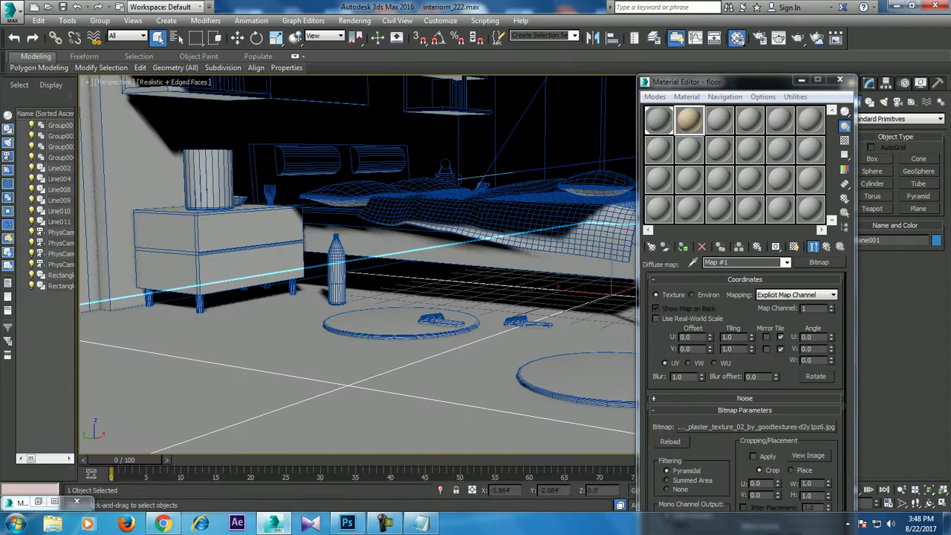
{"action": "left_click", "coordinate": [795, 246]}
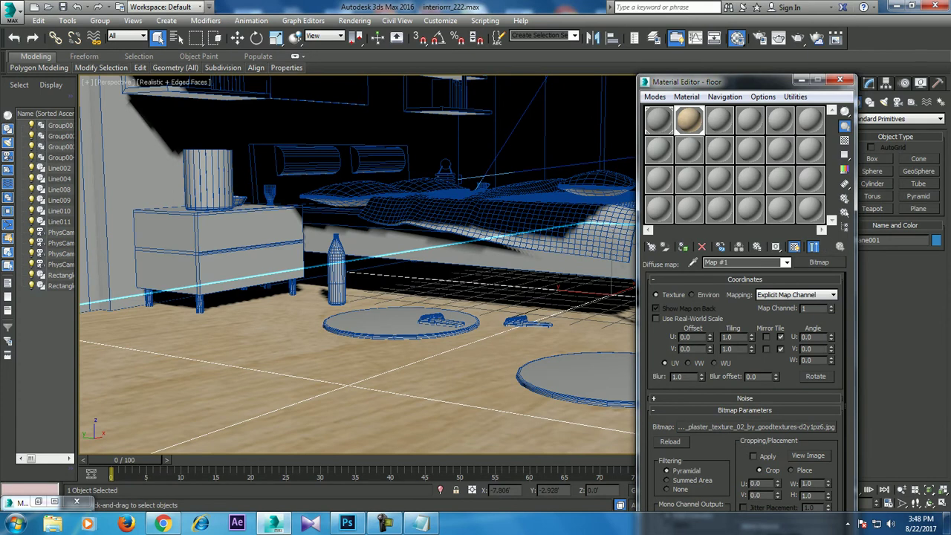
{"action": "left_click", "coordinate": [827, 247]}
Set the floor material's reflection colour to grey 18,18,18
{"action": "left_click", "coordinate": [713, 314]}
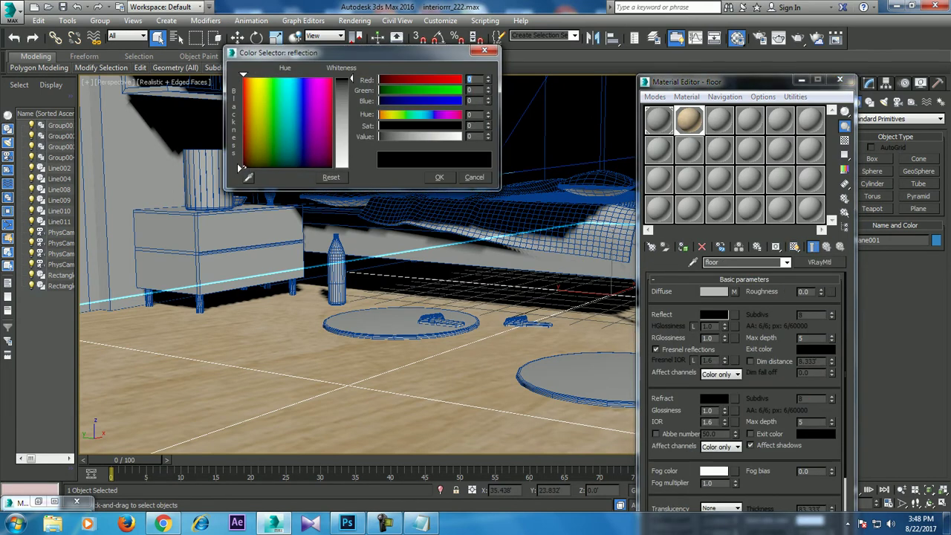
{"action": "left_click_drag", "start_coordinate": [240, 167], "coordinate": [240, 100]}
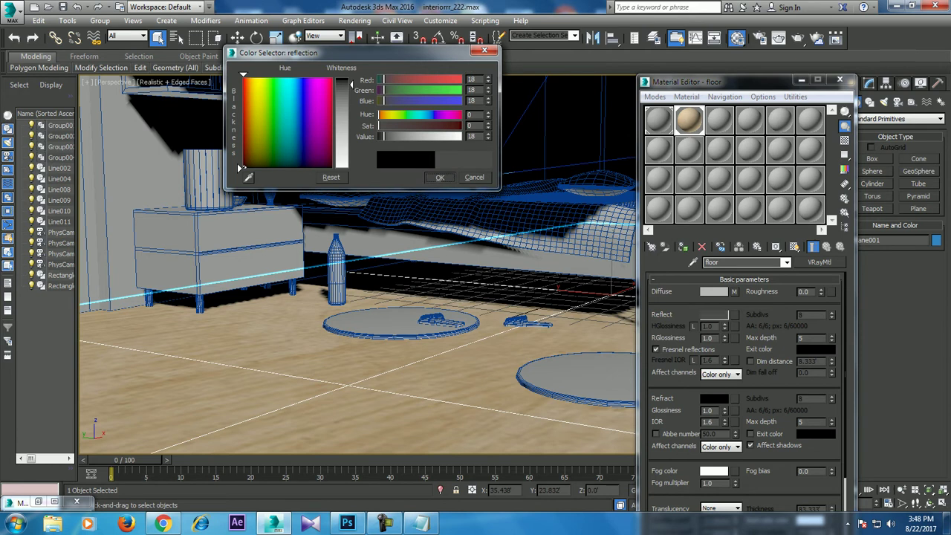
{"action": "left_click", "coordinate": [439, 177]}
{"action": "scroll", "coordinate": [357, 267], "scroll_direction": "down", "scroll_amount": 3}
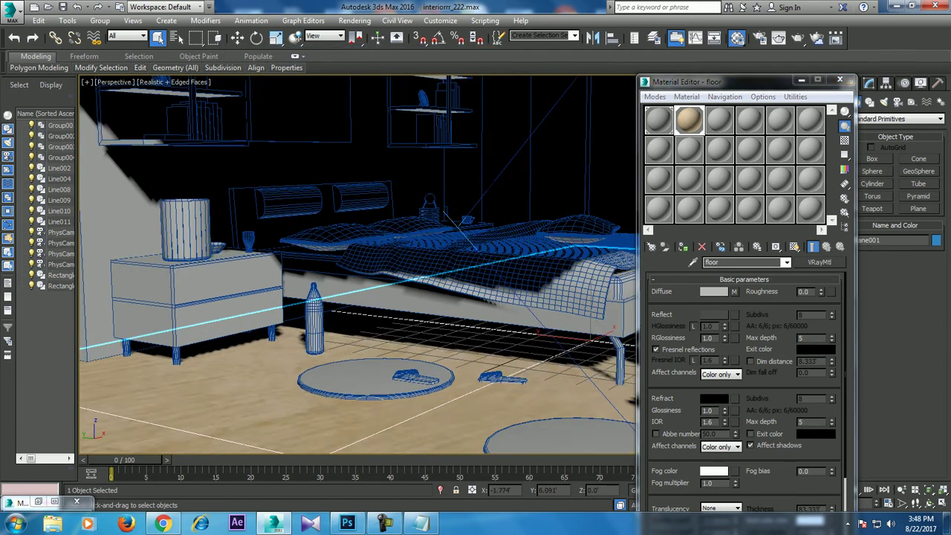
{"action": "scroll", "coordinate": [357, 268], "scroll_direction": "down", "scroll_amount": 4}
{"action": "scroll", "coordinate": [357, 268], "scroll_direction": "up", "scroll_amount": 2}
{"action": "scroll", "coordinate": [357, 267], "scroll_direction": "up", "scroll_amount": 3}
{"action": "scroll", "coordinate": [357, 267], "scroll_direction": "up", "scroll_amount": 2}
{"action": "scroll", "coordinate": [356, 267], "scroll_direction": "up", "scroll_amount": 1}
{"action": "scroll", "coordinate": [356, 268], "scroll_direction": "down", "scroll_amount": 1}
{"action": "scroll", "coordinate": [357, 268], "scroll_direction": "down", "scroll_amount": 1}
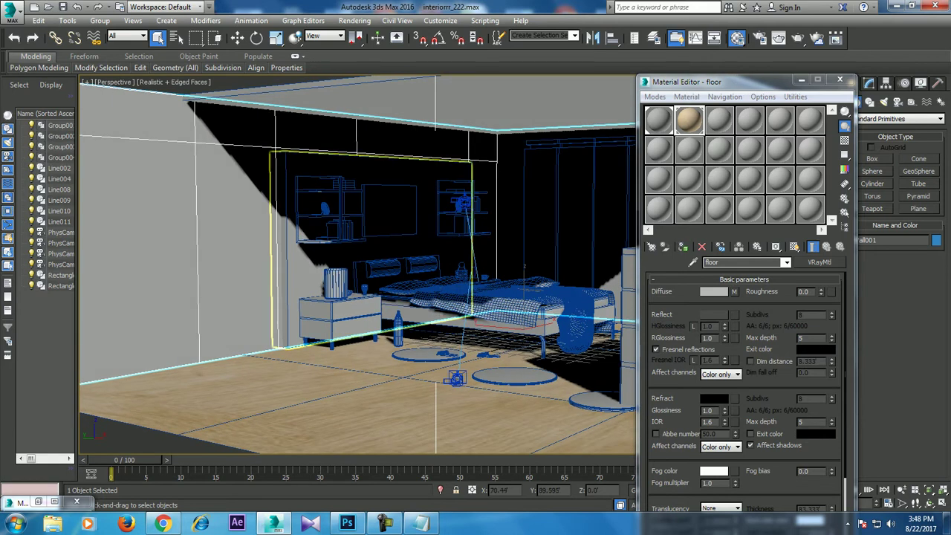
{"action": "scroll", "coordinate": [357, 268], "scroll_direction": "down", "scroll_amount": 1}
{"action": "scroll", "coordinate": [356, 267], "scroll_direction": "up", "scroll_amount": 1}
{"action": "scroll", "coordinate": [357, 267], "scroll_direction": "up", "scroll_amount": 2}
{"action": "scroll", "coordinate": [357, 267], "scroll_direction": "up", "scroll_amount": 1}
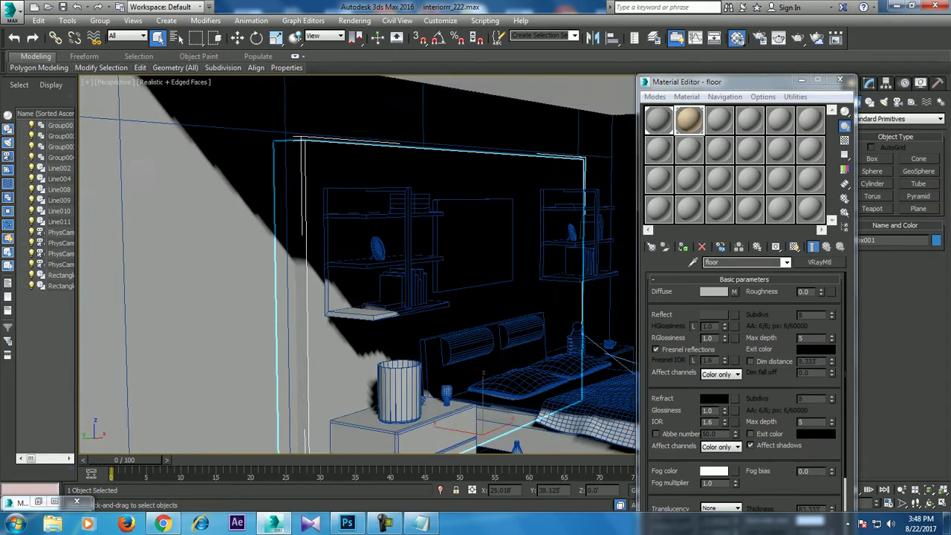
{"action": "scroll", "coordinate": [357, 267], "scroll_direction": "up", "scroll_amount": 1}
Make the third material slot a VRayMtl
{"action": "left_click", "coordinate": [701, 246]}
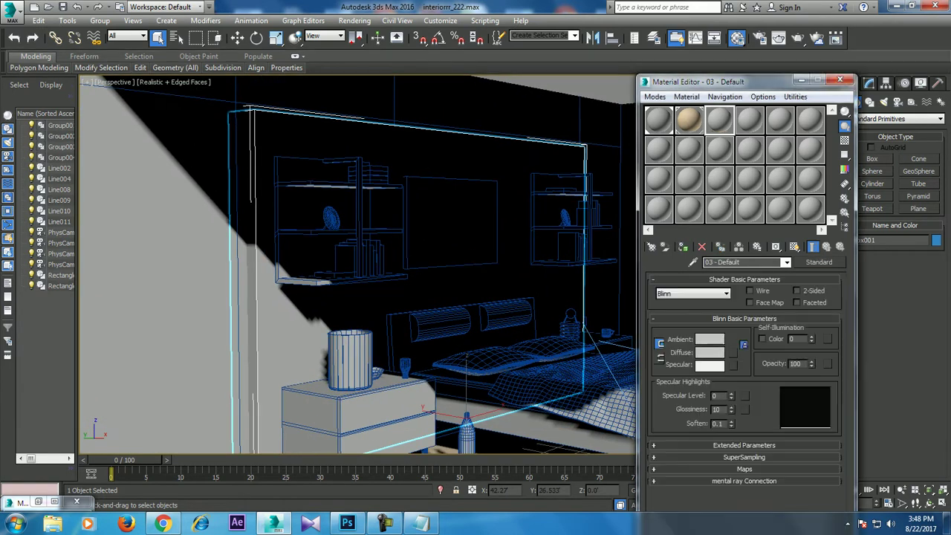
{"action": "left_click", "coordinate": [819, 261]}
{"action": "scroll", "coordinate": [475, 297], "scroll_direction": "down", "scroll_amount": 3}
{"action": "double_click", "coordinate": [386, 354]}
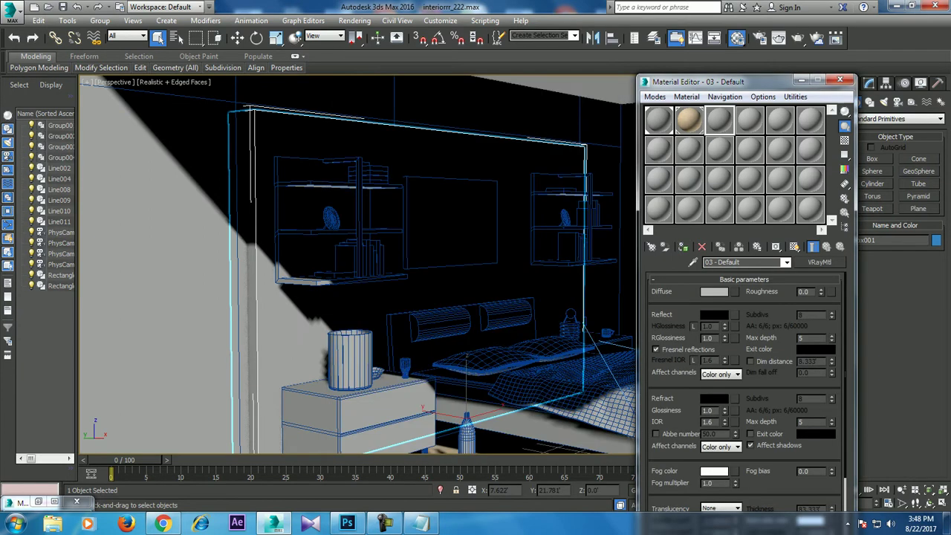
Load QuailRidge_11.jpg as its diffuse bitmap and show it in the viewport
{"action": "left_click", "coordinate": [732, 291]}
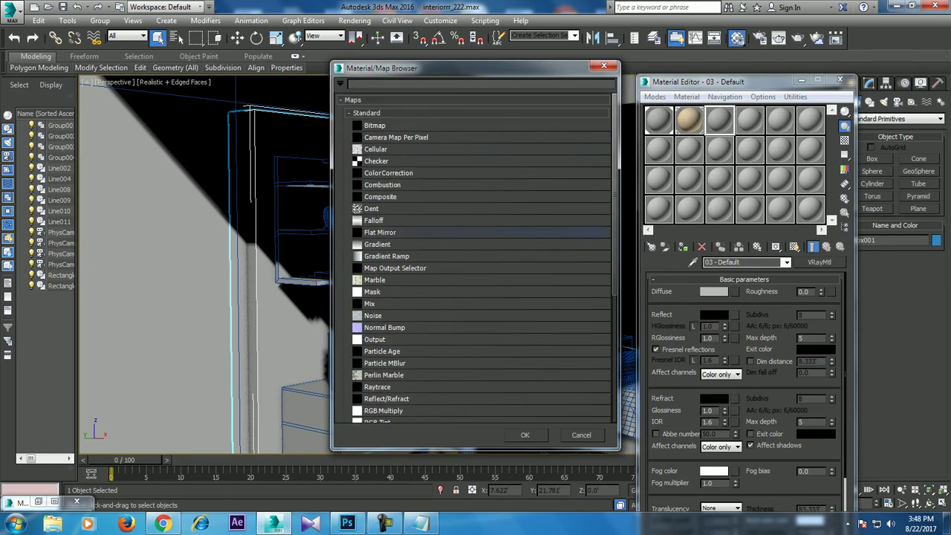
{"action": "double_click", "coordinate": [374, 125]}
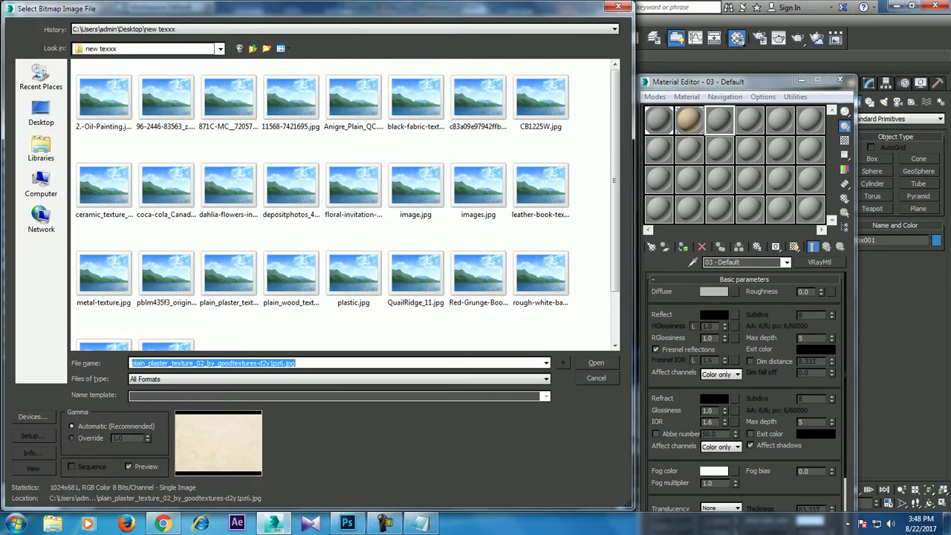
{"action": "key", "text": "Right"}
{"action": "key", "text": "Right"}
{"action": "key", "text": "Right"}
{"action": "key", "text": "Right"}
{"action": "key", "text": "Right"}
{"action": "key", "text": "Right"}
{"action": "key", "text": "Right"}
{"action": "key", "text": "Down"}
{"action": "key", "text": "Left"}
{"action": "key", "text": "Left"}
{"action": "key", "text": "Left"}
{"action": "key", "text": "Left"}
{"action": "key", "text": "Left"}
{"action": "key", "text": "Left"}
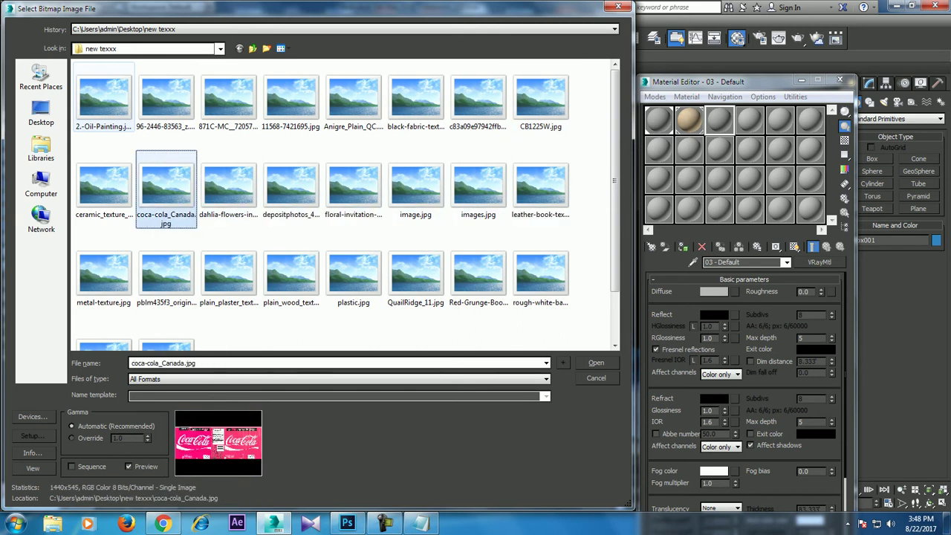
{"action": "key", "text": "Left"}
{"action": "key", "text": "Down"}
{"action": "key", "text": "Right"}
{"action": "key", "text": "Right"}
{"action": "key", "text": "Right"}
{"action": "key", "text": "Right"}
{"action": "key", "text": "Right"}
{"action": "key", "text": "Right"}
{"action": "key", "text": "Left"}
{"action": "key", "text": "Right"}
{"action": "key", "text": "Right"}
{"action": "key", "text": "Left"}
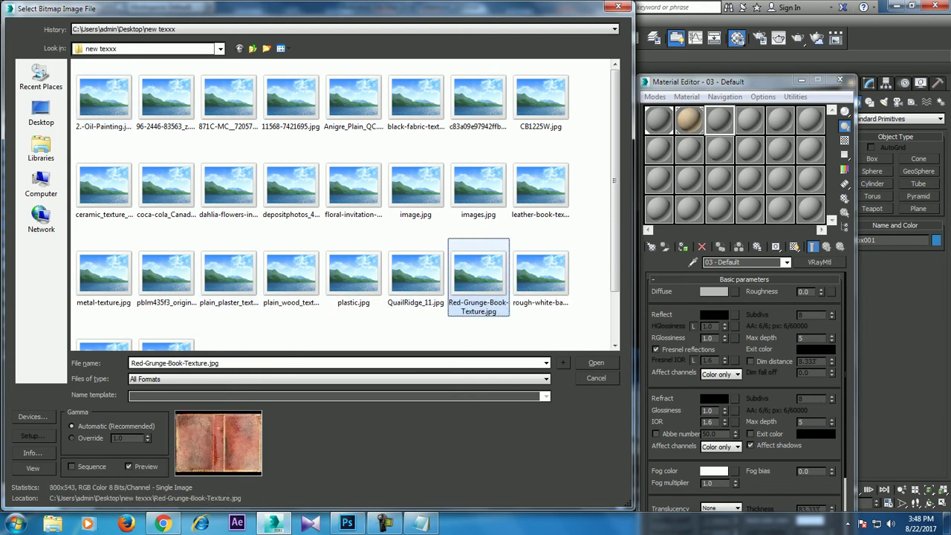
{"action": "key", "text": "Left"}
{"action": "key", "text": "Return"}
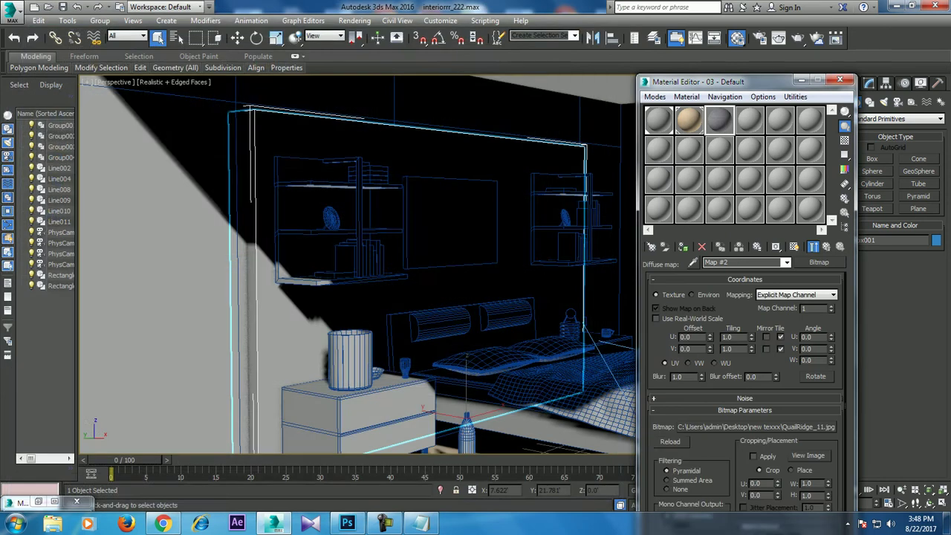
{"action": "left_click", "coordinate": [793, 246]}
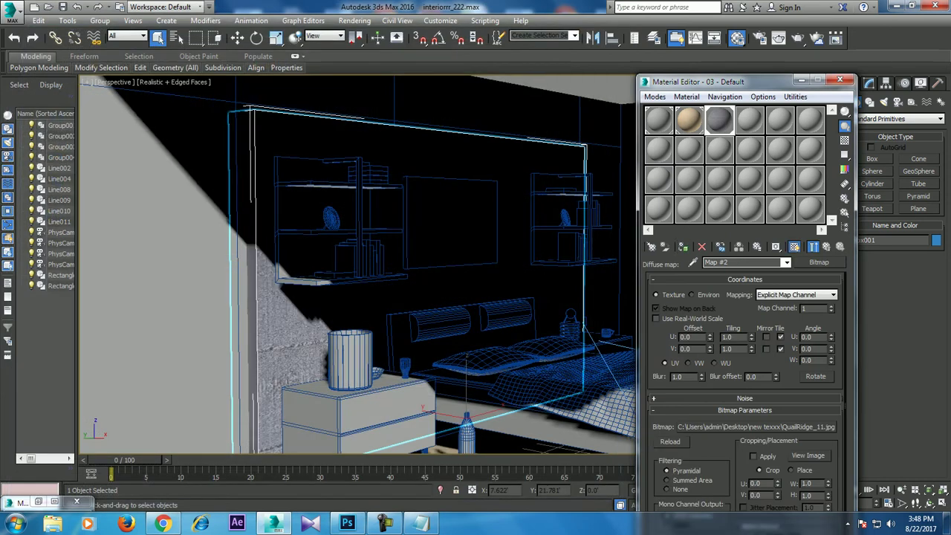
Hide the object blocking the view and select the wall behind the bed
{"action": "left_click", "coordinate": [585, 116]}
{"action": "right_click", "coordinate": [586, 117]}
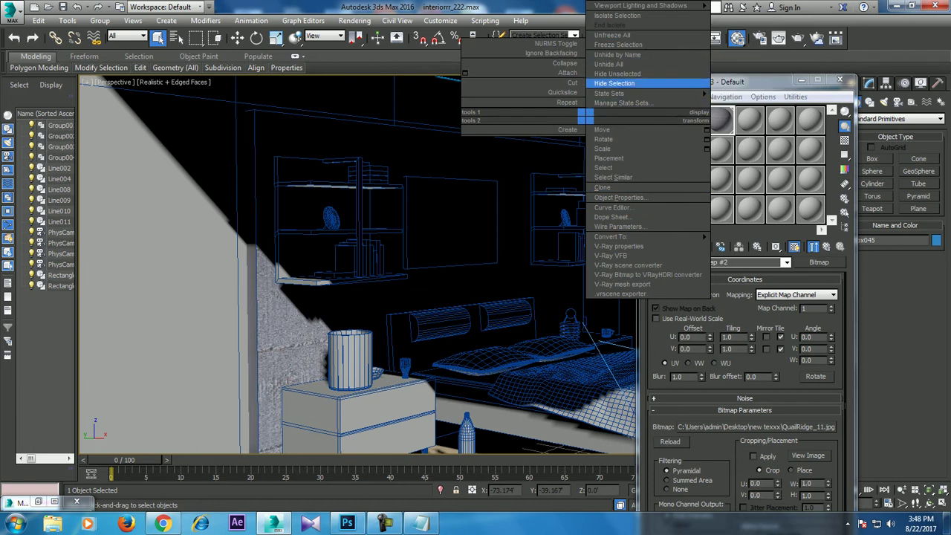
{"action": "left_click", "coordinate": [614, 83]}
{"action": "left_click", "coordinate": [445, 287]}
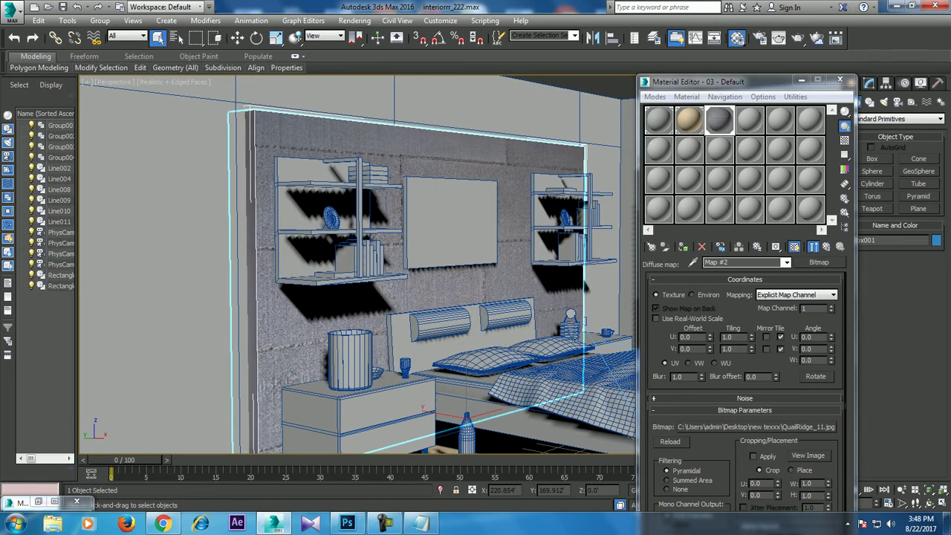
{"action": "middle_click_drag", "start_coordinate": [372, 260], "coordinate": [327, 260], "text": "alt"}
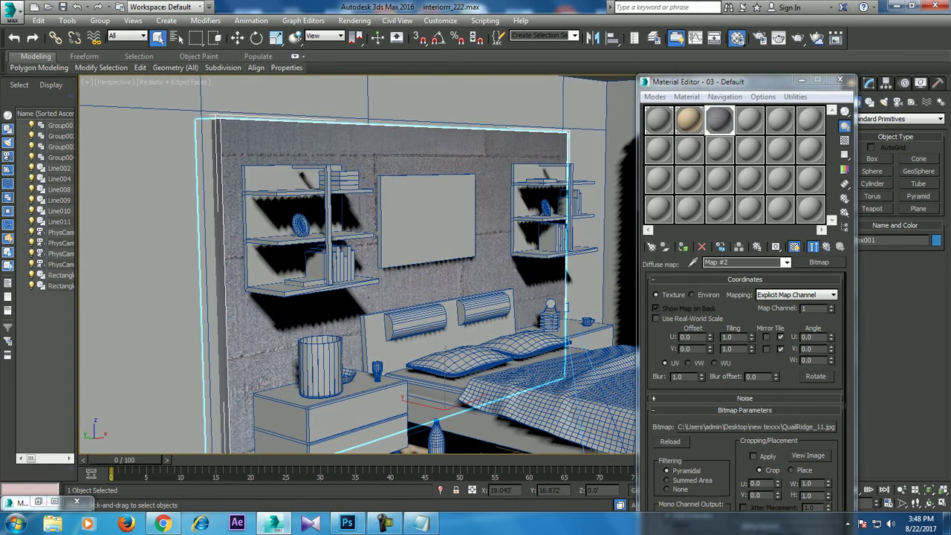
Try U and V tiling of 3.0 on the wall texture, then undo it
{"action": "left_click", "coordinate": [727, 337]}
{"action": "key", "text": "Tab"}
{"action": "key", "text": "Return"}
{"action": "middle_click_drag", "start_coordinate": [587, 321], "coordinate": [572, 321], "text": "alt"}
{"action": "key", "text": "ctrl+z"}
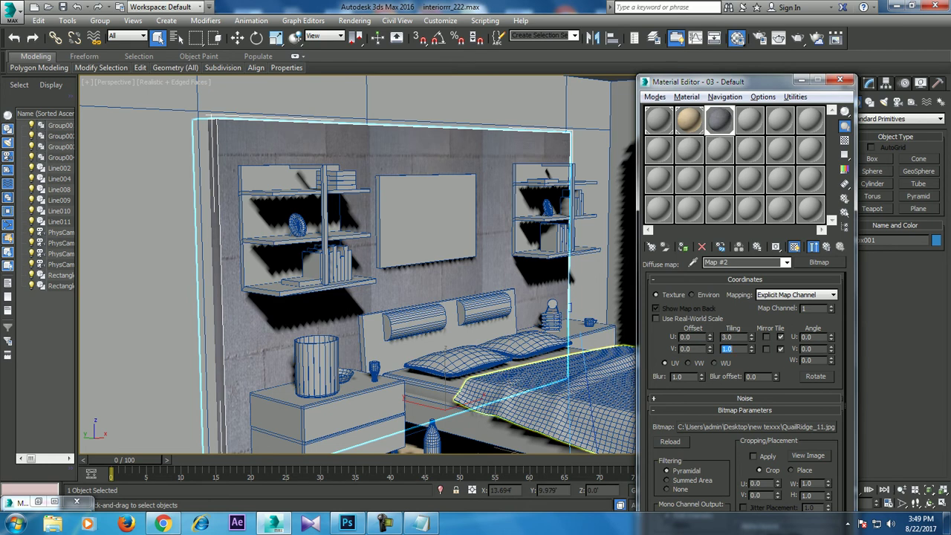
Try U tiling 5.0, settle on 1.0, and minimise the Material Editor
{"action": "key", "text": "shift+Tab"}
{"action": "key", "text": "Tab"}
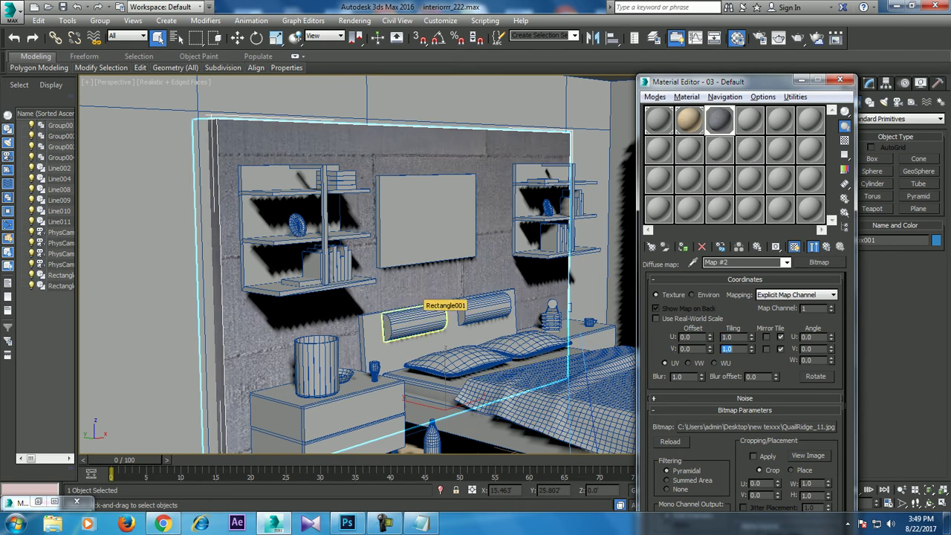
{"action": "key", "text": "shift+Tab"}
{"action": "type", "text": "5"}
{"action": "key", "text": "Return"}
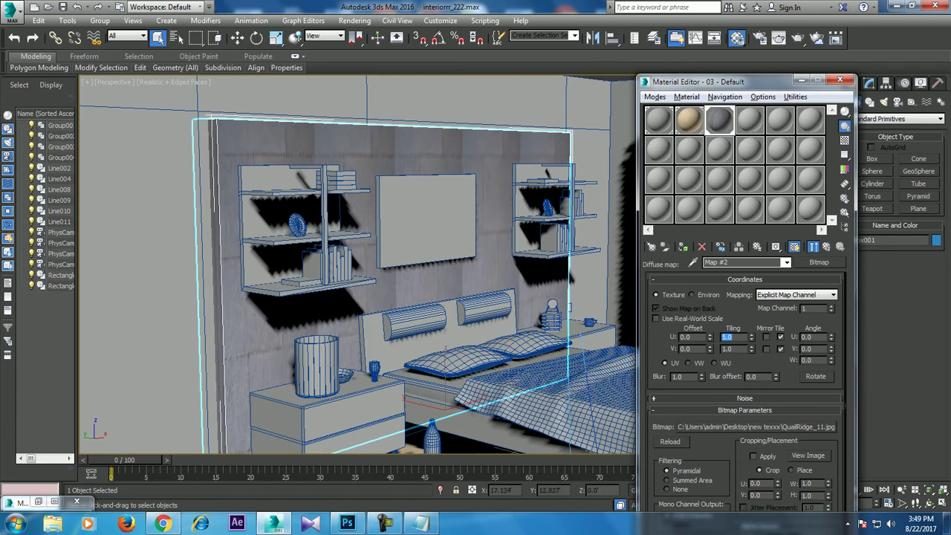
{"action": "type", "text": "1"}
{"action": "key", "text": "Tab"}
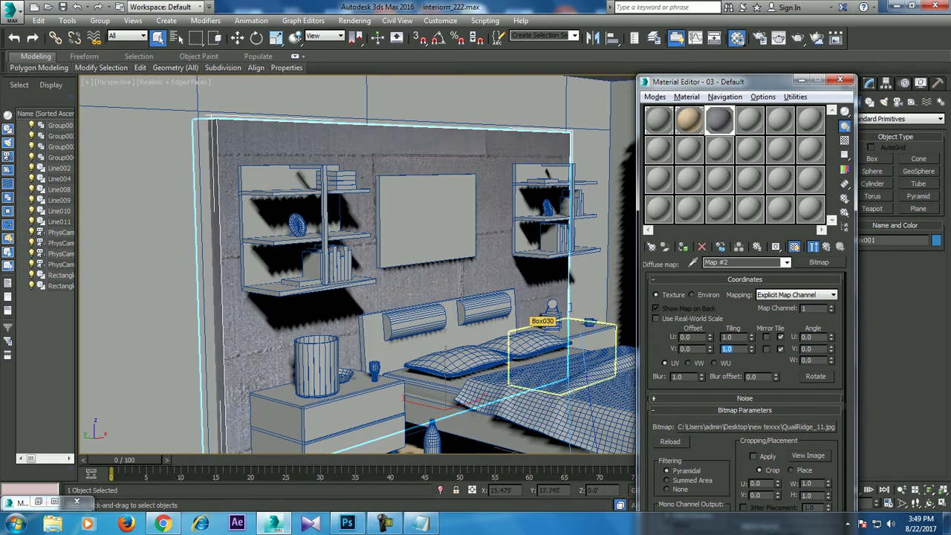
{"action": "type", "text": "3"}
{"action": "key", "text": "Return"}
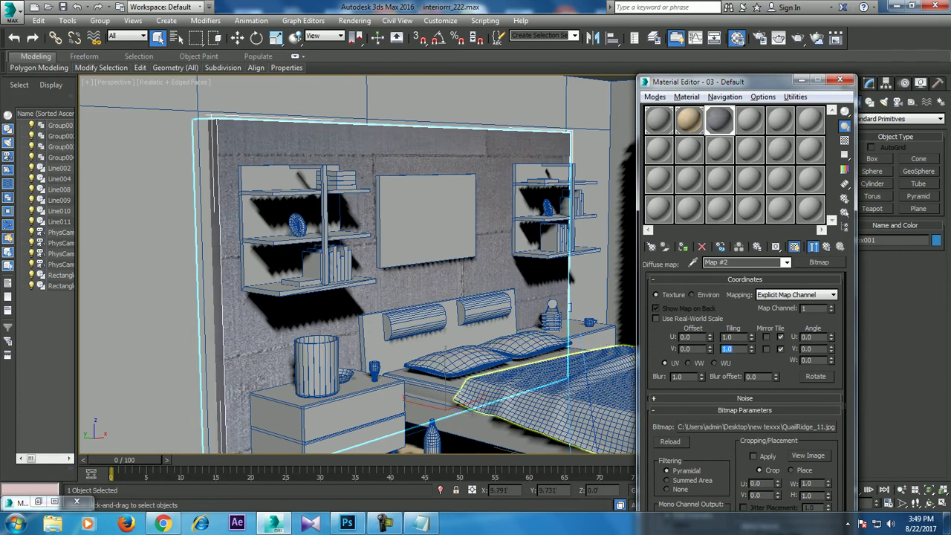
{"action": "left_click", "coordinate": [801, 80]}
Add a UVW Map modifier with Box mapping to the headboard wall
{"action": "left_click", "coordinate": [869, 84]}
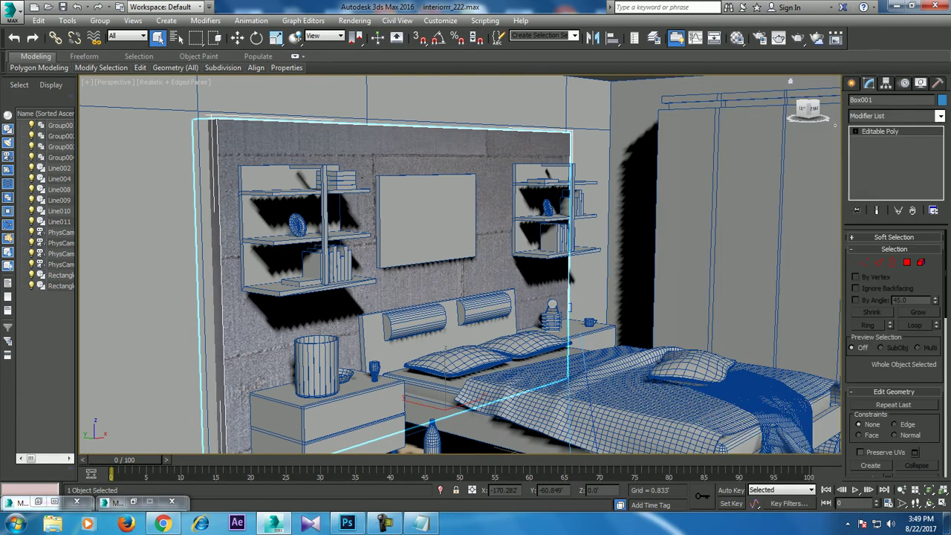
{"action": "left_click", "coordinate": [940, 116]}
{"action": "scroll", "coordinate": [878, 385], "scroll_direction": "down", "scroll_amount": 10}
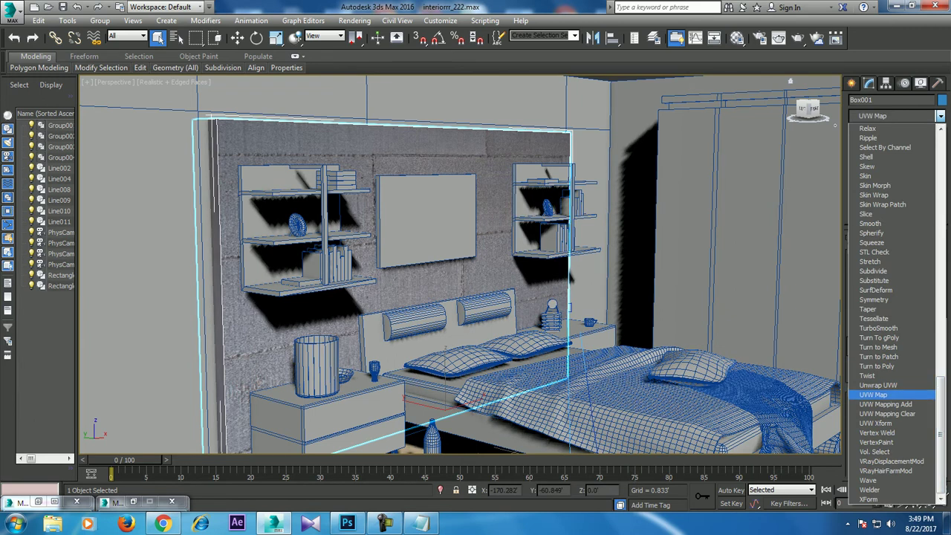
{"action": "left_click", "coordinate": [877, 394]}
{"action": "left_click", "coordinate": [872, 303]}
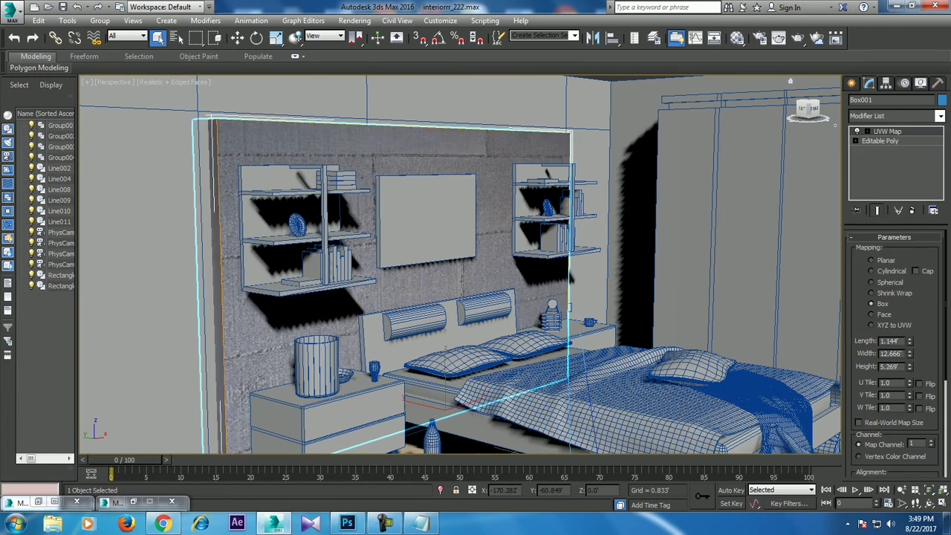
Adjust the Box mapping to width 12.263 and height 1.826' so the concrete blocks look right
{"action": "mouse_move", "coordinate": [910, 355]}
{"action": "left_mouse_down"}
{"action": "mouse_move", "coordinate": [909, 386]}
{"action": "mouse_move", "coordinate": [910, 327]}
{"action": "left_mouse_up"}
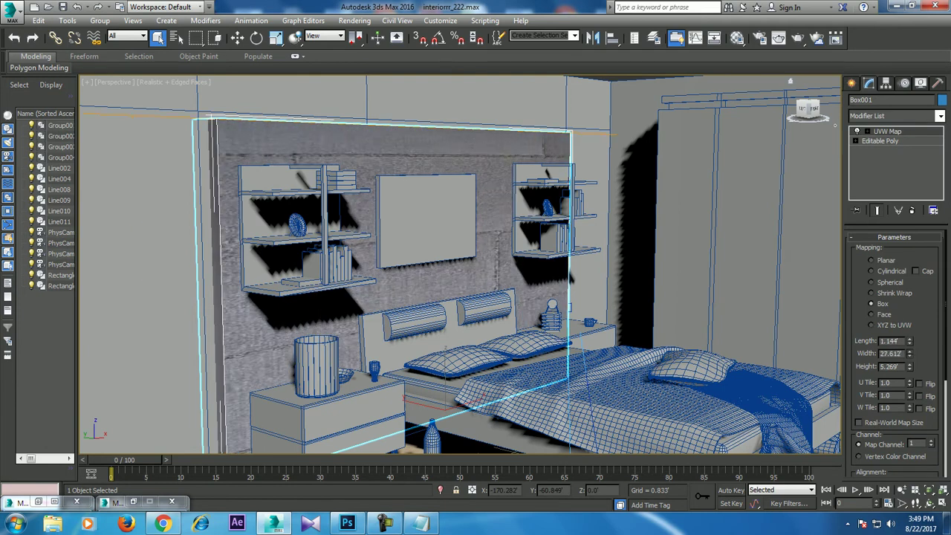
{"action": "mouse_move", "coordinate": [910, 367]}
{"action": "left_mouse_down"}
{"action": "mouse_move", "coordinate": [910, 394]}
{"action": "mouse_move", "coordinate": [910, 338]}
{"action": "mouse_move", "coordinate": [909, 401]}
{"action": "left_mouse_up"}
{"action": "left_click_drag", "start_coordinate": [909, 355], "coordinate": [909, 319]}
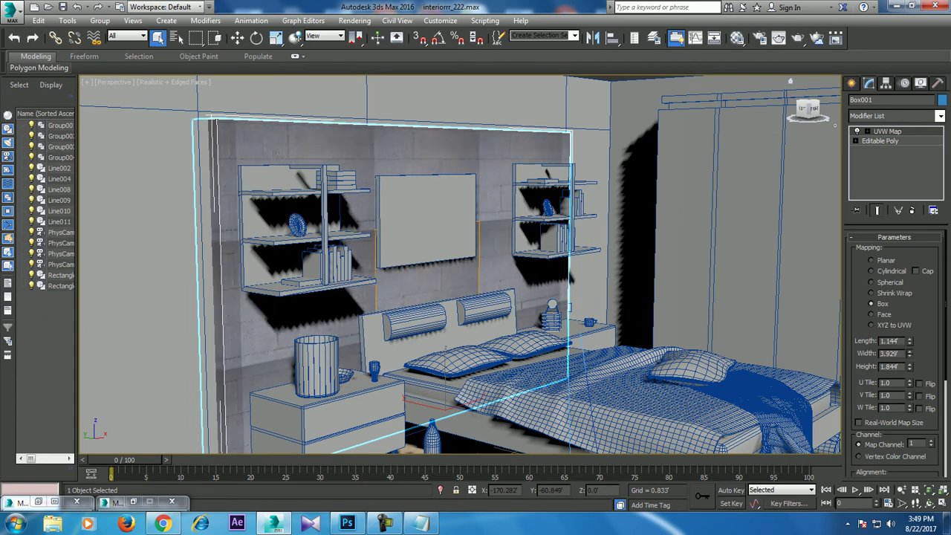
{"action": "left_click_drag", "start_coordinate": [909, 356], "coordinate": [909, 346]}
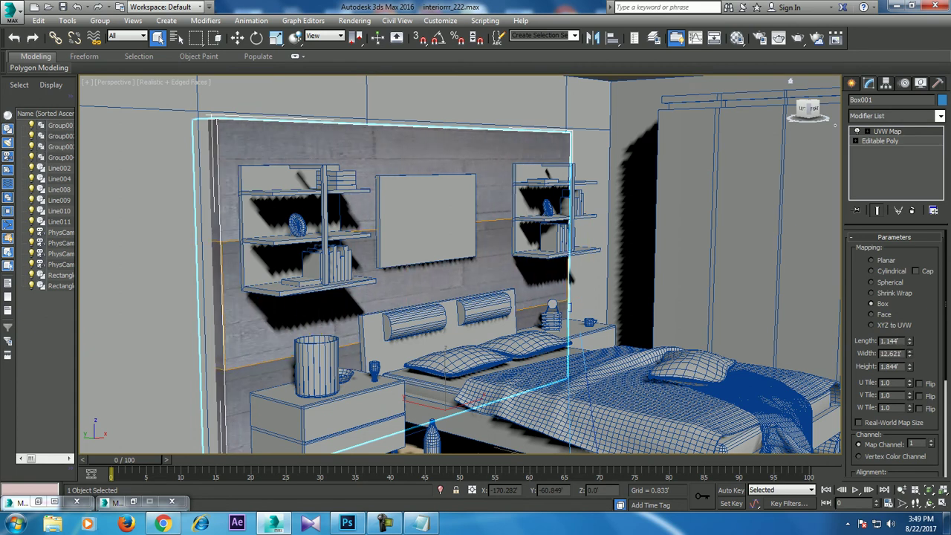
{"action": "scroll", "coordinate": [431, 417], "scroll_direction": "up", "scroll_amount": 2}
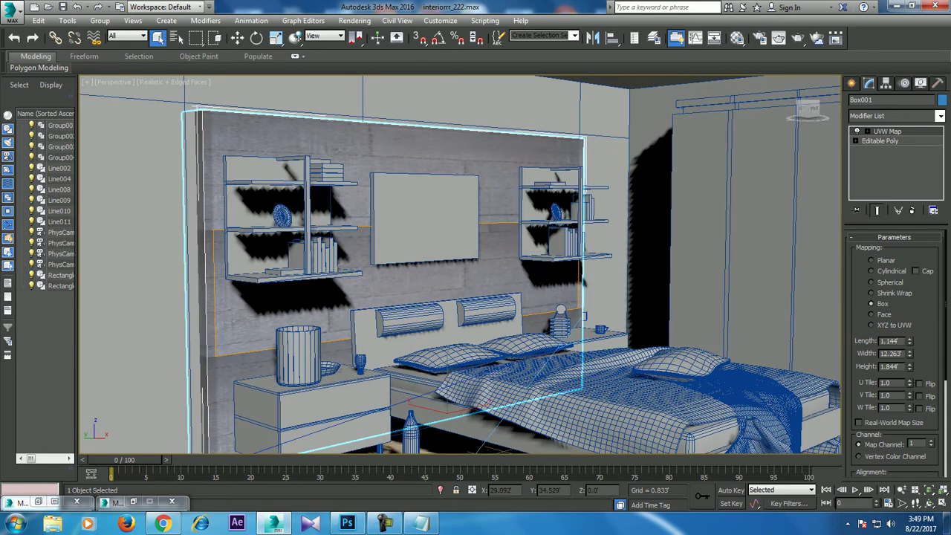
{"action": "scroll", "coordinate": [431, 416], "scroll_direction": "up", "scroll_amount": 2}
{"action": "scroll", "coordinate": [431, 416], "scroll_direction": "up", "scroll_amount": 2}
{"action": "middle_click_drag", "start_coordinate": [461, 268], "coordinate": [461, 304], "text": "alt"}
{"action": "mouse_move", "coordinate": [909, 366]}
{"action": "left_mouse_down"}
{"action": "mouse_move", "coordinate": [908, 345]}
{"action": "mouse_move", "coordinate": [909, 363]}
{"action": "left_mouse_up"}
{"action": "scroll", "coordinate": [509, 376], "scroll_direction": "down", "scroll_amount": 3}
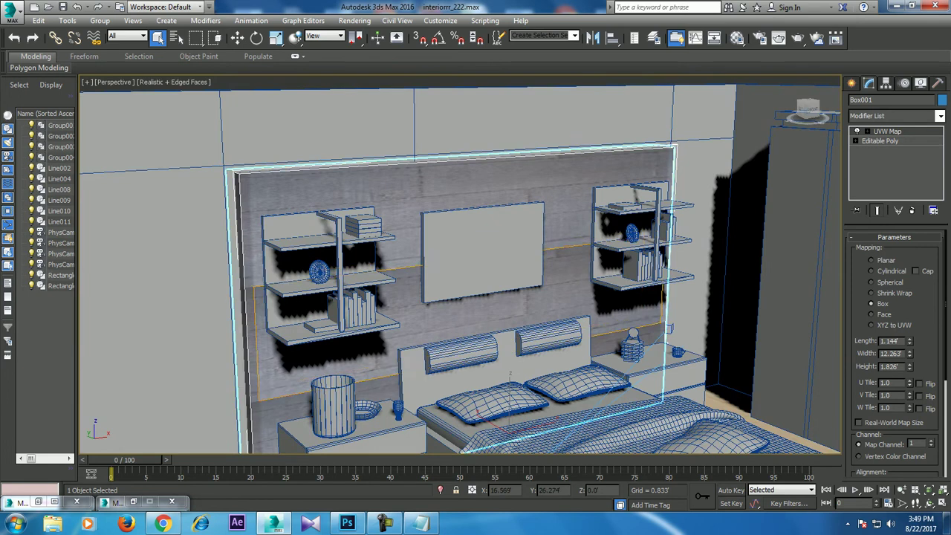
{"action": "scroll", "coordinate": [510, 376], "scroll_direction": "down", "scroll_amount": 3}
{"action": "scroll", "coordinate": [509, 375], "scroll_direction": "up", "scroll_amount": 3}
{"action": "middle_click_drag", "start_coordinate": [509, 375], "coordinate": [492, 375], "text": "alt"}
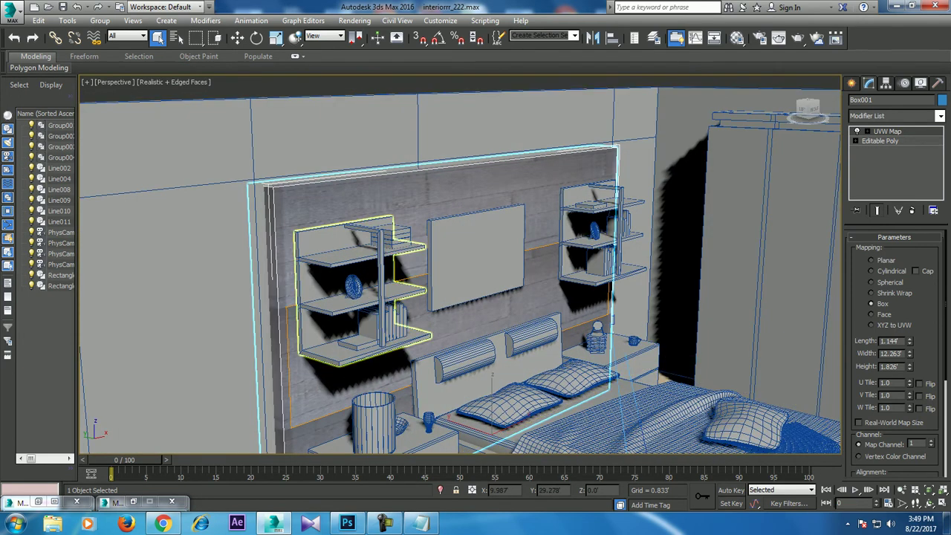
{"action": "scroll", "coordinate": [394, 285], "scroll_direction": "down", "scroll_amount": 5}
{"action": "scroll", "coordinate": [394, 284], "scroll_direction": "up", "scroll_amount": 2}
{"action": "scroll", "coordinate": [394, 285], "scroll_direction": "up", "scroll_amount": 2}
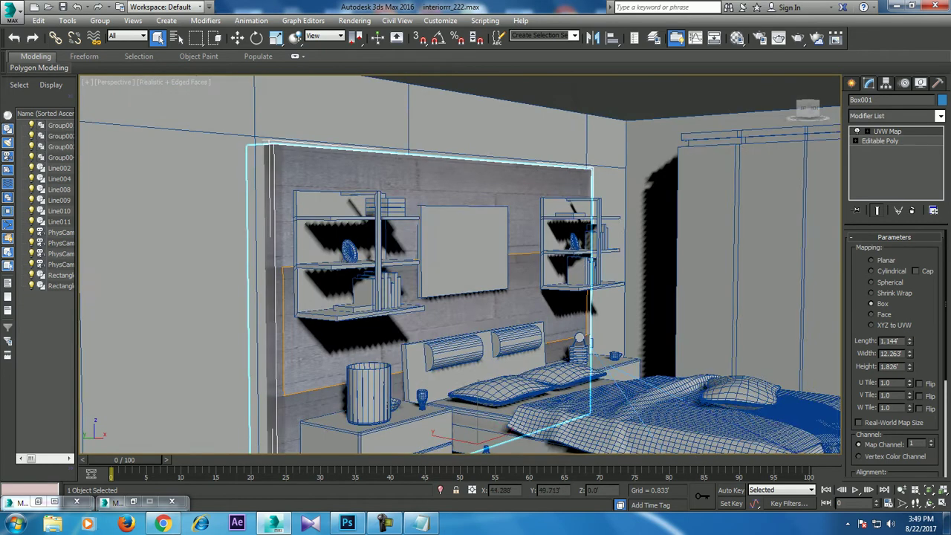
{"action": "scroll", "coordinate": [394, 284], "scroll_direction": "up", "scroll_amount": 2}
{"action": "key", "text": "m"}
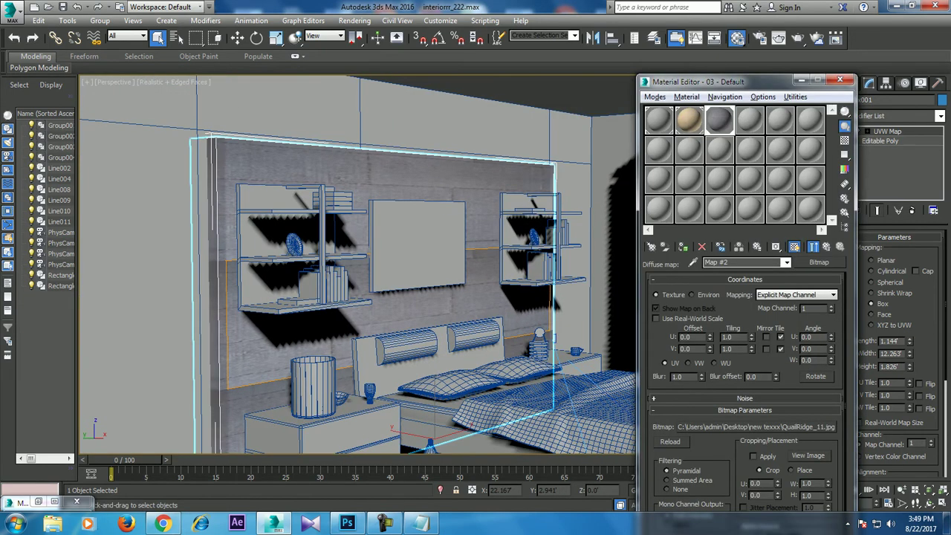
Set the concrete bitmap tiling to 3 and widen the Box mapping to 17.836 by 5.404
{"action": "type", "text": "3"}
{"action": "key", "text": "Return"}
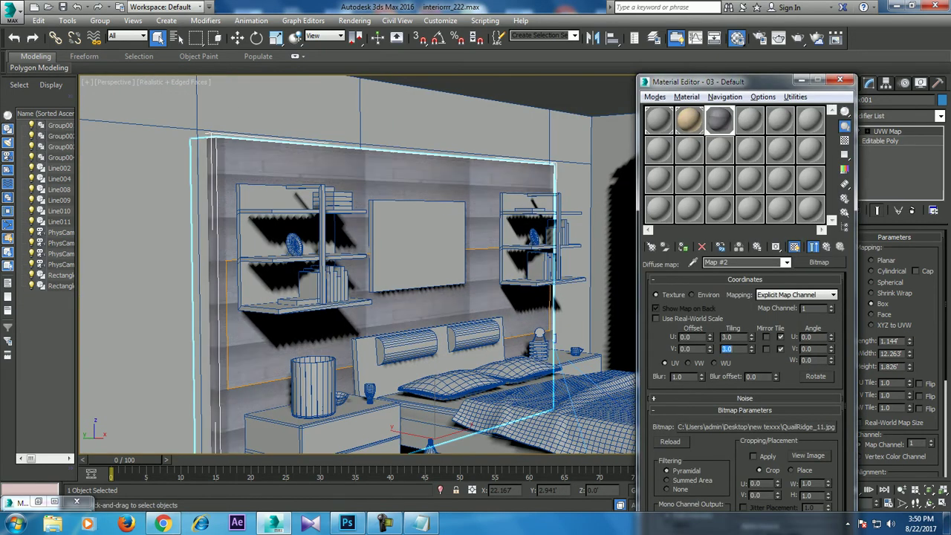
{"action": "left_click", "coordinate": [799, 80]}
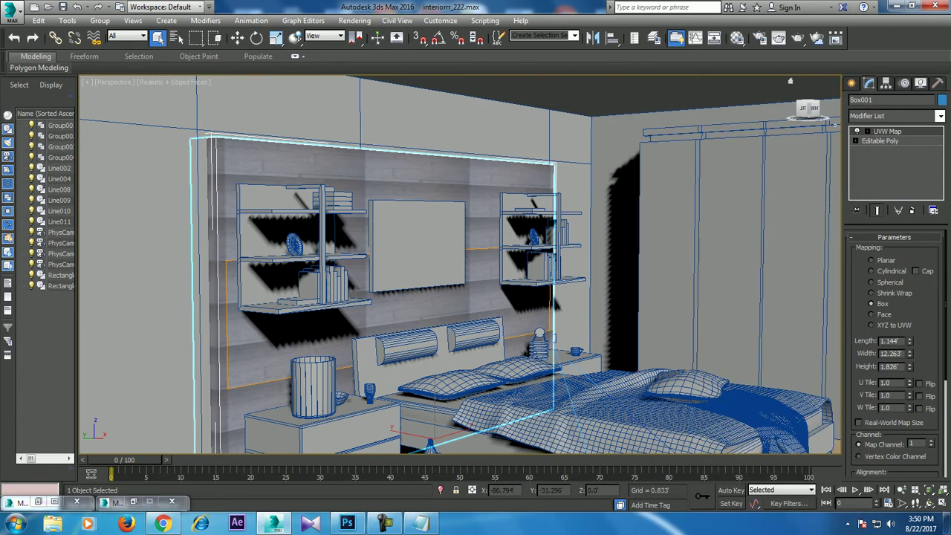
{"action": "left_click_drag", "start_coordinate": [909, 353], "coordinate": [910, 349]}
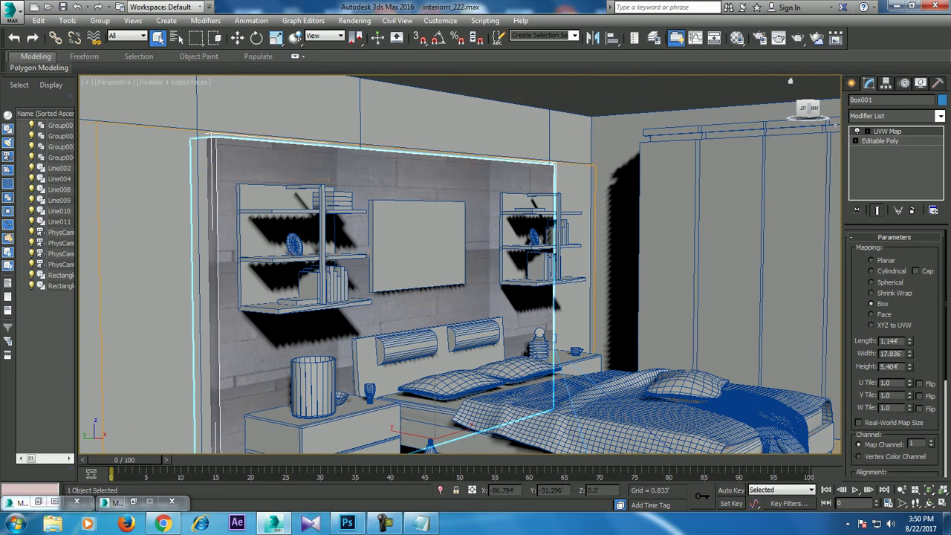
{"action": "left_click", "coordinate": [790, 80]}
{"action": "scroll", "coordinate": [790, 80], "scroll_direction": "down", "scroll_amount": 3}
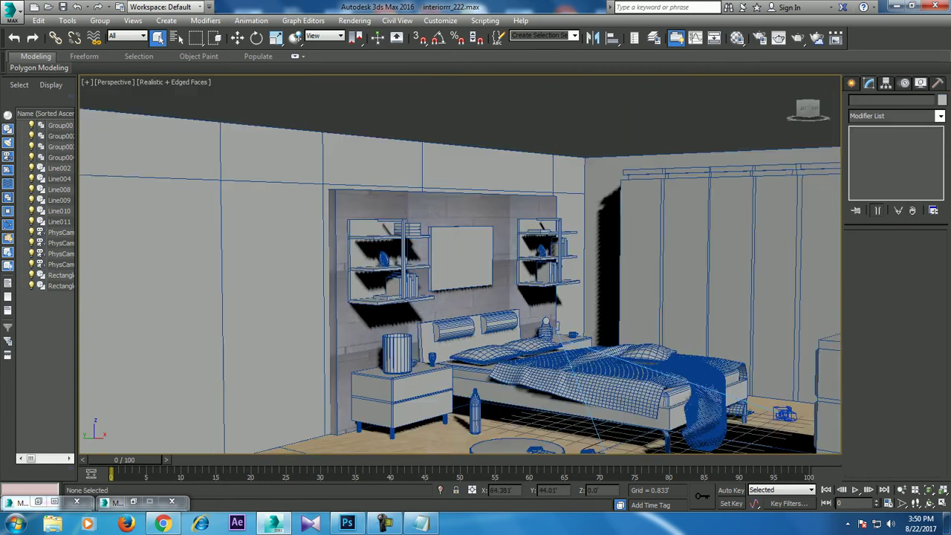
{"action": "mouse_move", "coordinate": [461, 268]}
{"action": "middle_mouse_down", "text": "alt"}
{"action": "mouse_move", "coordinate": [408, 273]}
{"action": "mouse_move", "coordinate": [438, 274]}
{"action": "middle_mouse_up", "text": "alt"}
Select Wall001 at Polygon level and region-select the two left wall faces
{"action": "left_click", "coordinate": [408, 274]}
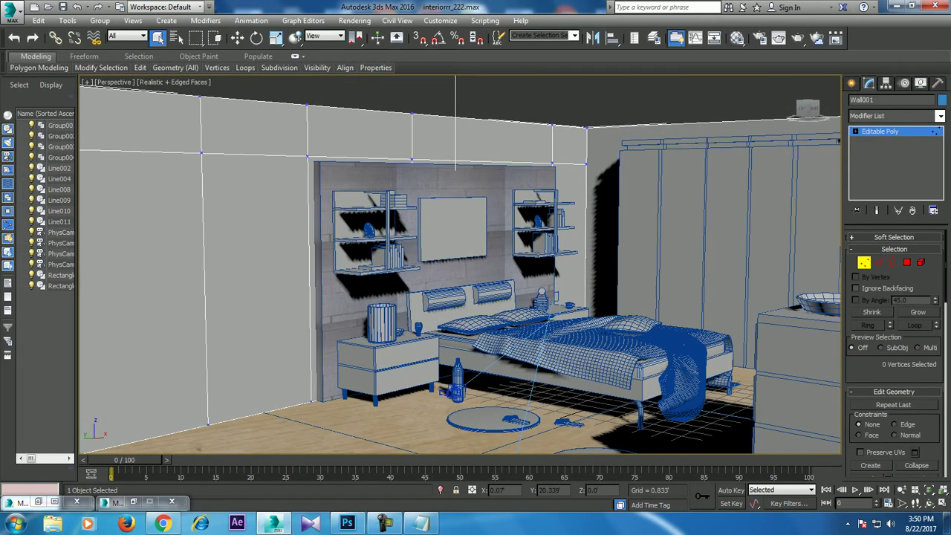
{"action": "key", "text": "4"}
{"action": "middle_click_drag", "start_coordinate": [698, 334], "coordinate": [668, 334], "text": "alt"}
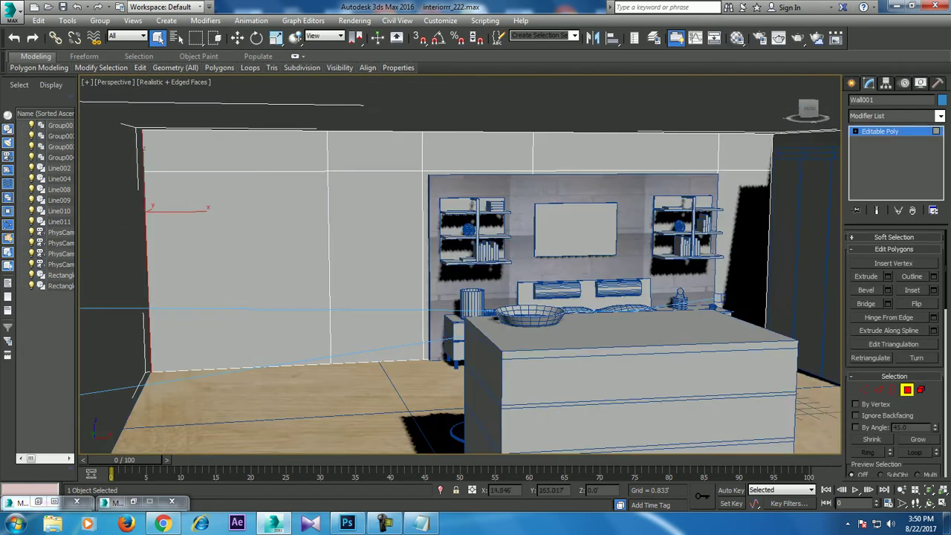
{"action": "left_click_drag", "start_coordinate": [245, 119], "coordinate": [356, 382]}
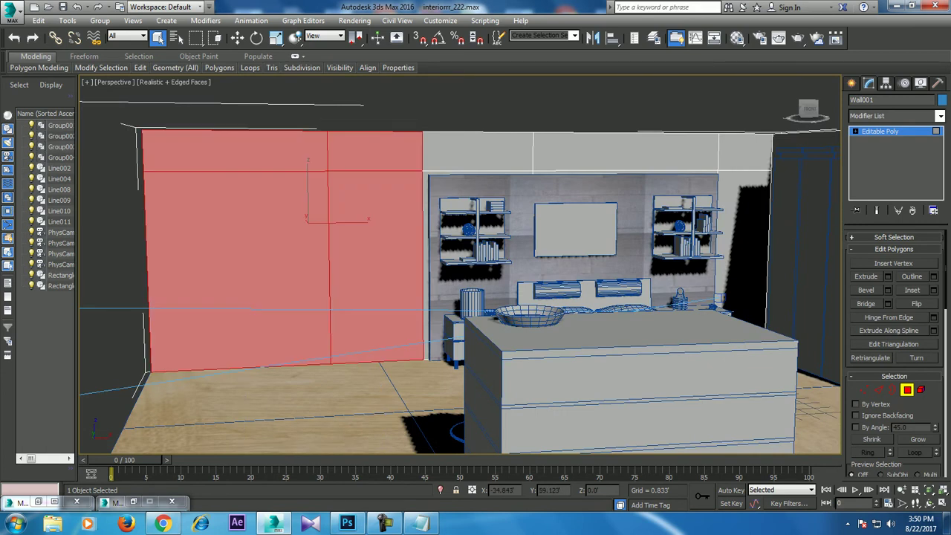
{"action": "middle_click_drag", "start_coordinate": [802, 405], "coordinate": [766, 411], "text": "alt"}
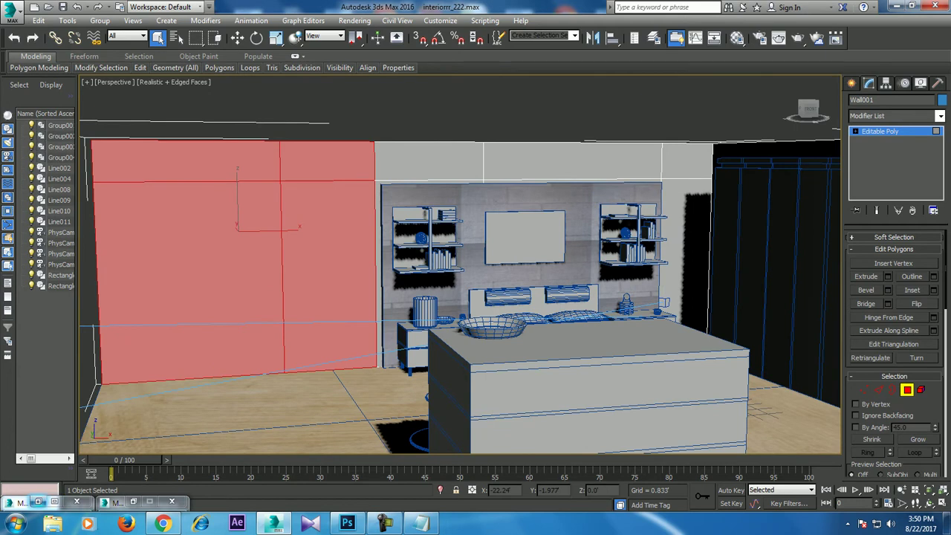
Open the Material Editor and add the remaining back wall faces to the selection
{"action": "key", "text": "m"}
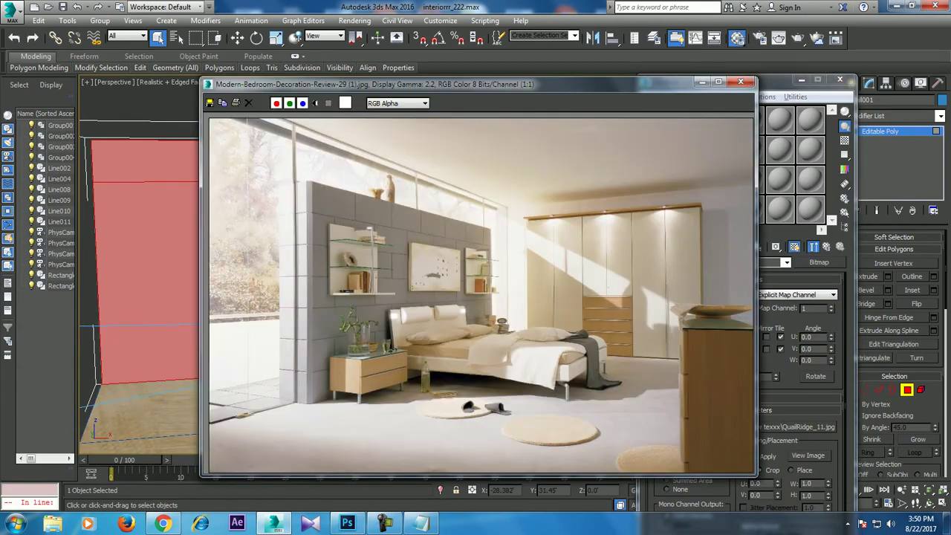
{"action": "left_click", "coordinate": [703, 81]}
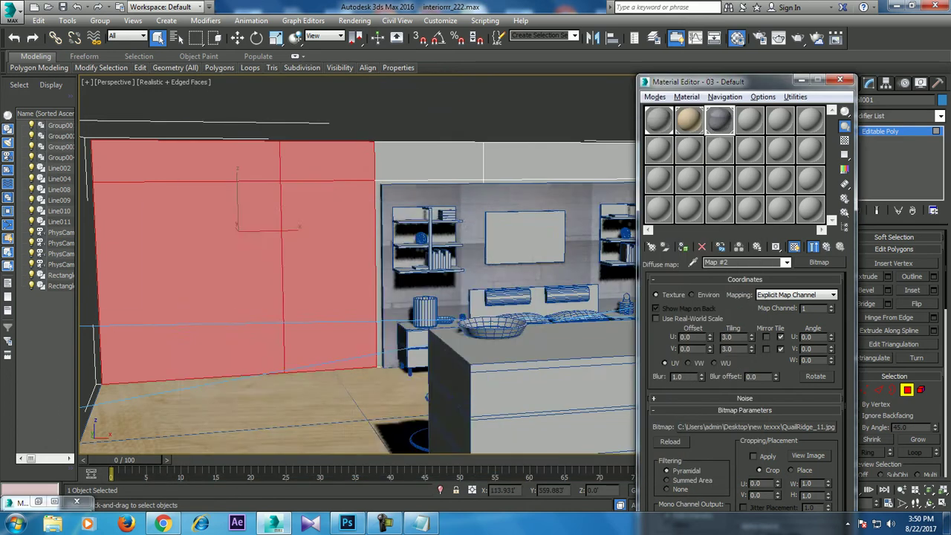
{"action": "scroll", "coordinate": [246, 208], "scroll_direction": "down", "scroll_amount": 3}
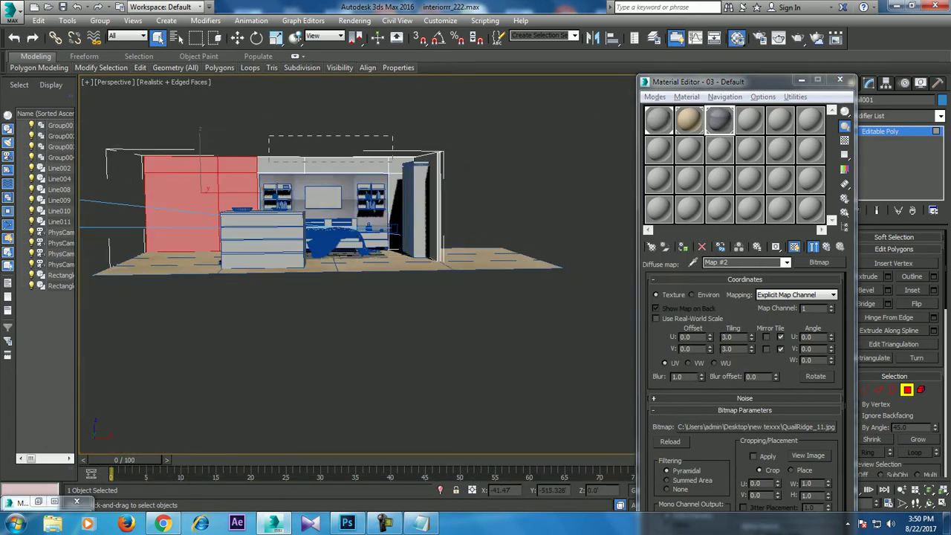
{"action": "left_click_drag", "start_coordinate": [269, 135], "coordinate": [392, 161]}
{"action": "key", "text": "z"}
{"action": "mouse_move", "coordinate": [297, 223]}
{"action": "middle_mouse_down", "text": "alt"}
{"action": "mouse_move", "coordinate": [349, 238]}
{"action": "mouse_move", "coordinate": [274, 280]}
{"action": "mouse_move", "coordinate": [364, 282]}
{"action": "middle_mouse_up", "text": "alt"}
{"action": "scroll", "coordinate": [274, 280], "scroll_direction": "up", "scroll_amount": 2}
{"action": "scroll", "coordinate": [274, 280], "scroll_direction": "down", "scroll_amount": 2}
{"action": "scroll", "coordinate": [342, 278], "scroll_direction": "up", "scroll_amount": 3}
{"action": "scroll", "coordinate": [364, 282], "scroll_direction": "up", "scroll_amount": 2}
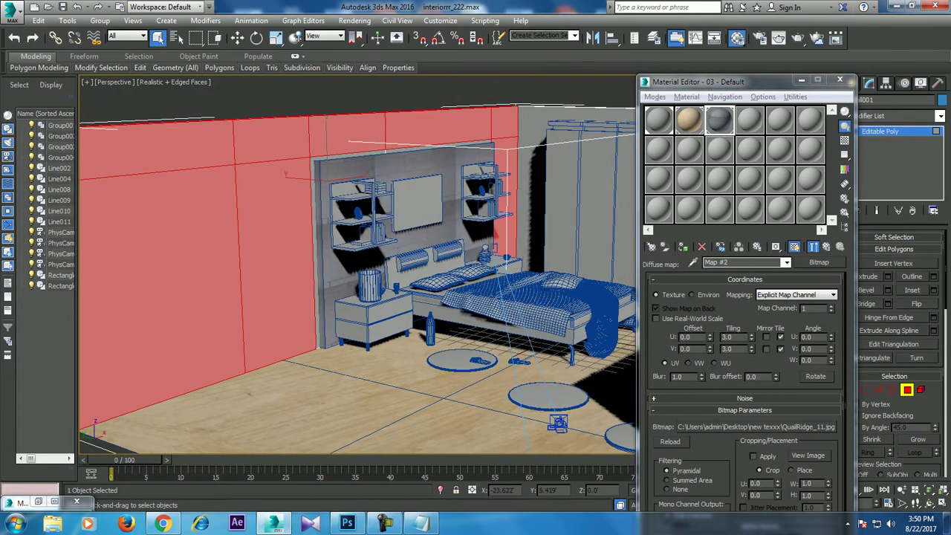
Check the selected wall faces against the reference bedroom photo, then orbit to face the bed
{"action": "left_click", "coordinate": [54, 501]}
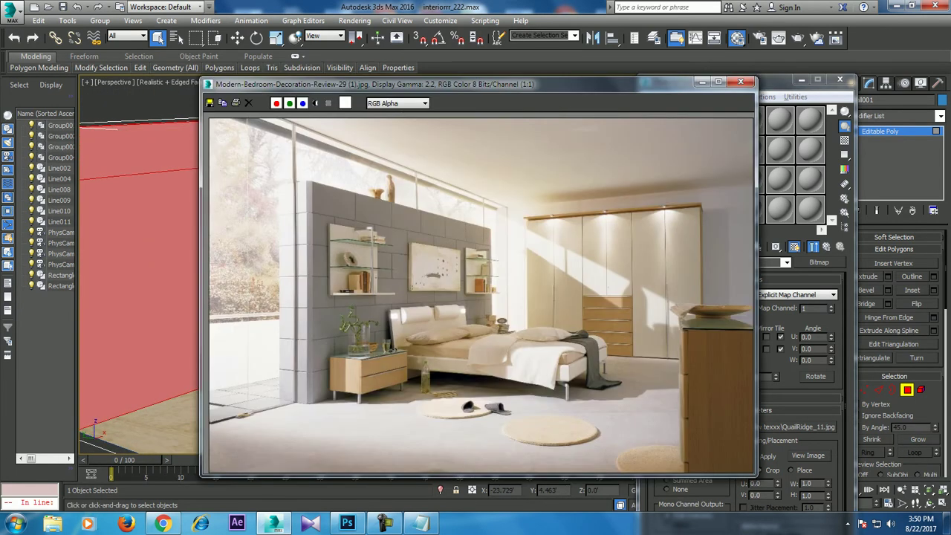
{"action": "left_click", "coordinate": [701, 82]}
{"action": "mouse_move", "coordinate": [349, 282]}
{"action": "middle_mouse_down", "text": "alt"}
{"action": "mouse_move", "coordinate": [312, 290]}
{"action": "mouse_move", "coordinate": [327, 282]}
{"action": "middle_mouse_up", "text": "alt"}
{"action": "scroll", "coordinate": [356, 282], "scroll_direction": "up", "scroll_amount": 2}
{"action": "scroll", "coordinate": [356, 297], "scroll_direction": "down", "scroll_amount": 2}
{"action": "scroll", "coordinate": [357, 298], "scroll_direction": "down", "scroll_amount": 2}
{"action": "scroll", "coordinate": [356, 283], "scroll_direction": "up", "scroll_amount": 2}
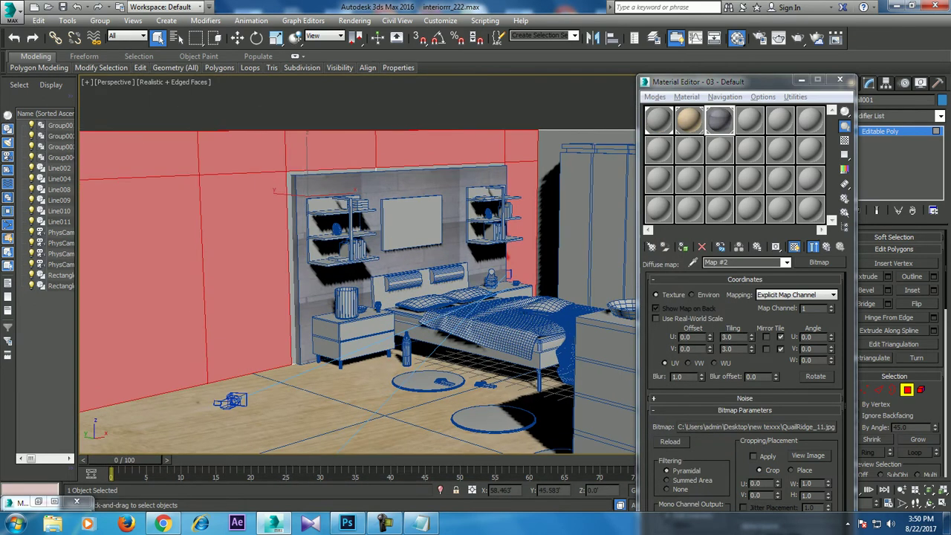
Turn the unused material slot 04 into a VRayMtl
{"action": "left_click", "coordinate": [750, 120]}
{"action": "left_click", "coordinate": [818, 262]}
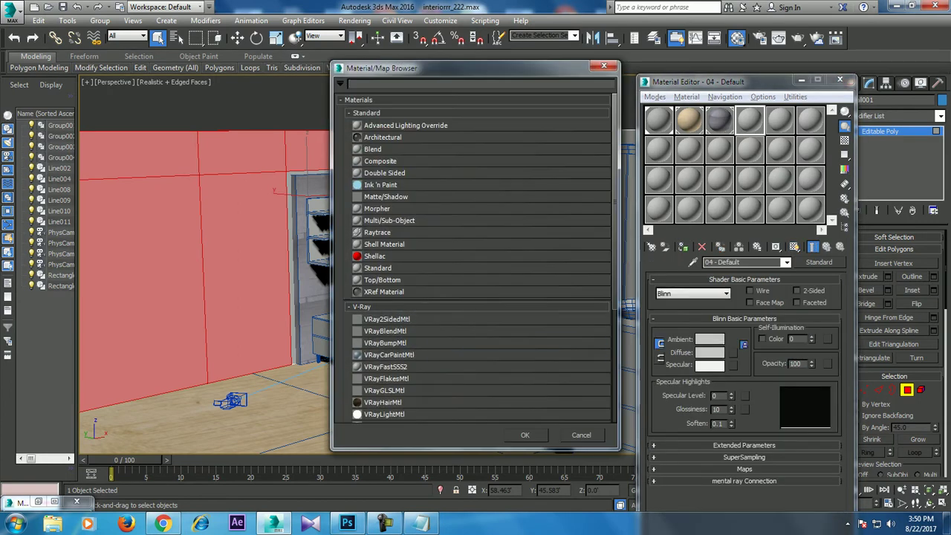
{"action": "scroll", "coordinate": [476, 260], "scroll_direction": "down", "scroll_amount": 1}
{"action": "double_click", "coordinate": [483, 355]}
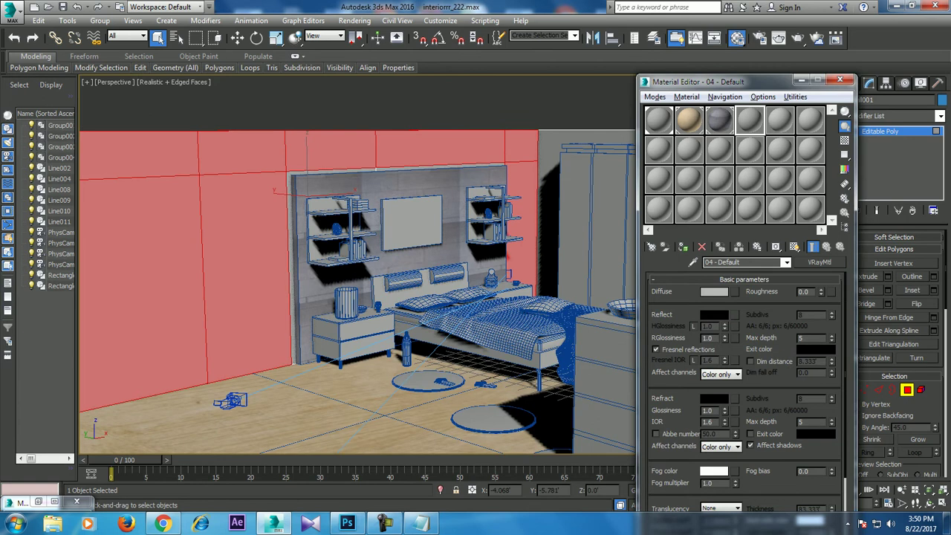
Set Reflect to 64 grey and Refract to white, then assign the material to the wall faces
{"action": "left_click", "coordinate": [714, 314]}
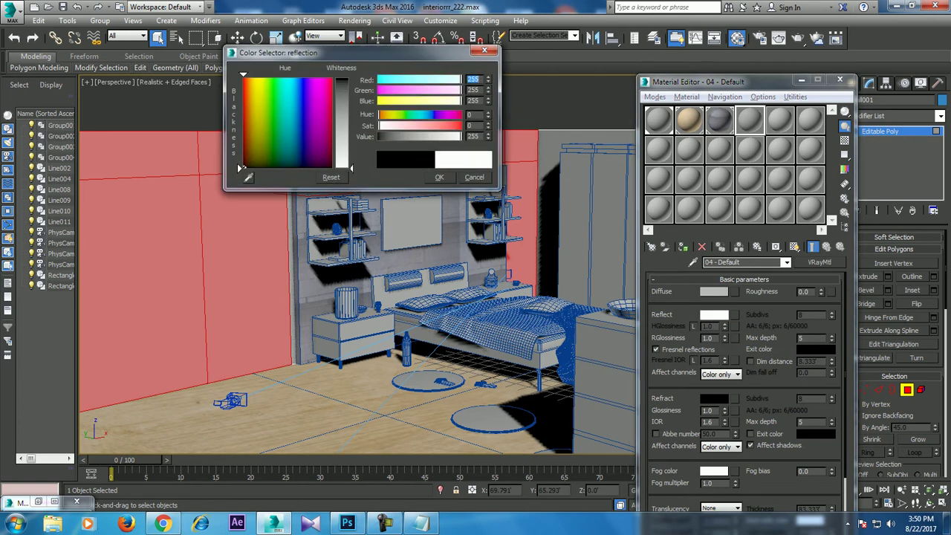
{"action": "type", "text": "64"}
{"action": "key", "text": "Return"}
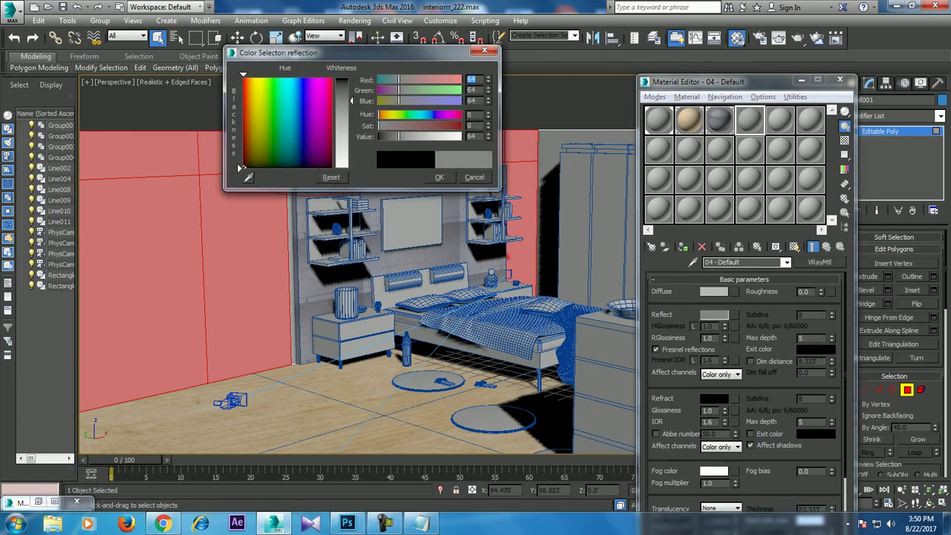
{"action": "left_click", "coordinate": [439, 177]}
{"action": "left_click", "coordinate": [714, 398]}
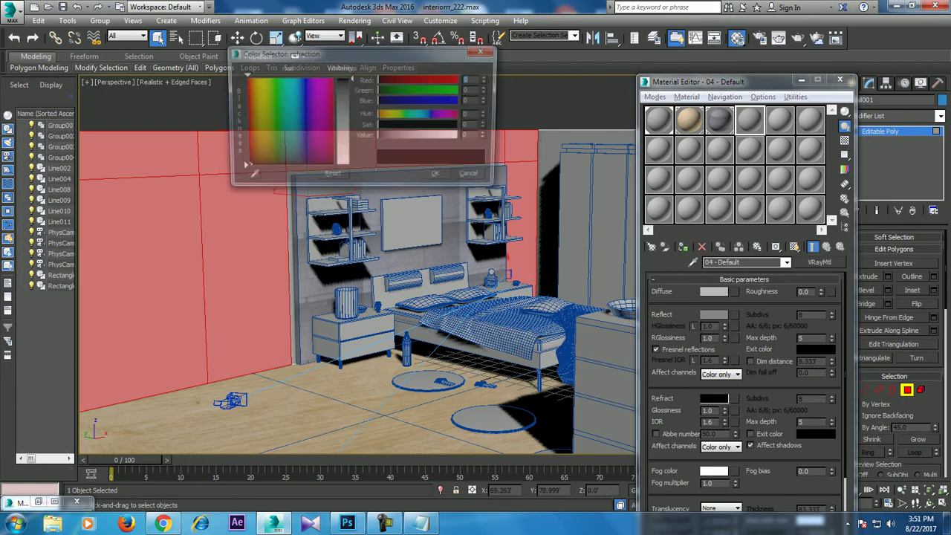
{"action": "left_click_drag", "start_coordinate": [241, 79], "coordinate": [241, 169]}
{"action": "left_click", "coordinate": [439, 177]}
{"action": "left_click", "coordinate": [684, 247]}
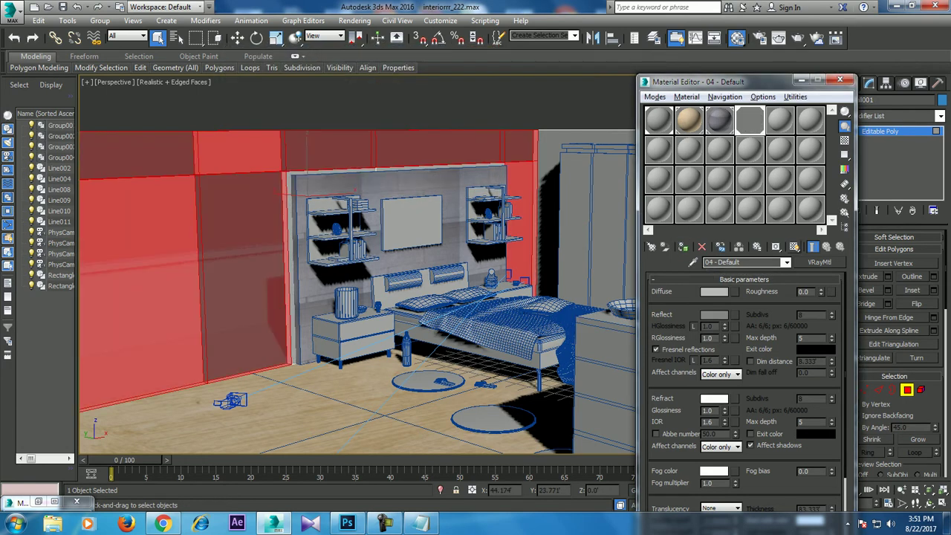
At vertex level, select the six wall-edge vertices and nudge them slightly along X
{"action": "scroll", "coordinate": [319, 223], "scroll_direction": "up", "scroll_amount": 3}
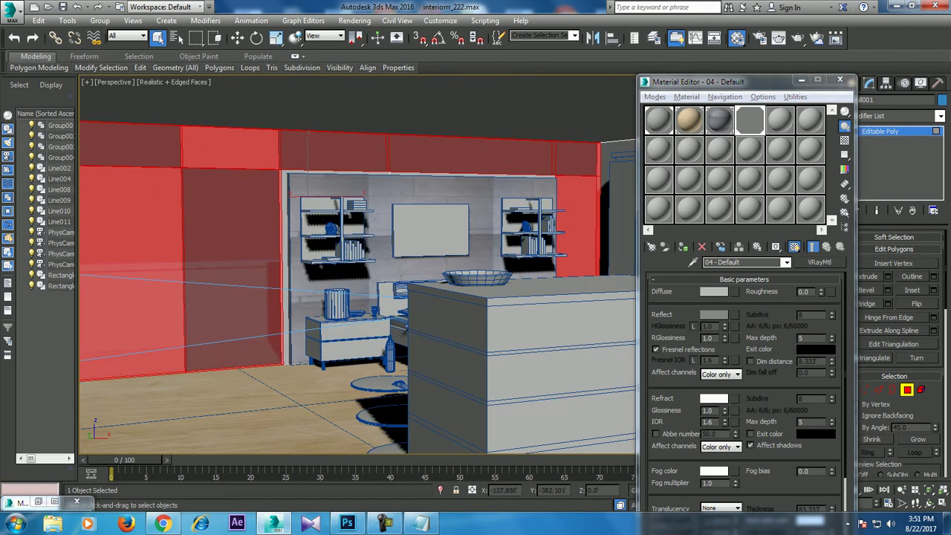
{"action": "middle_click_drag", "start_coordinate": [357, 268], "coordinate": [312, 268], "text": "alt"}
{"action": "key", "text": "1"}
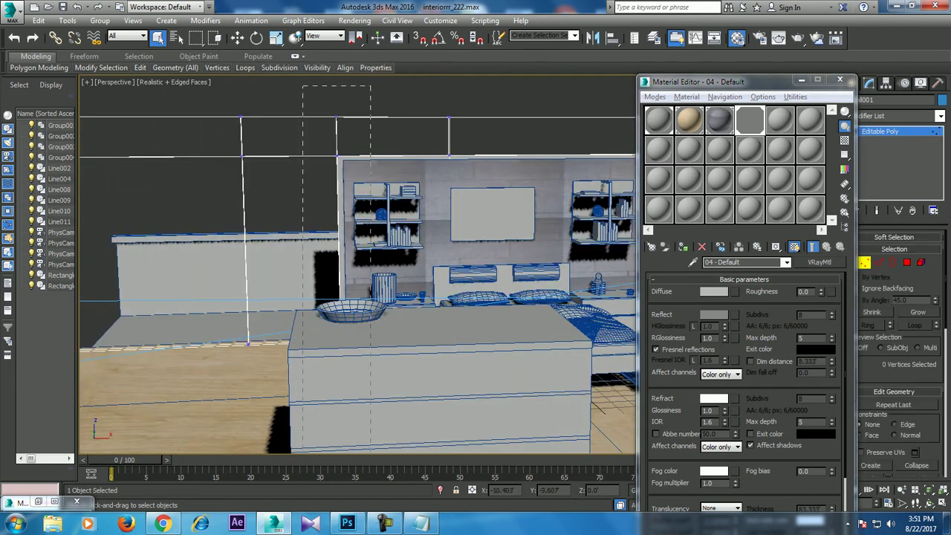
{"action": "left_click_drag", "start_coordinate": [302, 85], "coordinate": [361, 370]}
{"action": "key", "text": "w"}
{"action": "scroll", "coordinate": [349, 223], "scroll_direction": "down", "scroll_amount": 5}
{"action": "middle_click_drag", "start_coordinate": [349, 223], "coordinate": [327, 223], "text": "alt"}
{"action": "scroll", "coordinate": [349, 223], "scroll_direction": "up", "scroll_amount": 6}
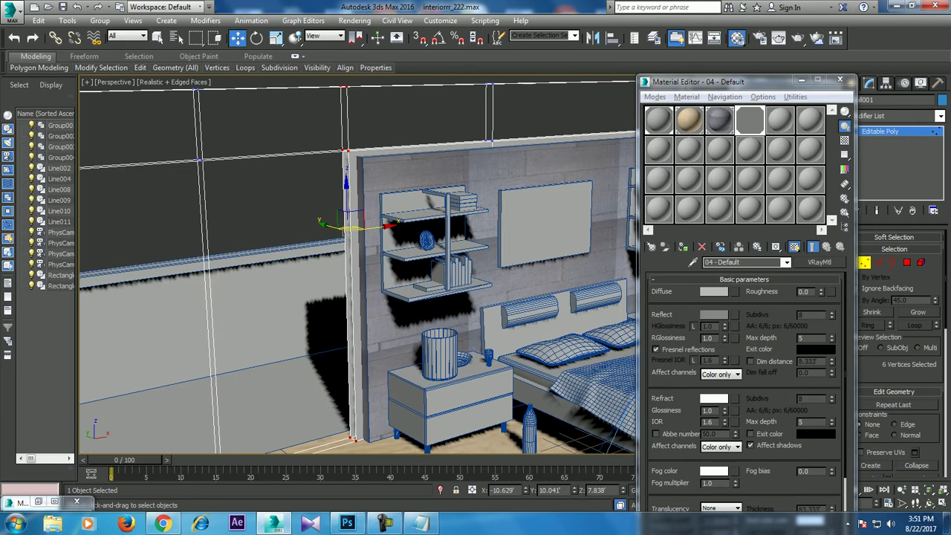
{"action": "left_click_drag", "start_coordinate": [367, 227], "coordinate": [377, 227]}
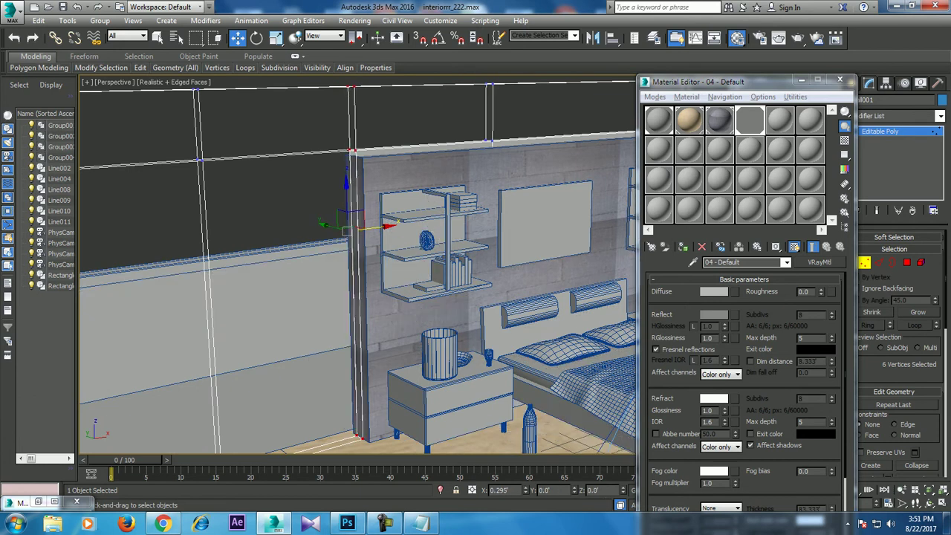
From a lower frontal view, select the twelve vertices along the wall tops
{"action": "scroll", "coordinate": [357, 268], "scroll_direction": "down", "scroll_amount": 5}
{"action": "middle_click_drag", "start_coordinate": [357, 268], "coordinate": [338, 271], "text": "alt"}
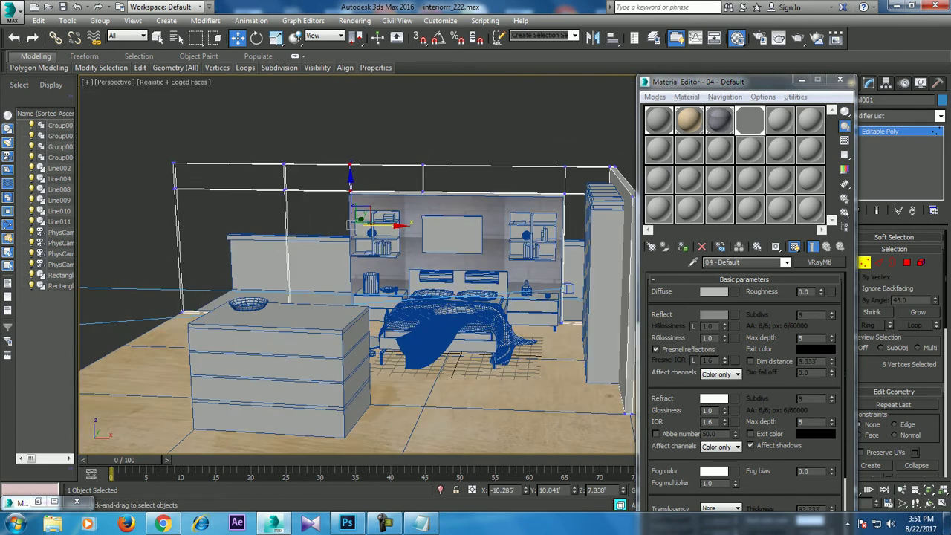
{"action": "scroll", "coordinate": [532, 238], "scroll_direction": "up", "scroll_amount": 3}
{"action": "scroll", "coordinate": [531, 238], "scroll_direction": "up", "scroll_amount": 4}
{"action": "middle_click_drag", "start_coordinate": [530, 136], "coordinate": [509, 136]}
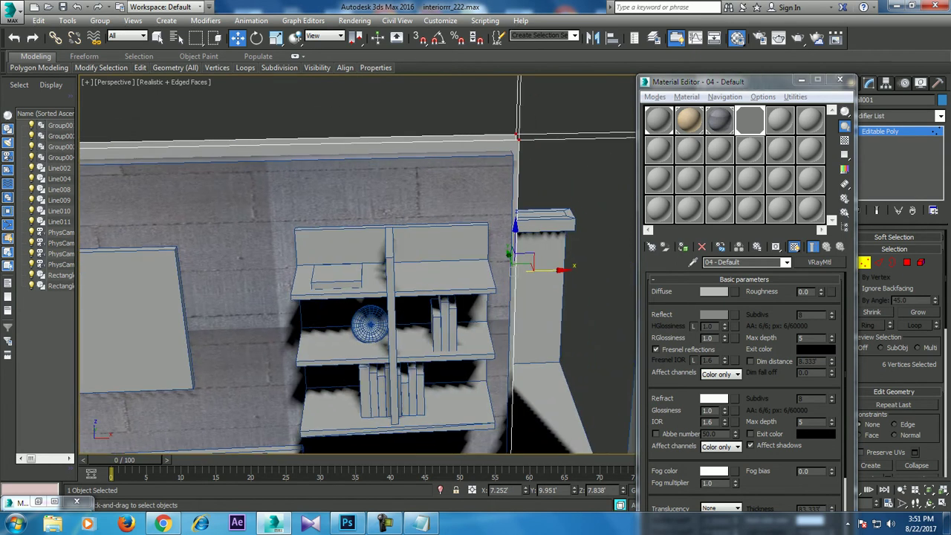
{"action": "scroll", "coordinate": [509, 137], "scroll_direction": "down", "scroll_amount": 3}
{"action": "scroll", "coordinate": [509, 137], "scroll_direction": "down", "scroll_amount": 2}
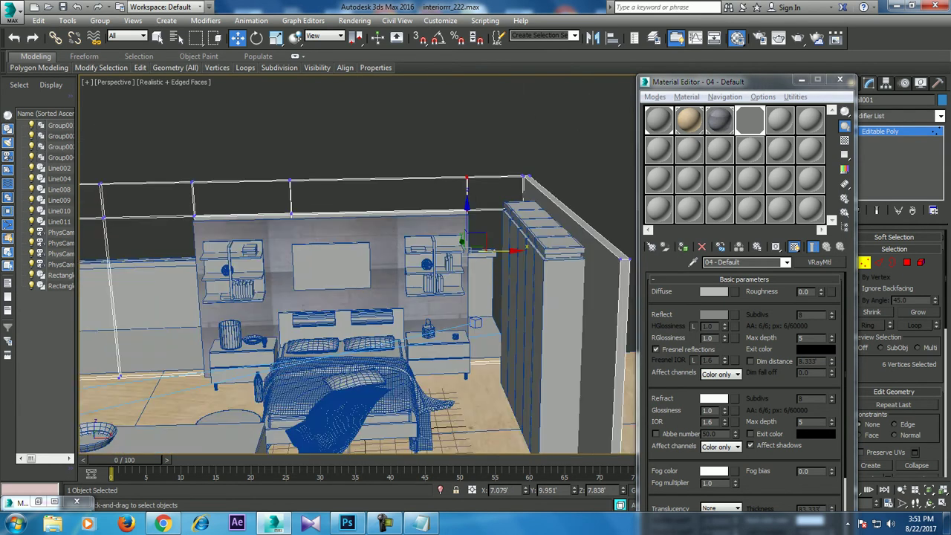
{"action": "scroll", "coordinate": [509, 136], "scroll_direction": "down", "scroll_amount": 1}
{"action": "scroll", "coordinate": [509, 137], "scroll_direction": "down", "scroll_amount": 3}
{"action": "scroll", "coordinate": [509, 136], "scroll_direction": "down", "scroll_amount": 2}
{"action": "middle_click_drag", "start_coordinate": [509, 137], "coordinate": [509, 171], "text": "alt"}
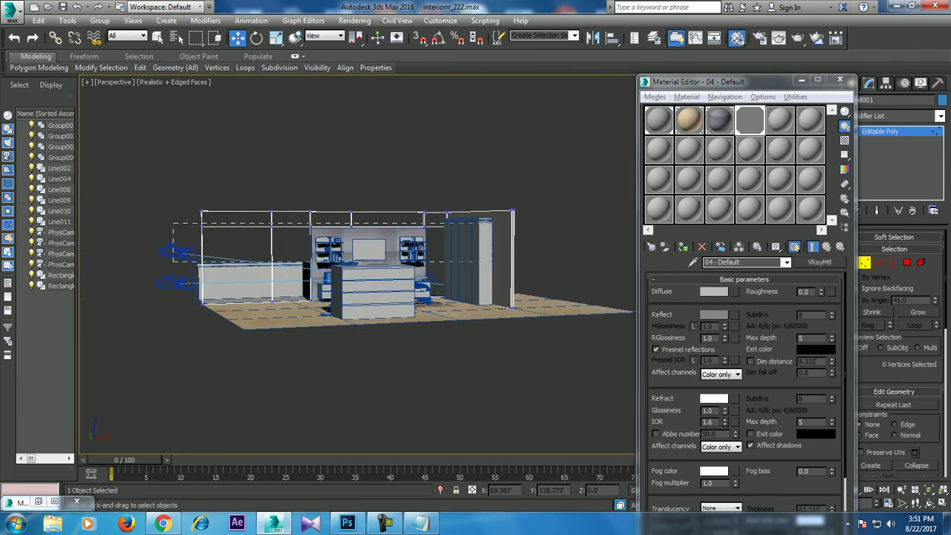
{"action": "left_click_drag", "start_coordinate": [185, 217], "coordinate": [520, 229]}
Orbit toward the headboard wall and minimize the bedroom reference photo
{"action": "scroll", "coordinate": [338, 202], "scroll_direction": "up", "scroll_amount": 3}
{"action": "scroll", "coordinate": [338, 202], "scroll_direction": "up", "scroll_amount": 2}
{"action": "scroll", "coordinate": [385, 224], "scroll_direction": "up", "scroll_amount": 2}
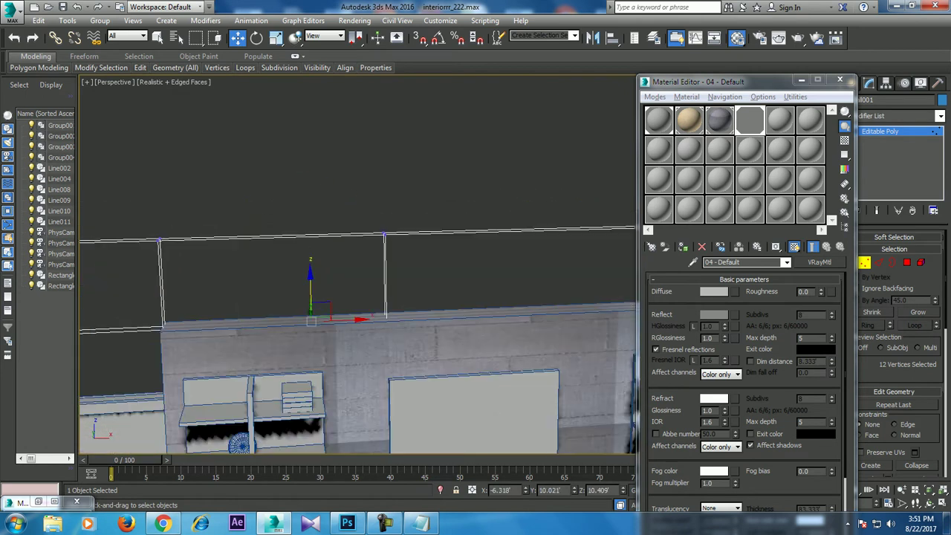
{"action": "scroll", "coordinate": [318, 148], "scroll_direction": "down", "scroll_amount": 3}
{"action": "scroll", "coordinate": [318, 148], "scroll_direction": "down", "scroll_amount": 2}
{"action": "mouse_move", "coordinate": [357, 297]}
{"action": "middle_mouse_down", "text": "alt"}
{"action": "mouse_move", "coordinate": [327, 297]}
{"action": "mouse_move", "coordinate": [349, 301]}
{"action": "middle_mouse_up", "text": "alt"}
{"action": "scroll", "coordinate": [357, 282], "scroll_direction": "up", "scroll_amount": 3}
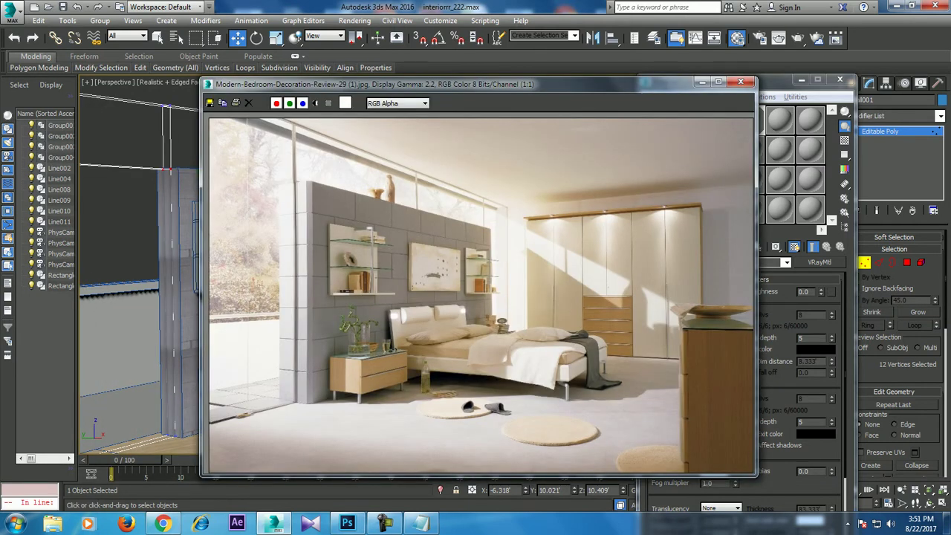
{"action": "left_click", "coordinate": [703, 82]}
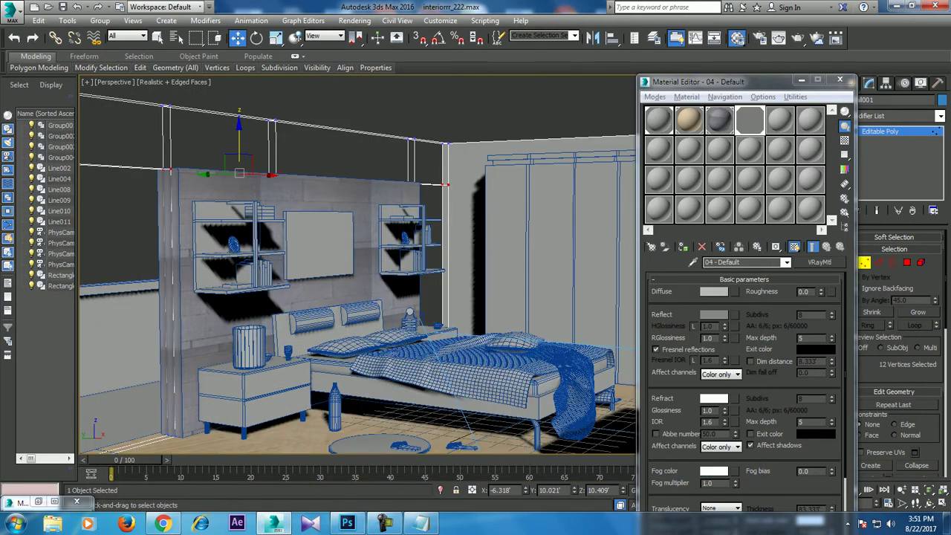
Lower the 04 - Default refraction colour from full white to 238 grey
{"action": "mouse_move", "coordinate": [356, 297]}
{"action": "middle_mouse_down", "text": "alt"}
{"action": "mouse_move", "coordinate": [268, 286]}
{"action": "mouse_move", "coordinate": [327, 289]}
{"action": "middle_mouse_up", "text": "alt"}
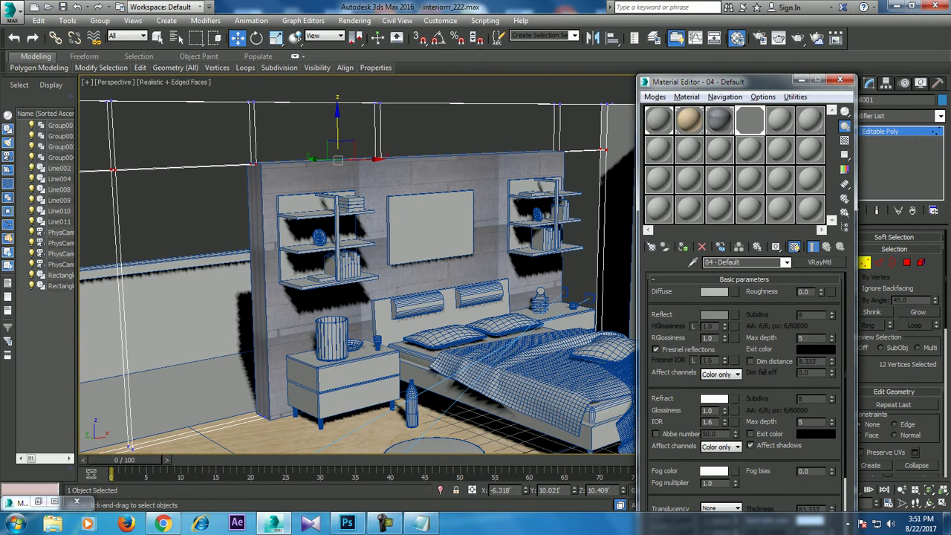
{"action": "left_click", "coordinate": [713, 398]}
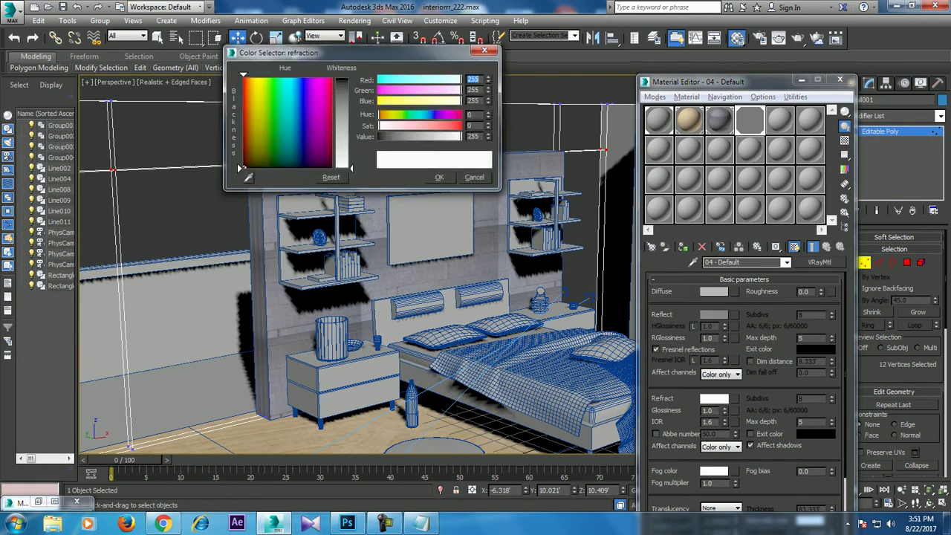
{"action": "left_click_drag", "start_coordinate": [488, 136], "coordinate": [488, 160]}
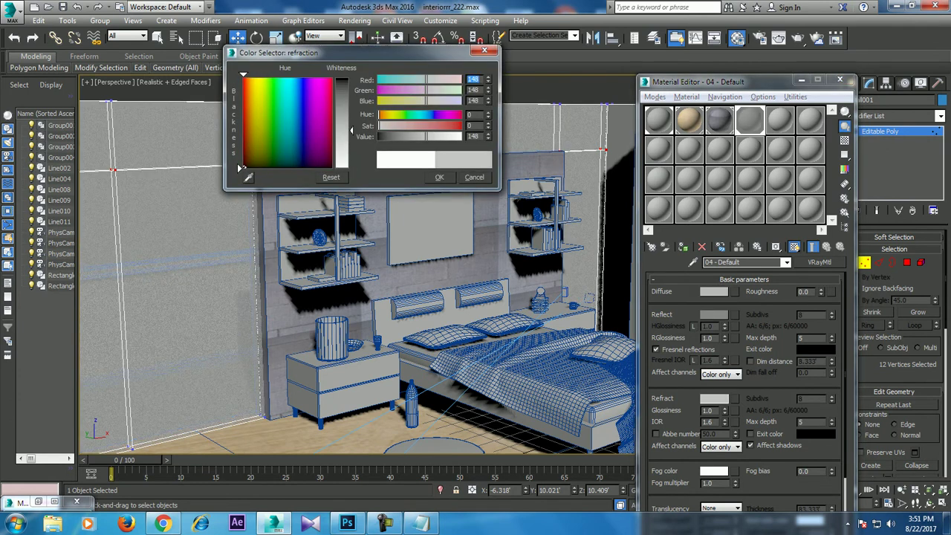
{"action": "left_click_drag", "start_coordinate": [488, 136], "coordinate": [488, 115]}
{"action": "left_click", "coordinate": [440, 176]}
{"action": "middle_click_drag", "start_coordinate": [357, 298], "coordinate": [417, 297], "text": "alt"}
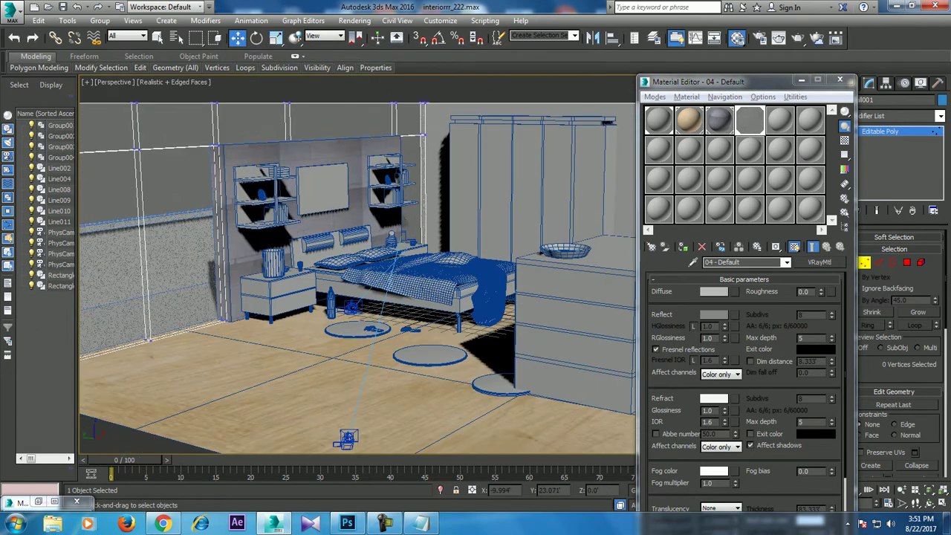
{"action": "left_click", "coordinate": [38, 502]}
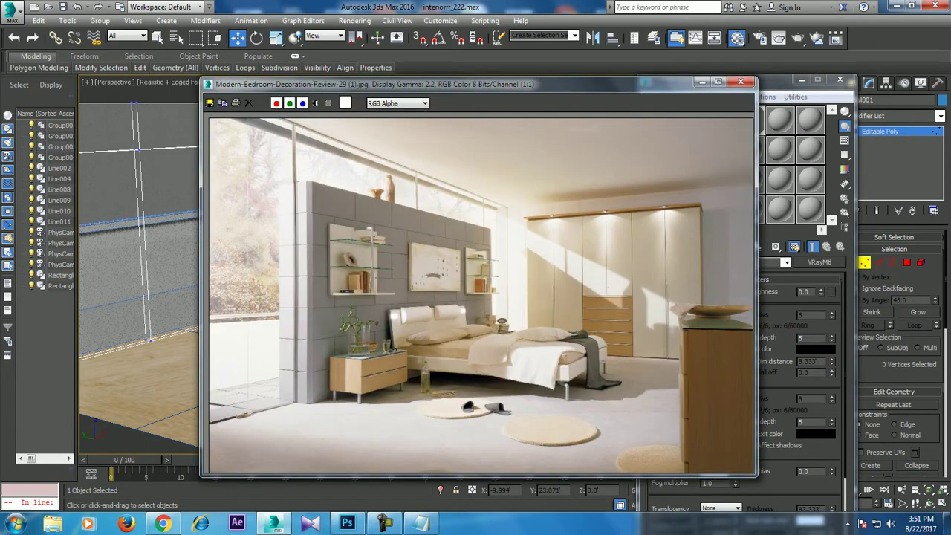
Minimize the reference photo and zoom in on the headboard wall shelves and nightstand
{"action": "left_click", "coordinate": [702, 81]}
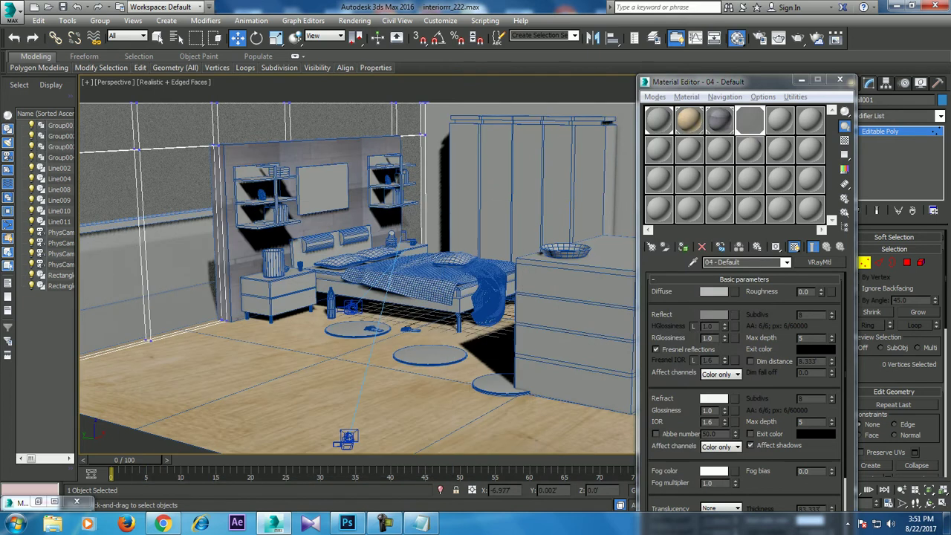
{"action": "scroll", "coordinate": [362, 438], "scroll_direction": "up", "scroll_amount": 5}
{"action": "scroll", "coordinate": [357, 297], "scroll_direction": "up", "scroll_amount": 5}
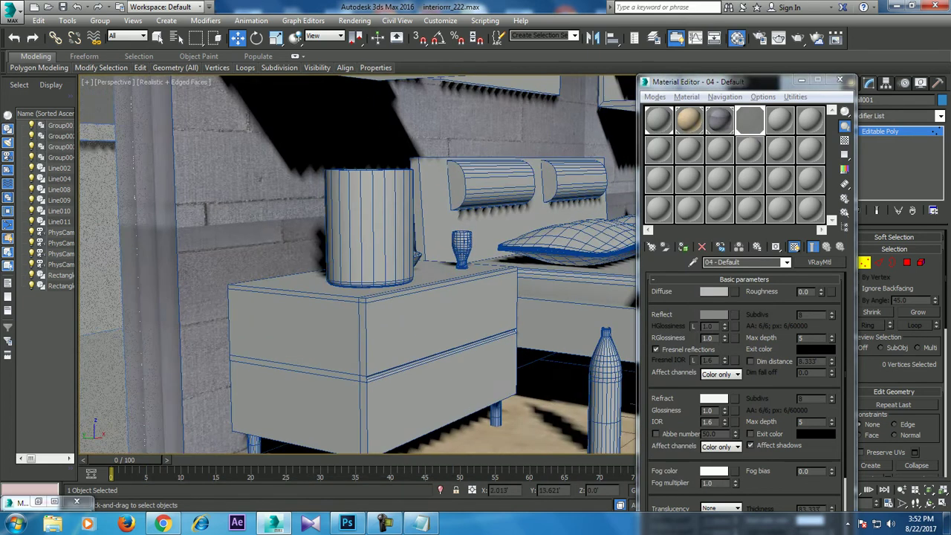
{"action": "mouse_move", "coordinate": [357, 297]}
{"action": "middle_mouse_down", "text": "alt"}
{"action": "mouse_move", "coordinate": [416, 297]}
{"action": "mouse_move", "coordinate": [401, 297]}
{"action": "middle_mouse_up", "text": "alt"}
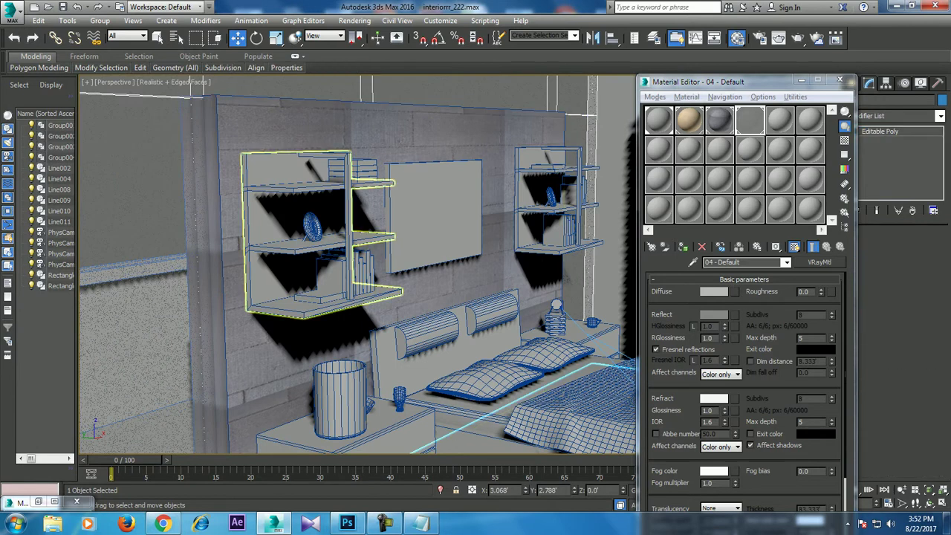
On the left wall shelf, select the two boards and invert to the back panel and base
{"action": "left_click", "coordinate": [327, 239]}
{"action": "key", "text": "4"}
{"action": "middle_click_drag", "start_coordinate": [357, 297], "coordinate": [312, 297], "text": "alt"}
{"action": "middle_click_drag", "start_coordinate": [87, 214], "coordinate": [205, 298], "text": "alt"}
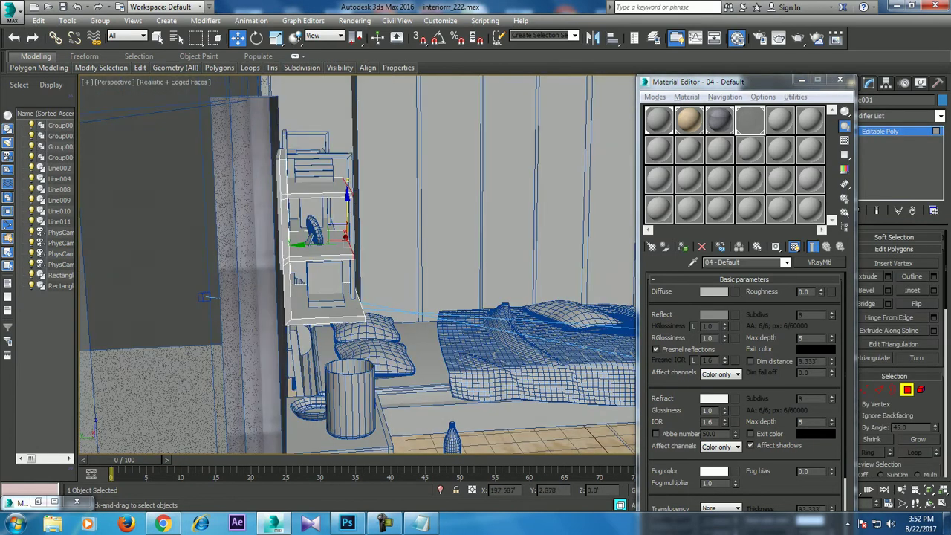
{"action": "left_click", "coordinate": [316, 198]}
{"action": "middle_click_drag", "start_coordinate": [315, 237], "coordinate": [326, 241], "text": "alt"}
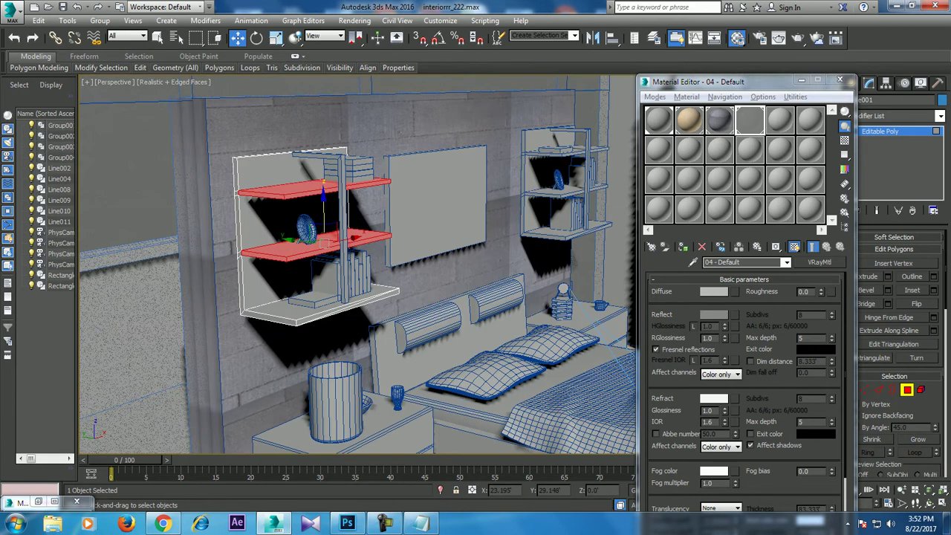
{"action": "key", "text": "ctrl+i"}
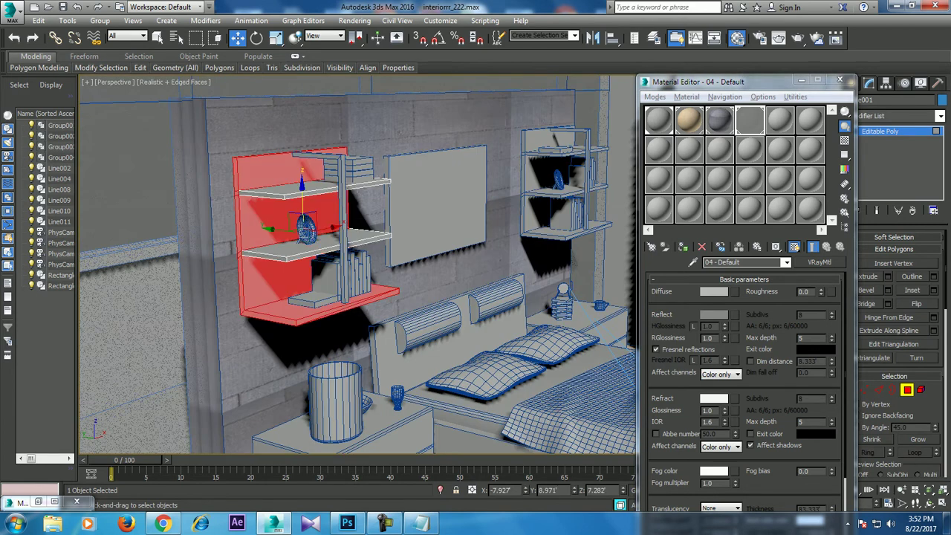
Make slot 05 a VRayMtl with a Bitmap diffuse, choosing wooden-cork-background.jpg
{"action": "left_click", "coordinate": [779, 119]}
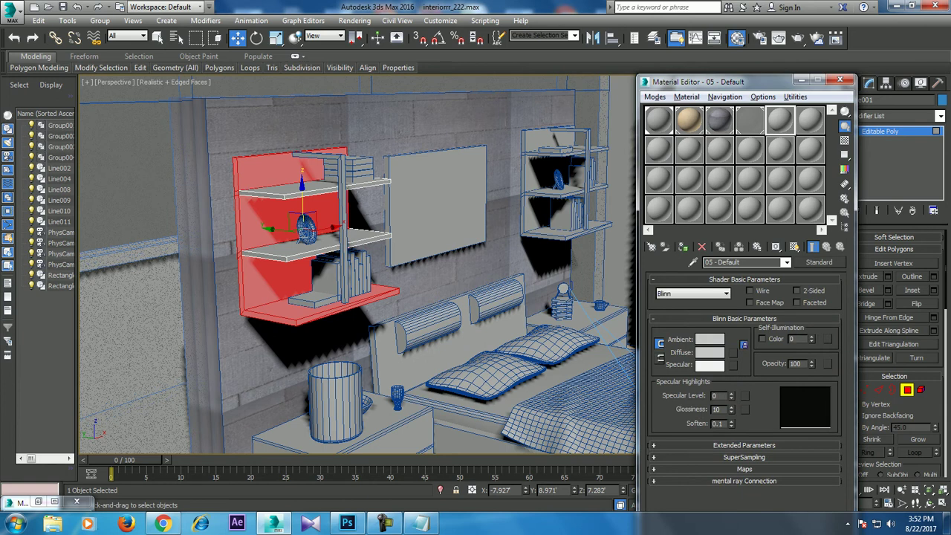
{"action": "left_click", "coordinate": [818, 262]}
{"action": "key", "text": "Return"}
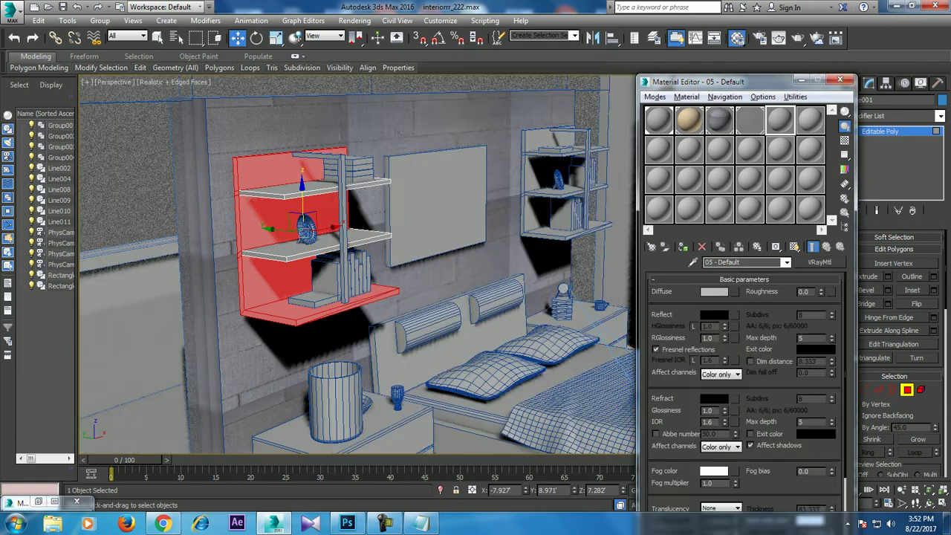
{"action": "left_click", "coordinate": [735, 291]}
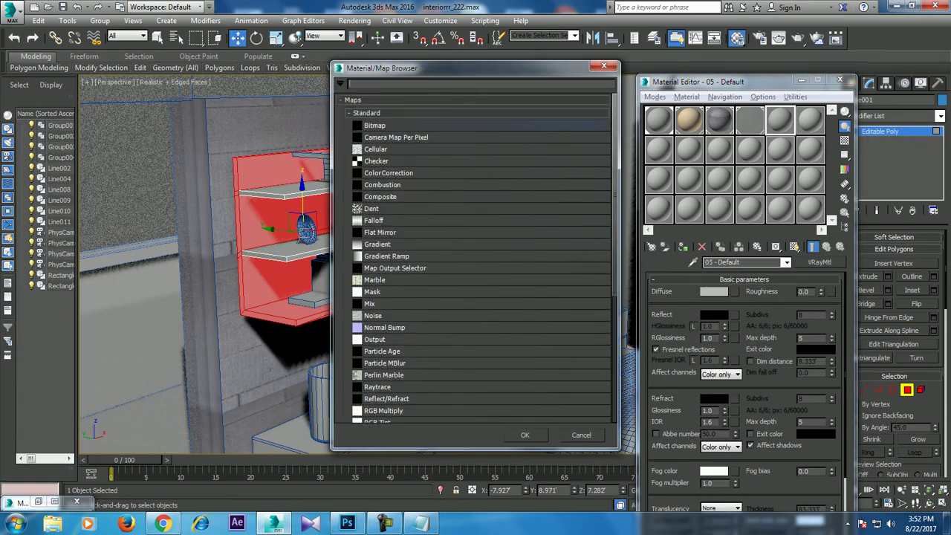
{"action": "key", "text": "Return"}
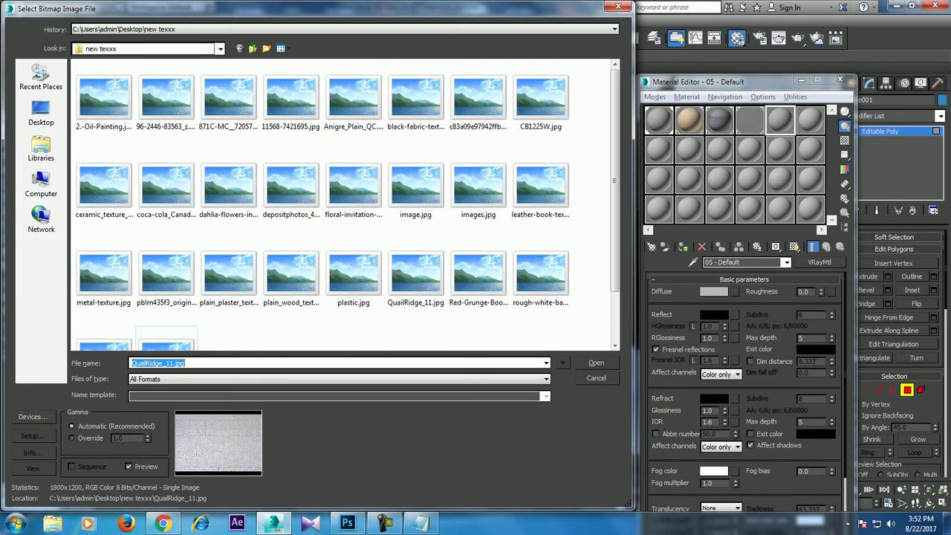
{"action": "left_click", "coordinate": [166, 344]}
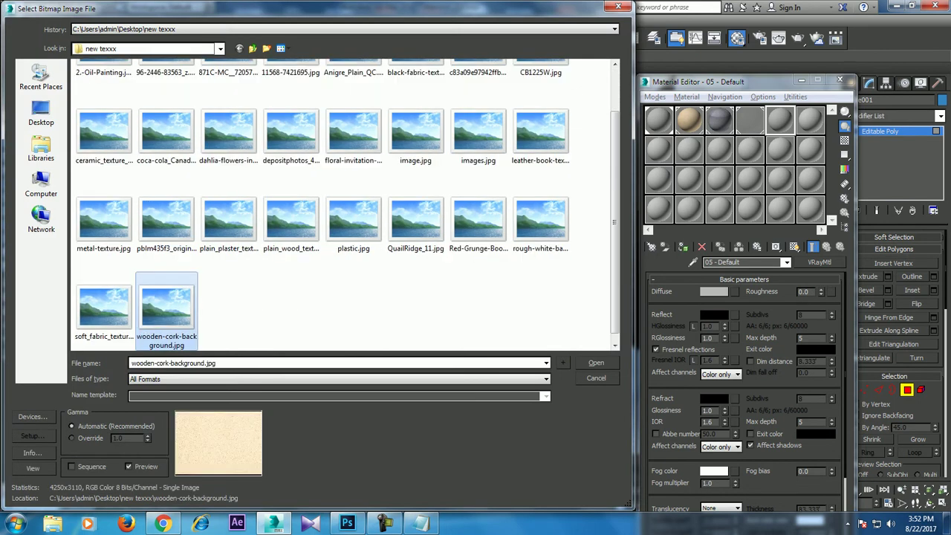
{"action": "left_click", "coordinate": [104, 304]}
{"action": "left_click", "coordinate": [141, 334]}
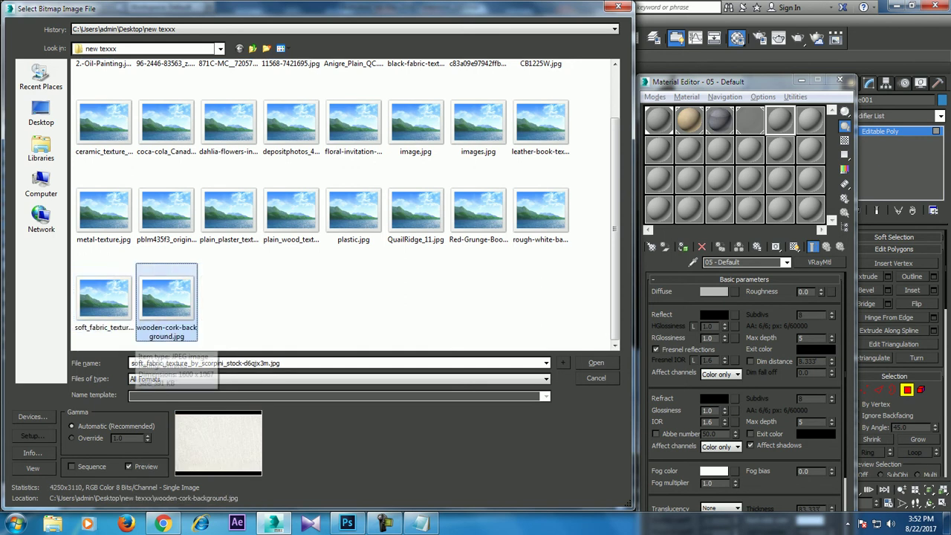
Load the cork bitmap, show it in the viewport, and add a Box UVW Map modifier
{"action": "key", "text": "Return"}
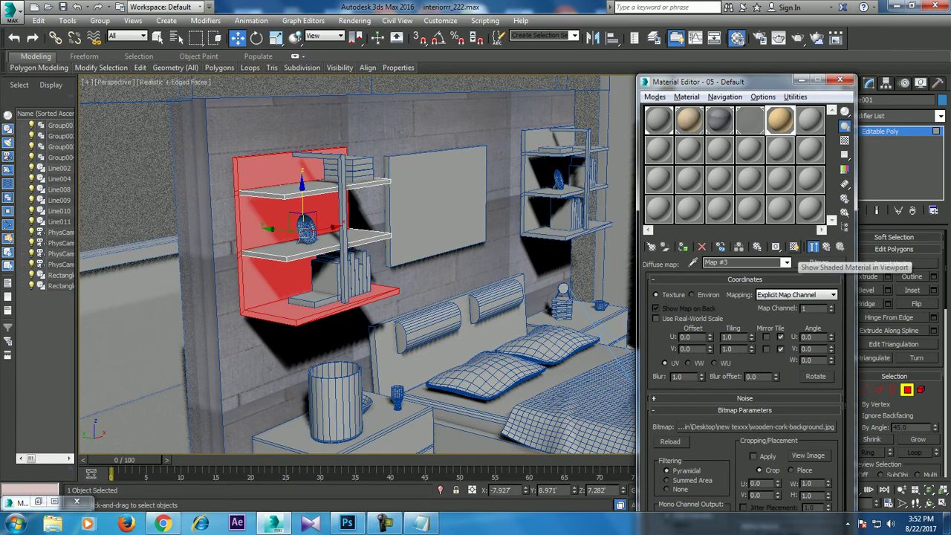
{"action": "left_click", "coordinate": [794, 246]}
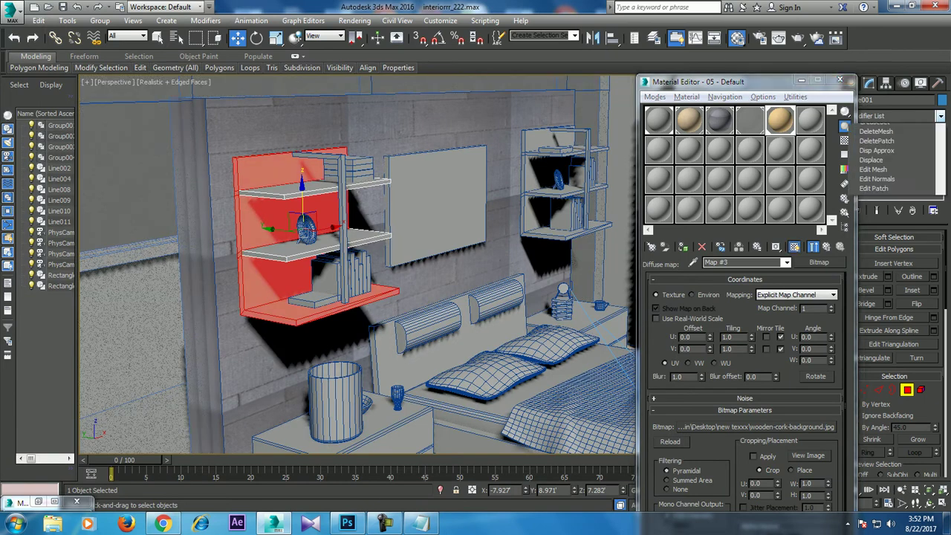
{"action": "left_click", "coordinate": [940, 115]}
{"action": "key", "text": "u"}
{"action": "key", "text": "v"}
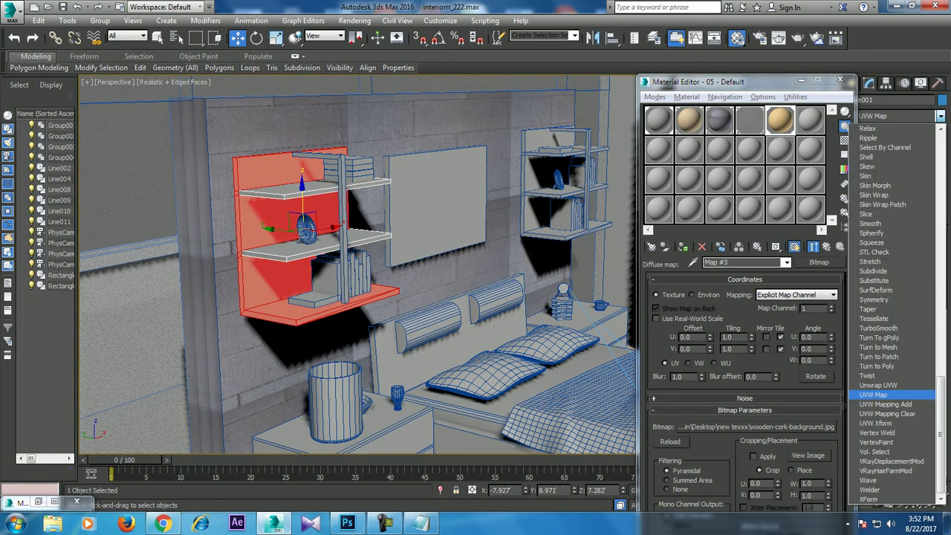
{"action": "key", "text": "Return"}
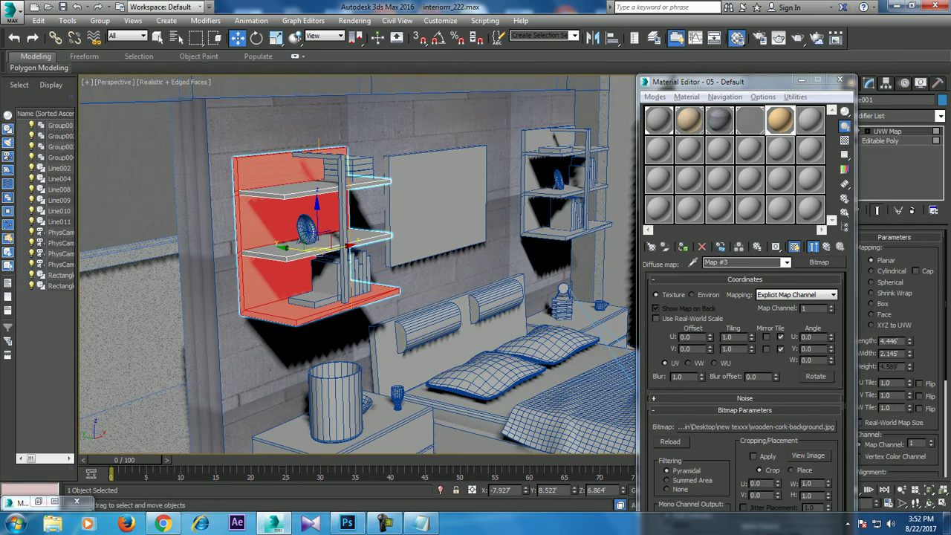
{"action": "left_click", "coordinate": [872, 303]}
Reselect the left shelf and convert it to Editable Poly
{"action": "middle_click_drag", "start_coordinate": [349, 245], "coordinate": [380, 242], "text": "alt"}
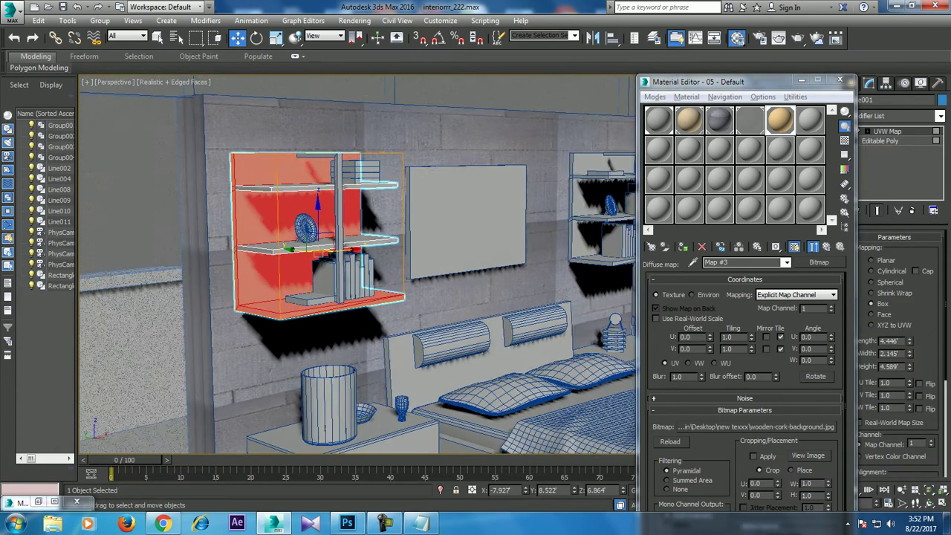
{"action": "key", "text": "ctrl+a"}
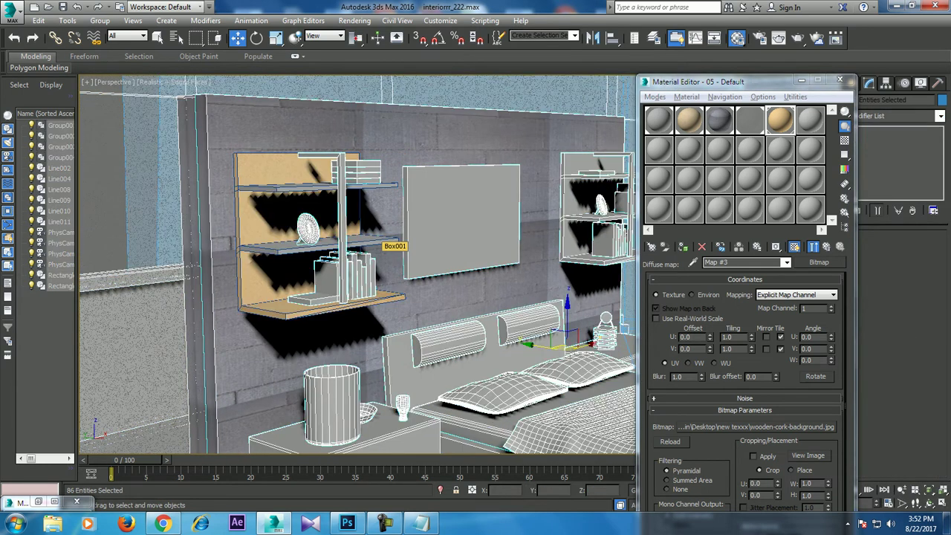
{"action": "middle_click_drag", "start_coordinate": [382, 241], "coordinate": [446, 222], "text": "alt"}
{"action": "left_click", "coordinate": [493, 159]}
{"action": "middle_click_drag", "start_coordinate": [493, 159], "coordinate": [371, 214], "text": "alt"}
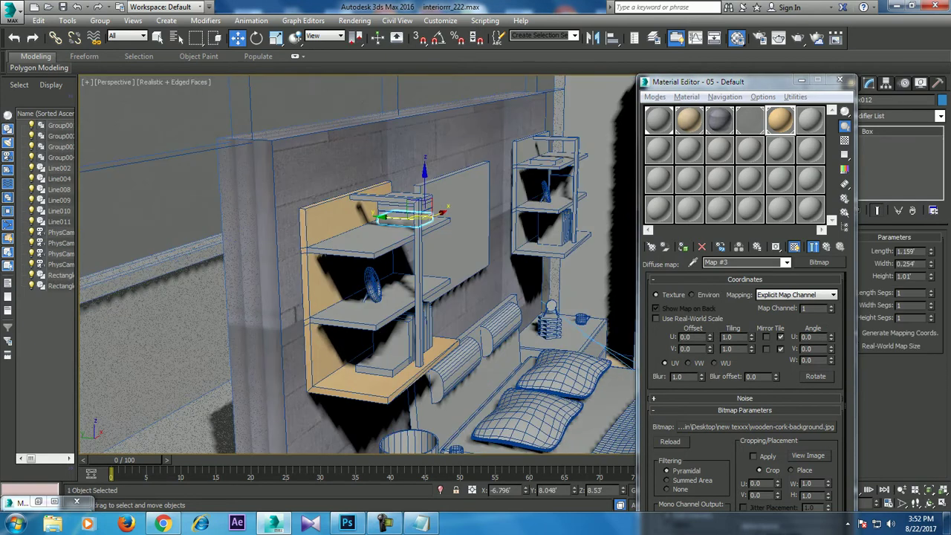
{"action": "left_click", "coordinate": [327, 283]}
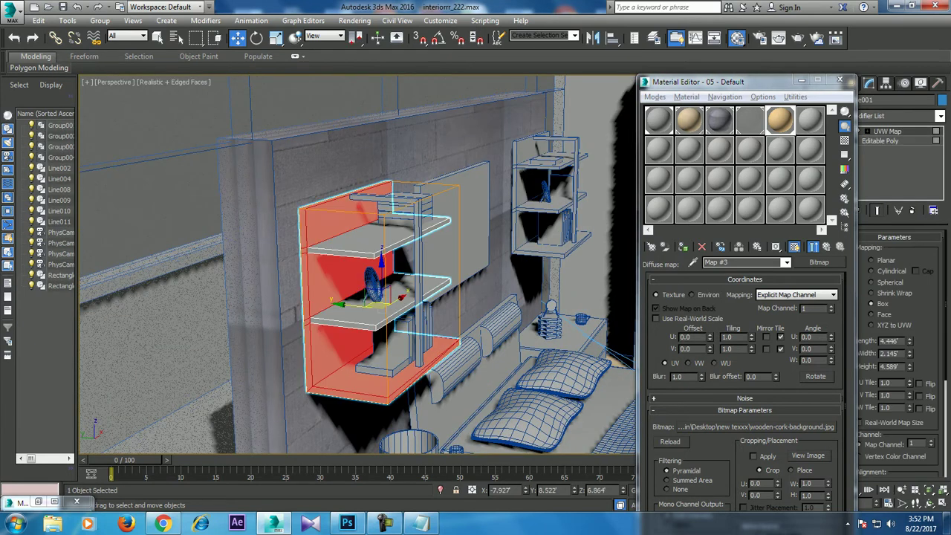
{"action": "right_click", "coordinate": [361, 204]}
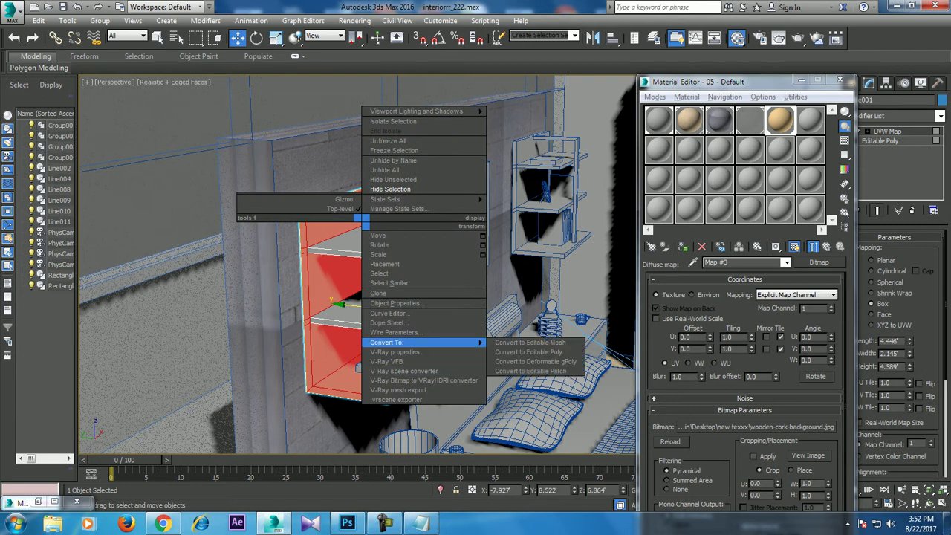
{"action": "left_click", "coordinate": [535, 352]}
At Polygon level, select the upper and lower shelf boards
{"action": "key", "text": "4"}
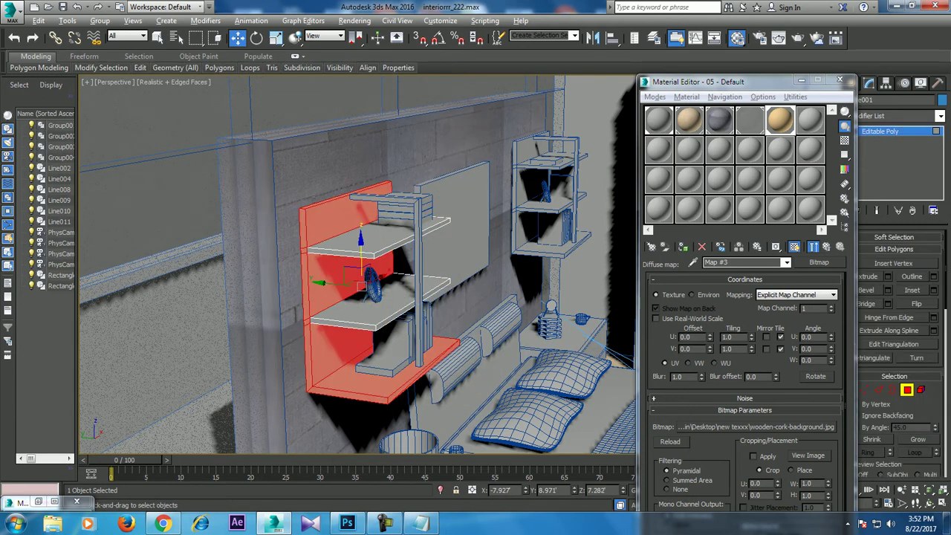
{"action": "key", "text": "ctrl+a"}
{"action": "middle_click_drag", "start_coordinate": [356, 268], "coordinate": [416, 267], "text": "alt"}
{"action": "left_click", "coordinate": [379, 293]}
{"action": "left_click", "coordinate": [402, 227], "text": "ctrl"}
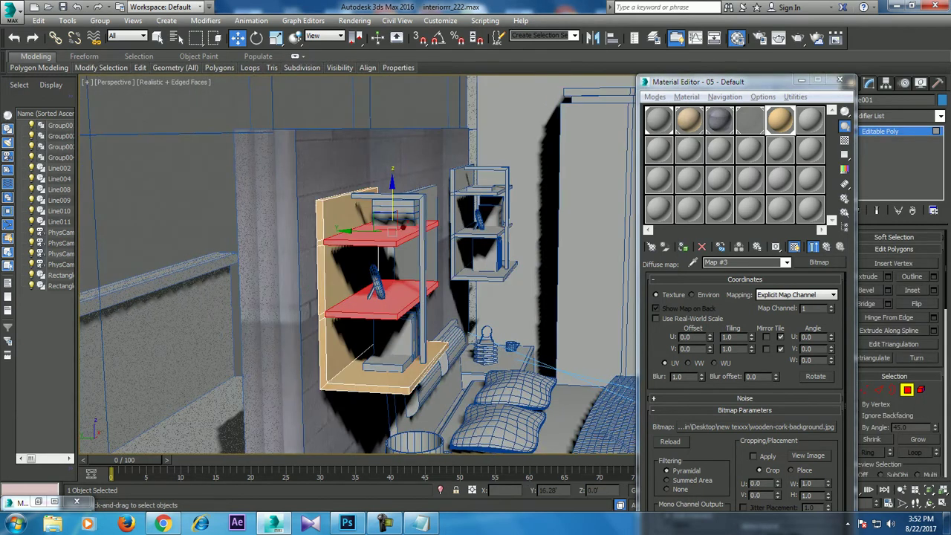
{"action": "middle_click_drag", "start_coordinate": [357, 268], "coordinate": [386, 268], "text": "alt"}
Make material slot 06 a VRayMtl
{"action": "left_click", "coordinate": [749, 119]}
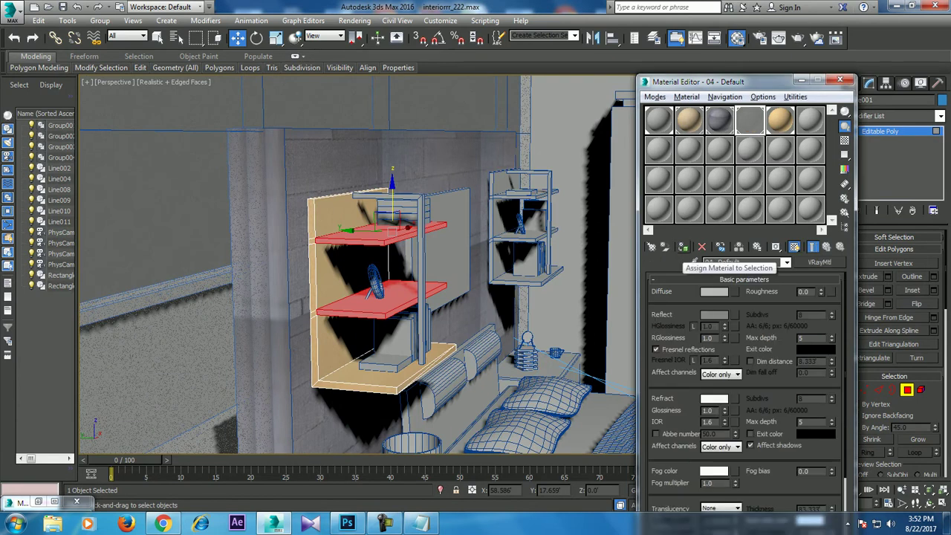
{"action": "left_click", "coordinate": [810, 119]}
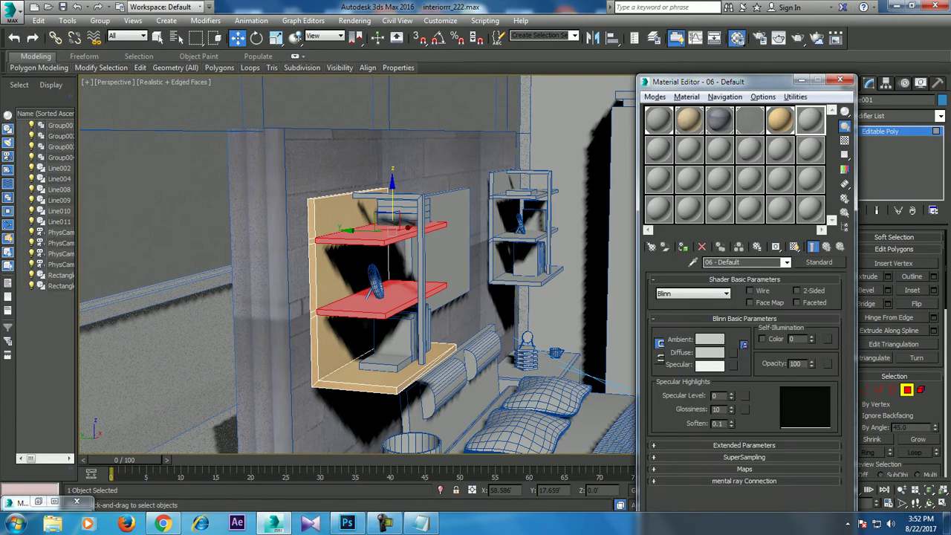
{"action": "left_click", "coordinate": [819, 262]}
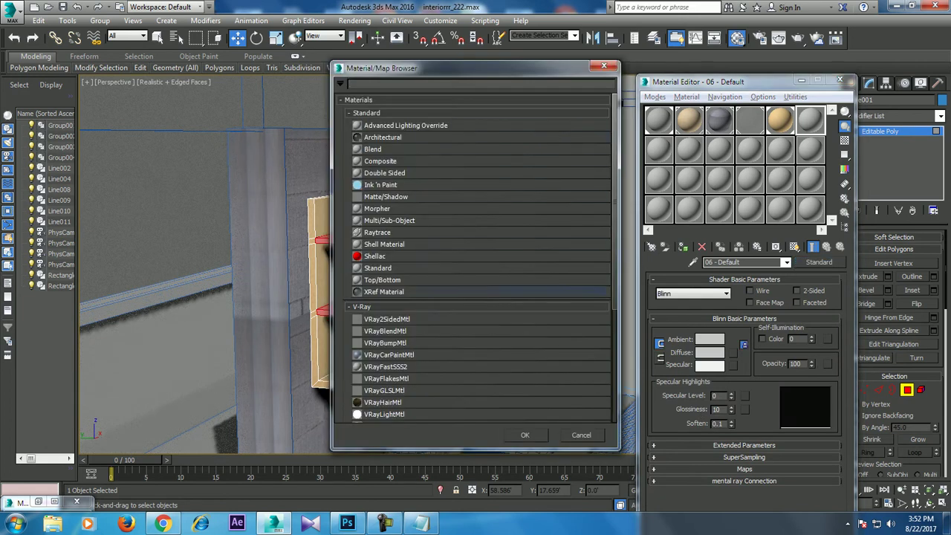
{"action": "scroll", "coordinate": [476, 260], "scroll_direction": "down", "scroll_amount": 3}
{"action": "double_click", "coordinate": [386, 355]}
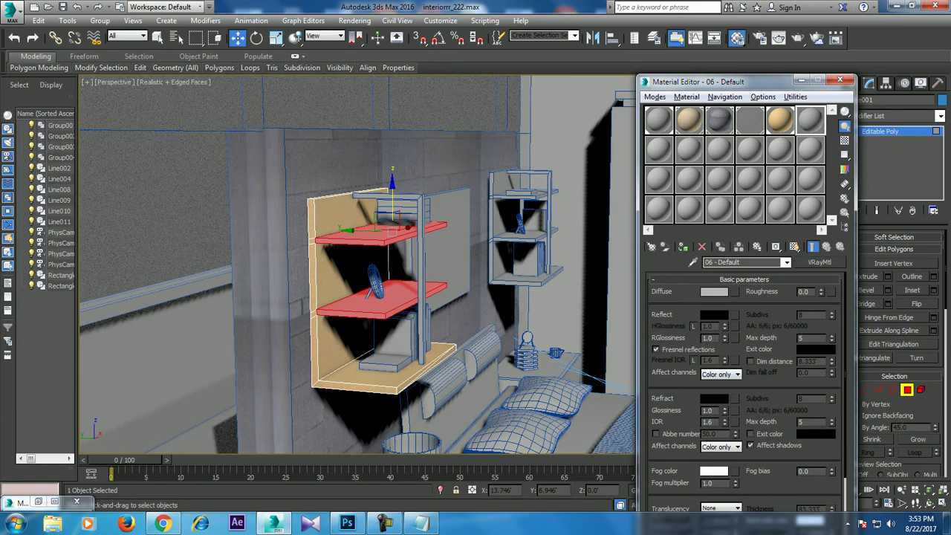
Give it a grey diffuse and near-white 232 refraction, then assign it to the shelf boards
{"action": "left_click", "coordinate": [714, 292]}
{"action": "left_click_drag", "start_coordinate": [343, 82], "coordinate": [349, 123]}
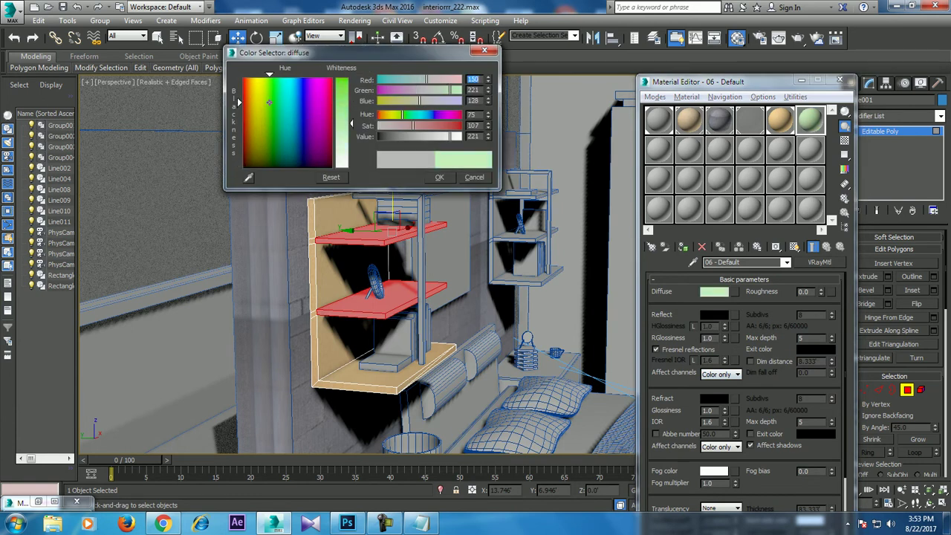
{"action": "left_click_drag", "start_coordinate": [269, 102], "coordinate": [269, 161]}
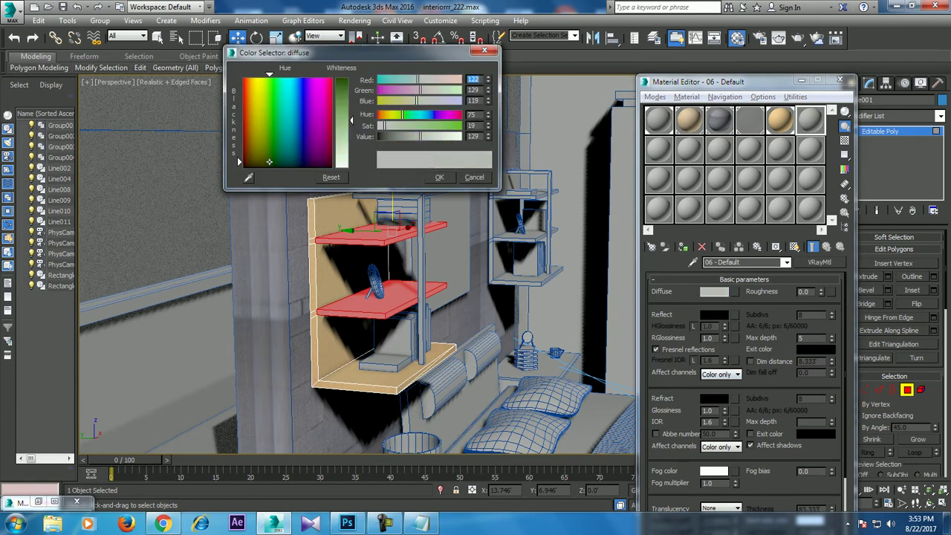
{"action": "left_click_drag", "start_coordinate": [422, 136], "coordinate": [411, 136]}
{"action": "left_click", "coordinate": [440, 176]}
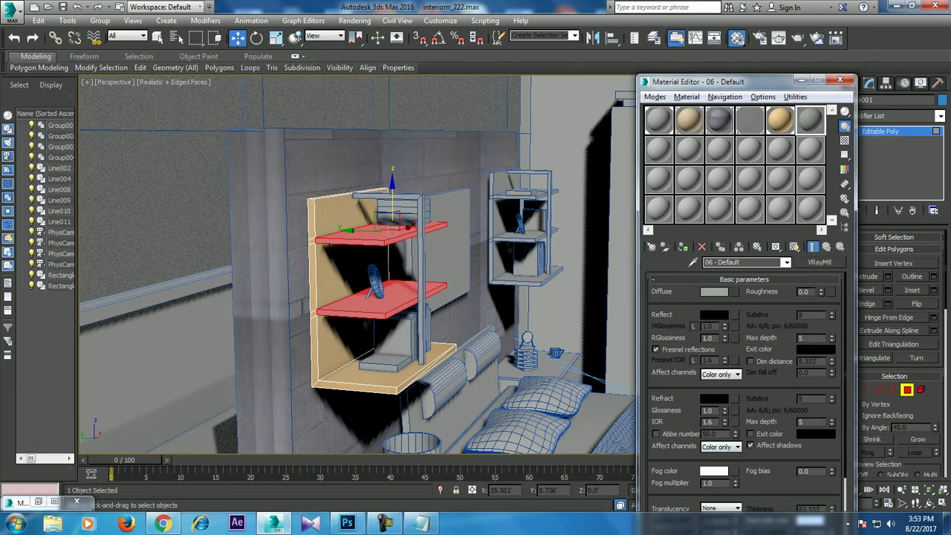
{"action": "left_click", "coordinate": [715, 399]}
{"action": "left_click_drag", "start_coordinate": [379, 136], "coordinate": [456, 136]}
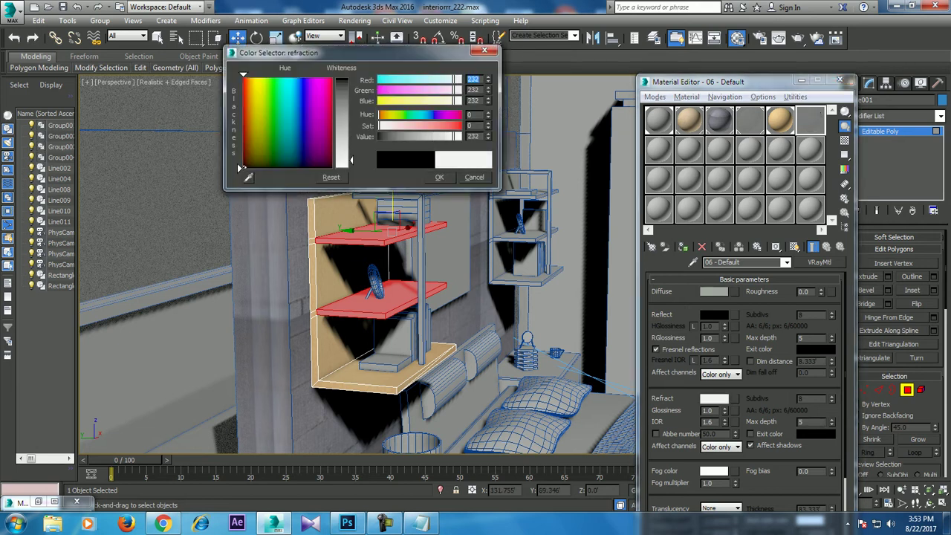
{"action": "left_click", "coordinate": [439, 177]}
{"action": "left_click", "coordinate": [683, 247]}
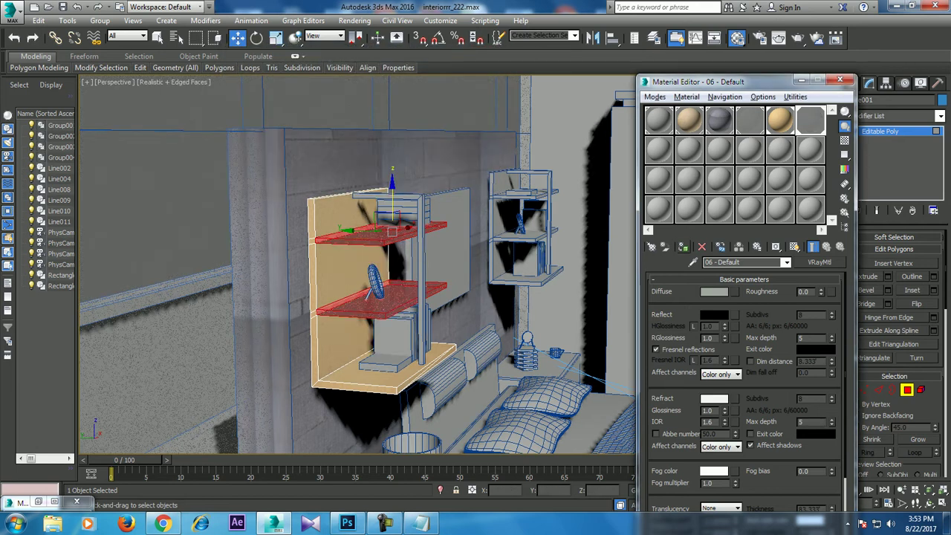
{"action": "middle_click_drag", "start_coordinate": [357, 267], "coordinate": [446, 273], "text": "alt"}
Compare the glass shelves with the reference photo, exit Polygon level, and select the right wall shelf
{"action": "left_click", "coordinate": [38, 501]}
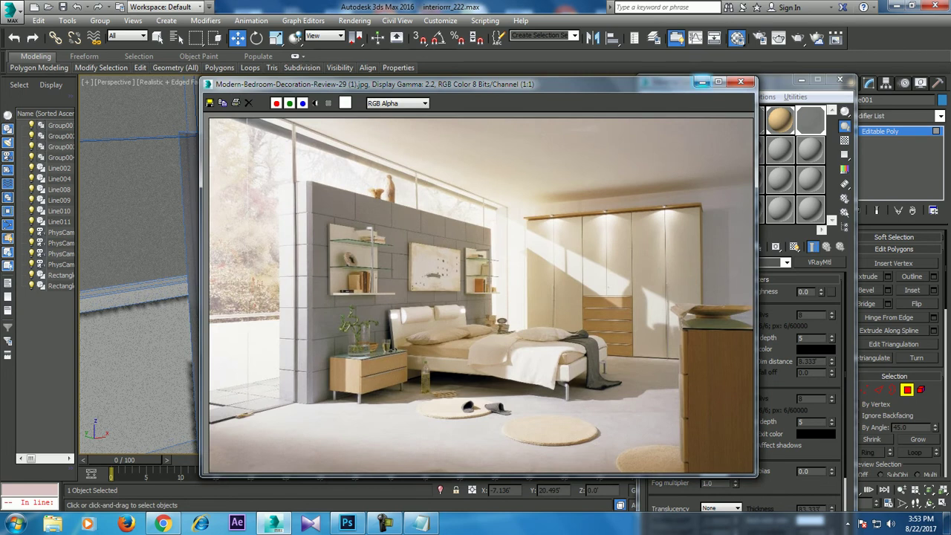
{"action": "left_click", "coordinate": [702, 82]}
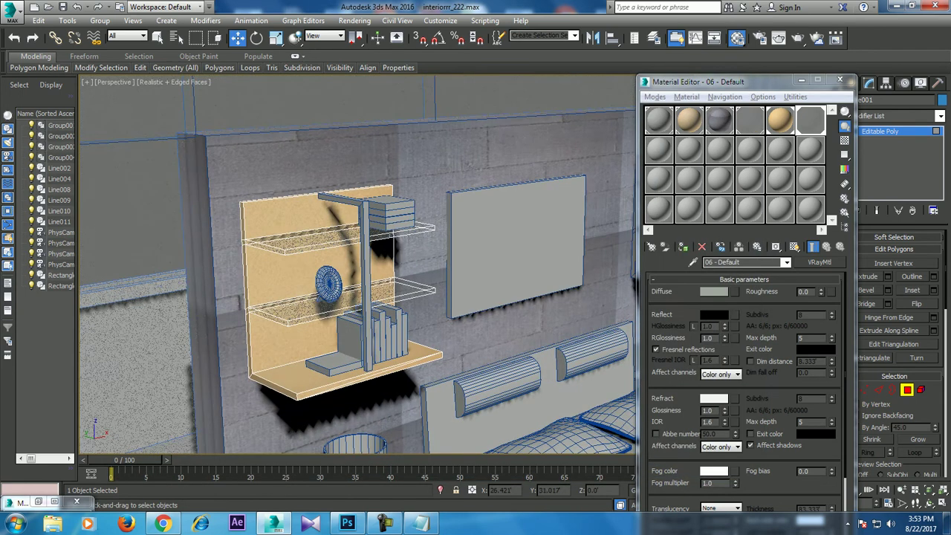
{"action": "key", "text": "4"}
{"action": "middle_click_drag", "start_coordinate": [357, 267], "coordinate": [529, 245], "text": "alt"}
{"action": "left_click", "coordinate": [523, 248]}
{"action": "scroll", "coordinate": [520, 245], "scroll_direction": "down", "scroll_amount": 1}
{"action": "scroll", "coordinate": [520, 245], "scroll_direction": "down", "scroll_amount": 3}
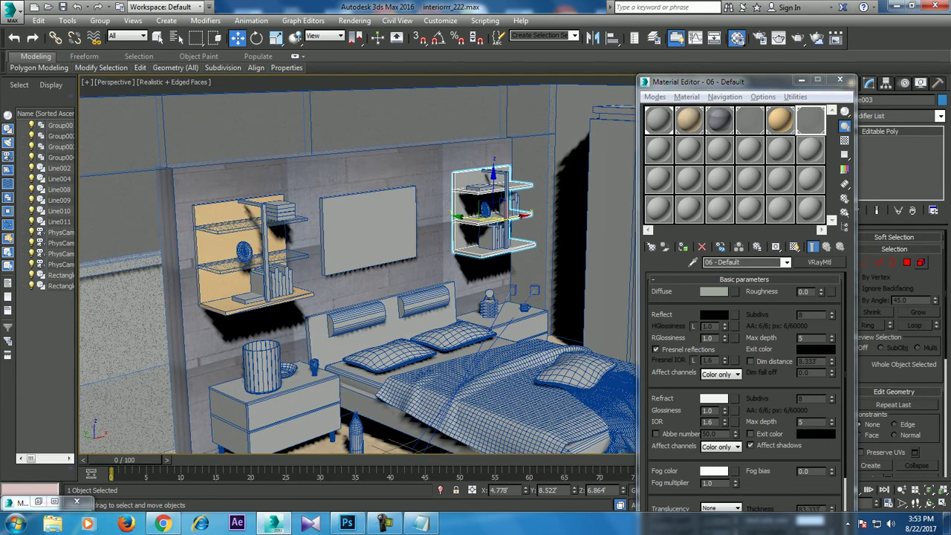
Deselect the shelf's vertices and return to editing the whole shelf object
{"action": "key", "text": "1"}
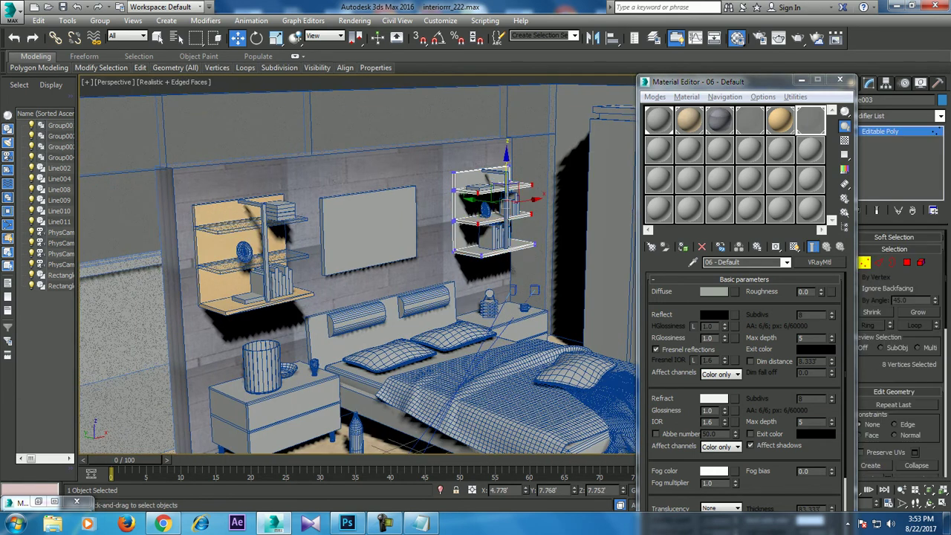
{"action": "key", "text": "ctrl+d"}
{"action": "key", "text": "1"}
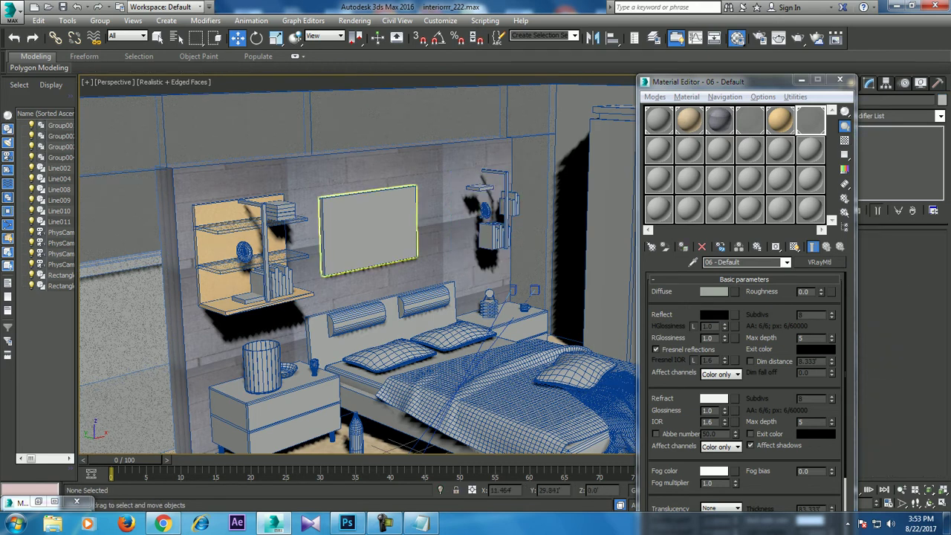
Shift-drag a copy of the left shelf unit along X to the right wall and nudge it into place
{"action": "left_click", "coordinate": [245, 253]}
{"action": "left_click_drag", "start_coordinate": [294, 256], "coordinate": [513, 219], "text": "shift"}
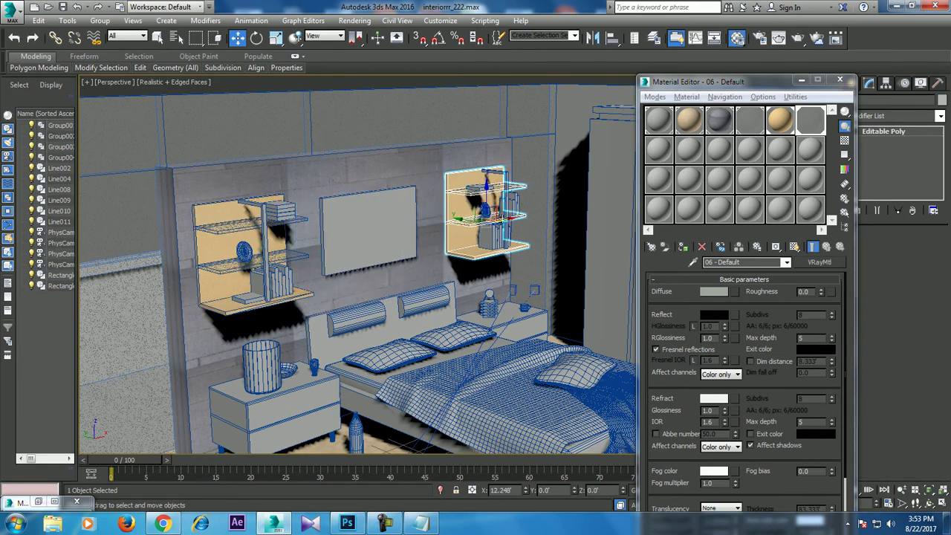
{"action": "left_click", "coordinate": [475, 311]}
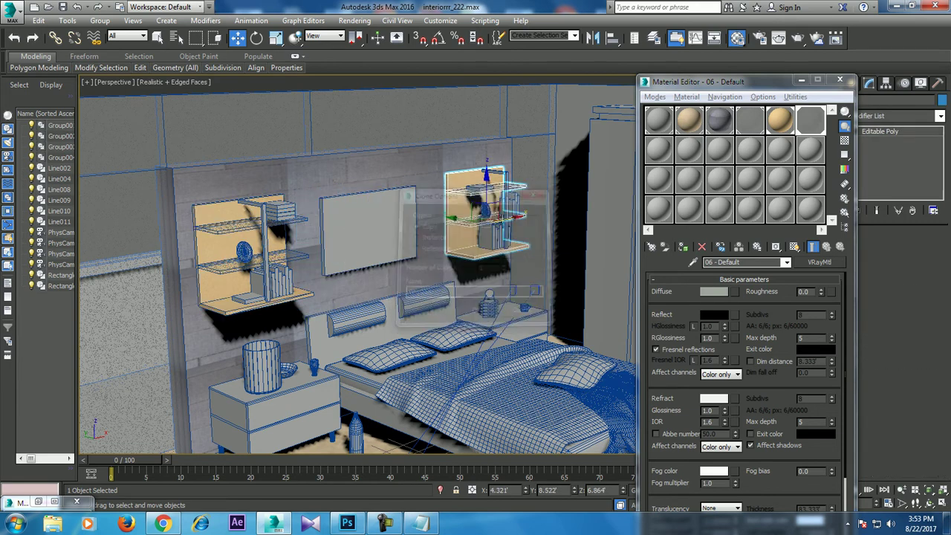
{"action": "key", "text": "z"}
{"action": "middle_click_drag", "start_coordinate": [446, 260], "coordinate": [401, 259], "text": "alt"}
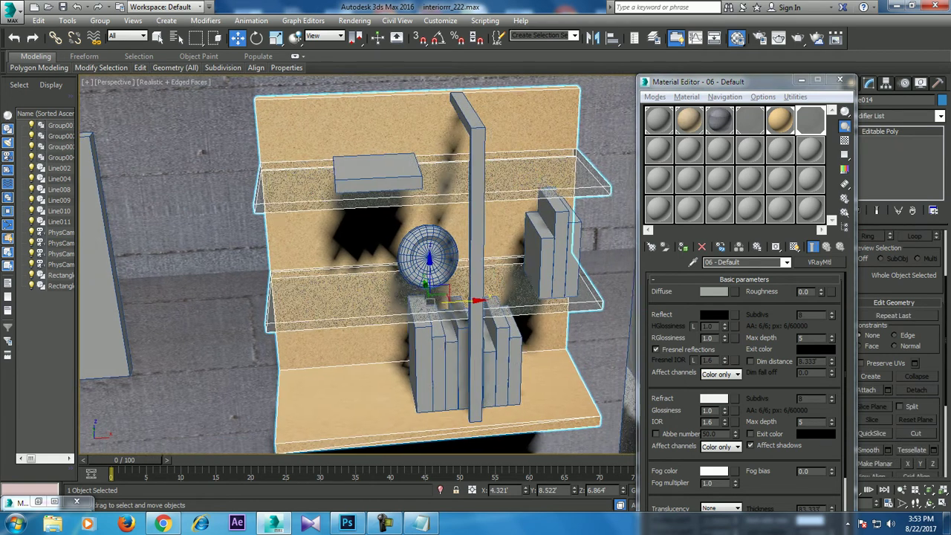
{"action": "left_click_drag", "start_coordinate": [450, 299], "coordinate": [494, 296]}
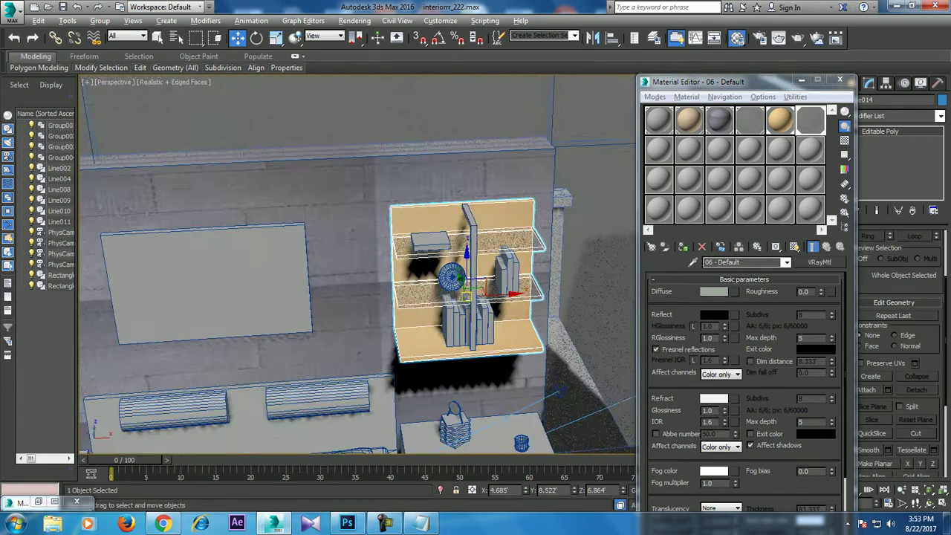
{"action": "scroll", "coordinate": [461, 260], "scroll_direction": "down", "scroll_amount": 5}
{"action": "middle_click_drag", "start_coordinate": [461, 260], "coordinate": [505, 253], "text": "alt"}
{"action": "scroll", "coordinate": [356, 268], "scroll_direction": "up", "scroll_amount": 3}
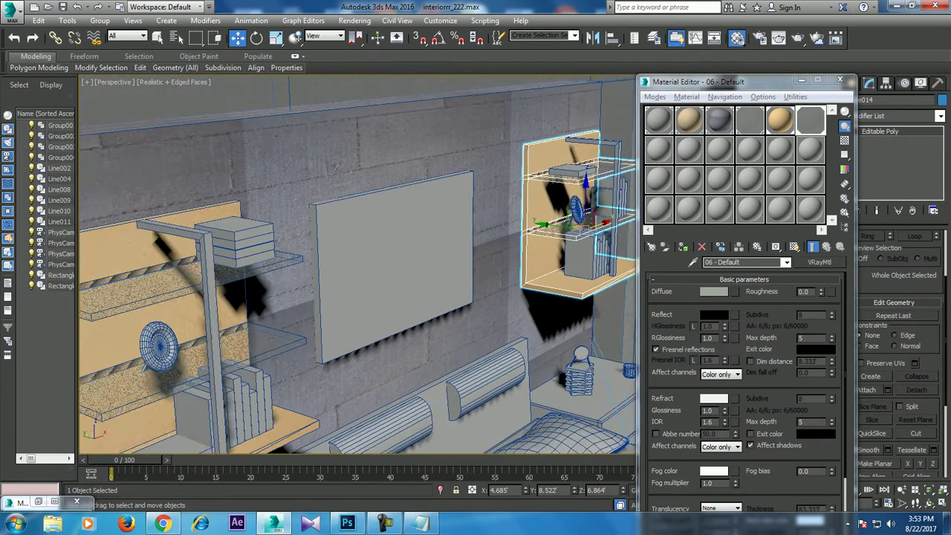
{"action": "middle_click_drag", "start_coordinate": [357, 267], "coordinate": [312, 267], "text": "alt"}
Select the lamp pole (Line002) and make material slot 07 a VRayMtl
{"action": "left_click", "coordinate": [274, 327]}
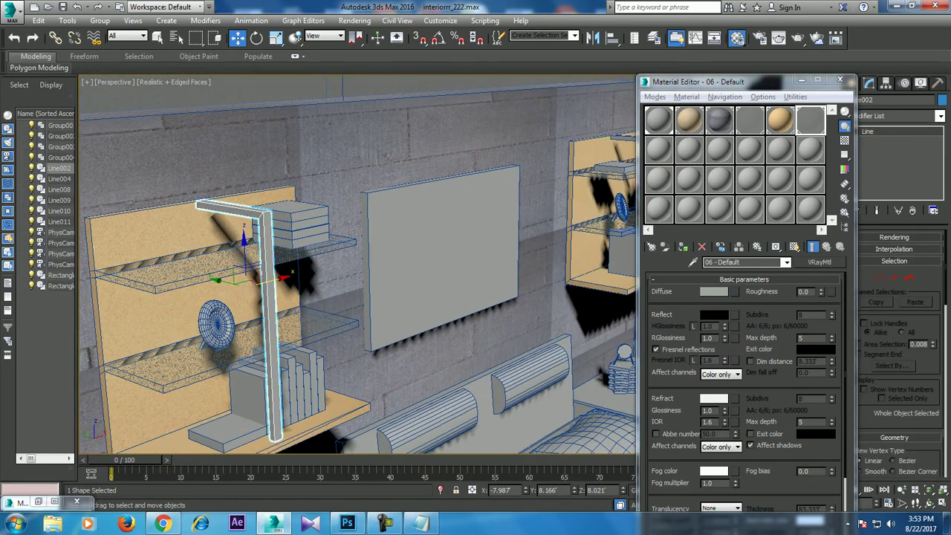
{"action": "left_click", "coordinate": [658, 149]}
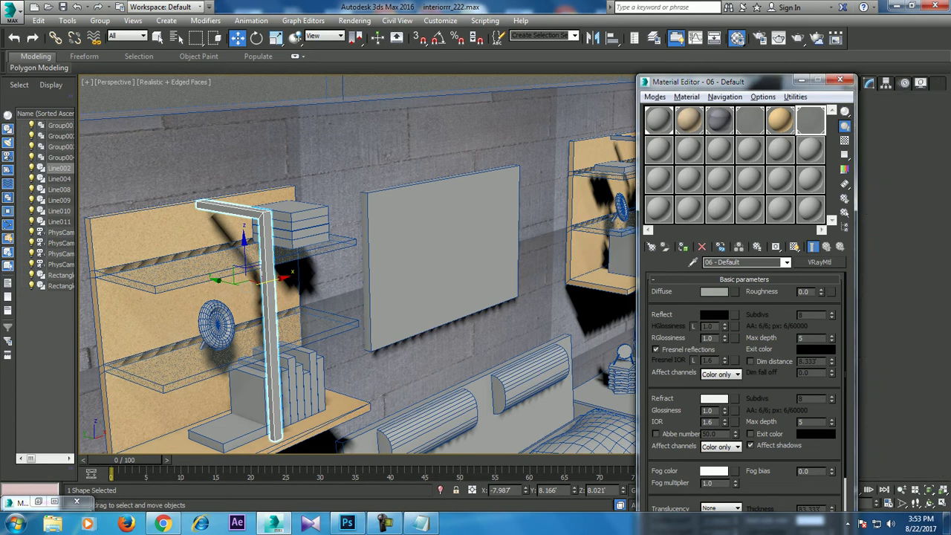
{"action": "left_click", "coordinate": [820, 262]}
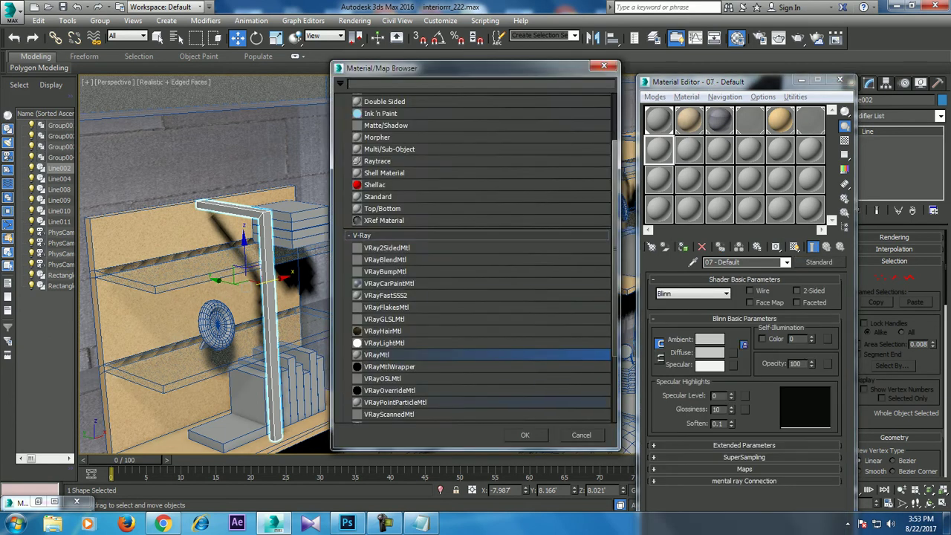
{"action": "key", "text": "Return"}
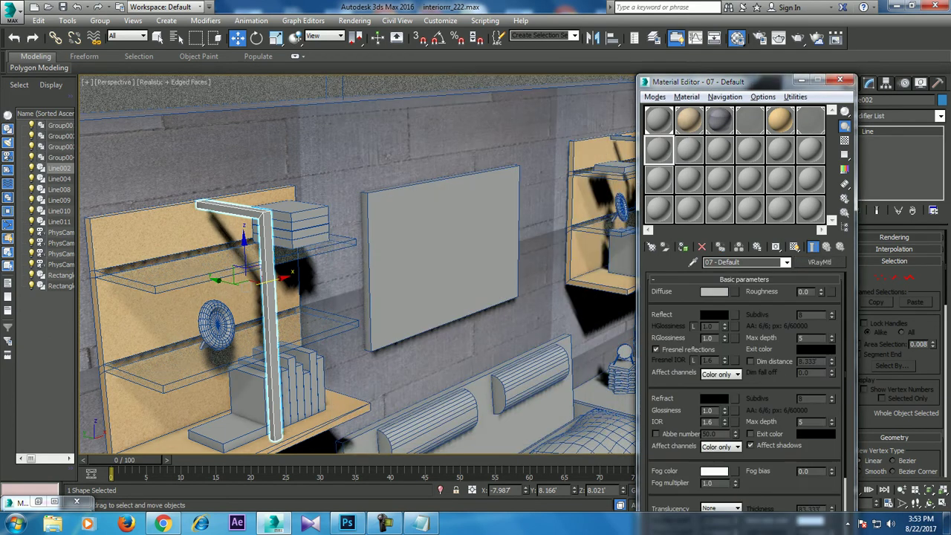
Load metal-texture.jpg as the material's Diffuse bitmap
{"action": "left_click", "coordinate": [736, 291]}
{"action": "scroll", "coordinate": [446, 260], "scroll_direction": "up", "scroll_amount": 5}
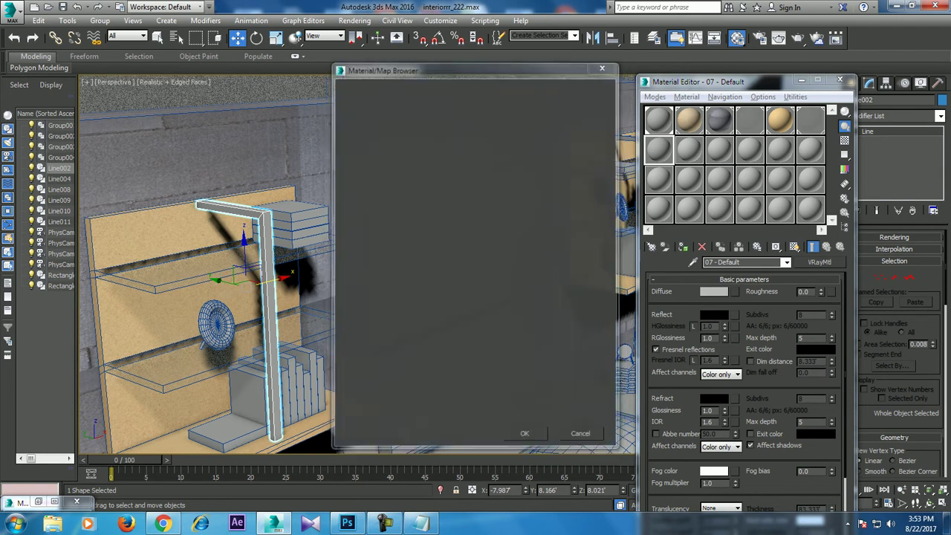
{"action": "double_click", "coordinate": [386, 126]}
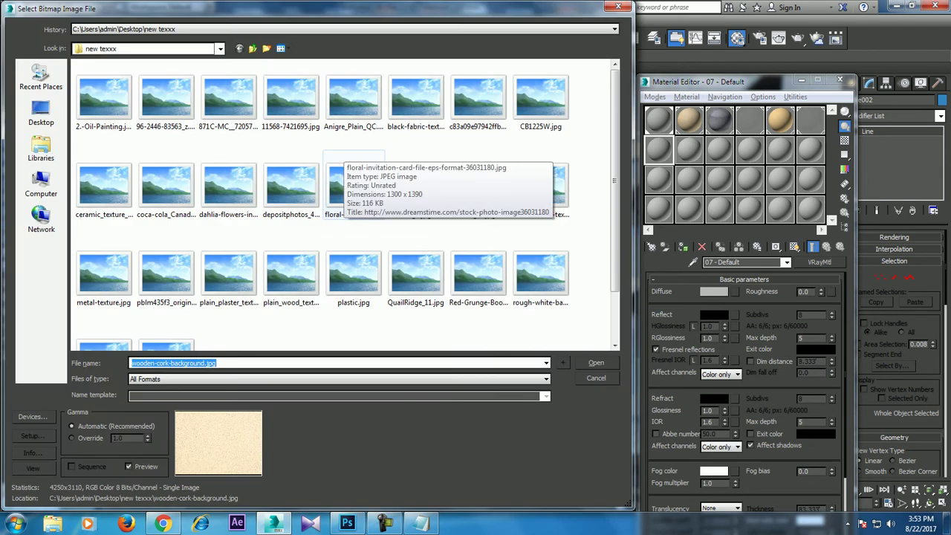
{"action": "left_click", "coordinate": [104, 101]}
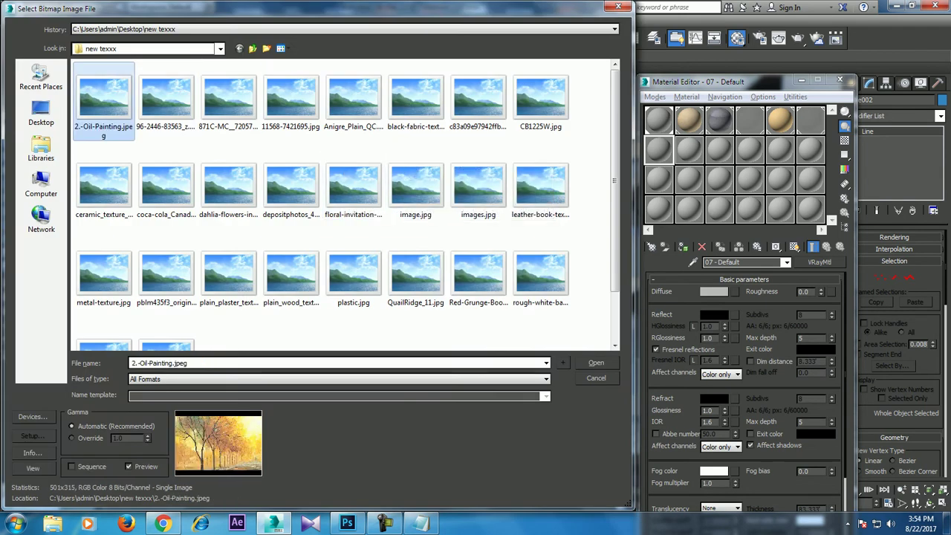
{"action": "key", "text": "Right"}
{"action": "key", "text": "Right"}
{"action": "key", "text": "Right"}
{"action": "key", "text": "Right"}
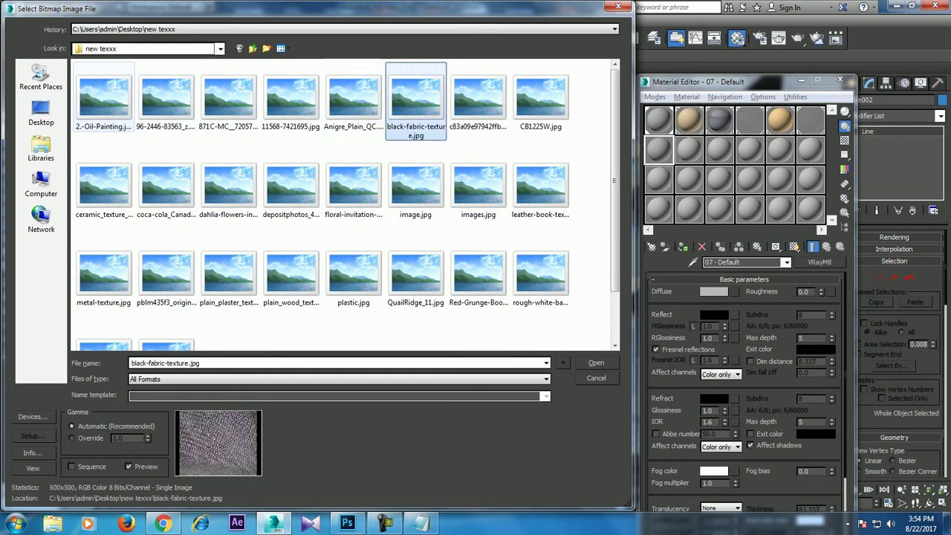
{"action": "key", "text": "Right"}
{"action": "key", "text": "Right"}
{"action": "key", "text": "Right"}
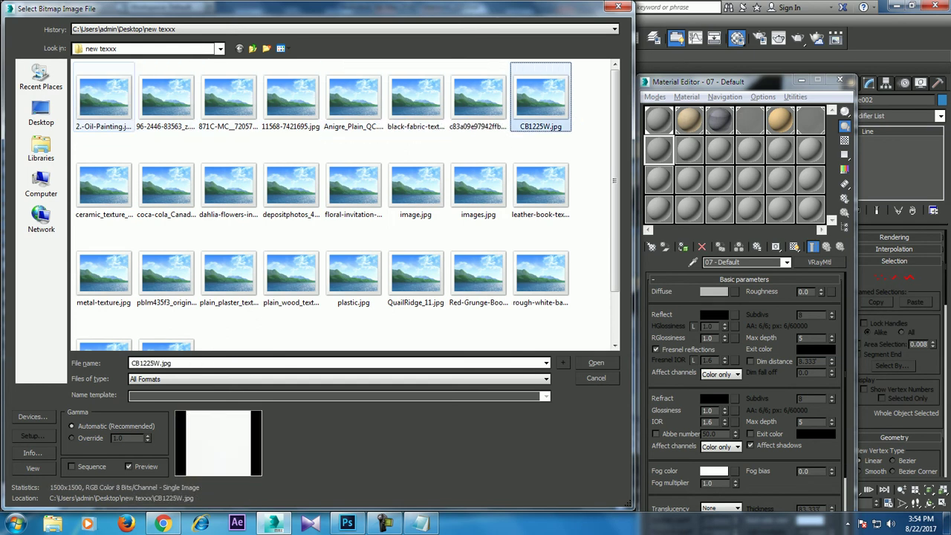
{"action": "key", "text": "Down"}
{"action": "key", "text": "Left"}
{"action": "key", "text": "Left"}
{"action": "key", "text": "Left"}
{"action": "key", "text": "Left"}
{"action": "key", "text": "Left"}
{"action": "key", "text": "Left"}
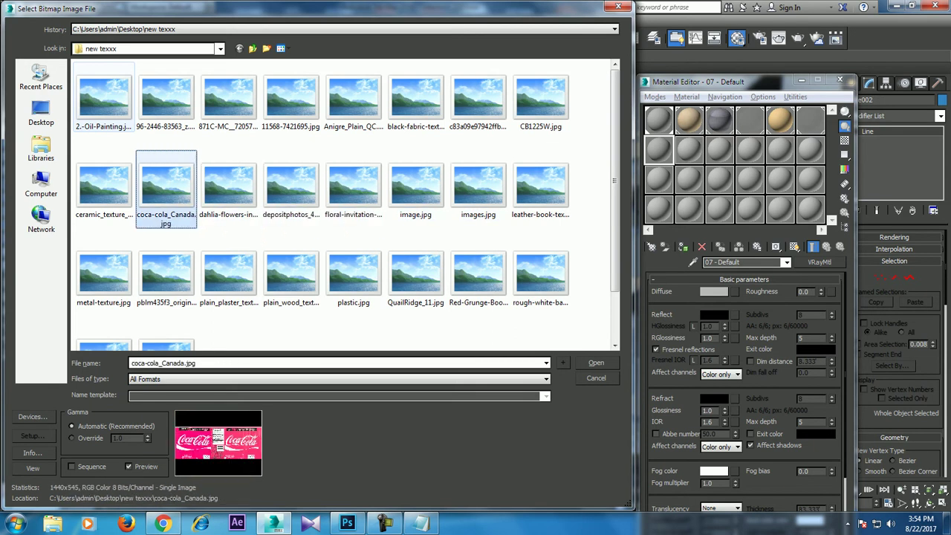
{"action": "key", "text": "Left"}
{"action": "key", "text": "Down"}
{"action": "key", "text": "Right"}
{"action": "key", "text": "Left"}
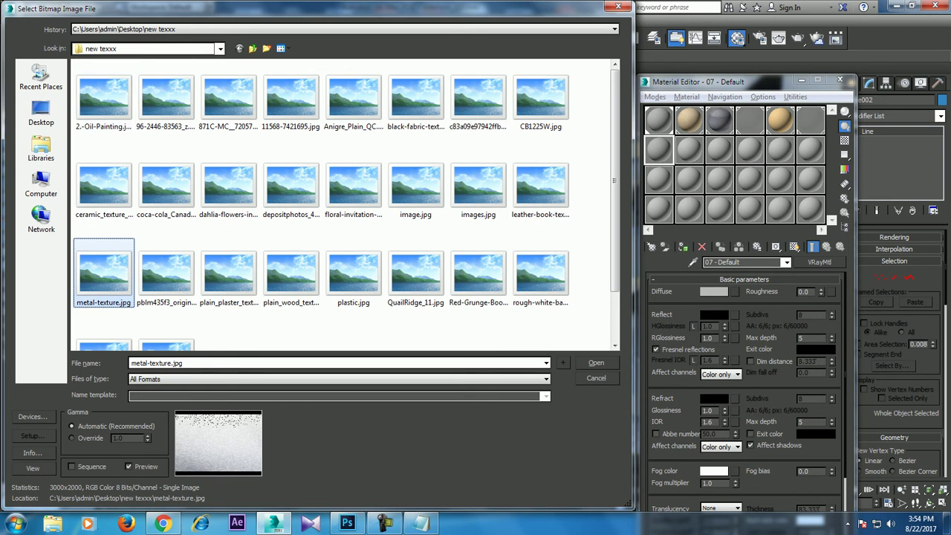
{"action": "key", "text": "Return"}
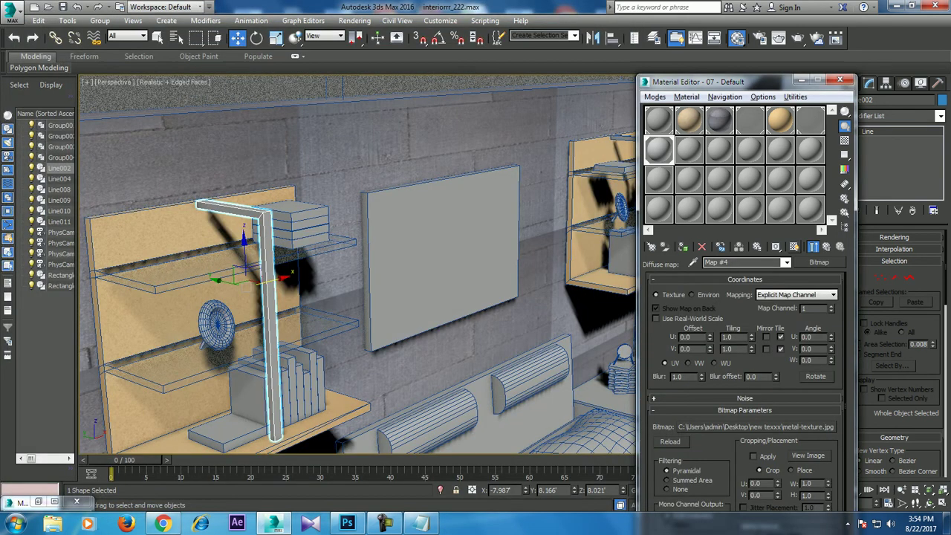
{"action": "middle_click_drag", "start_coordinate": [439, 260], "coordinate": [417, 256], "text": "alt"}
Set the lamp material's Reflect colour to grey 69
{"action": "scroll", "coordinate": [416, 256], "scroll_direction": "up", "scroll_amount": 5}
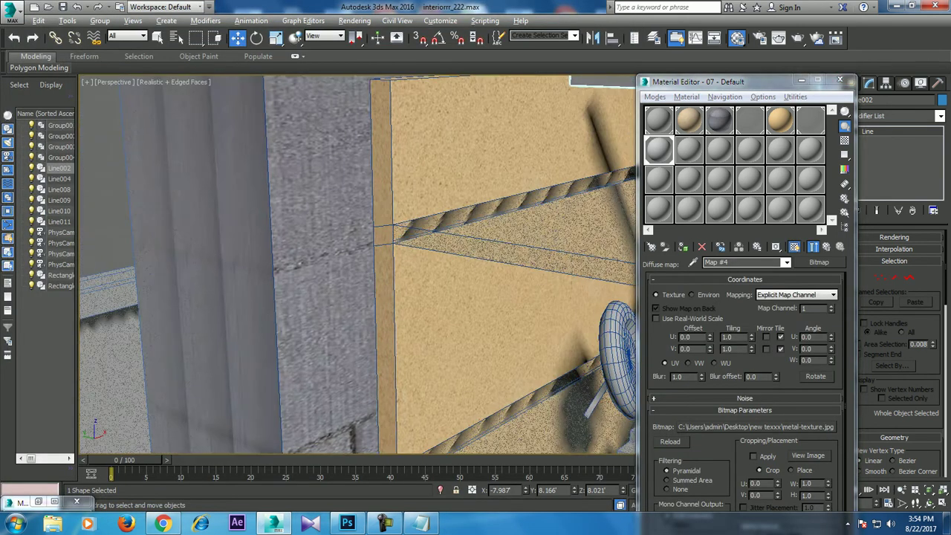
{"action": "scroll", "coordinate": [416, 256], "scroll_direction": "down", "scroll_amount": 2}
{"action": "scroll", "coordinate": [416, 256], "scroll_direction": "down", "scroll_amount": 3}
{"action": "scroll", "coordinate": [417, 256], "scroll_direction": "down", "scroll_amount": 2}
{"action": "scroll", "coordinate": [416, 256], "scroll_direction": "down", "scroll_amount": 1}
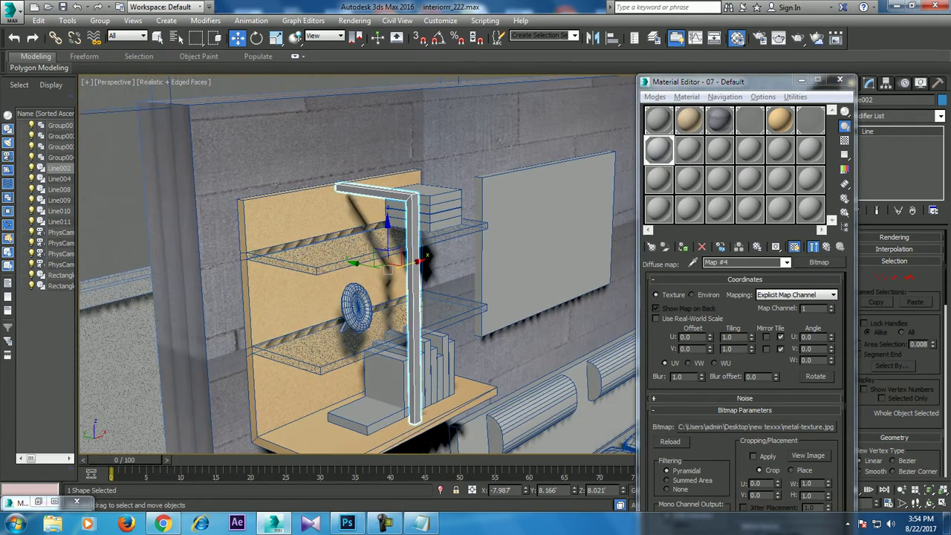
{"action": "left_click", "coordinate": [826, 247]}
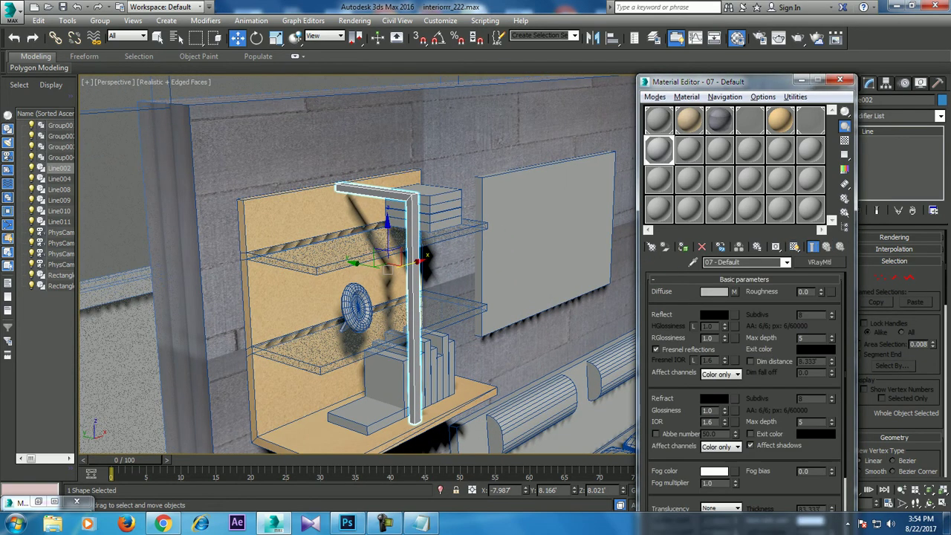
{"action": "left_click", "coordinate": [714, 314]}
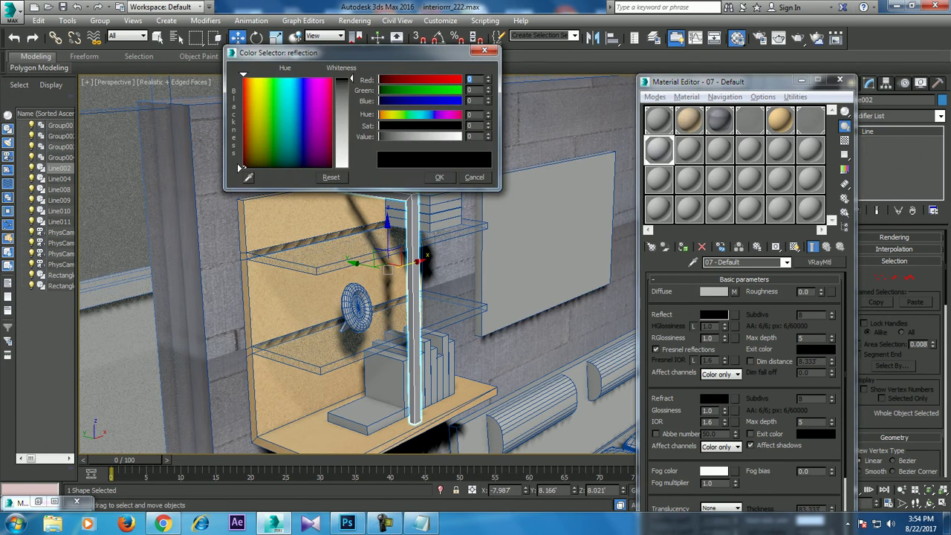
{"action": "left_click_drag", "start_coordinate": [379, 136], "coordinate": [401, 136]}
{"action": "key", "text": "Return"}
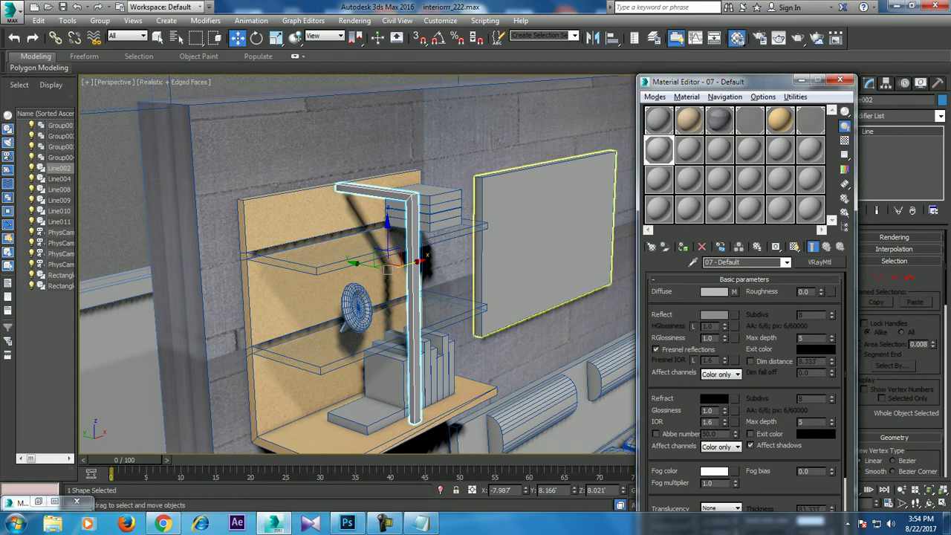
Add a UVW Map modifier with Box projection to the lamp pole
{"action": "left_click", "coordinate": [940, 116]}
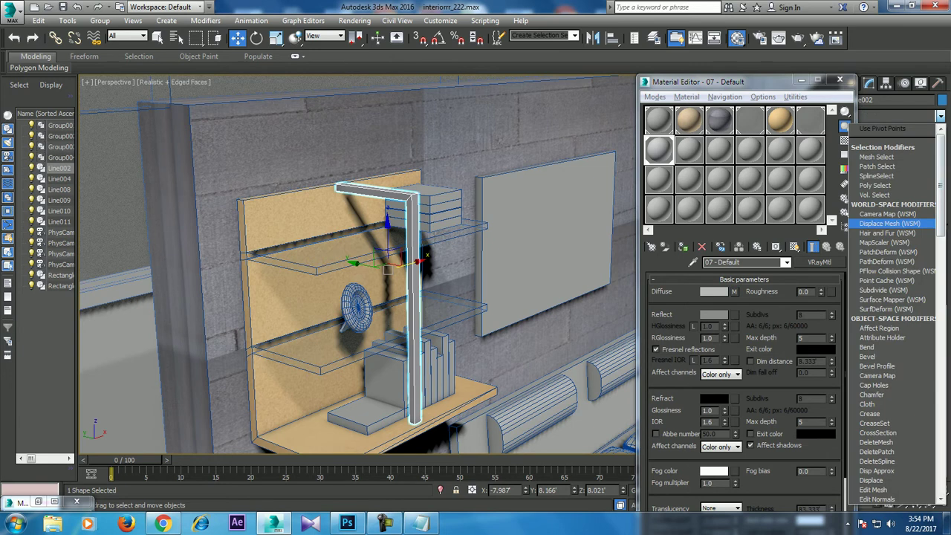
{"action": "key", "text": "u"}
{"action": "key", "text": "v"}
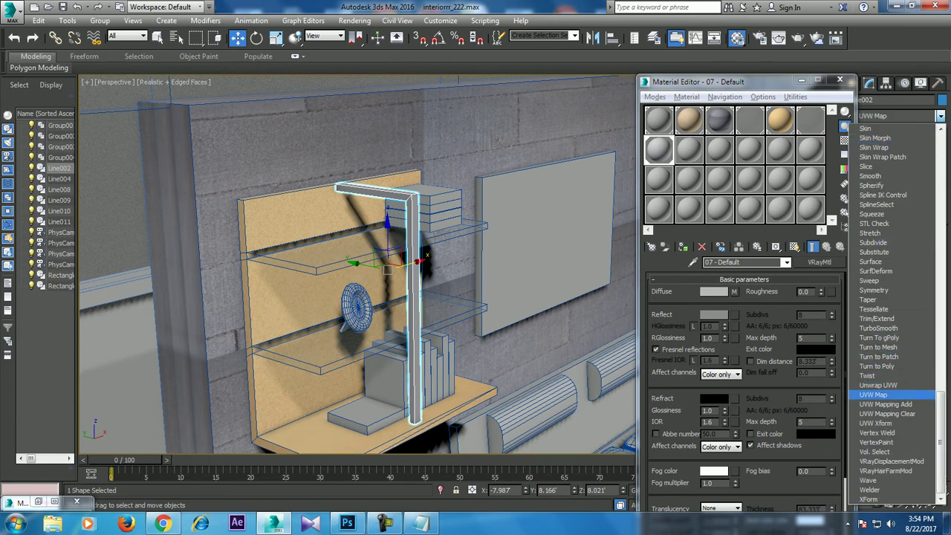
{"action": "key", "text": "Return"}
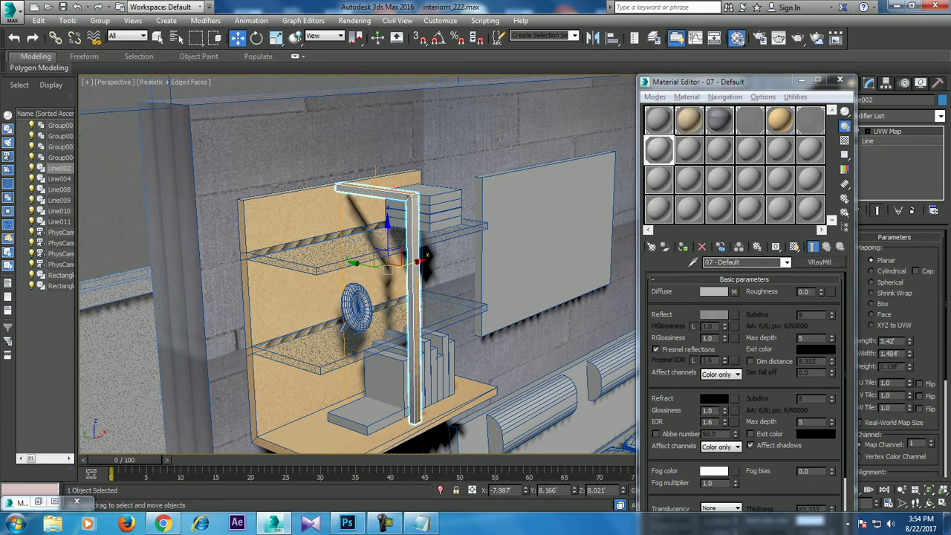
{"action": "left_click", "coordinate": [871, 304]}
{"action": "middle_click_drag", "start_coordinate": [372, 297], "coordinate": [349, 298], "text": "alt"}
{"action": "middle_click_drag", "start_coordinate": [371, 253], "coordinate": [394, 249], "text": "alt"}
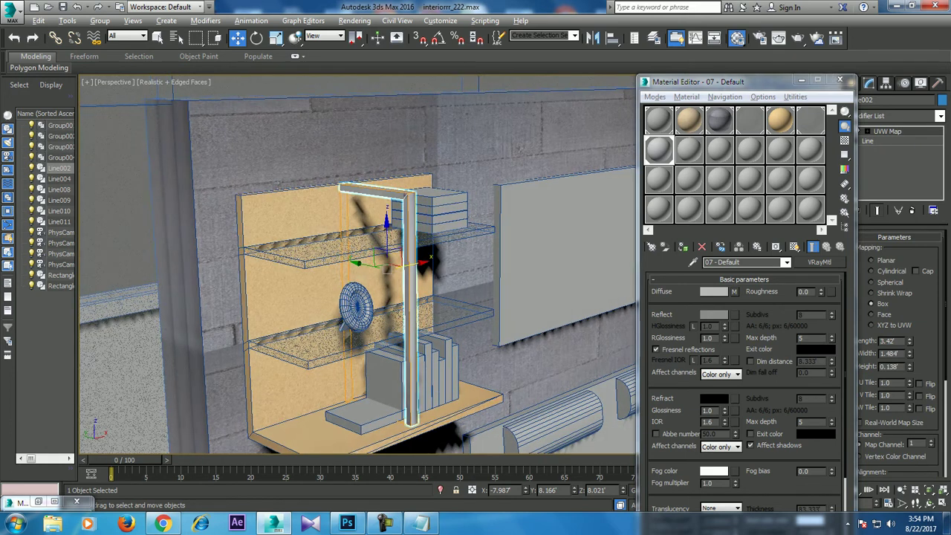
Convert the lamp to an Editable Poly
{"action": "right_click", "coordinate": [412, 200]}
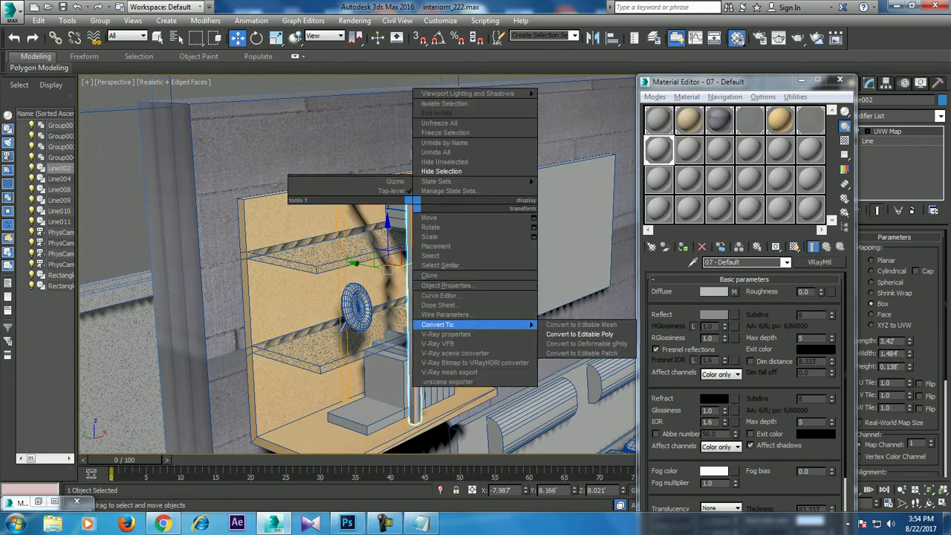
{"action": "left_click", "coordinate": [584, 333]}
{"action": "middle_click_drag", "start_coordinate": [520, 238], "coordinate": [446, 231], "text": "alt"}
Shift-drag a copy of the lamp (Line015) onto the right shelf and nudge it into place
{"action": "left_click", "coordinate": [490, 238]}
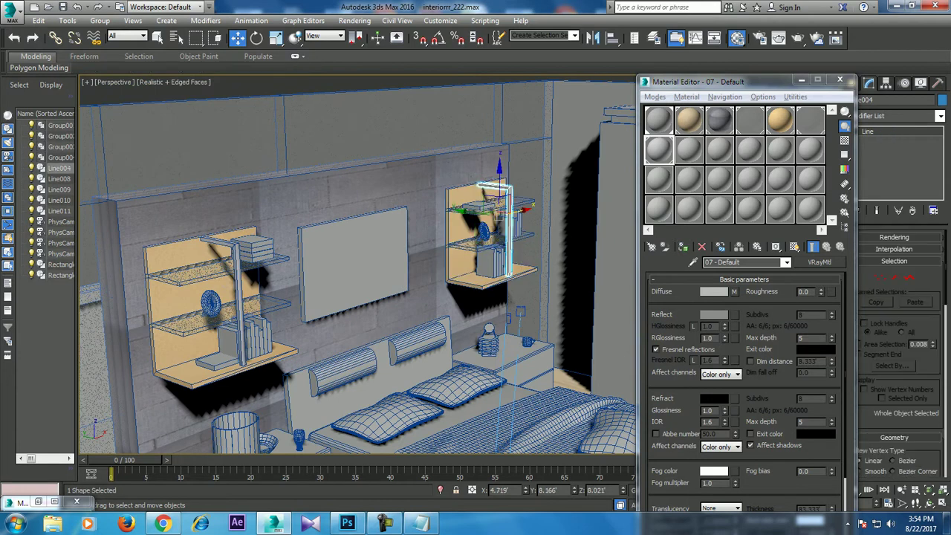
{"action": "left_click", "coordinate": [427, 245]}
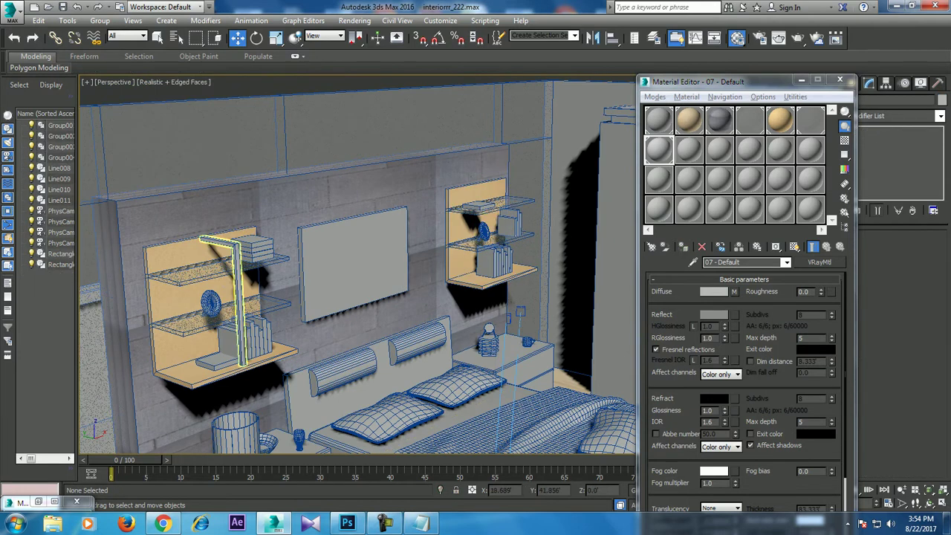
{"action": "left_click", "coordinate": [240, 297]}
{"action": "mouse_move", "coordinate": [240, 297]}
{"action": "left_mouse_down", "text": "shift"}
{"action": "mouse_move", "coordinate": [520, 189]}
{"action": "mouse_move", "coordinate": [502, 170]}
{"action": "left_mouse_up", "text": "shift"}
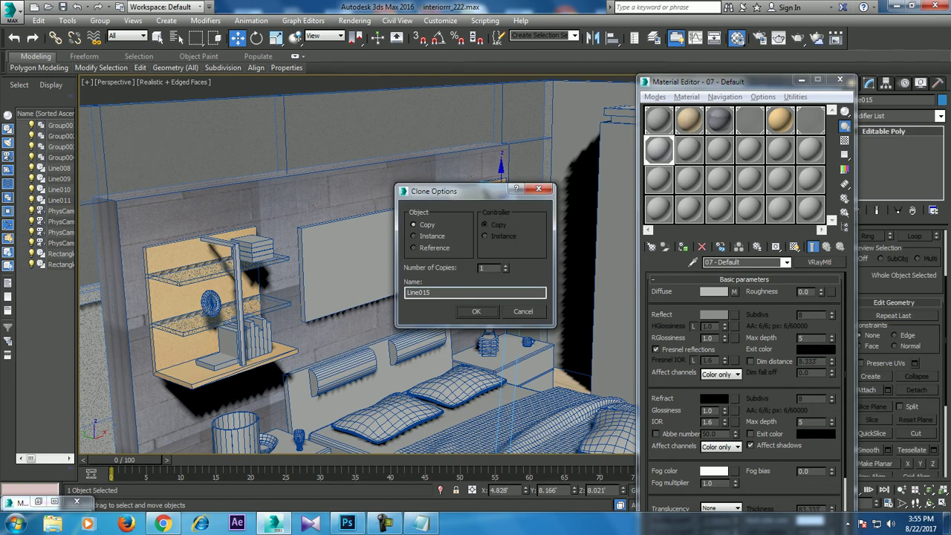
{"action": "key", "text": "Return"}
{"action": "scroll", "coordinate": [446, 275], "scroll_direction": "down", "scroll_amount": 2}
{"action": "scroll", "coordinate": [446, 275], "scroll_direction": "up", "scroll_amount": 5}
{"action": "scroll", "coordinate": [446, 275], "scroll_direction": "down", "scroll_amount": 4}
{"action": "scroll", "coordinate": [446, 275], "scroll_direction": "up", "scroll_amount": 2}
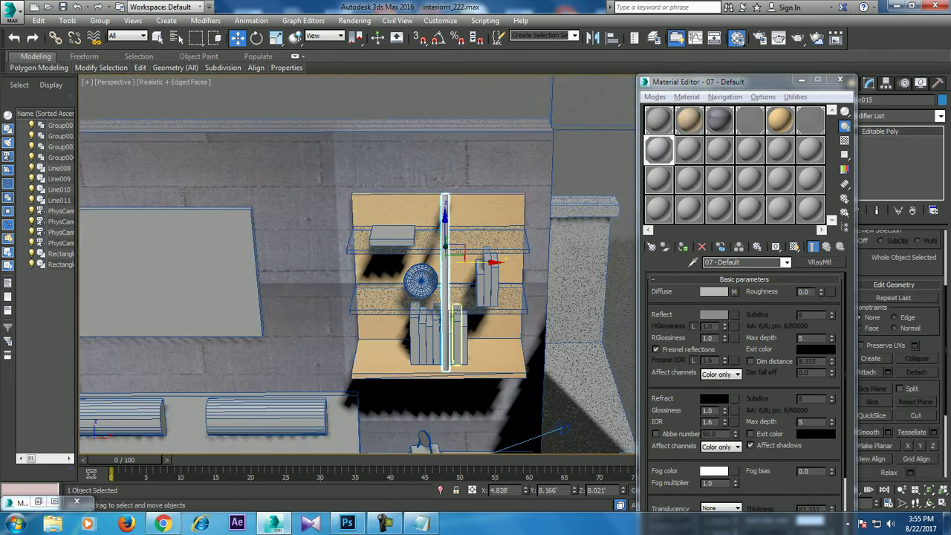
{"action": "left_click_drag", "start_coordinate": [494, 262], "coordinate": [491, 262]}
{"action": "middle_click_drag", "start_coordinate": [438, 282], "coordinate": [505, 282], "text": "alt"}
{"action": "scroll", "coordinate": [356, 268], "scroll_direction": "up", "scroll_amount": 3}
{"action": "scroll", "coordinate": [357, 267], "scroll_direction": "up", "scroll_amount": 2}
{"action": "mouse_move", "coordinate": [356, 297]}
{"action": "middle_mouse_down", "text": "alt"}
{"action": "mouse_move", "coordinate": [327, 319]}
{"action": "mouse_move", "coordinate": [312, 349]}
{"action": "middle_mouse_up", "text": "alt"}
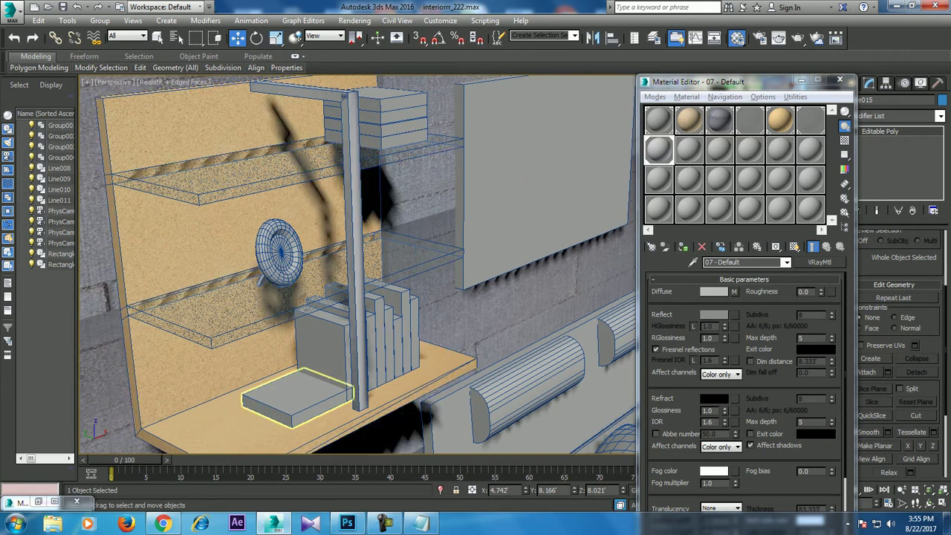
Select the small box on the lower shelf and make material slot 08 a VRayMtl
{"action": "left_click", "coordinate": [297, 398]}
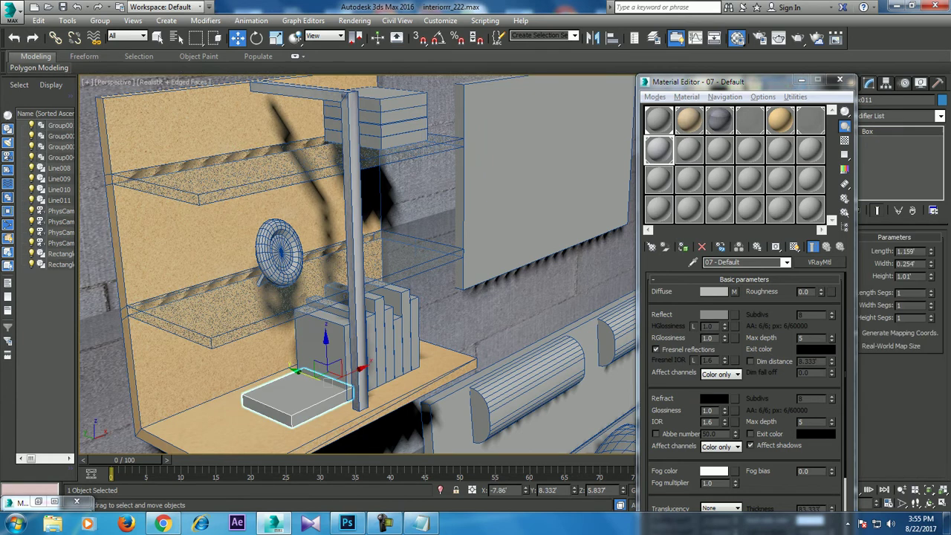
{"action": "left_click", "coordinate": [689, 149]}
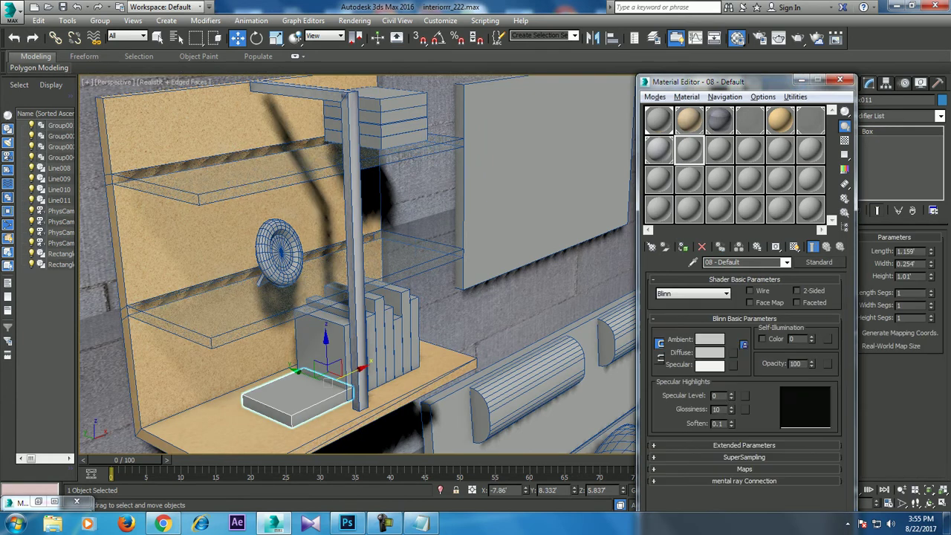
{"action": "left_click", "coordinate": [659, 148]}
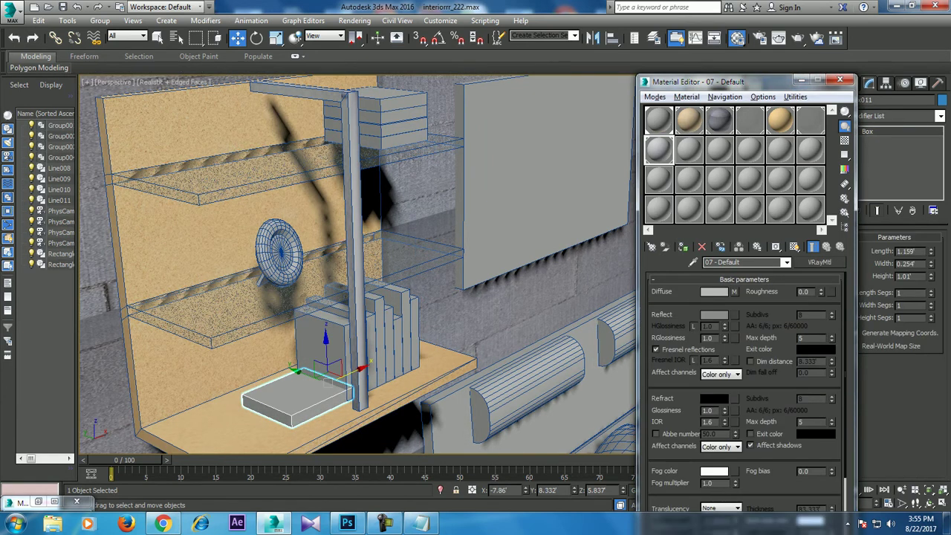
{"action": "left_click", "coordinate": [688, 148]}
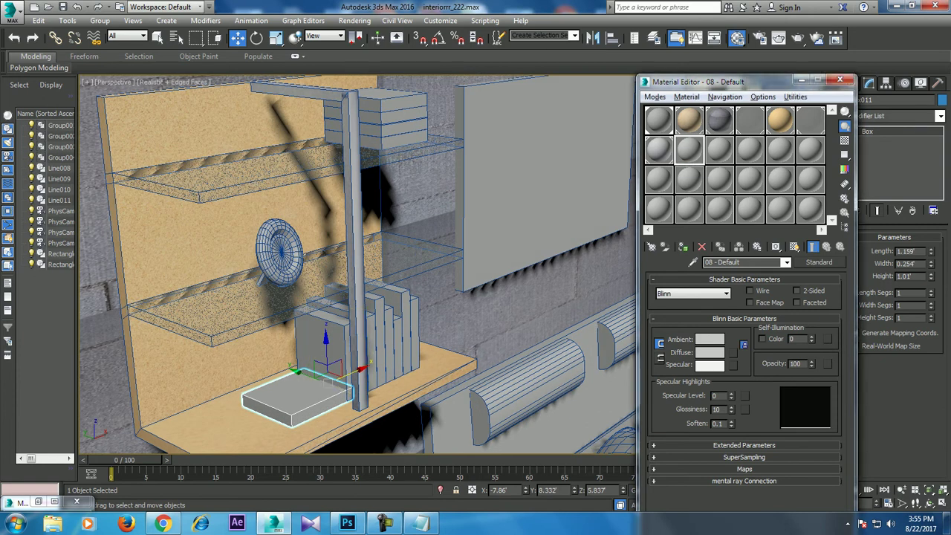
{"action": "left_click", "coordinate": [820, 262]}
{"action": "scroll", "coordinate": [438, 380], "scroll_direction": "down", "scroll_amount": 2}
{"action": "double_click", "coordinate": [379, 369]}
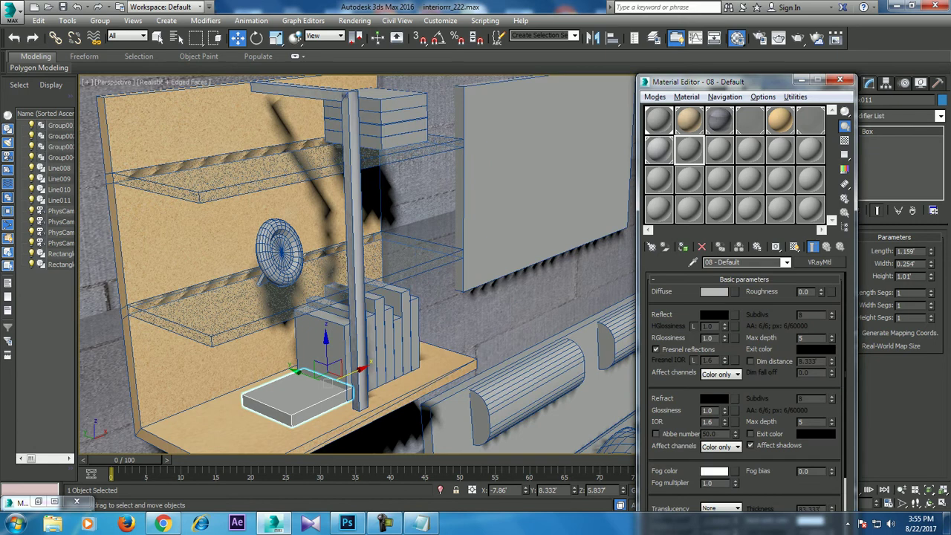
Load Red-Grunge-Book-Texture.jpg as the material's Diffuse bitmap
{"action": "left_click", "coordinate": [735, 291]}
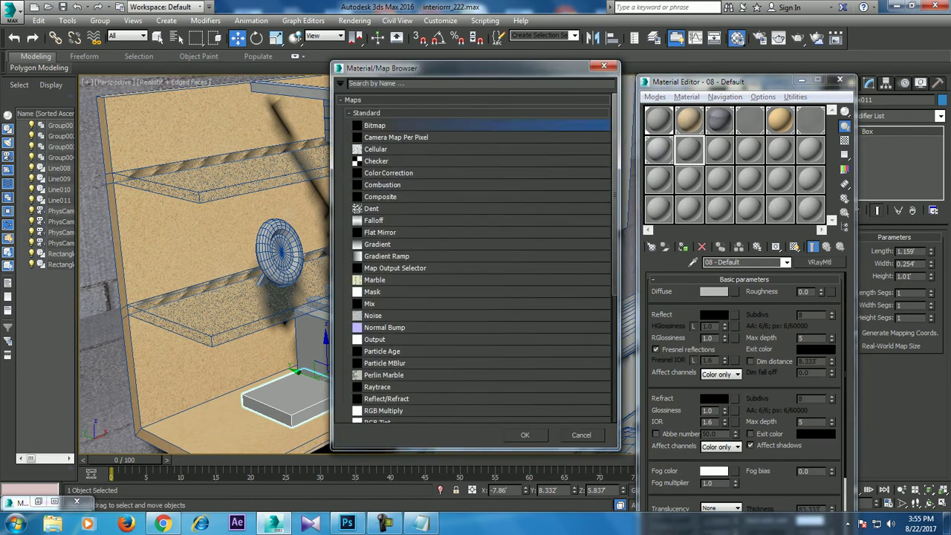
{"action": "double_click", "coordinate": [374, 125]}
{"action": "left_click", "coordinate": [104, 100]}
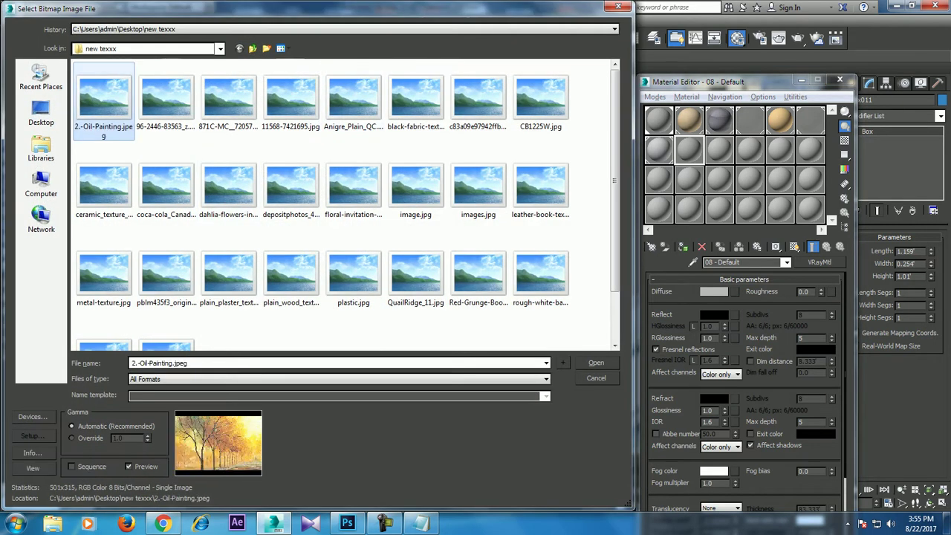
{"action": "left_click", "coordinate": [165, 343]}
{"action": "key", "text": "Left"}
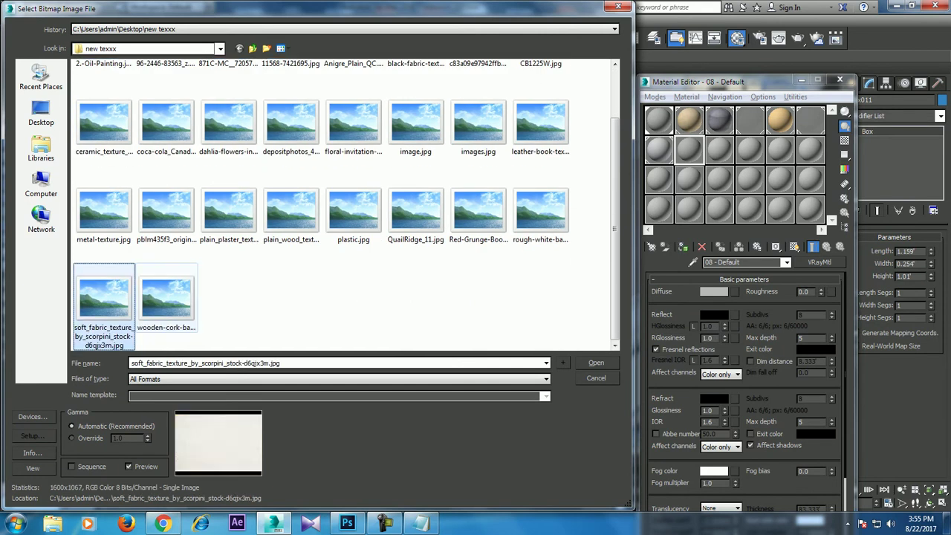
{"action": "key", "text": "Up"}
{"action": "key", "text": "Right"}
{"action": "key", "text": "Right"}
{"action": "key", "text": "Right"}
{"action": "key", "text": "Right"}
{"action": "key", "text": "Right"}
{"action": "key", "text": "Right"}
{"action": "key", "text": "Right"}
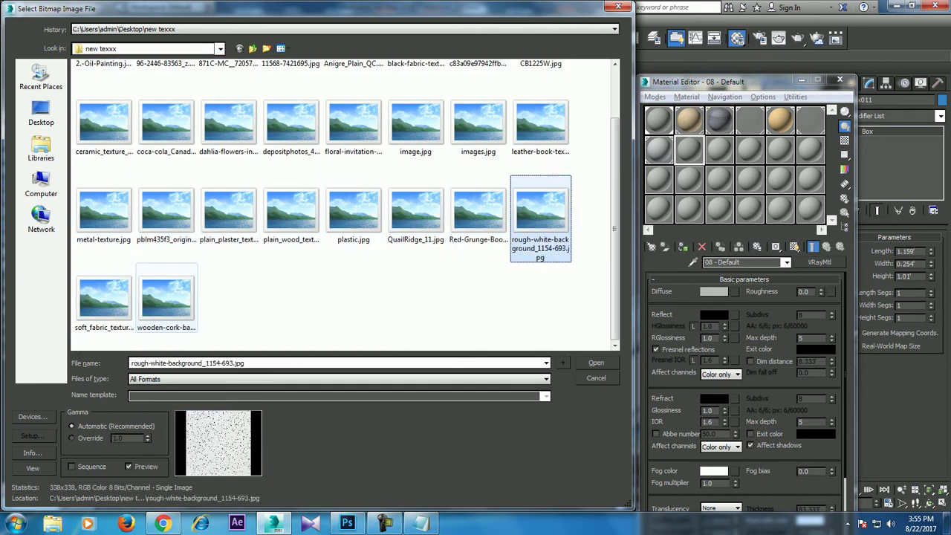
{"action": "key", "text": "Left"}
{"action": "key", "text": "Return"}
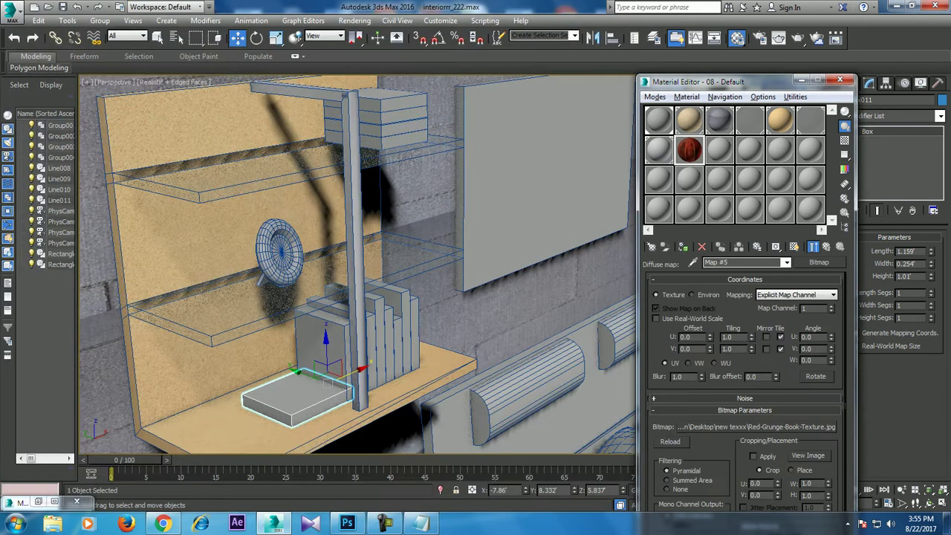
Show the red texture in the viewport and give the small box a widened Box UVW Map
{"action": "left_click", "coordinate": [795, 247]}
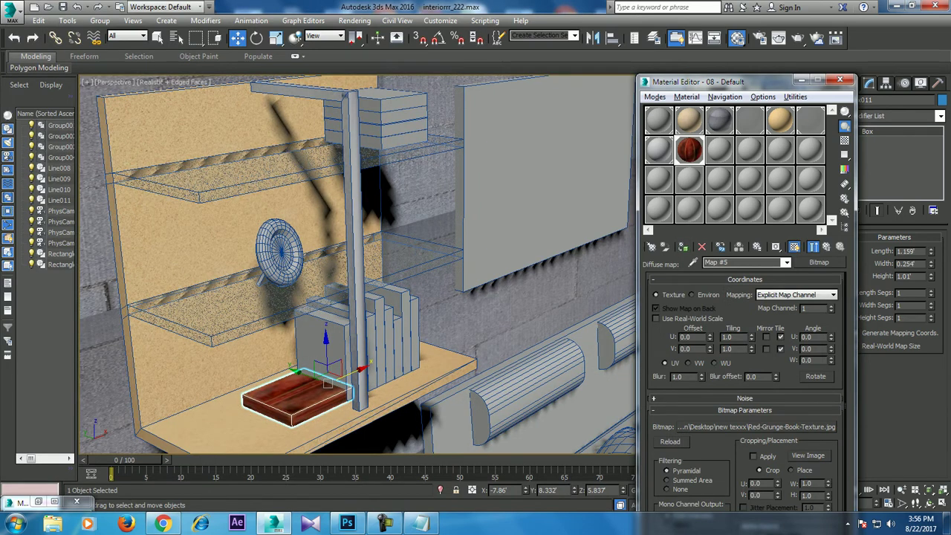
{"action": "left_click", "coordinate": [940, 116]}
{"action": "key", "text": "u"}
{"action": "key", "text": "u"}
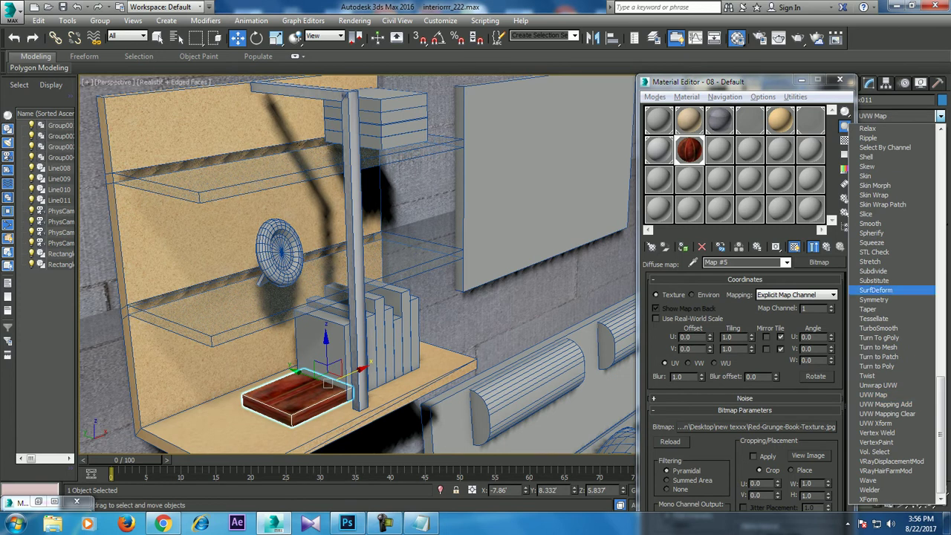
{"action": "key", "text": "Return"}
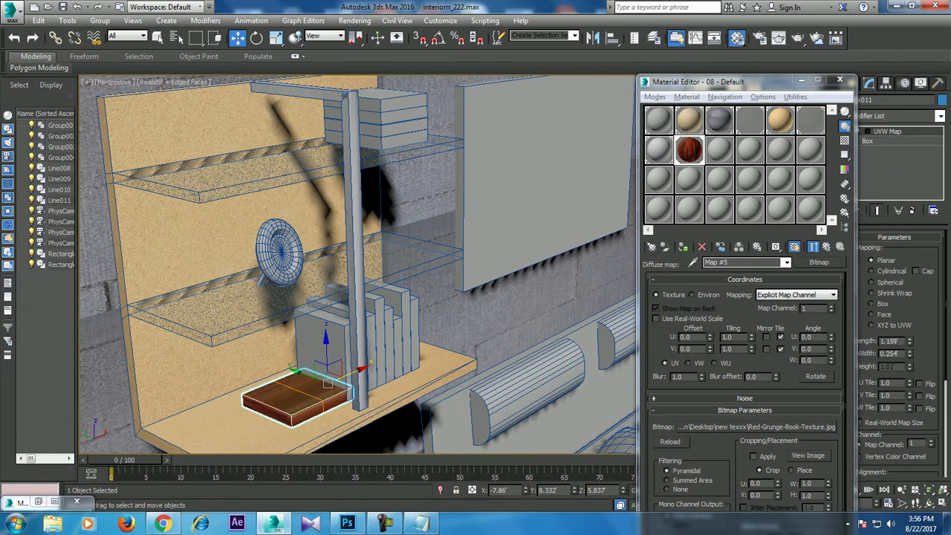
{"action": "left_click", "coordinate": [873, 304]}
{"action": "scroll", "coordinate": [327, 382], "scroll_direction": "up", "scroll_amount": 5}
{"action": "scroll", "coordinate": [393, 308], "scroll_direction": "up", "scroll_amount": 3}
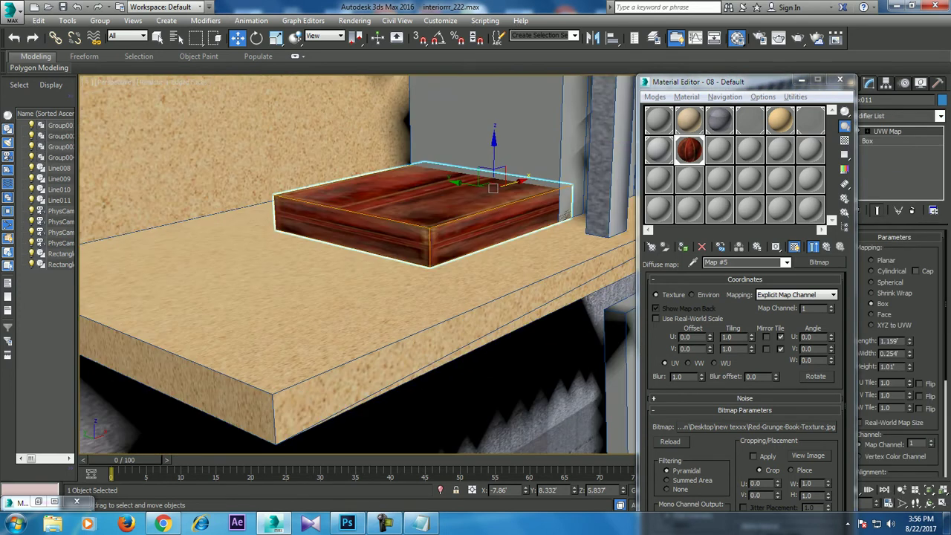
{"action": "mouse_move", "coordinate": [424, 213]}
{"action": "middle_mouse_down", "text": "alt"}
{"action": "mouse_move", "coordinate": [402, 305]}
{"action": "mouse_move", "coordinate": [440, 176]}
{"action": "mouse_move", "coordinate": [409, 285]}
{"action": "middle_mouse_up", "text": "alt"}
{"action": "scroll", "coordinate": [401, 308], "scroll_direction": "down", "scroll_amount": 5}
{"action": "scroll", "coordinate": [401, 308], "scroll_direction": "up", "scroll_amount": 4}
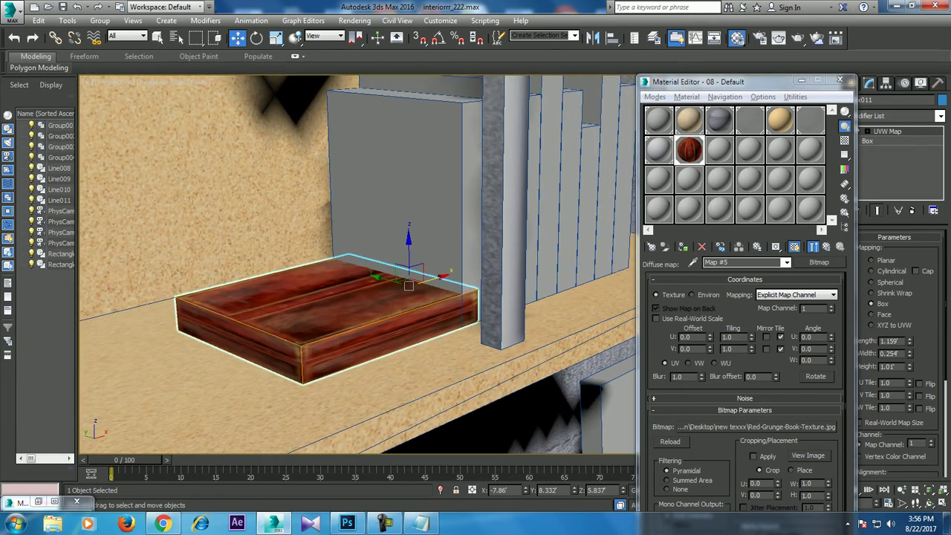
{"action": "left_click_drag", "start_coordinate": [909, 353], "coordinate": [910, 319]}
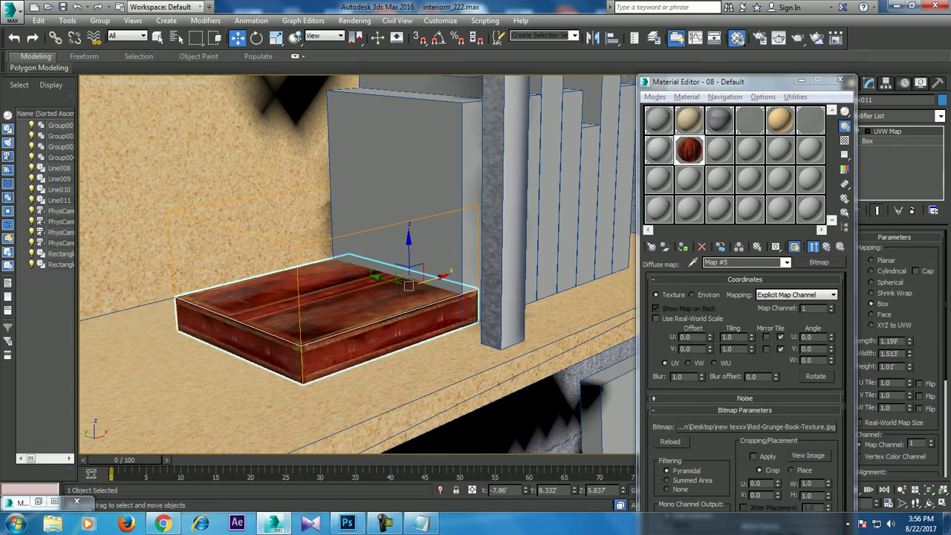
{"action": "mouse_move", "coordinate": [910, 353]}
{"action": "left_mouse_down"}
{"action": "mouse_move", "coordinate": [909, 312]}
{"action": "mouse_move", "coordinate": [909, 343]}
{"action": "left_mouse_up"}
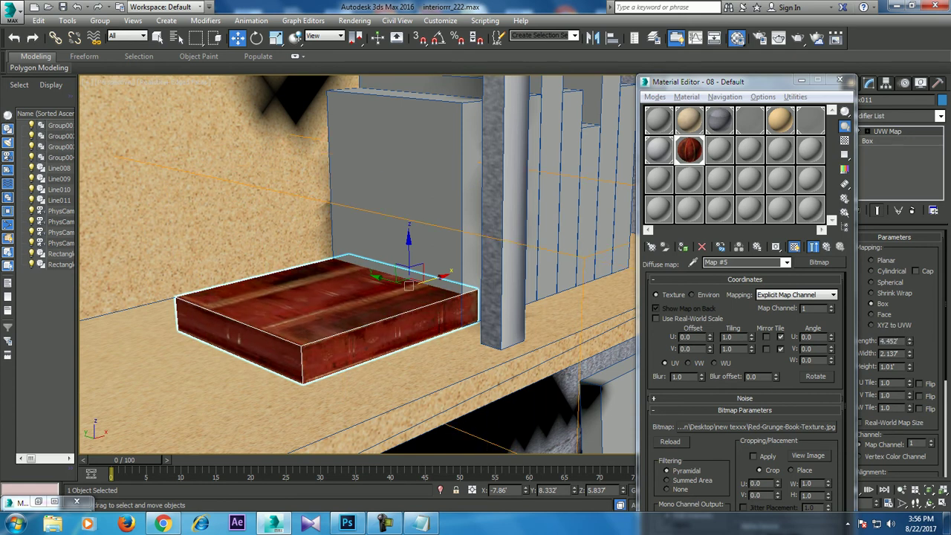
{"action": "scroll", "coordinate": [267, 278], "scroll_direction": "down", "scroll_amount": 8}
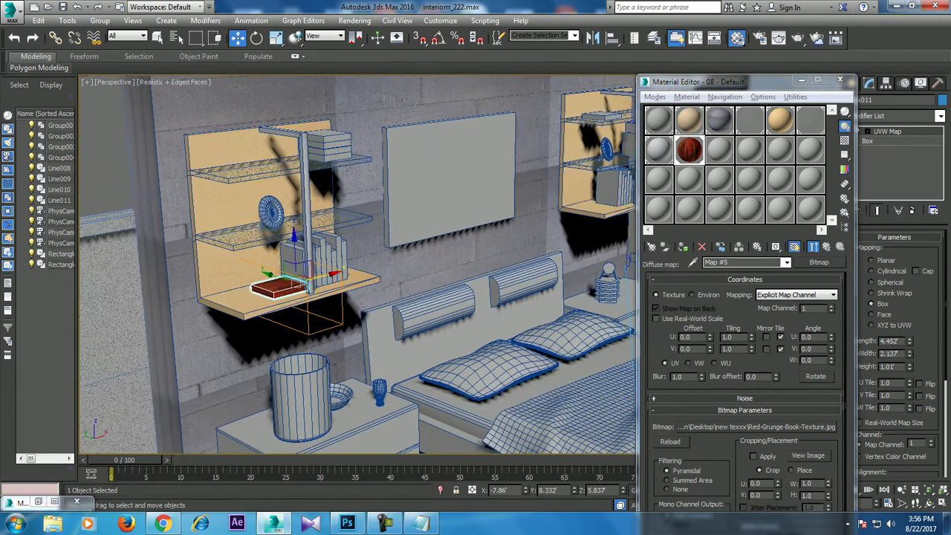
{"action": "scroll", "coordinate": [320, 279], "scroll_direction": "up", "scroll_amount": 3}
{"action": "scroll", "coordinate": [319, 279], "scroll_direction": "up", "scroll_amount": 2}
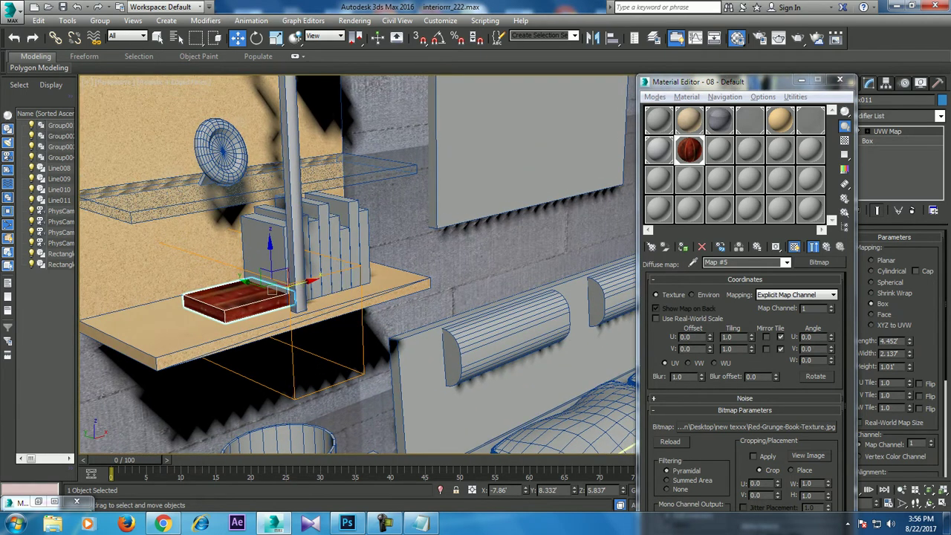
Assign the red book material to the four upright books and add a Box UVW Map, 0.437' wide
{"action": "left_click", "coordinate": [321, 245]}
{"action": "left_click", "coordinate": [272, 245], "text": "ctrl"}
{"action": "left_click", "coordinate": [683, 247]}
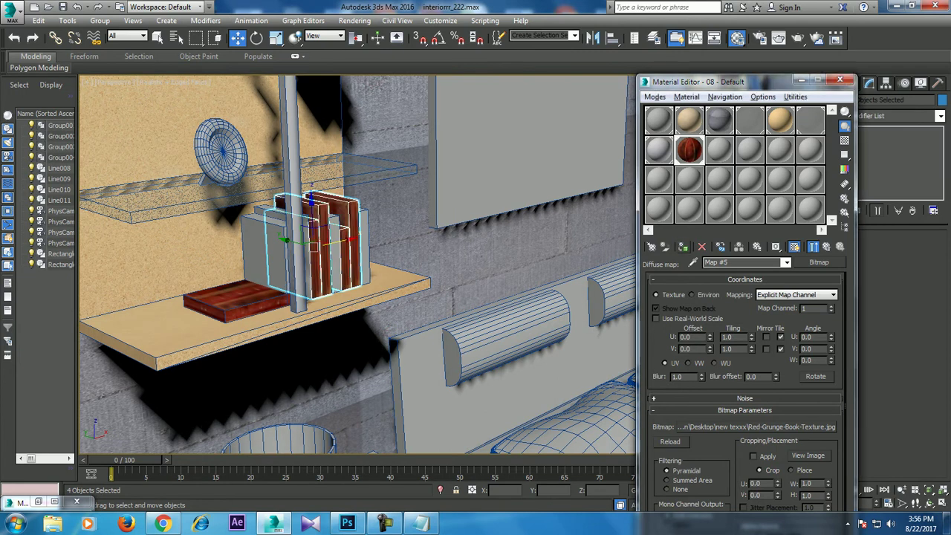
{"action": "key", "text": "z"}
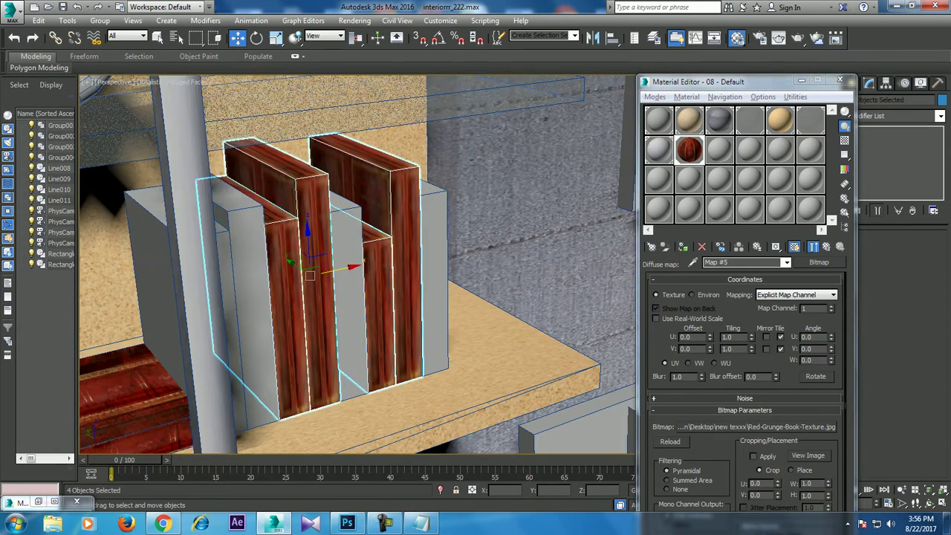
{"action": "left_click", "coordinate": [940, 116]}
{"action": "type", "text": "uvw"}
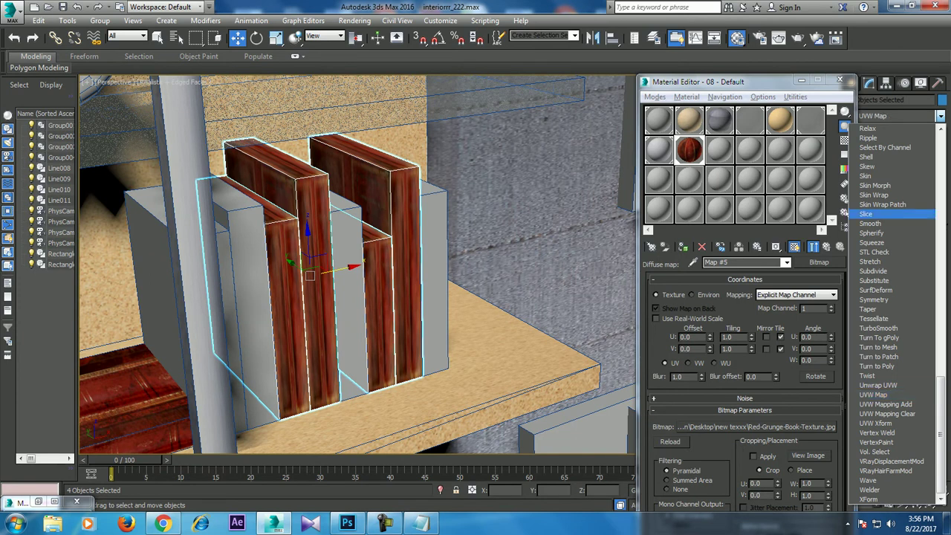
{"action": "left_click", "coordinate": [877, 394]}
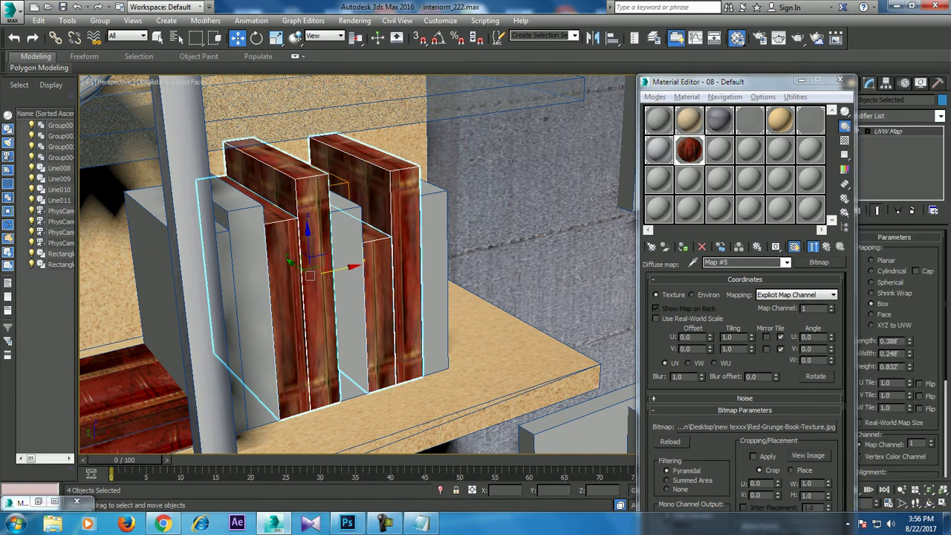
{"action": "left_click_drag", "start_coordinate": [908, 366], "coordinate": [908, 349]}
{"action": "key", "text": "ctrl+z"}
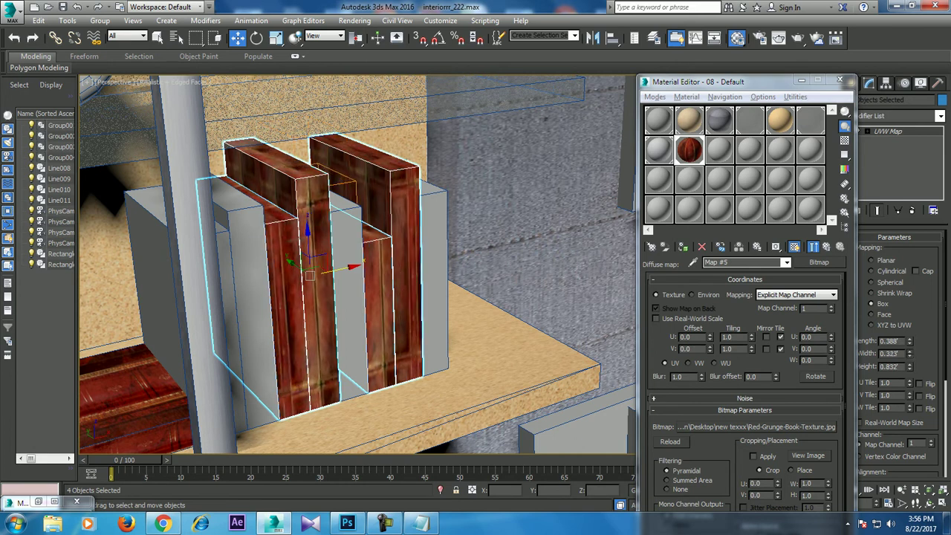
{"action": "key", "text": "ctrl+z"}
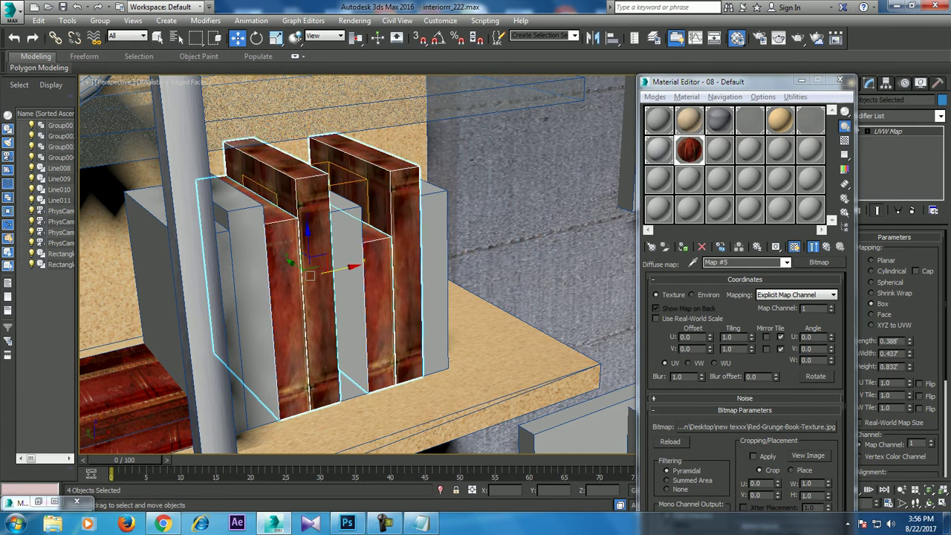
{"action": "left_click", "coordinate": [253, 312]}
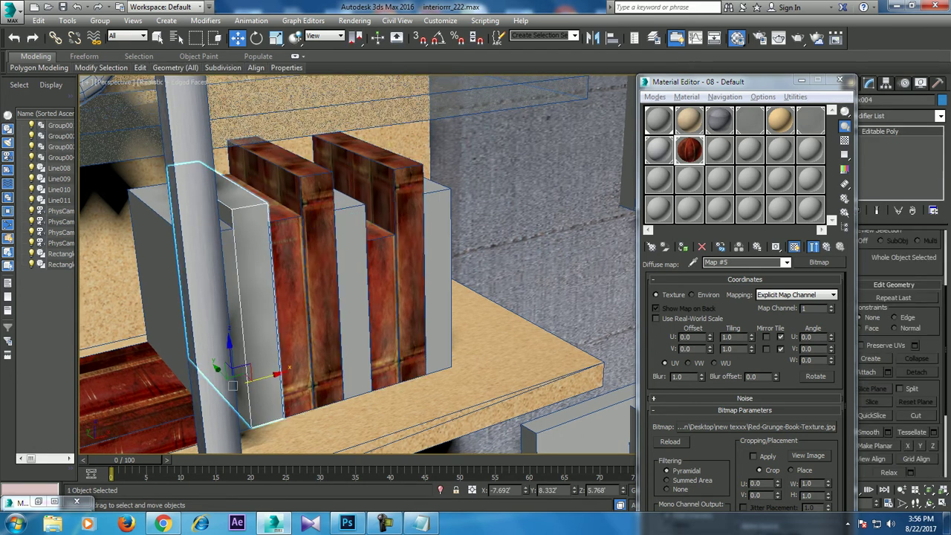
Create VRayMtl '09 - Default' with leather-book-textures--4.jpg as its Diffuse bitmap
{"action": "left_click", "coordinate": [719, 149]}
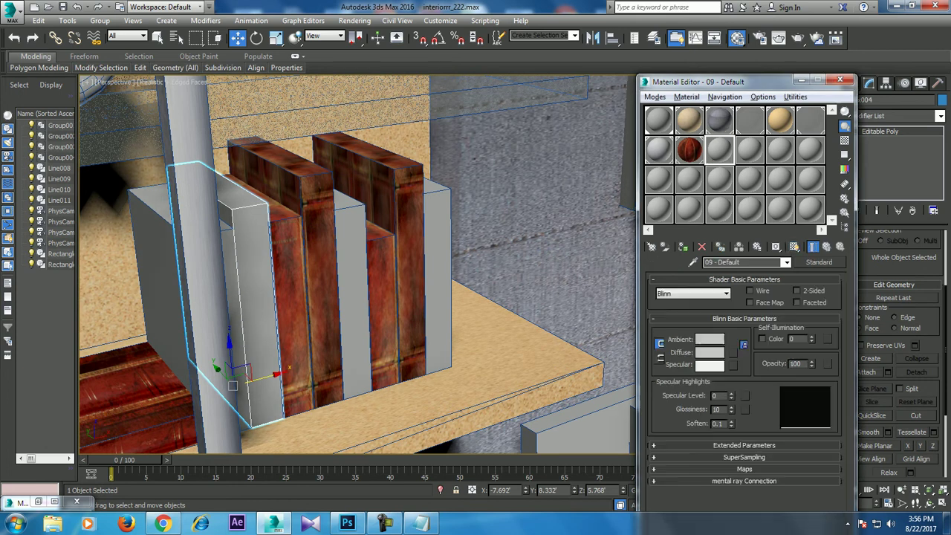
{"action": "left_click", "coordinate": [819, 261]}
{"action": "scroll", "coordinate": [405, 385], "scroll_direction": "down", "scroll_amount": 3}
{"action": "scroll", "coordinate": [405, 385], "scroll_direction": "down", "scroll_amount": 1}
{"action": "double_click", "coordinate": [377, 340]}
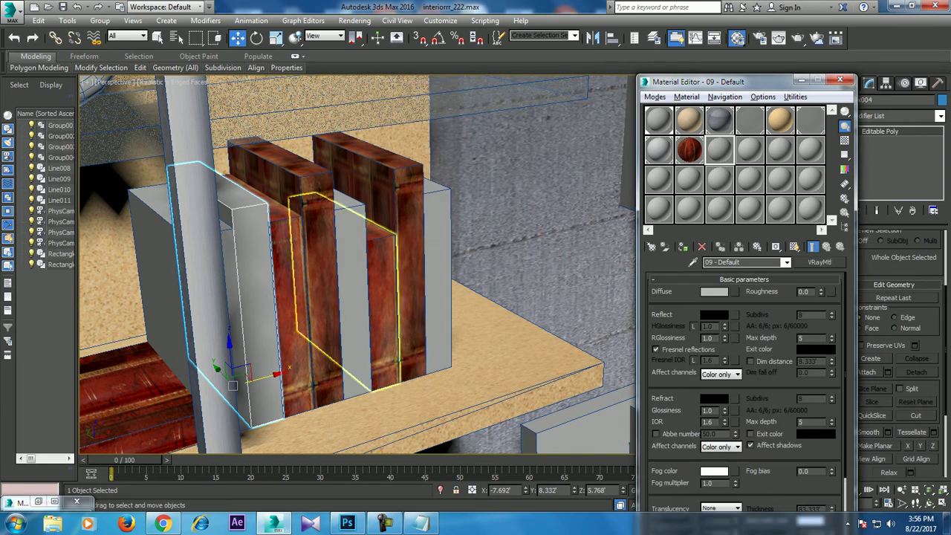
{"action": "scroll", "coordinate": [405, 223], "scroll_direction": "up", "scroll_amount": 3}
{"action": "double_click", "coordinate": [379, 125]}
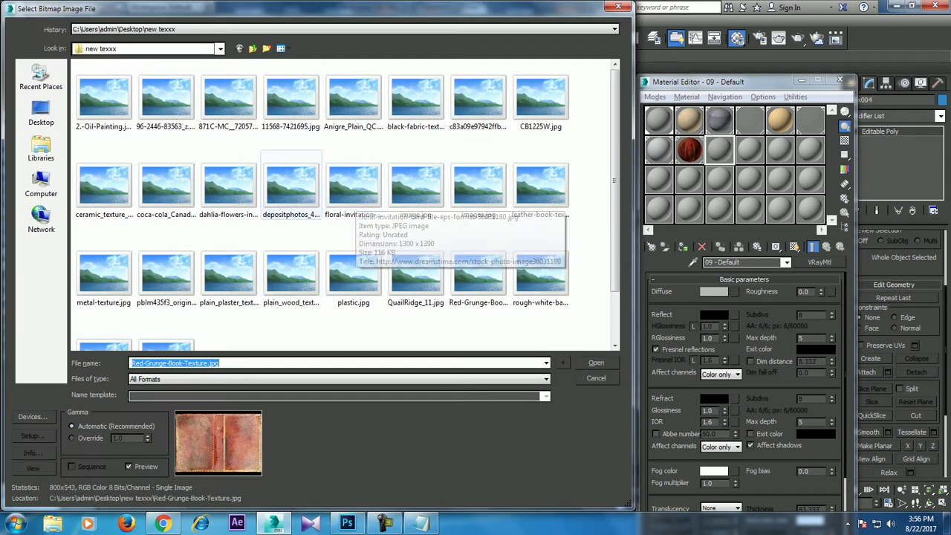
{"action": "left_click", "coordinate": [478, 186]}
{"action": "left_click", "coordinate": [540, 186]}
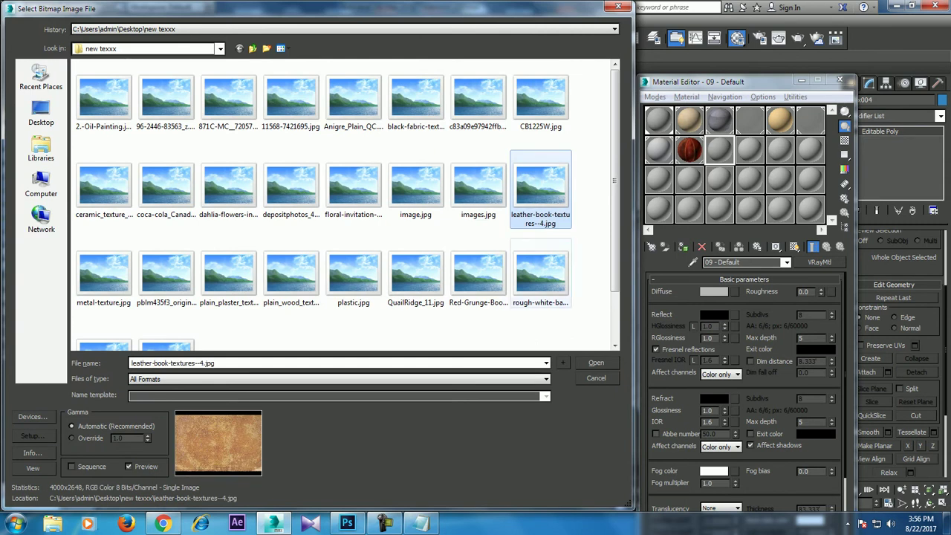
{"action": "key", "text": "Return"}
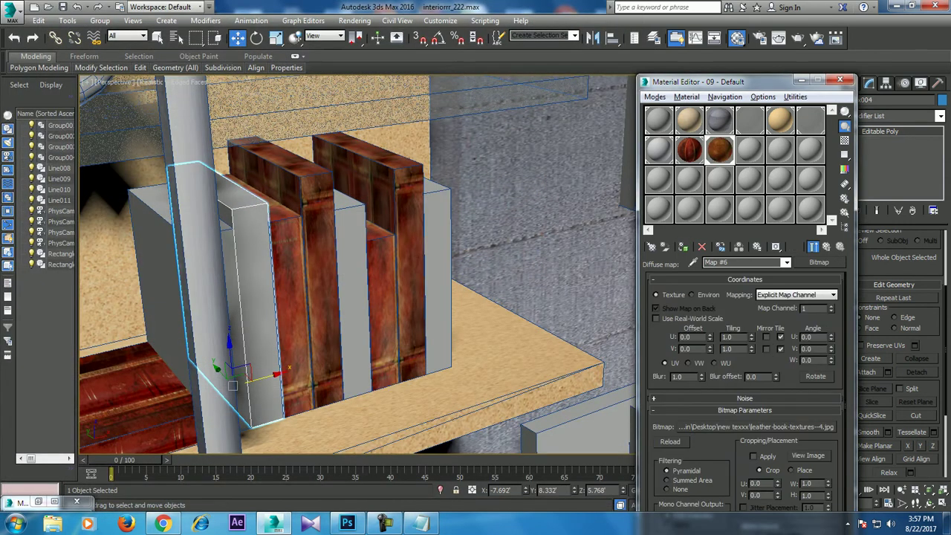
Show the leather material on the book and add a Box UVW Map widened to 0.739'
{"action": "left_click", "coordinate": [794, 246]}
{"action": "left_click", "coordinate": [940, 116]}
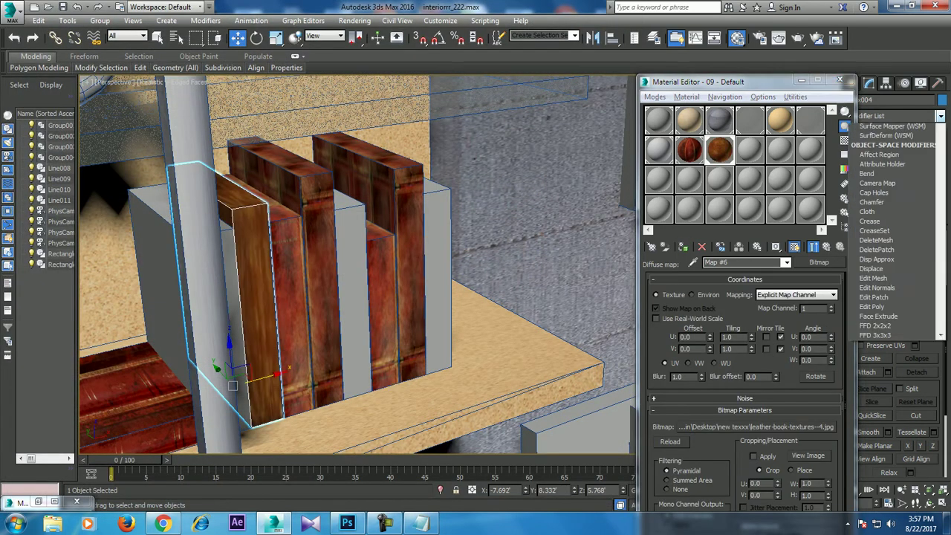
{"action": "scroll", "coordinate": [891, 298], "scroll_direction": "down", "scroll_amount": 10}
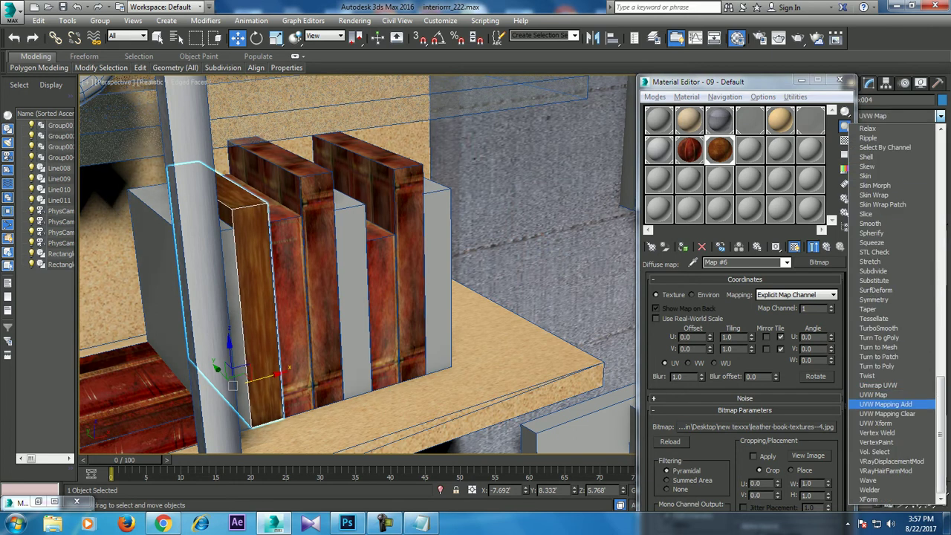
{"action": "left_click", "coordinate": [873, 394]}
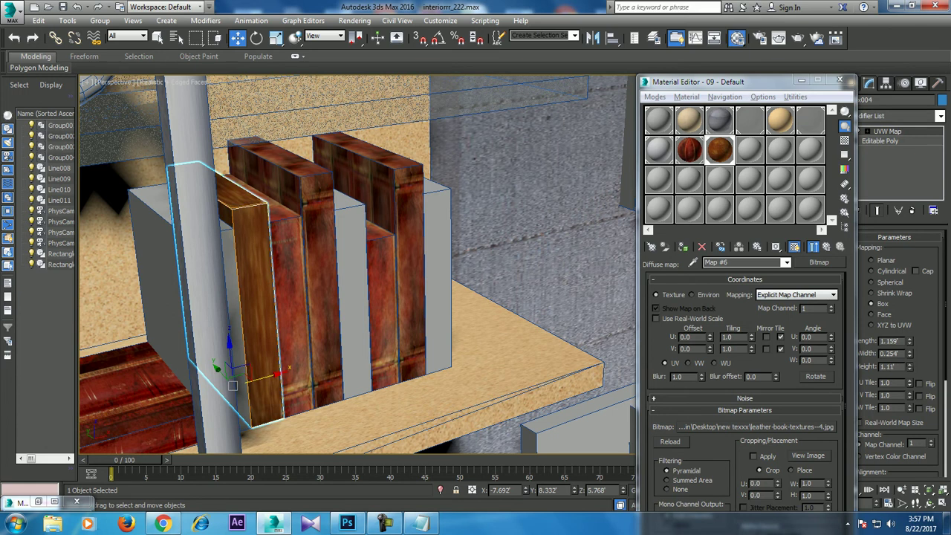
{"action": "left_click_drag", "start_coordinate": [908, 353], "coordinate": [908, 327]}
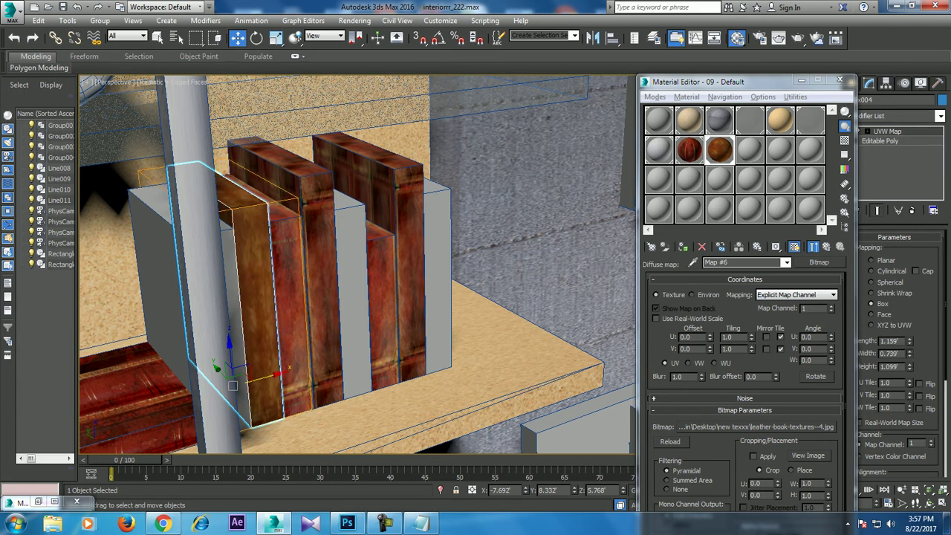
{"action": "left_click", "coordinate": [148, 297]}
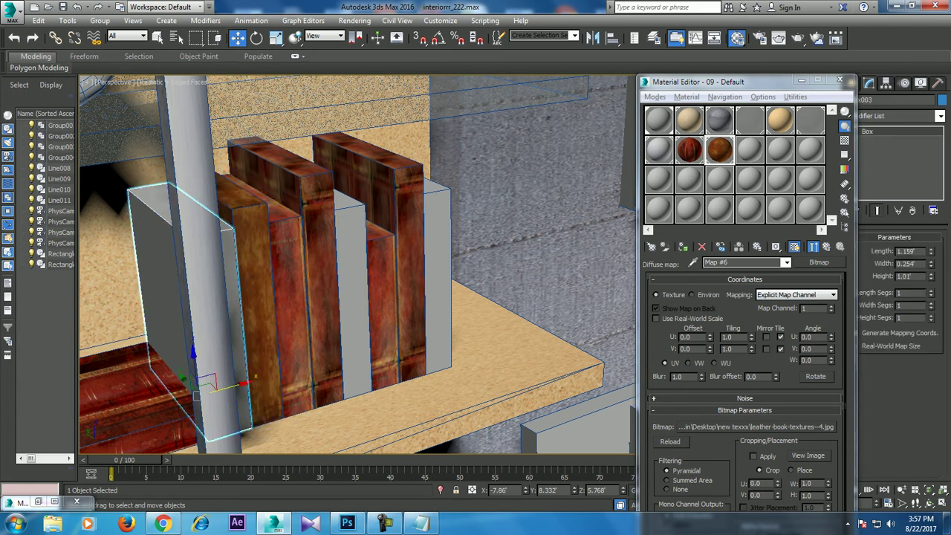
Give the grey box the leather material and the lamp-top boxes the red book material
{"action": "left_click", "coordinate": [683, 247]}
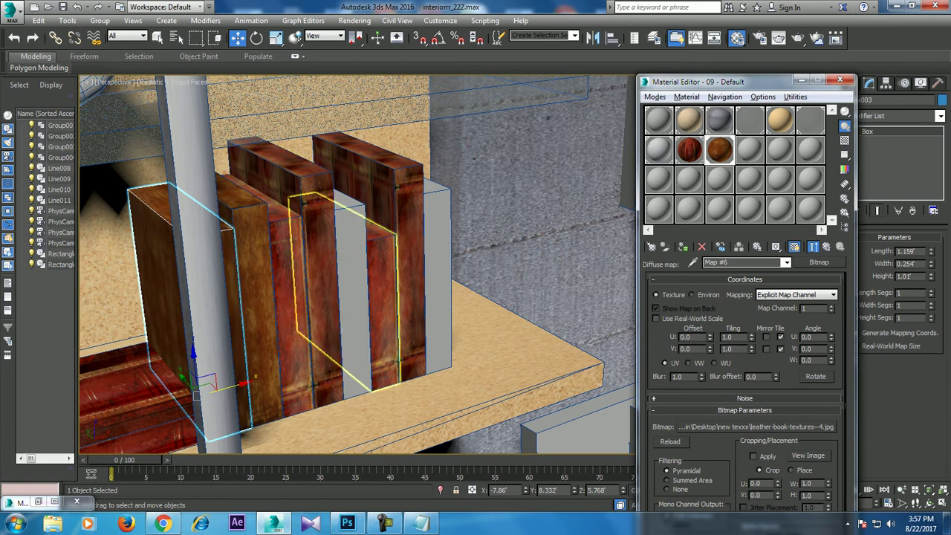
{"action": "left_click", "coordinate": [434, 297]}
{"action": "left_click", "coordinate": [312, 297], "text": "ctrl"}
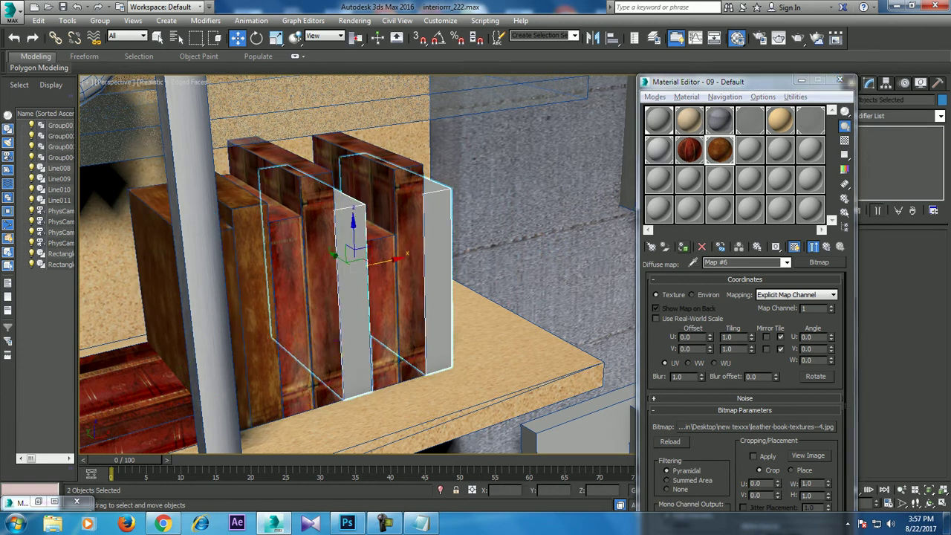
{"action": "scroll", "coordinate": [357, 260], "scroll_direction": "down", "scroll_amount": 10}
{"action": "left_click", "coordinate": [344, 223]}
{"action": "left_click", "coordinate": [344, 234], "text": "ctrl"}
{"action": "left_click", "coordinate": [689, 150]}
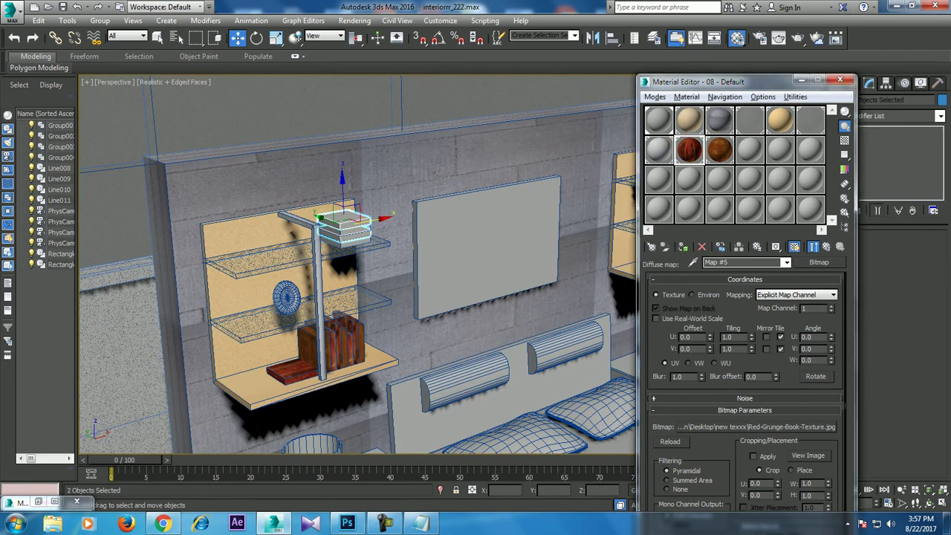
{"action": "left_click", "coordinate": [683, 246]}
Apply the leather book material to the lower lamp-top box
{"action": "scroll", "coordinate": [312, 231], "scroll_direction": "up", "scroll_amount": 5}
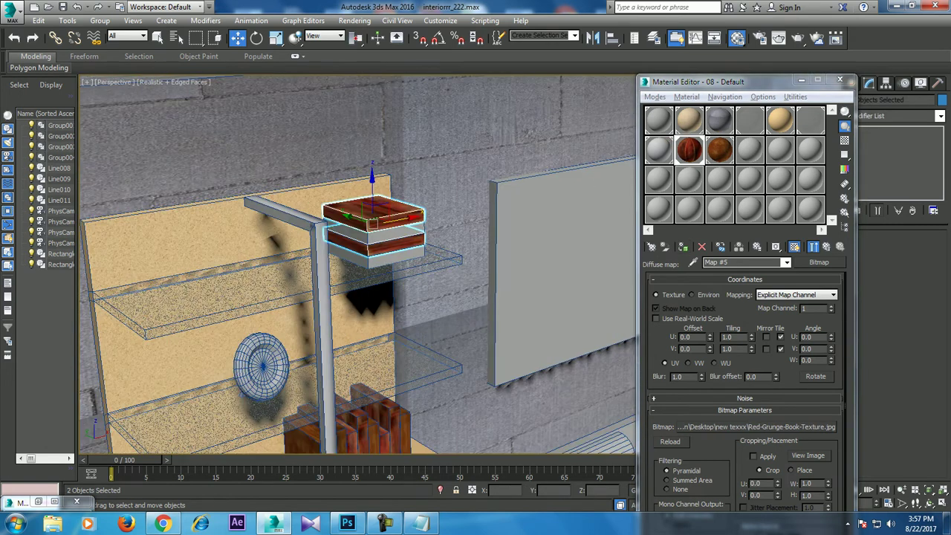
{"action": "left_click", "coordinate": [371, 238]}
{"action": "left_click", "coordinate": [371, 249], "text": "ctrl"}
{"action": "left_click", "coordinate": [720, 150]}
{"action": "left_click", "coordinate": [683, 247]}
Apply the red book material to four books on the right shelf
{"action": "scroll", "coordinate": [223, 283], "scroll_direction": "down", "scroll_amount": 3}
{"action": "scroll", "coordinate": [223, 283], "scroll_direction": "down", "scroll_amount": 3}
{"action": "scroll", "coordinate": [223, 283], "scroll_direction": "down", "scroll_amount": 2}
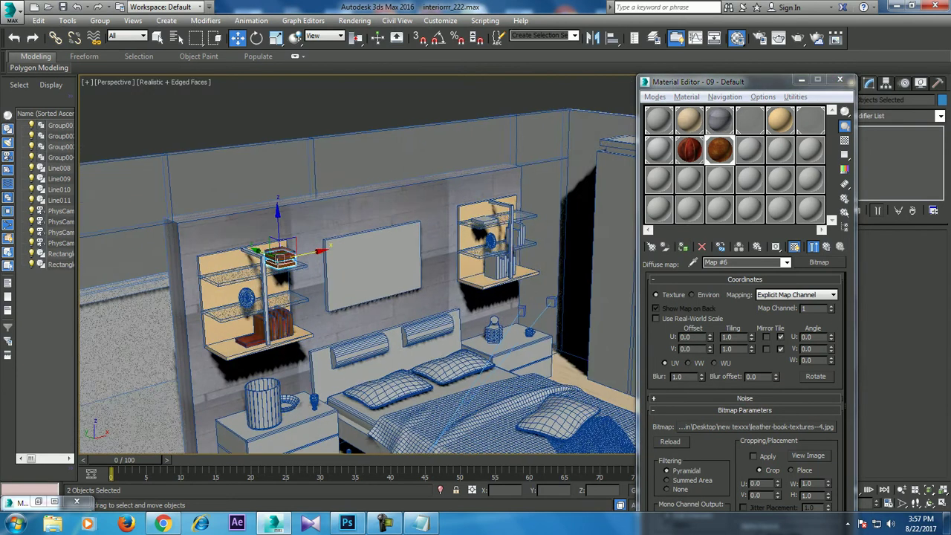
{"action": "scroll", "coordinate": [494, 249], "scroll_direction": "up", "scroll_amount": 2}
{"action": "scroll", "coordinate": [494, 249], "scroll_direction": "up", "scroll_amount": 2}
{"action": "scroll", "coordinate": [446, 282], "scroll_direction": "up", "scroll_amount": 3}
{"action": "left_click", "coordinate": [416, 312]}
{"action": "left_click", "coordinate": [446, 319], "text": "ctrl"}
{"action": "left_click", "coordinate": [464, 320], "text": "ctrl"}
{"action": "left_click", "coordinate": [487, 320], "text": "ctrl"}
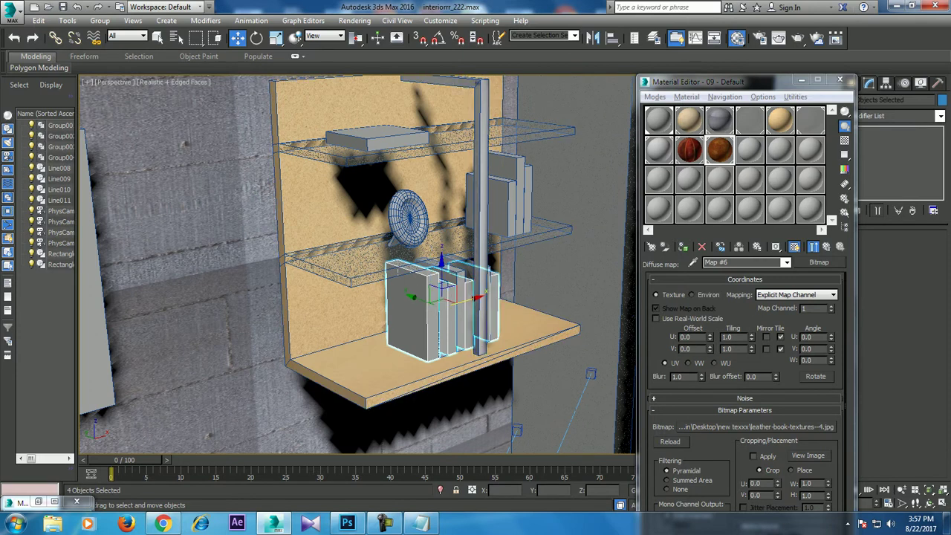
{"action": "left_click", "coordinate": [688, 149]}
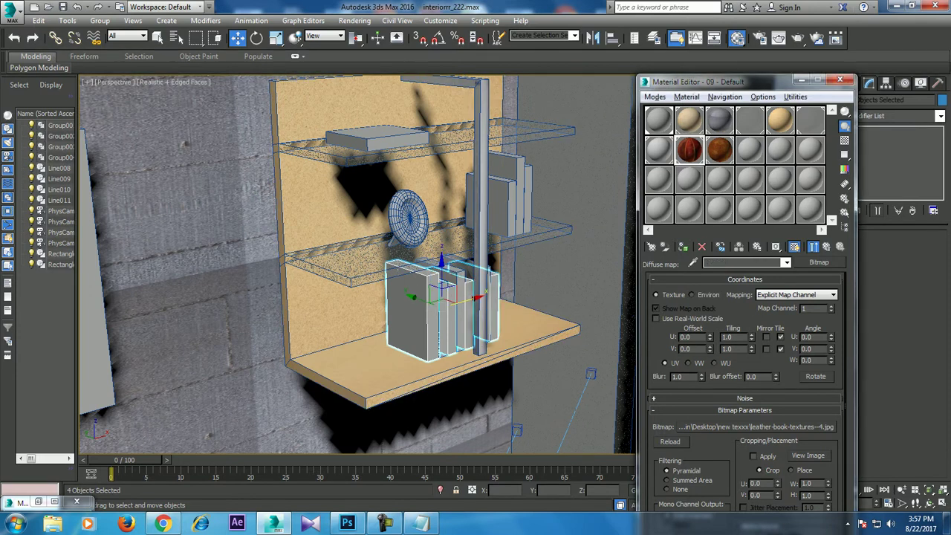
{"action": "left_click", "coordinate": [683, 246]}
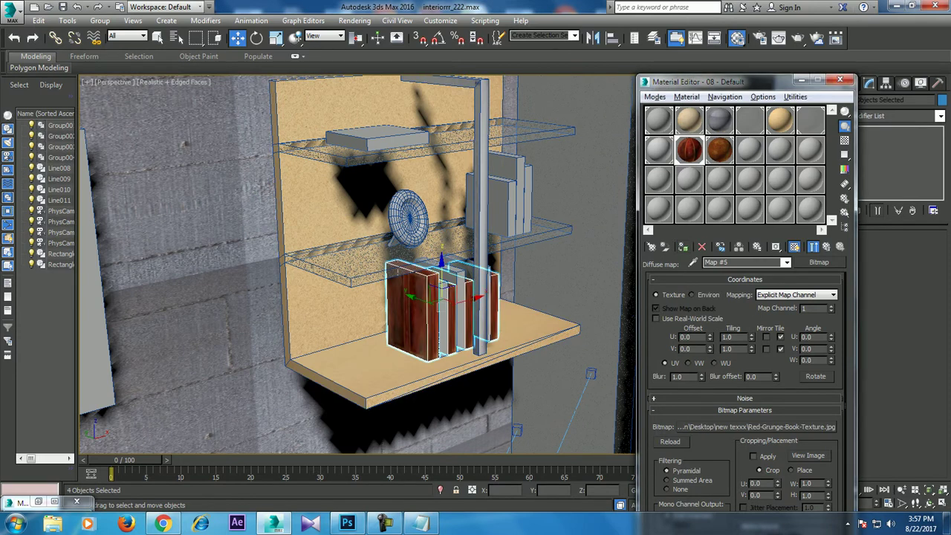
Apply the leather book material to the box and the upper-shelf books
{"action": "left_click", "coordinate": [416, 312]}
{"action": "left_click", "coordinate": [491, 204], "text": "ctrl"}
{"action": "left_click", "coordinate": [512, 193], "text": "ctrl"}
{"action": "left_click", "coordinate": [377, 138], "text": "ctrl"}
{"action": "left_click", "coordinate": [719, 149]}
{"action": "left_click", "coordinate": [683, 247]}
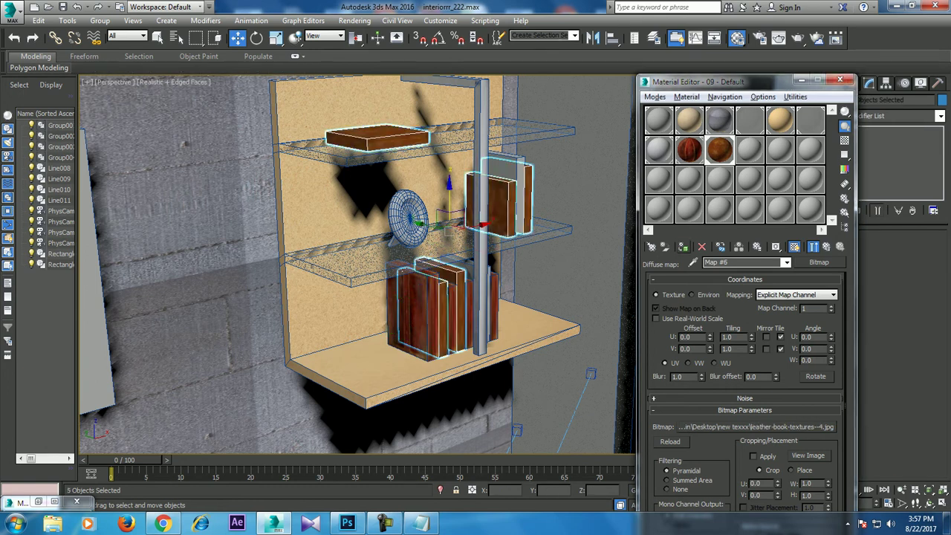
Give the light lower-shelf book and one upper-shelf book the red book material
{"action": "middle_click_drag", "start_coordinate": [446, 297], "coordinate": [461, 305], "text": "alt"}
{"action": "left_click", "coordinate": [475, 312]}
{"action": "left_click", "coordinate": [516, 197], "text": "ctrl"}
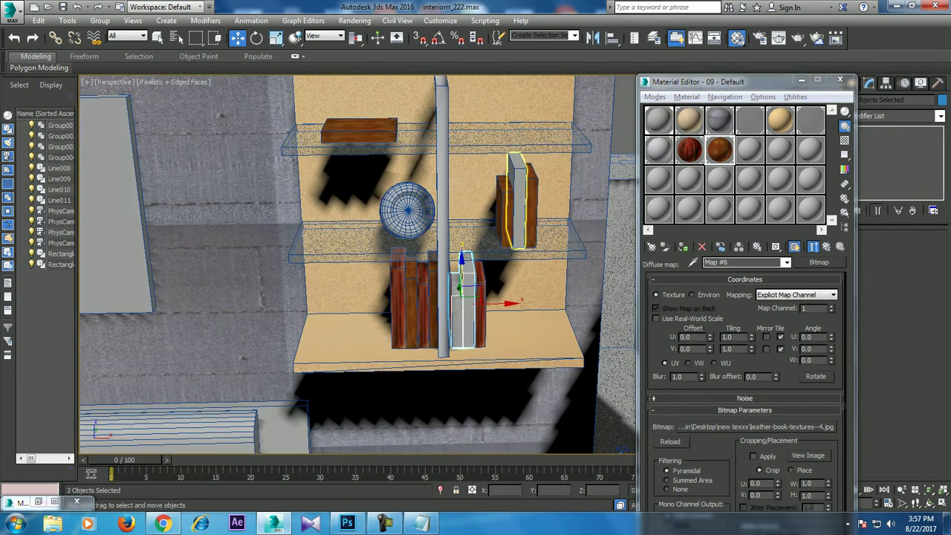
{"action": "left_click", "coordinate": [689, 150]}
{"action": "left_click", "coordinate": [683, 247]}
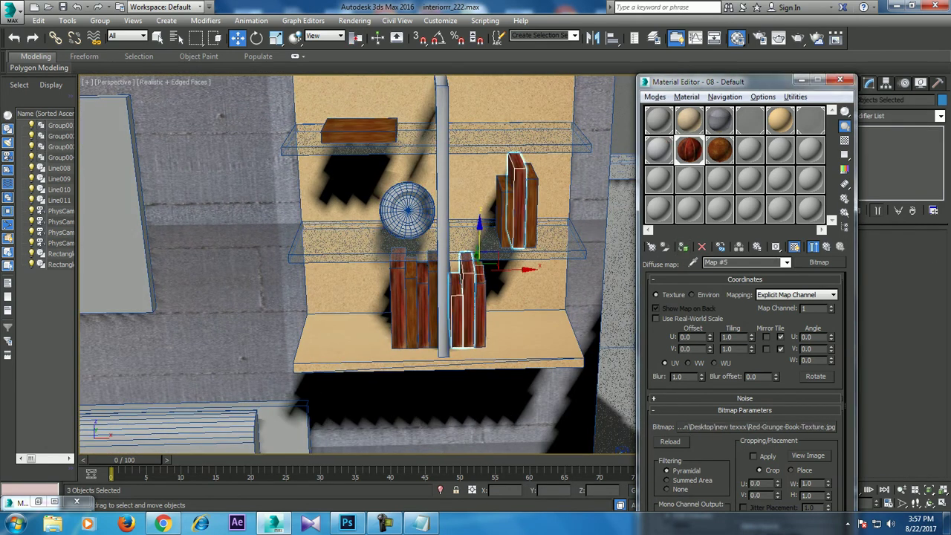
{"action": "scroll", "coordinate": [371, 282], "scroll_direction": "down", "scroll_amount": 5}
{"action": "mouse_move", "coordinate": [372, 282]}
{"action": "middle_mouse_down", "text": "alt"}
{"action": "mouse_move", "coordinate": [417, 268]}
{"action": "mouse_move", "coordinate": [386, 275]}
{"action": "middle_mouse_up", "text": "alt"}
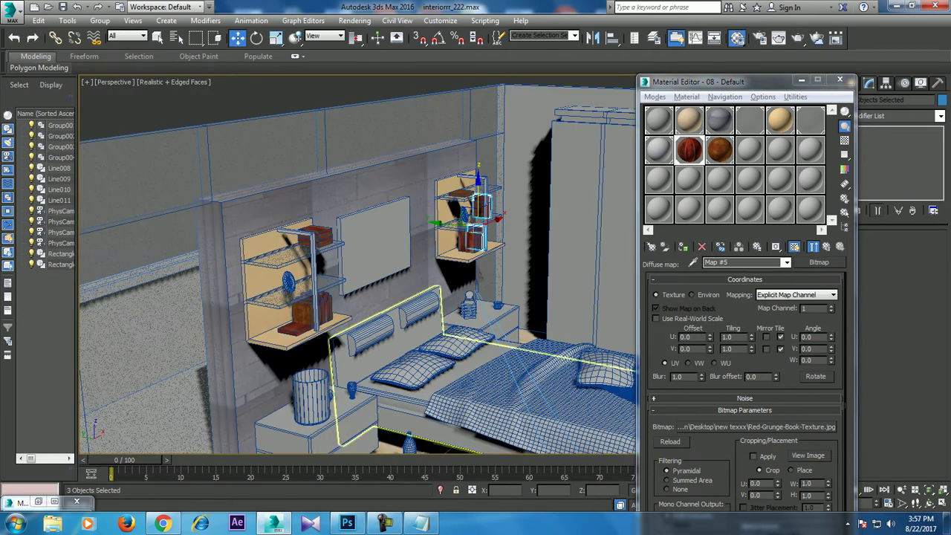
Convert the wall picture frame to an Editable Poly
{"action": "mouse_move", "coordinate": [438, 286]}
{"action": "middle_mouse_down", "text": "alt"}
{"action": "mouse_move", "coordinate": [386, 280]}
{"action": "mouse_move", "coordinate": [349, 245]}
{"action": "middle_mouse_up", "text": "alt"}
{"action": "scroll", "coordinate": [416, 282], "scroll_direction": "down", "scroll_amount": 3}
{"action": "left_click", "coordinate": [311, 195]}
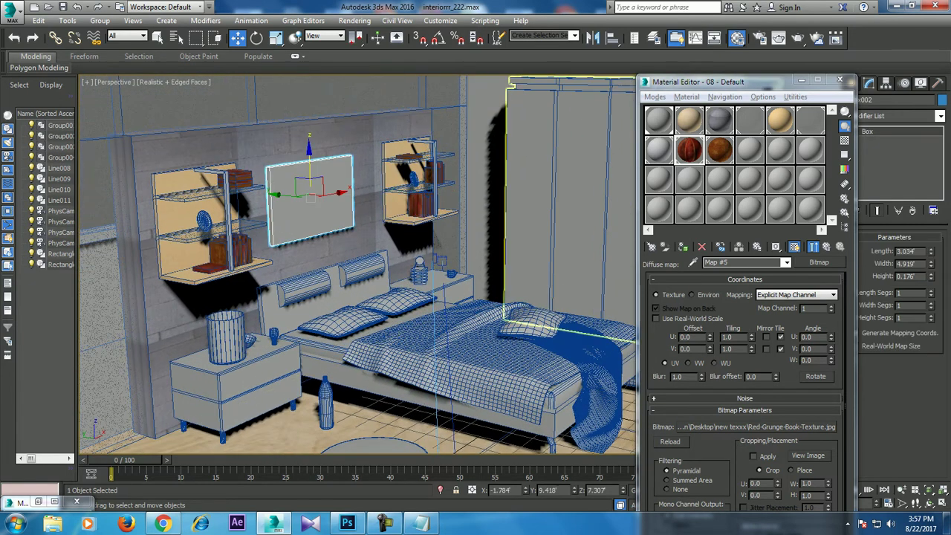
{"action": "right_click", "coordinate": [859, 131]}
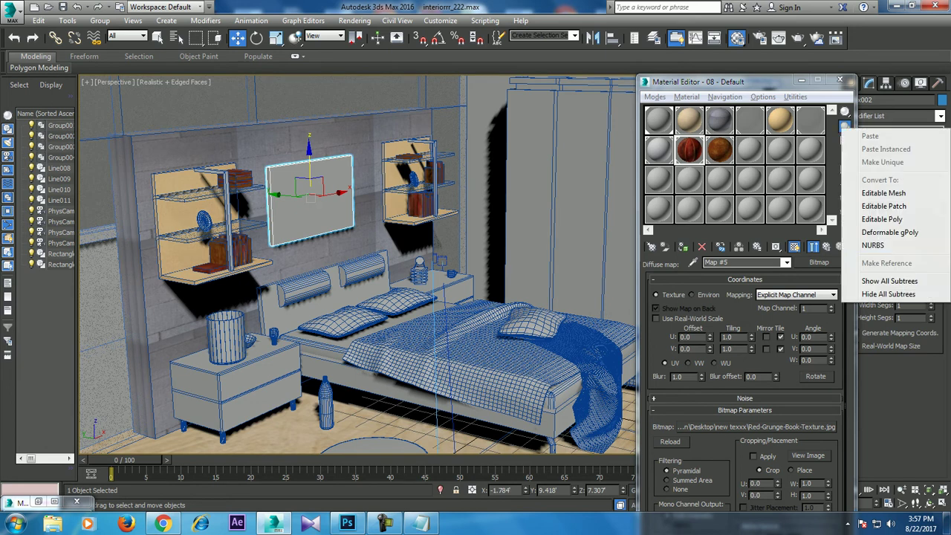
{"action": "left_click", "coordinate": [882, 220]}
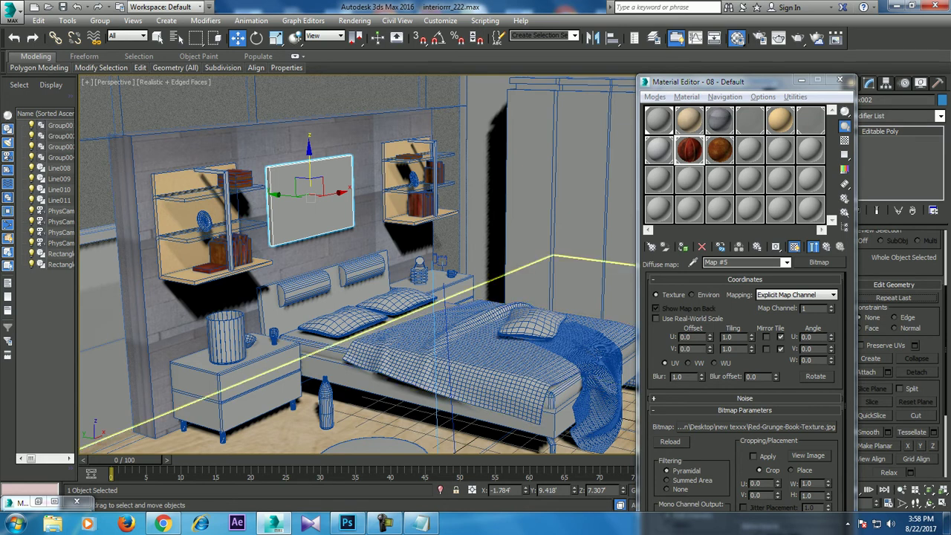
Select the bed and pick the empty material slot 10 - Default for it
{"action": "left_click", "coordinate": [237, 383]}
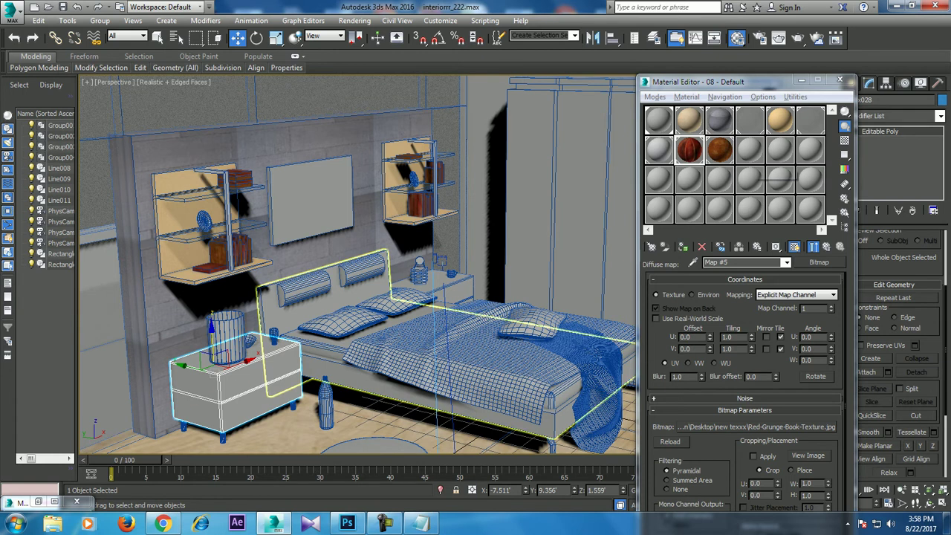
{"action": "left_click", "coordinate": [445, 350]}
{"action": "left_click", "coordinate": [749, 149]}
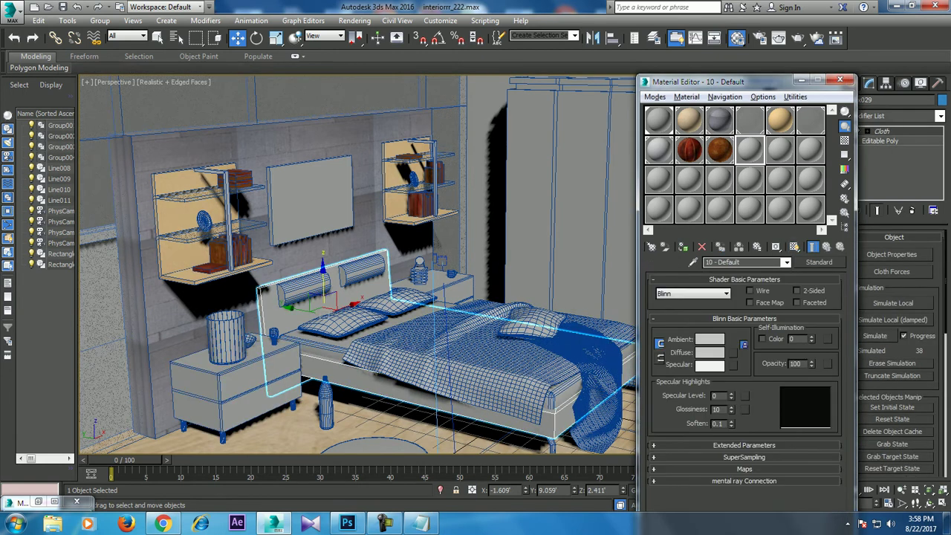
Change the bed's new material type from Standard to VRayMtl
{"action": "left_click", "coordinate": [819, 261]}
{"action": "scroll", "coordinate": [407, 367], "scroll_direction": "down", "scroll_amount": 2}
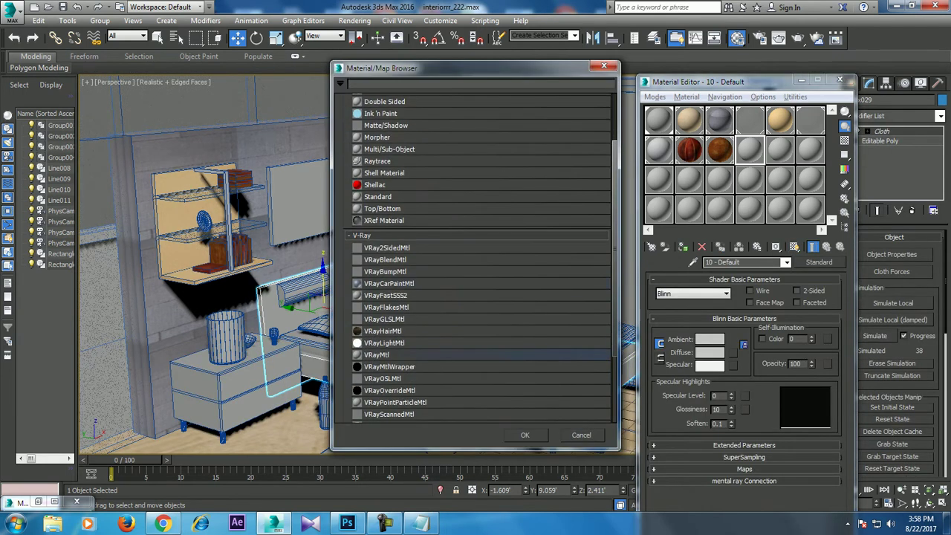
{"action": "double_click", "coordinate": [377, 354]}
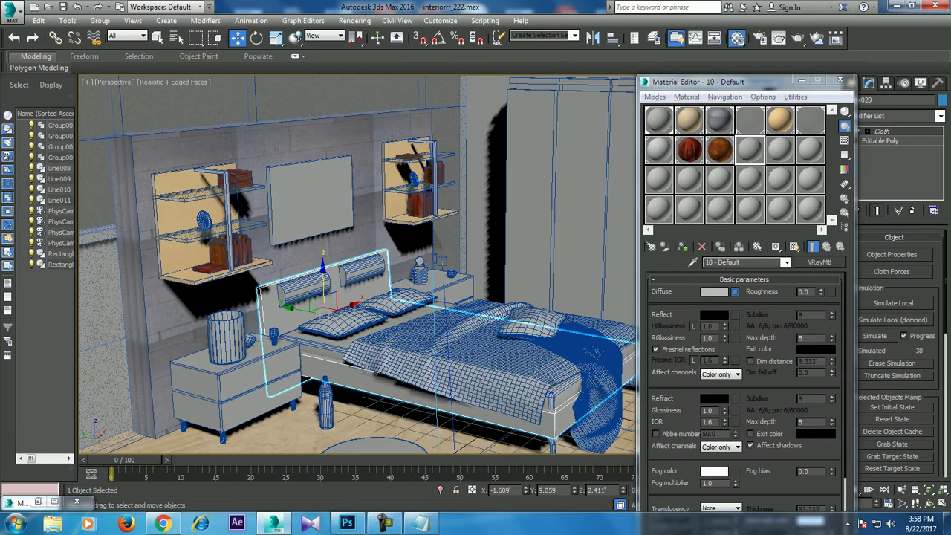
Add a Bitmap diffuse map and preview the textures in the texxx folder
{"action": "left_click", "coordinate": [735, 291]}
{"action": "scroll", "coordinate": [461, 223], "scroll_direction": "up", "scroll_amount": 5}
{"action": "double_click", "coordinate": [387, 125]}
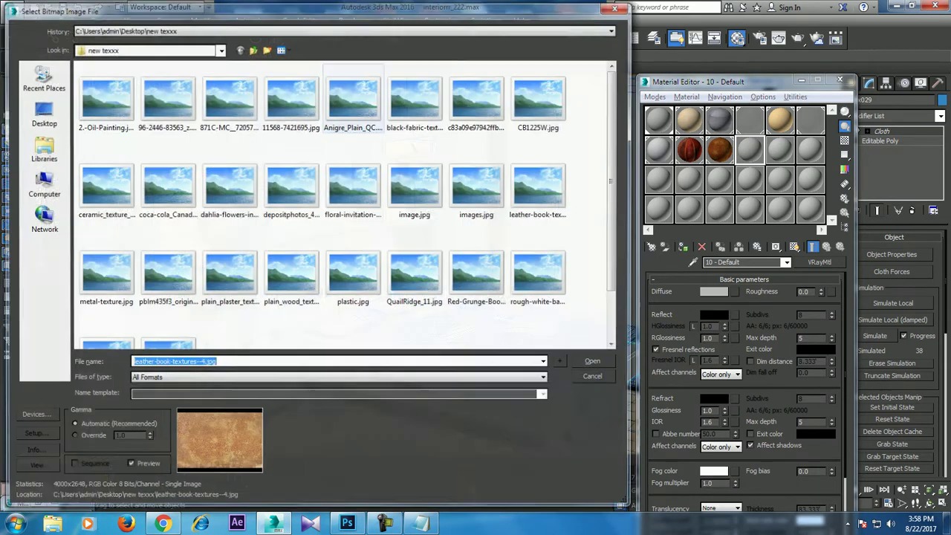
{"action": "left_click", "coordinate": [104, 101]}
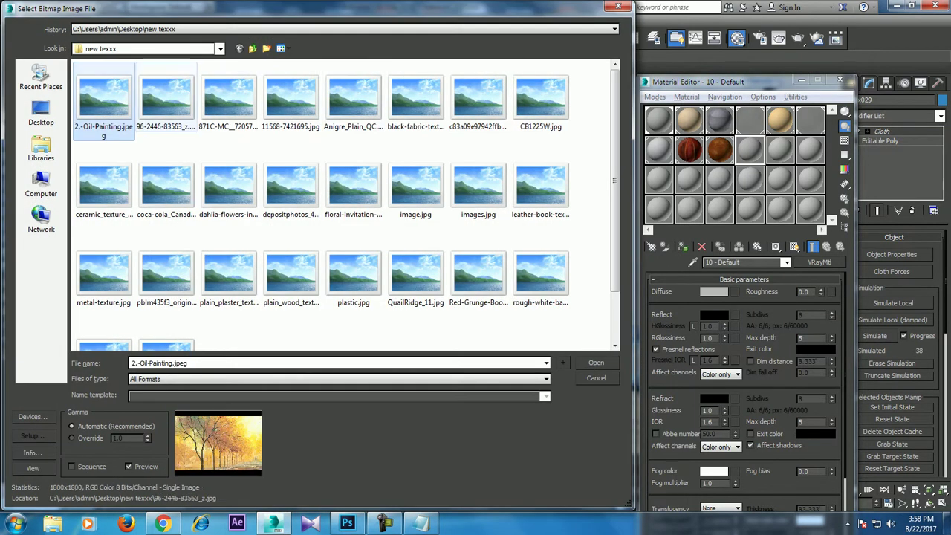
{"action": "key", "text": "Right"}
{"action": "key", "text": "Right"}
{"action": "key", "text": "Right"}
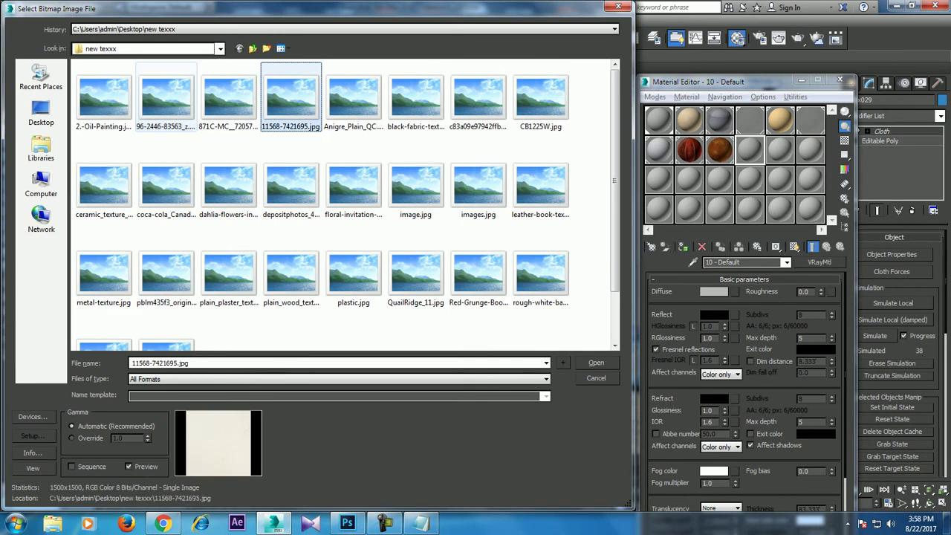
{"action": "right_click", "coordinate": [298, 92]}
{"action": "left_click", "coordinate": [331, 118]}
{"action": "key", "text": "Right"}
{"action": "key", "text": "Right"}
{"action": "key", "text": "Right"}
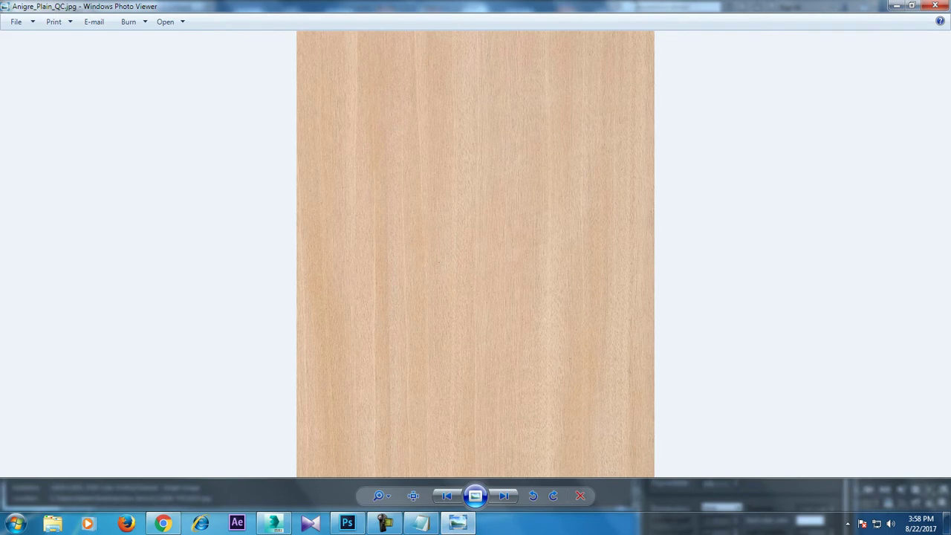
{"action": "key", "text": "Right"}
{"action": "key", "text": "Right"}
{"action": "key", "text": "Right"}
{"action": "key", "text": "Right"}
{"action": "key", "text": "Right"}
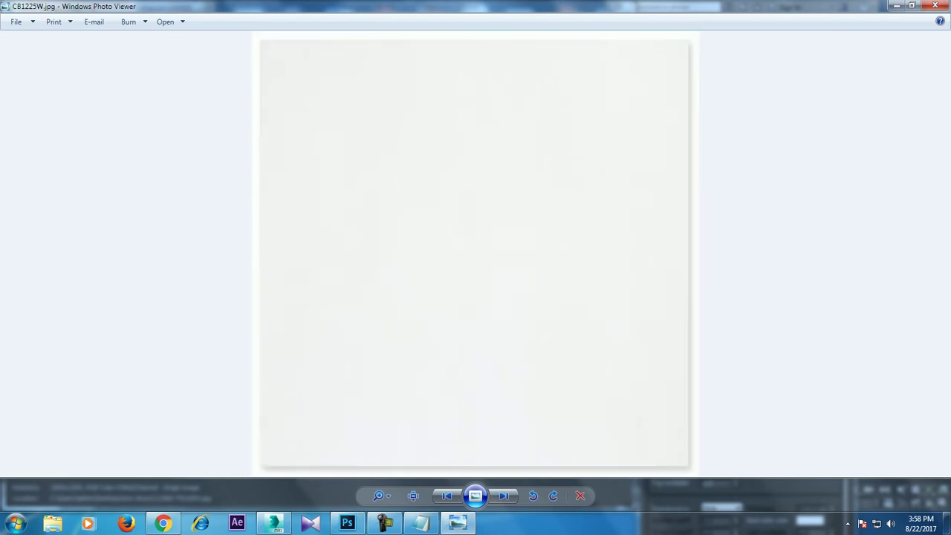
{"action": "key", "text": "Right"}
{"action": "key", "text": "Right"}
{"action": "key", "text": "Right"}
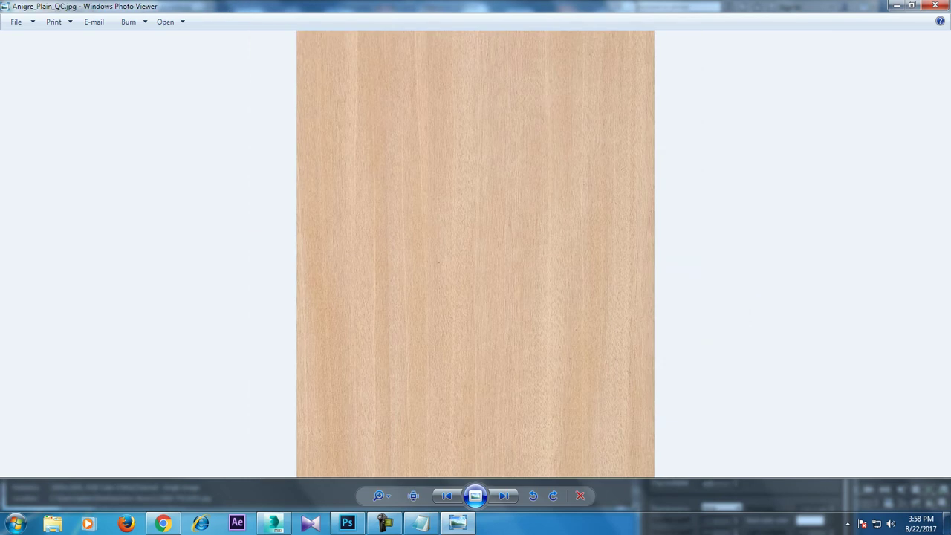
{"action": "left_click", "coordinate": [935, 5]}
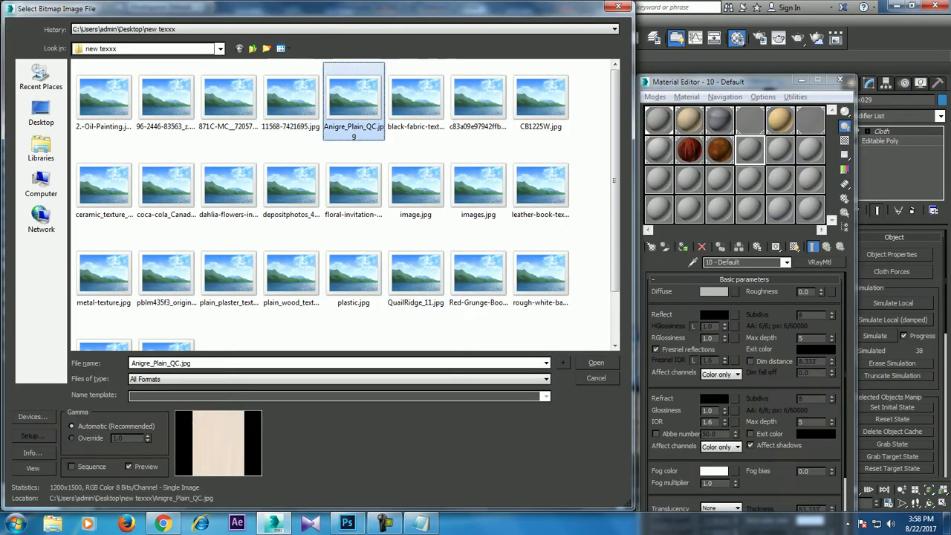
Load Anigre_Plain_QC.jpg as the bed material's diffuse texture
{"action": "double_click", "coordinate": [353, 100]}
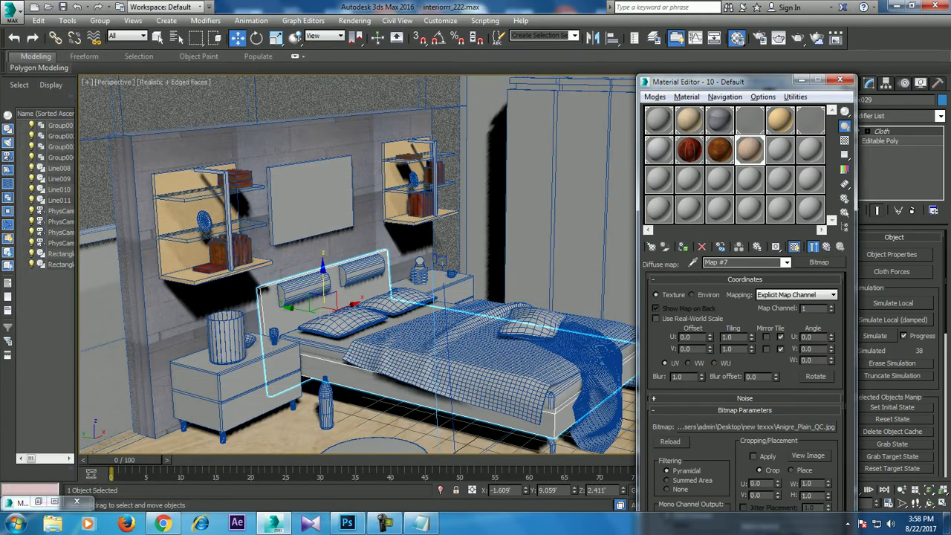
{"action": "scroll", "coordinate": [475, 379], "scroll_direction": "up", "scroll_amount": 3}
{"action": "scroll", "coordinate": [476, 379], "scroll_direction": "up", "scroll_amount": 3}
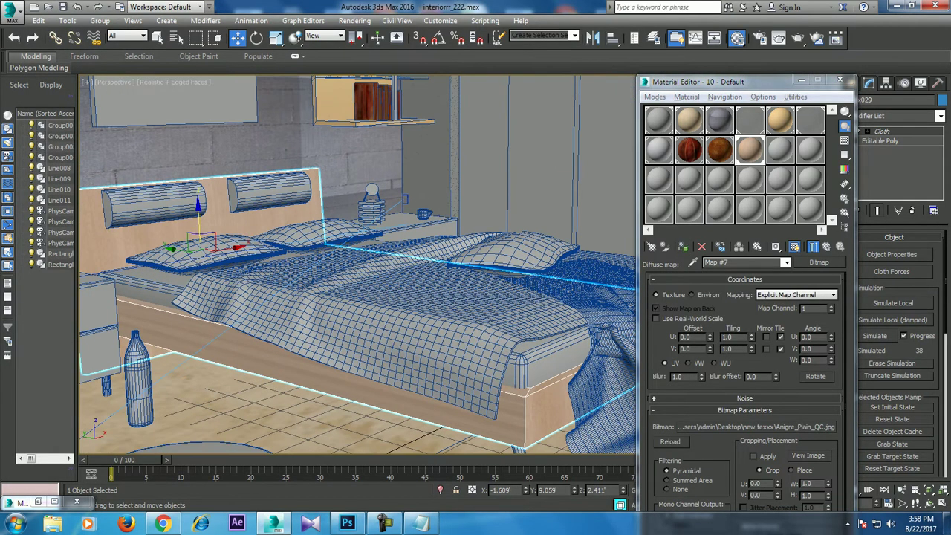
Add a Box UVW Map modifier to the bed with Length 8.298'
{"action": "left_click", "coordinate": [940, 115]}
{"action": "key", "text": "u"}
{"action": "key", "text": "v"}
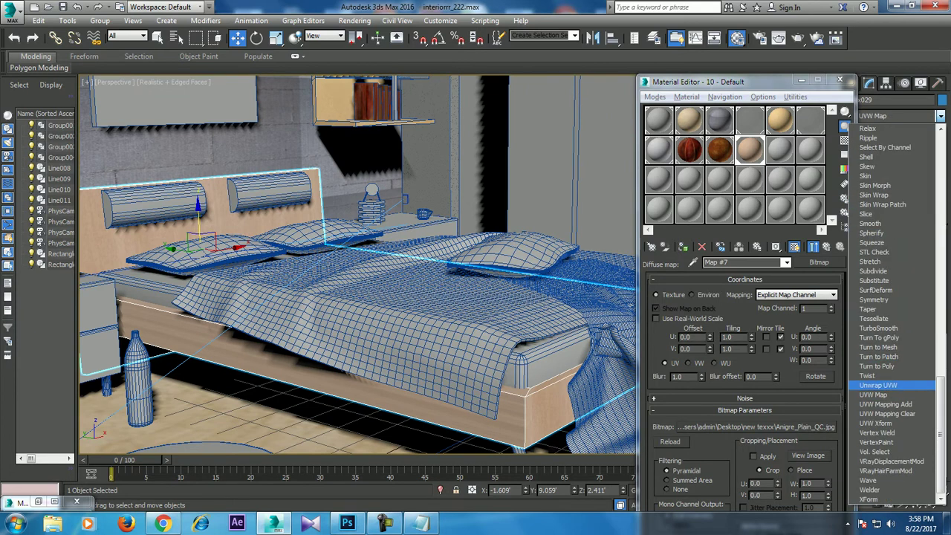
{"action": "key", "text": "Return"}
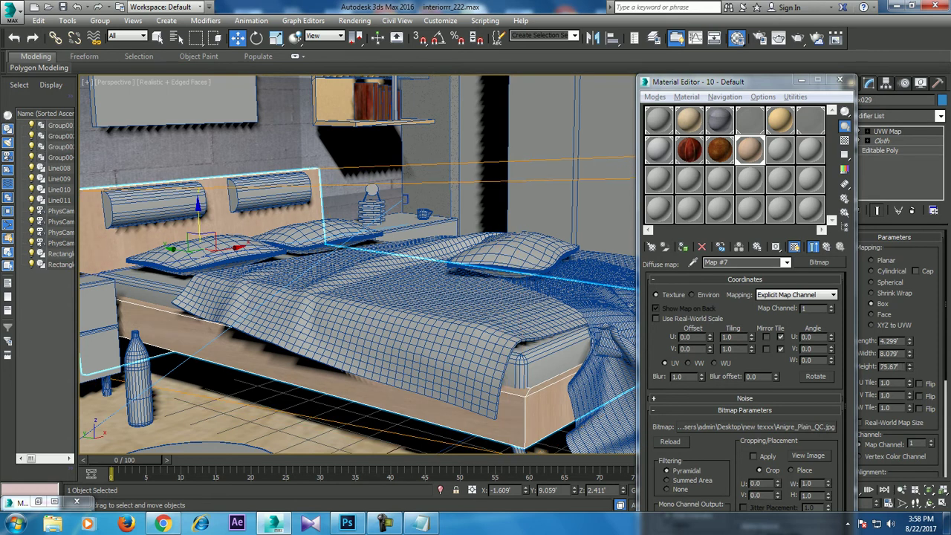
{"action": "left_click_drag", "start_coordinate": [908, 340], "coordinate": [909, 319]}
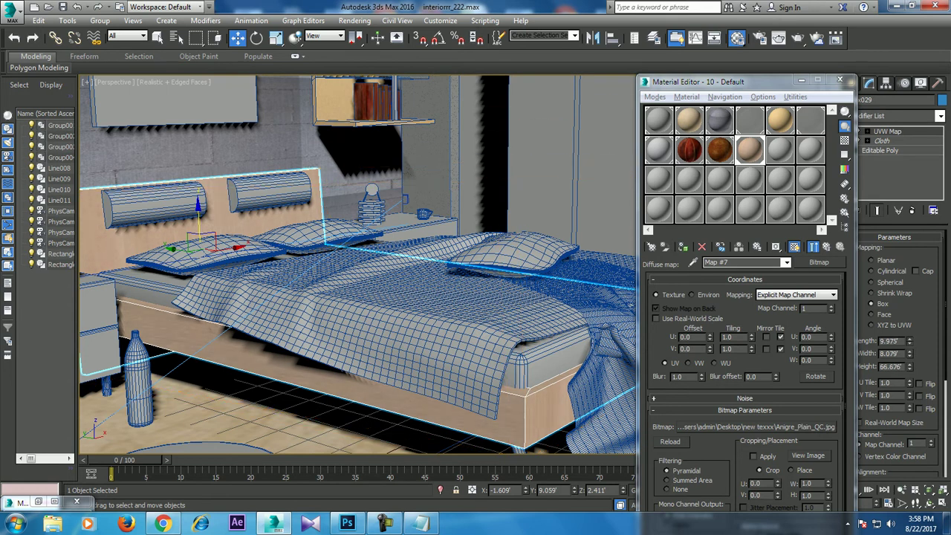
{"action": "middle_click_drag", "start_coordinate": [357, 297], "coordinate": [320, 349], "text": "alt"}
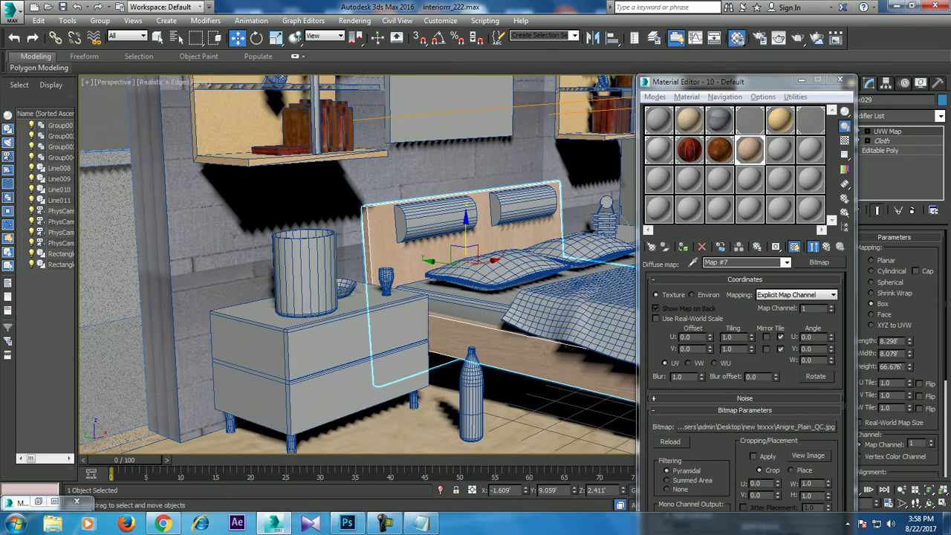
{"action": "middle_click_drag", "start_coordinate": [357, 297], "coordinate": [297, 298], "text": "alt"}
{"action": "scroll", "coordinate": [356, 268], "scroll_direction": "down", "scroll_amount": 4}
{"action": "scroll", "coordinate": [357, 267], "scroll_direction": "down", "scroll_amount": 2}
{"action": "middle_click_drag", "start_coordinate": [357, 298], "coordinate": [297, 298], "text": "alt"}
Make slot 11 a VRayMtl for the selected wall picture frame
{"action": "left_click", "coordinate": [781, 149]}
{"action": "left_click", "coordinate": [382, 230]}
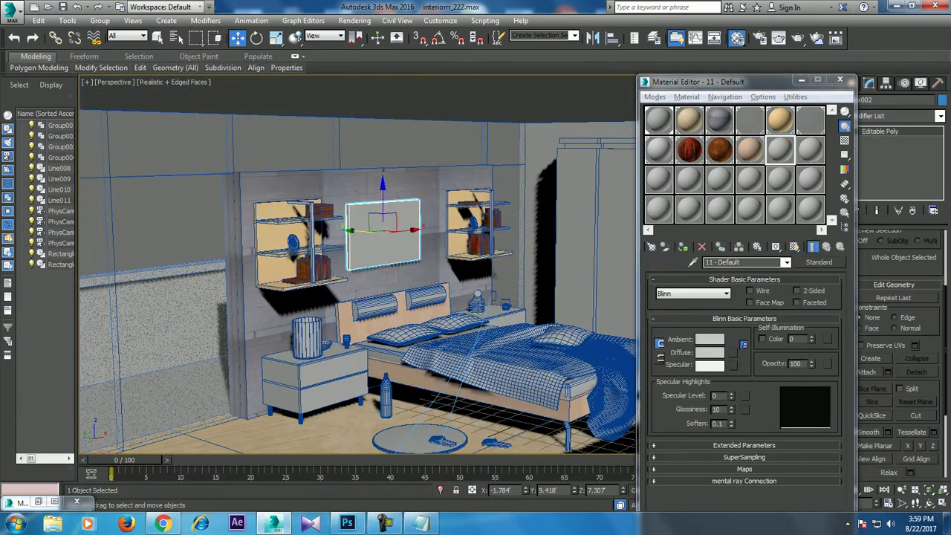
{"action": "middle_click_drag", "start_coordinate": [382, 231], "coordinate": [353, 227], "text": "alt"}
{"action": "left_click", "coordinate": [820, 262]}
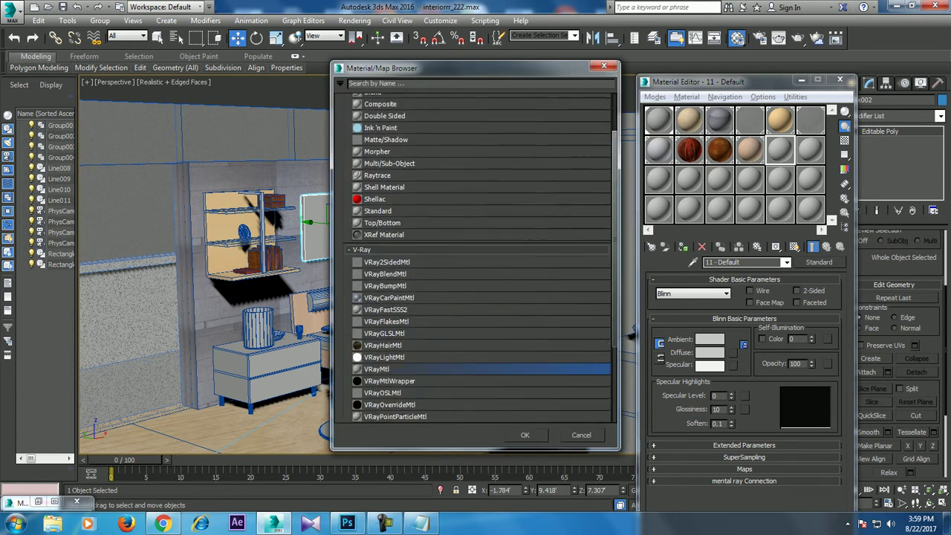
{"action": "double_click", "coordinate": [386, 368]}
Add a Bitmap diffuse map and preview the texture images full size
{"action": "left_click", "coordinate": [735, 291]}
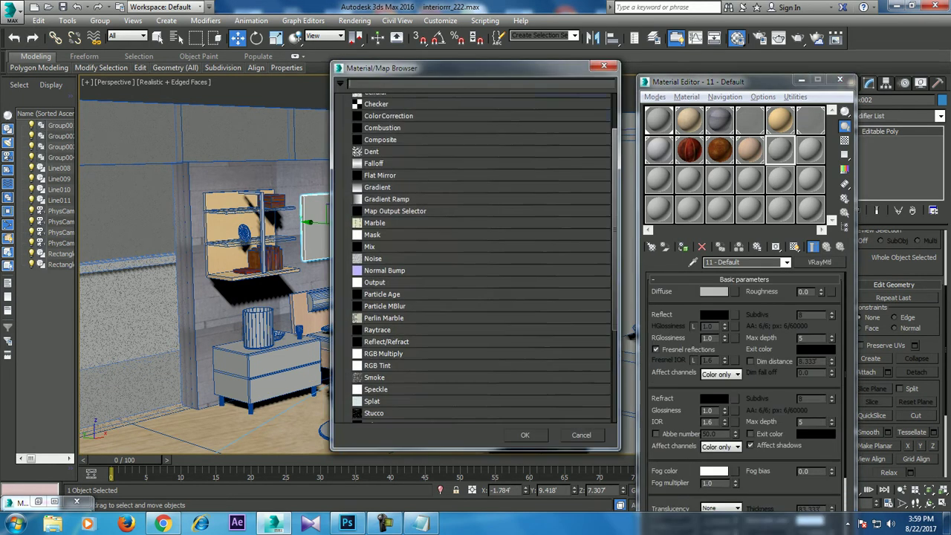
{"action": "double_click", "coordinate": [374, 126]}
{"action": "right_click", "coordinate": [352, 111]}
{"action": "left_click", "coordinate": [385, 137]}
Step through the preview images past the painting, plaster and wood textures, then close Photo Viewer
{"action": "key", "text": "Right"}
{"action": "key", "text": "Right"}
{"action": "key", "text": "Right"}
{"action": "key", "text": "Right"}
{"action": "key", "text": "Right"}
{"action": "key", "text": "Right"}
{"action": "key", "text": "Right"}
{"action": "key", "text": "Right"}
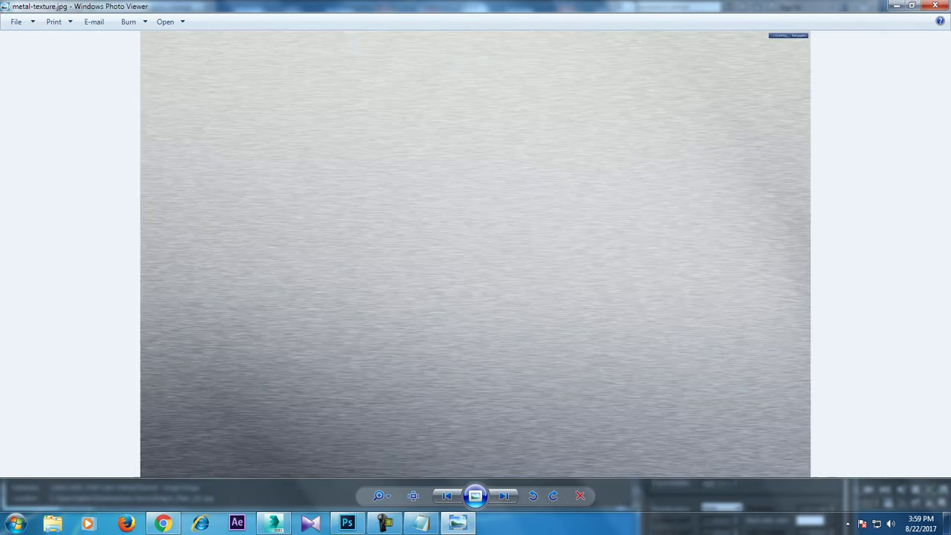
{"action": "key", "text": "Right"}
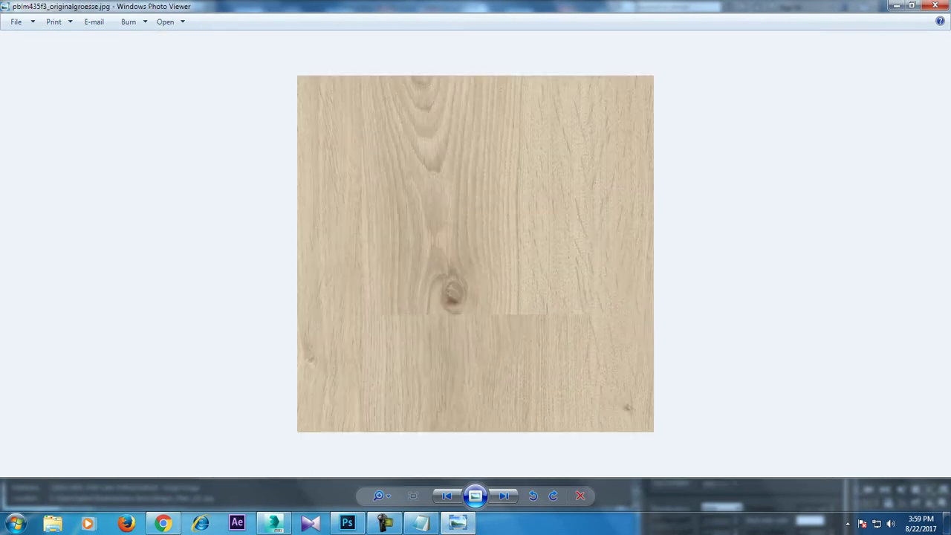
{"action": "key", "text": "Right"}
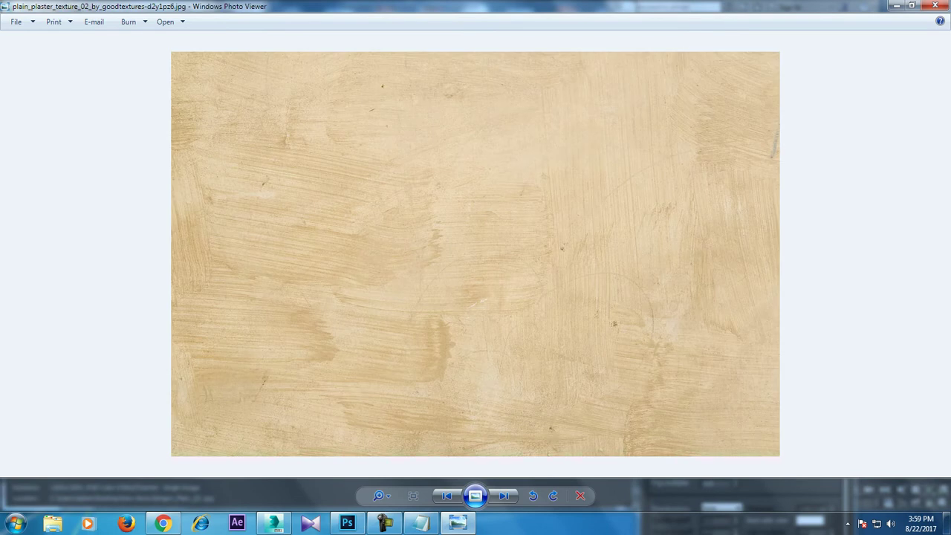
{"action": "key", "text": "Right"}
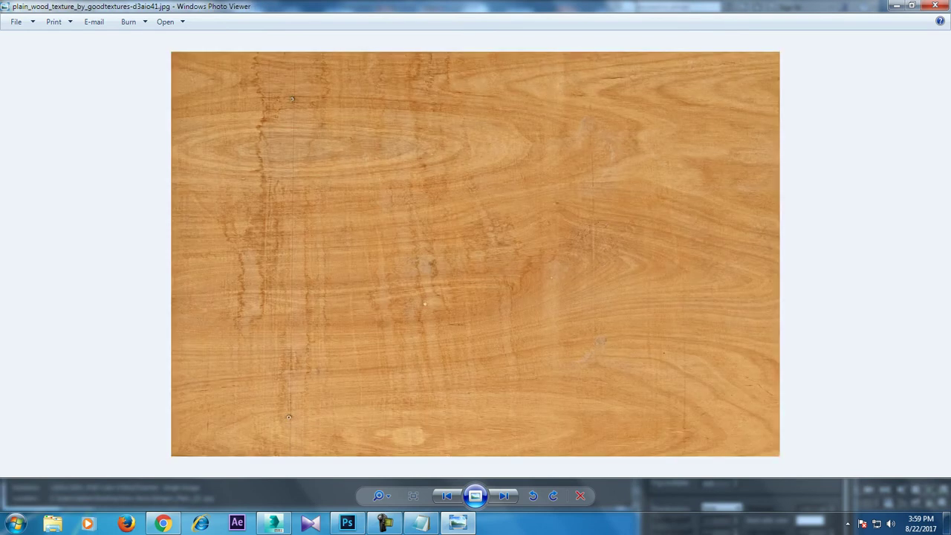
{"action": "key", "text": "Left"}
{"action": "key", "text": "Right"}
{"action": "key", "text": "Right"}
{"action": "key", "text": "Right"}
{"action": "key", "text": "Right"}
{"action": "key", "text": "Right"}
{"action": "key", "text": "Right"}
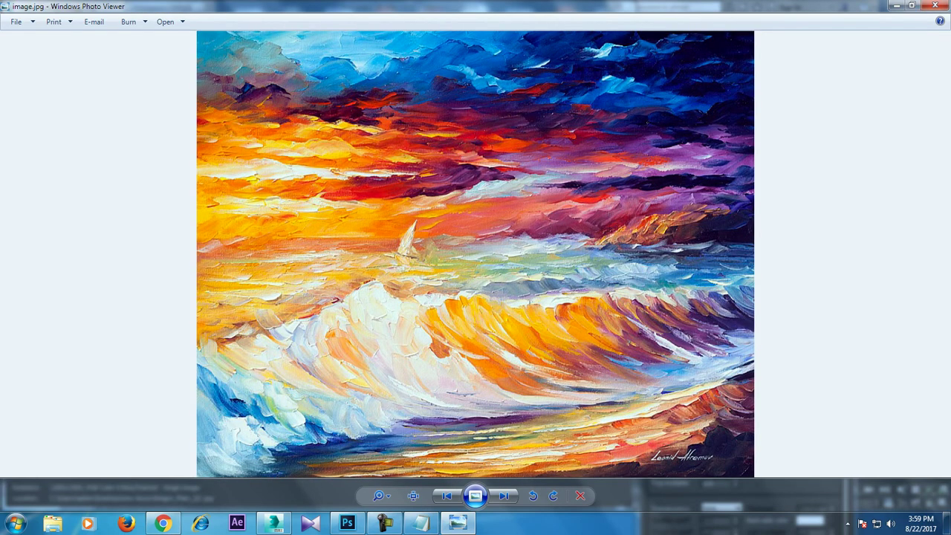
{"action": "left_click", "coordinate": [935, 5]}
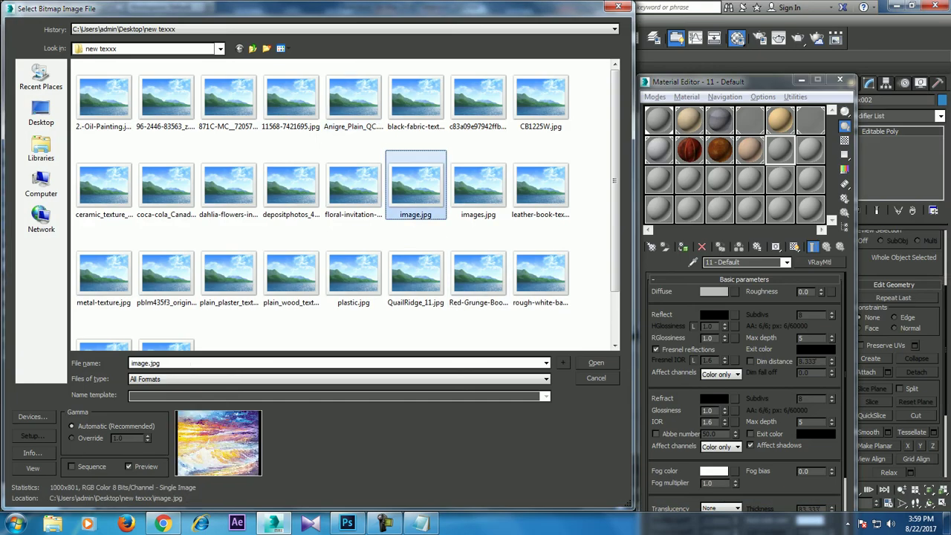
Load image.jpg as material 11's diffuse bitmap and show it shaded in the viewport
{"action": "double_click", "coordinate": [416, 186]}
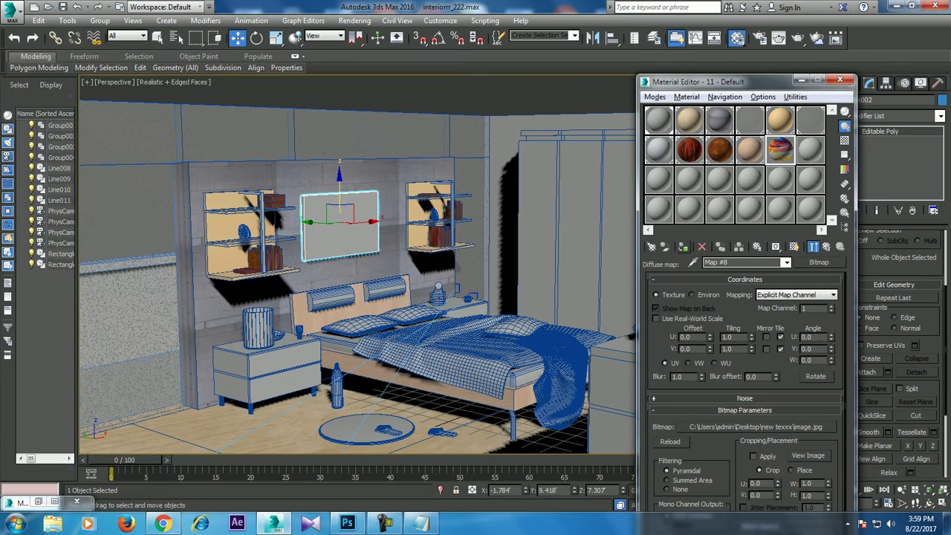
{"action": "left_click", "coordinate": [794, 247]}
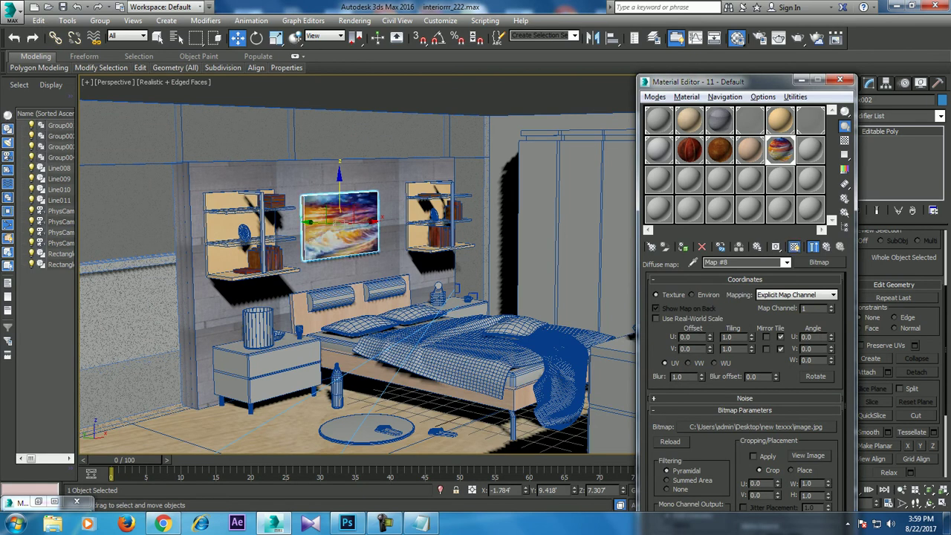
{"action": "scroll", "coordinate": [439, 445], "scroll_direction": "up", "scroll_amount": 1}
{"action": "scroll", "coordinate": [438, 446], "scroll_direction": "up", "scroll_amount": 2}
{"action": "scroll", "coordinate": [438, 446], "scroll_direction": "up", "scroll_amount": 1}
{"action": "middle_click_drag", "start_coordinate": [223, 335], "coordinate": [327, 319]}
{"action": "left_click", "coordinate": [312, 327]}
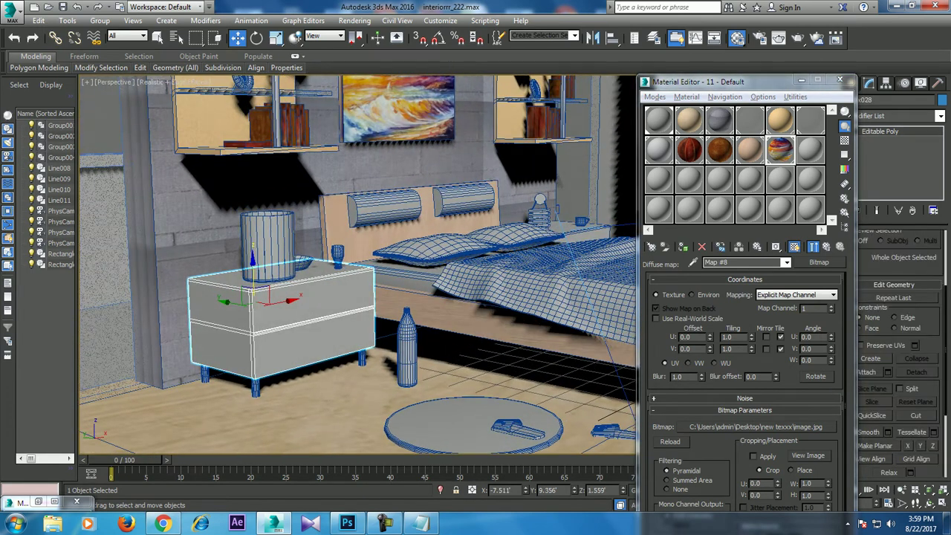
Turn empty material slot 12 into a VRayMtl for the nightstand
{"action": "left_click", "coordinate": [810, 148]}
{"action": "left_click", "coordinate": [819, 262]}
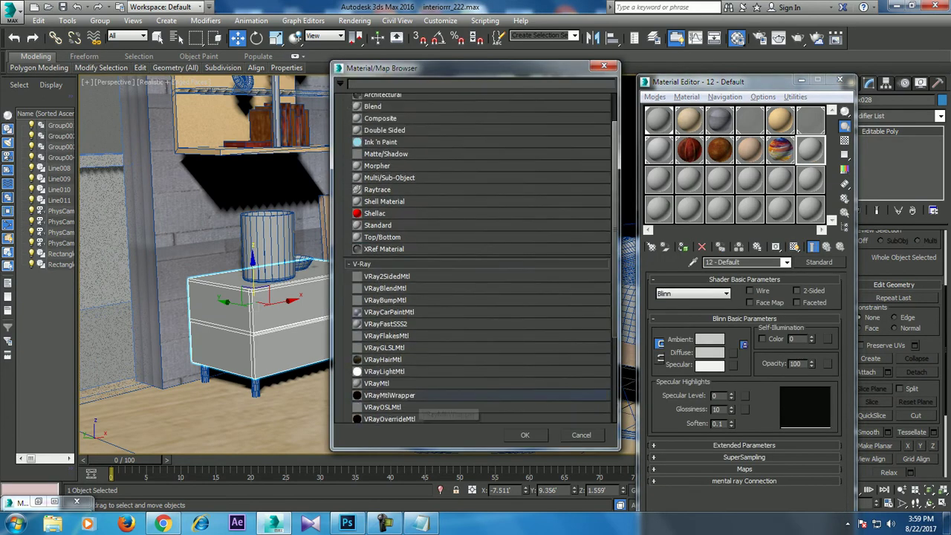
{"action": "double_click", "coordinate": [386, 383]}
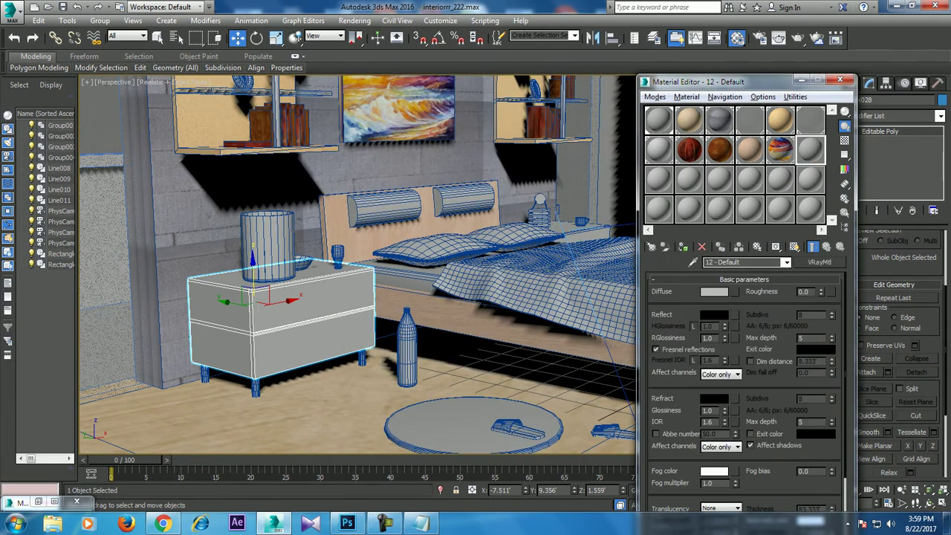
Load the plain wood texture image as material 12's diffuse bitmap
{"action": "left_click", "coordinate": [735, 292]}
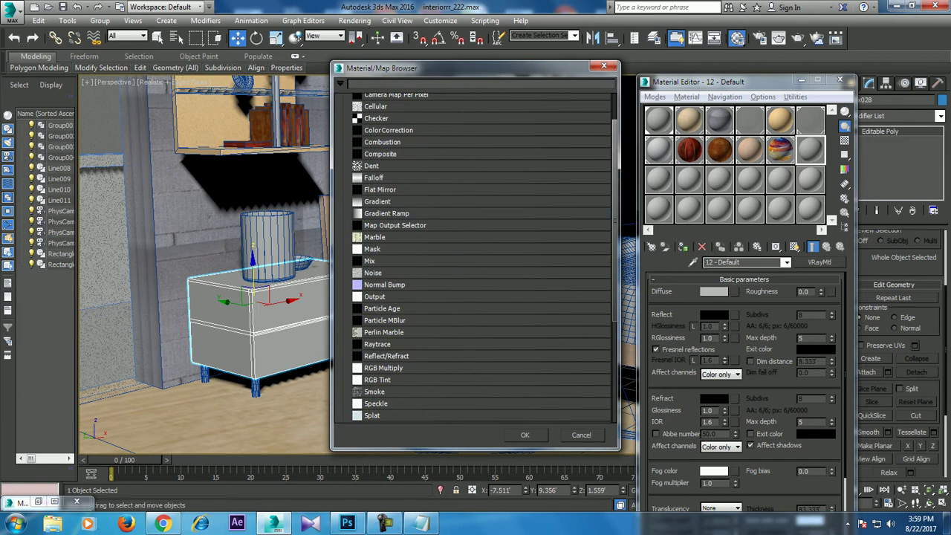
{"action": "scroll", "coordinate": [413, 250], "scroll_direction": "up", "scroll_amount": 2}
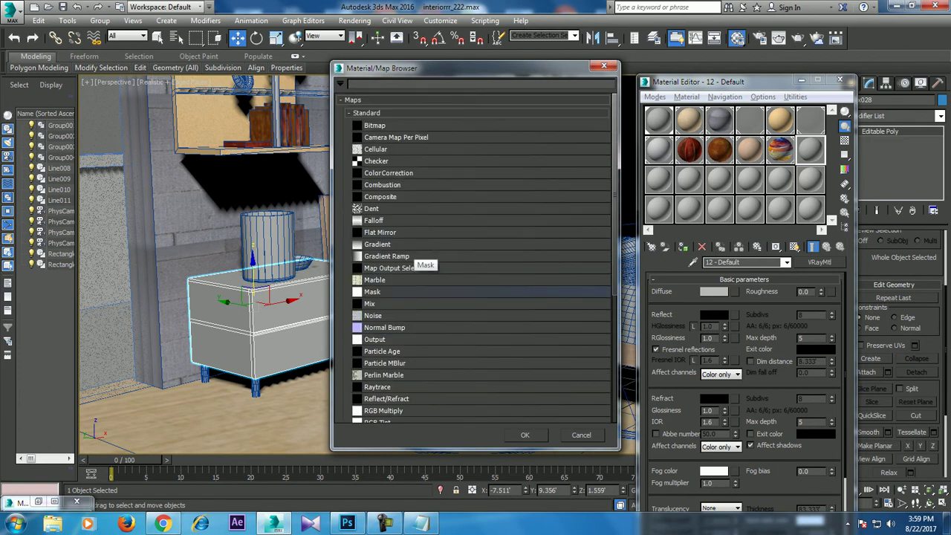
{"action": "double_click", "coordinate": [387, 125]}
{"action": "left_click", "coordinate": [478, 279]}
{"action": "left_click", "coordinate": [415, 279]}
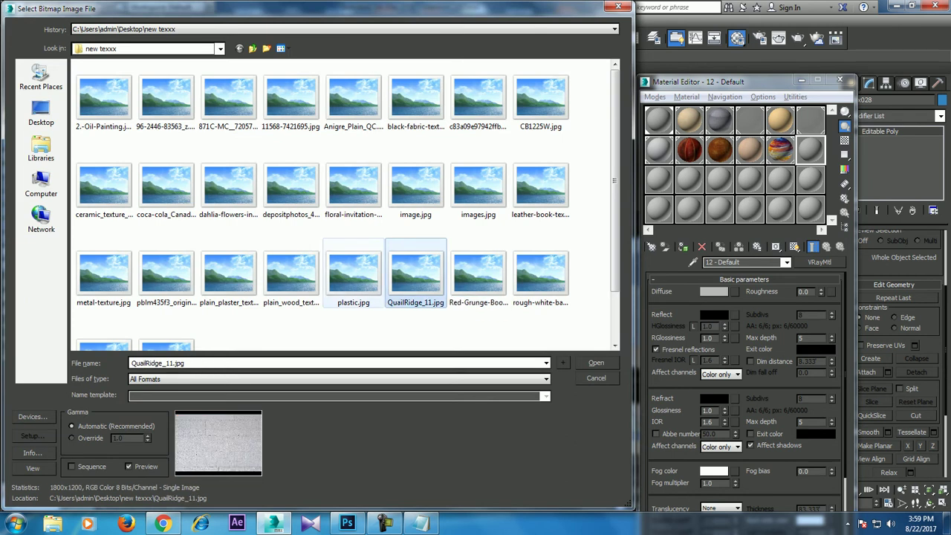
{"action": "left_click", "coordinate": [353, 279]}
{"action": "left_click", "coordinate": [291, 275]}
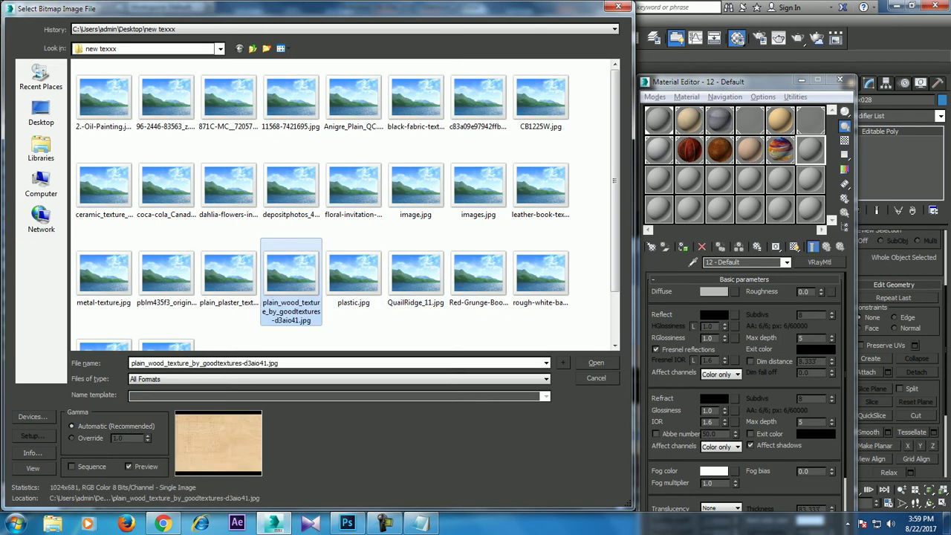
{"action": "double_click", "coordinate": [291, 275]}
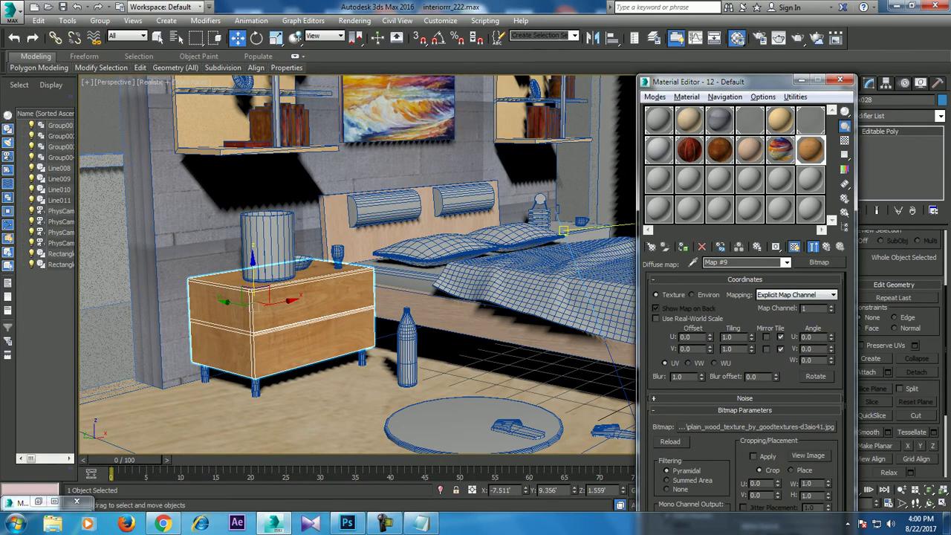
{"action": "left_click", "coordinate": [535, 275]}
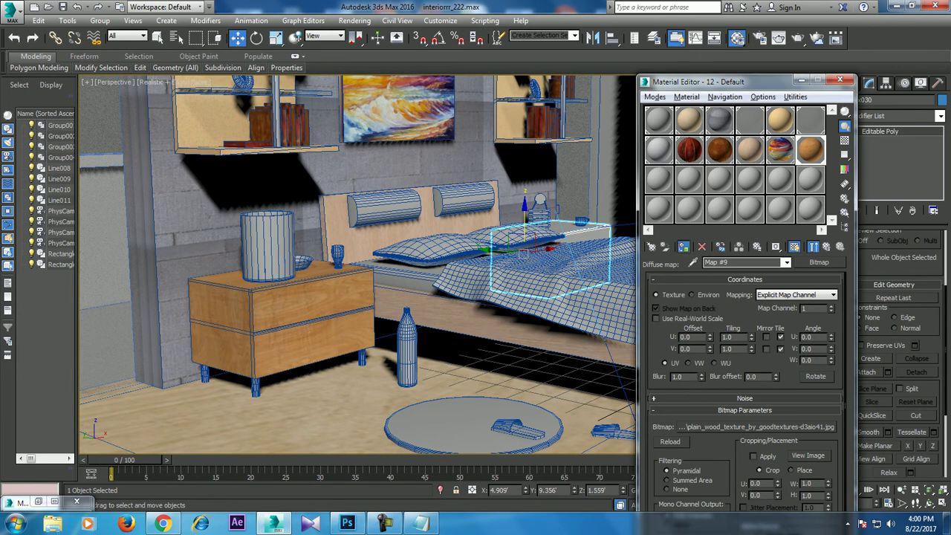
{"action": "mouse_move", "coordinate": [357, 268]}
{"action": "middle_mouse_down", "text": "alt"}
{"action": "mouse_move", "coordinate": [409, 286]}
{"action": "mouse_move", "coordinate": [427, 320]}
{"action": "middle_mouse_up", "text": "alt"}
Switch the viewport to PhysCamera002 and click the bottle and round rug
{"action": "key", "text": "c"}
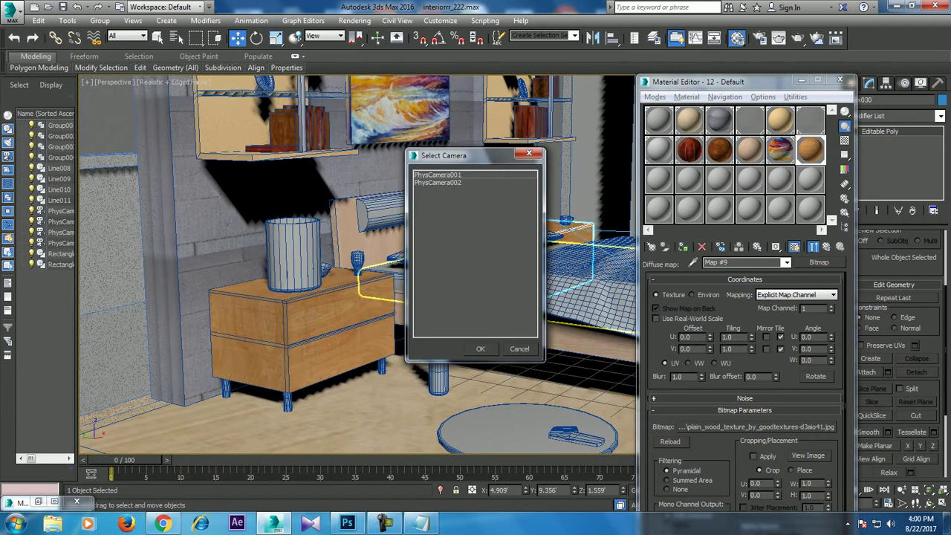
{"action": "double_click", "coordinate": [440, 182]}
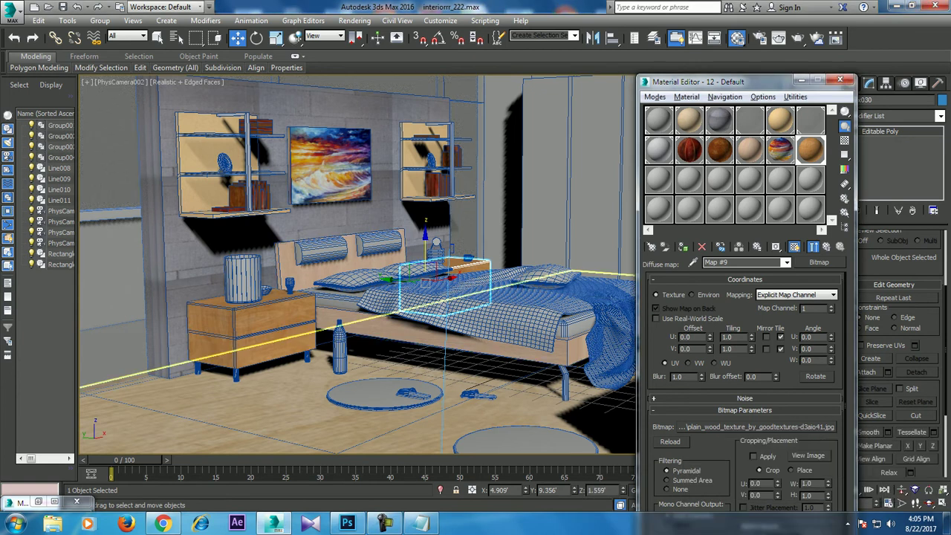
{"action": "left_click", "coordinate": [339, 343]}
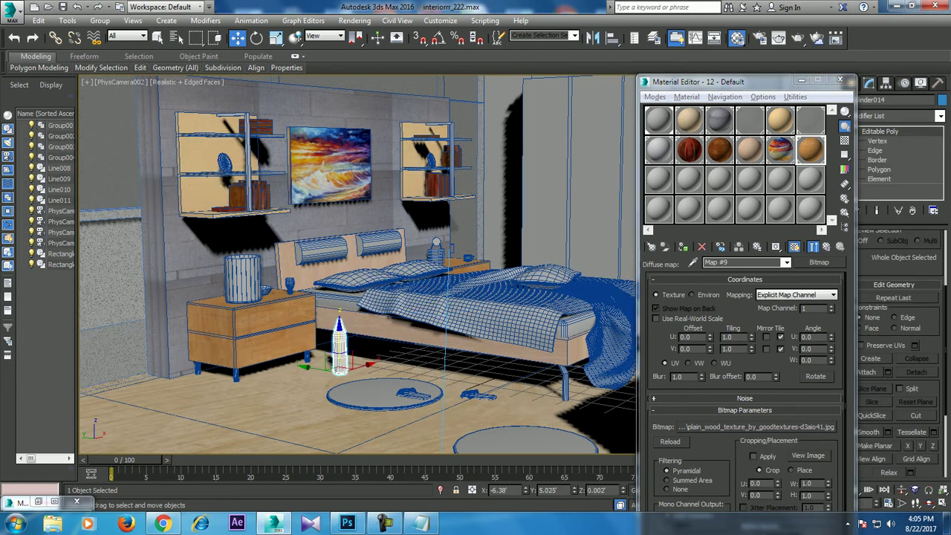
{"action": "left_click", "coordinate": [371, 401]}
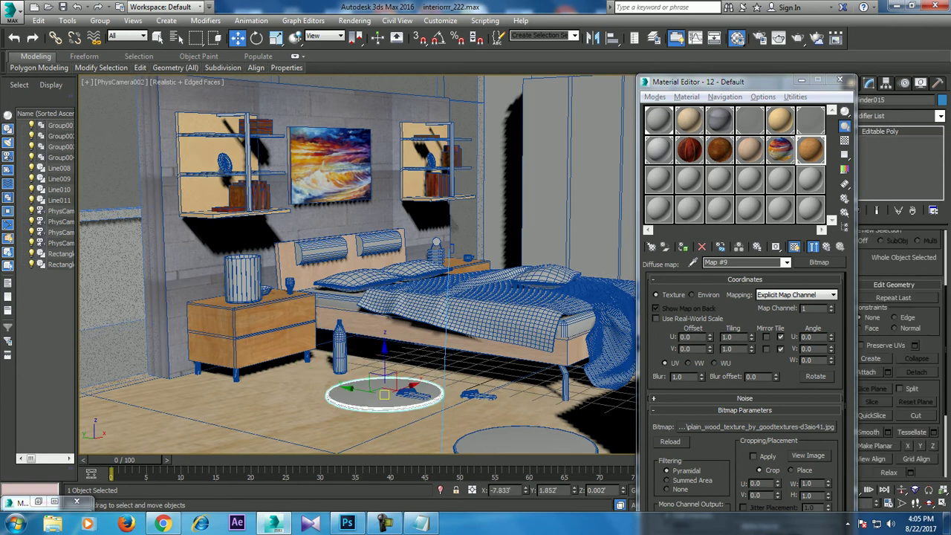
Select three of the nightstand legs and switch to wireframe display
{"action": "left_click", "coordinate": [253, 335]}
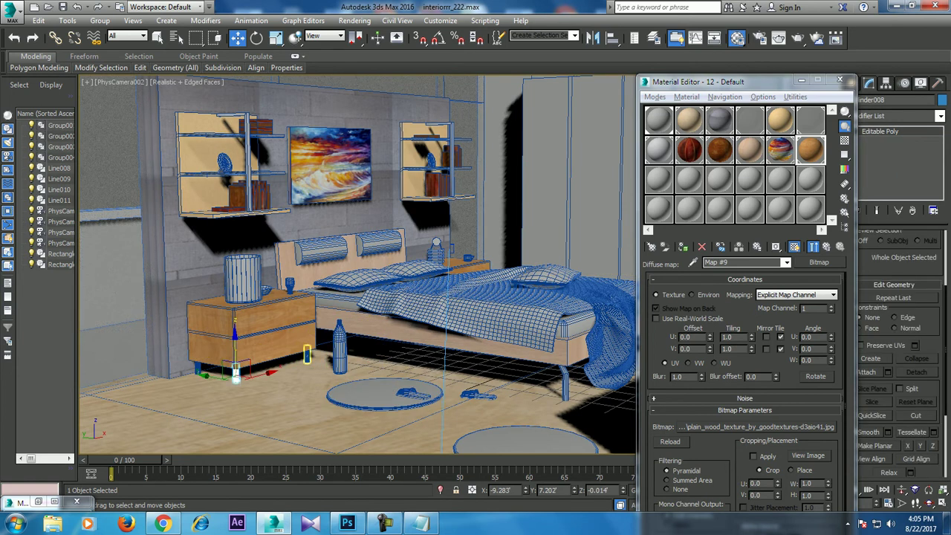
{"action": "left_click", "coordinate": [167, 334], "text": "ctrl"}
{"action": "left_click", "coordinate": [197, 364], "text": "ctrl"}
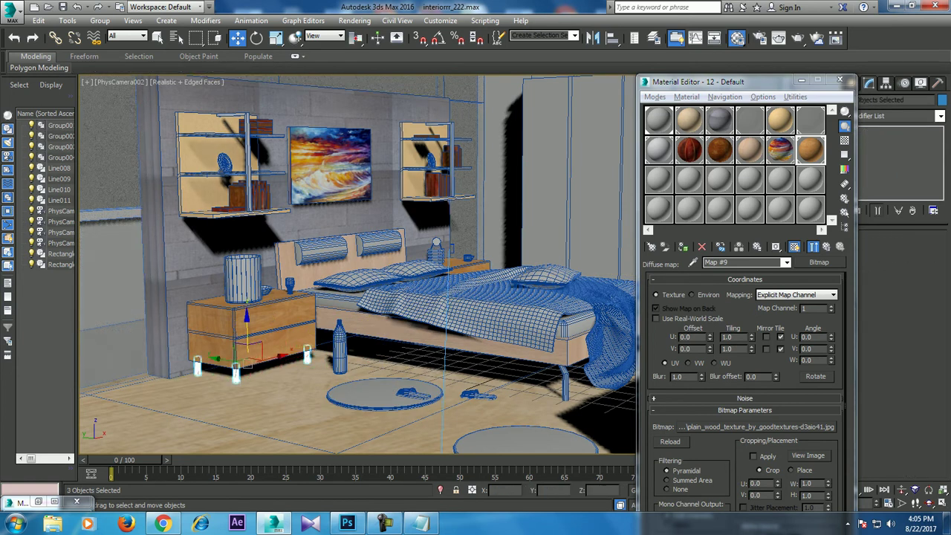
{"action": "key", "text": "F3"}
Add the fourth leg to the selection and open 07 - Default's metal-texture.jpg diffuse map
{"action": "left_click", "coordinate": [269, 349], "text": "ctrl"}
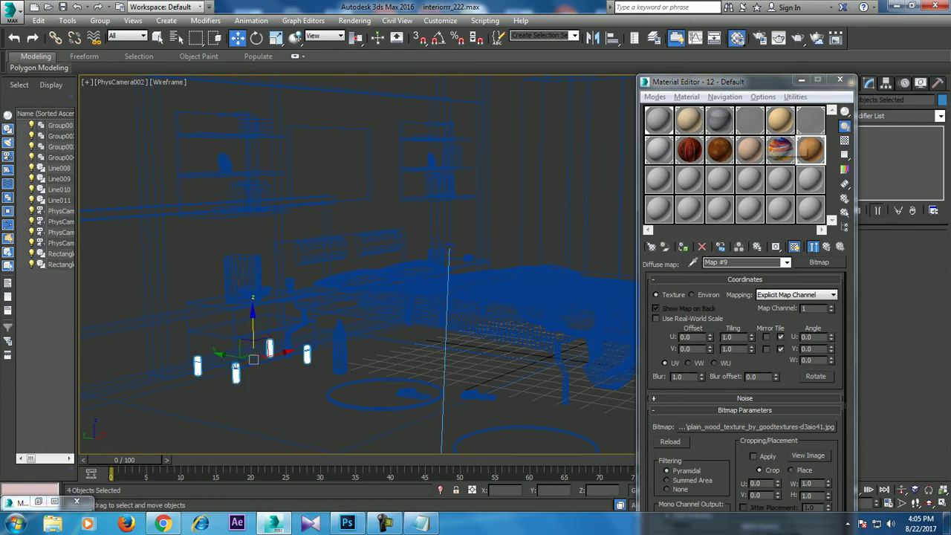
{"action": "left_click", "coordinate": [810, 119]}
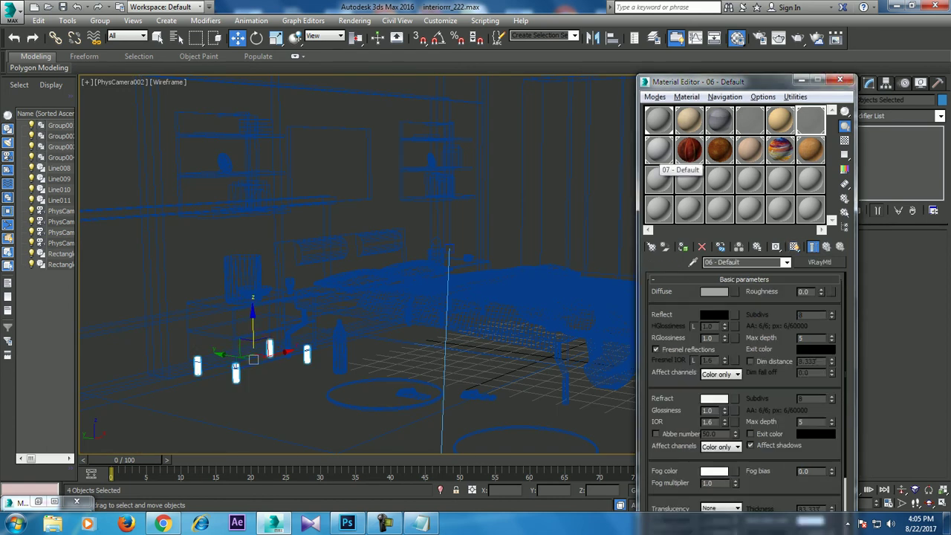
{"action": "left_click", "coordinate": [660, 153]}
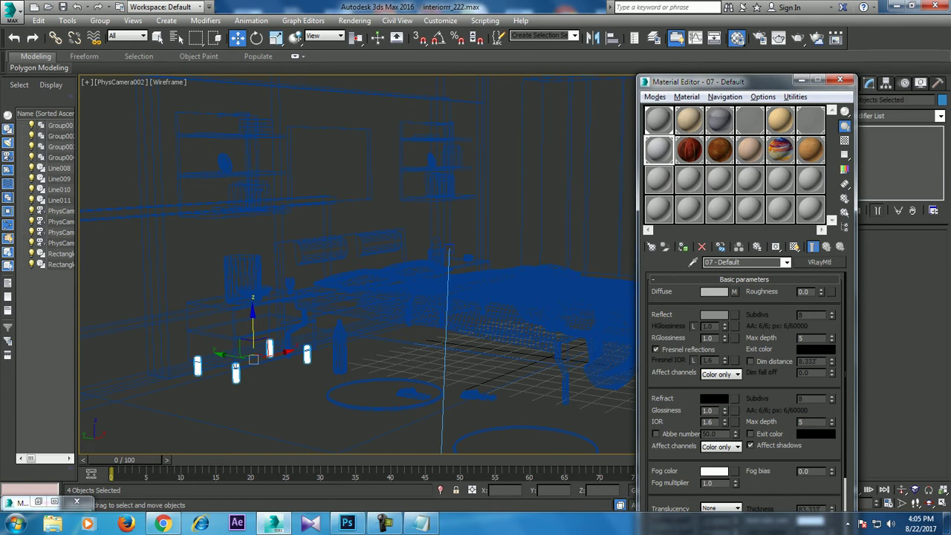
{"action": "left_click", "coordinate": [734, 291]}
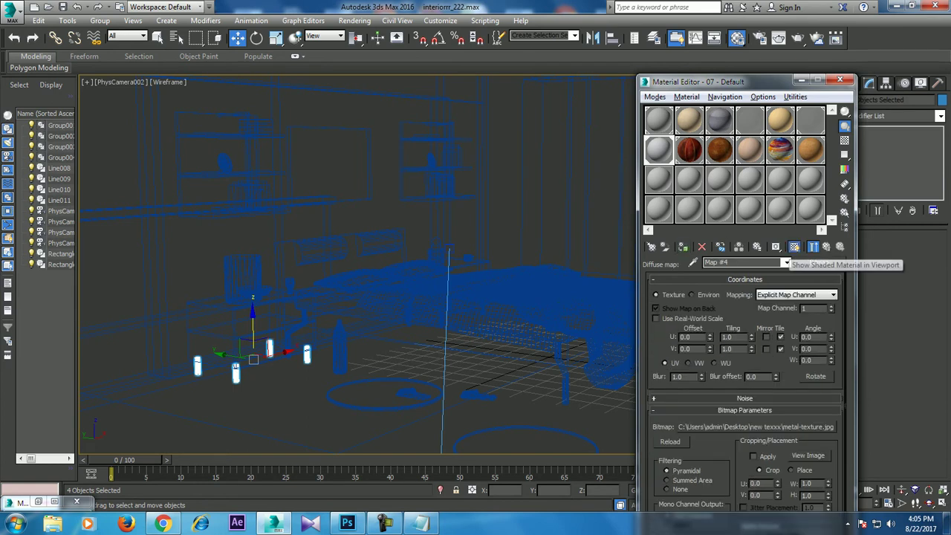
{"action": "key", "text": "F3"}
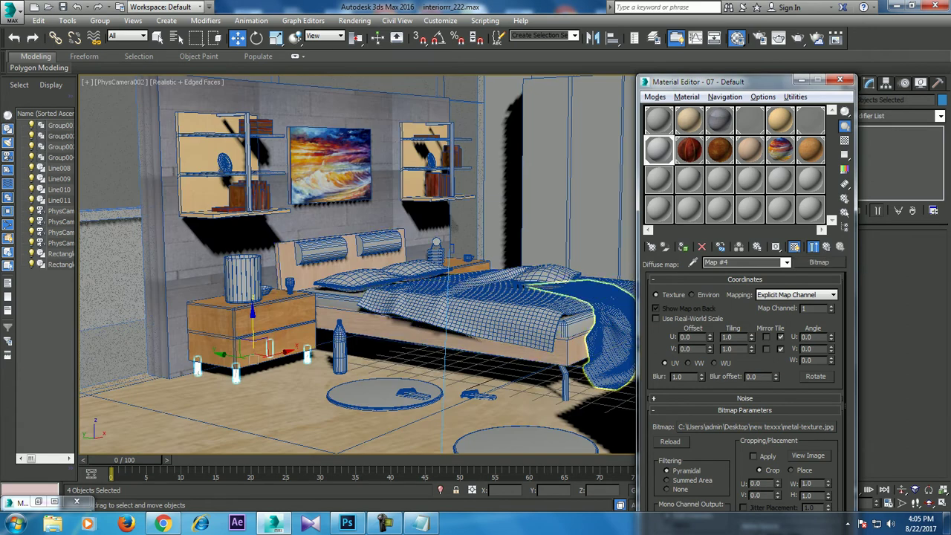
In the perspective view, select the four metal legs of the far nightstand
{"action": "key", "text": "p"}
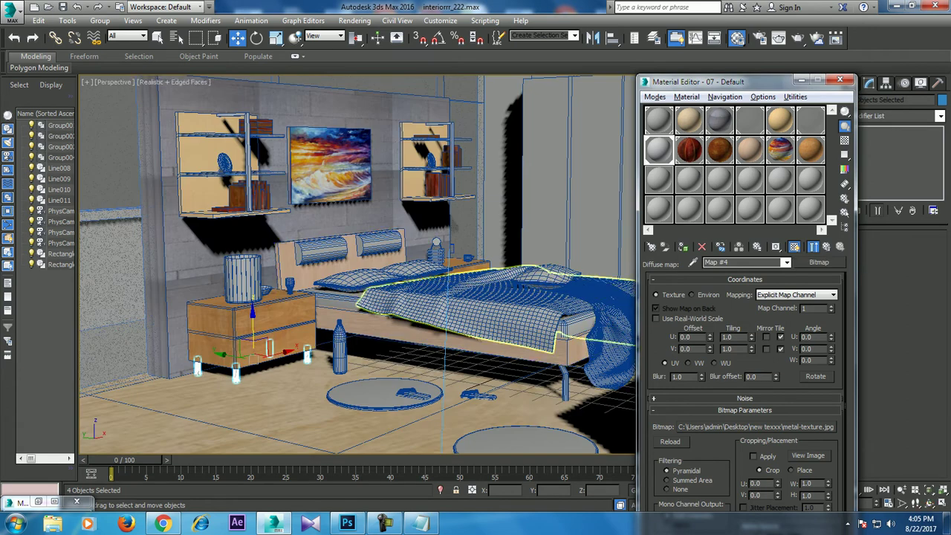
{"action": "scroll", "coordinate": [357, 264], "scroll_direction": "up", "scroll_amount": 5}
{"action": "scroll", "coordinate": [357, 264], "scroll_direction": "up", "scroll_amount": 5}
{"action": "scroll", "coordinate": [357, 264], "scroll_direction": "up", "scroll_amount": 5}
{"action": "scroll", "coordinate": [357, 264], "scroll_direction": "up", "scroll_amount": 3}
{"action": "scroll", "coordinate": [357, 264], "scroll_direction": "down", "scroll_amount": 3}
{"action": "left_click", "coordinate": [484, 269]}
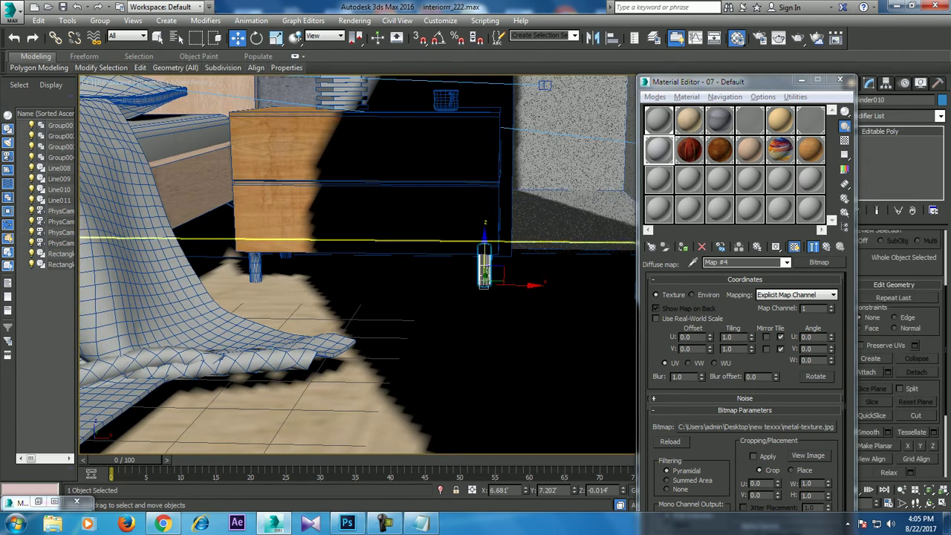
{"action": "left_click", "coordinate": [255, 266], "text": "ctrl"}
{"action": "left_click", "coordinate": [284, 234], "text": "ctrl"}
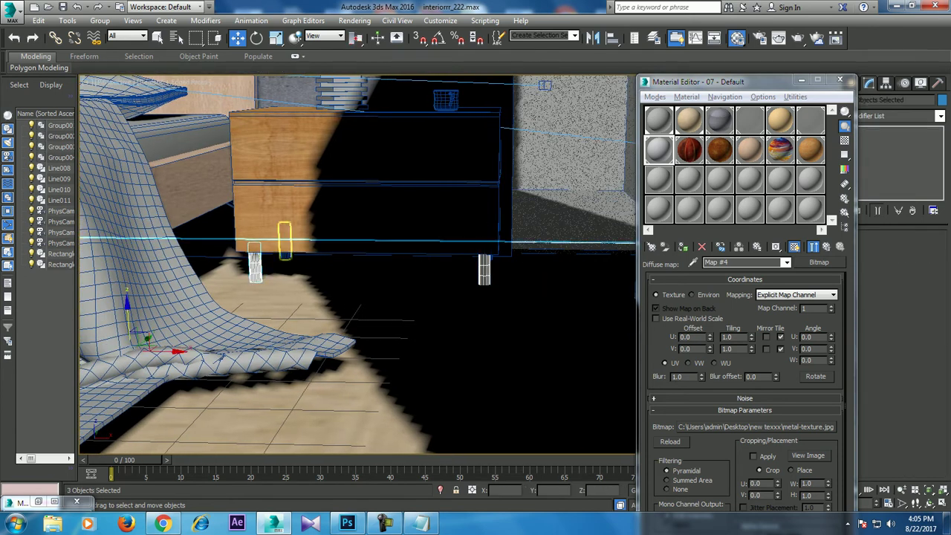
{"action": "key", "text": "F3"}
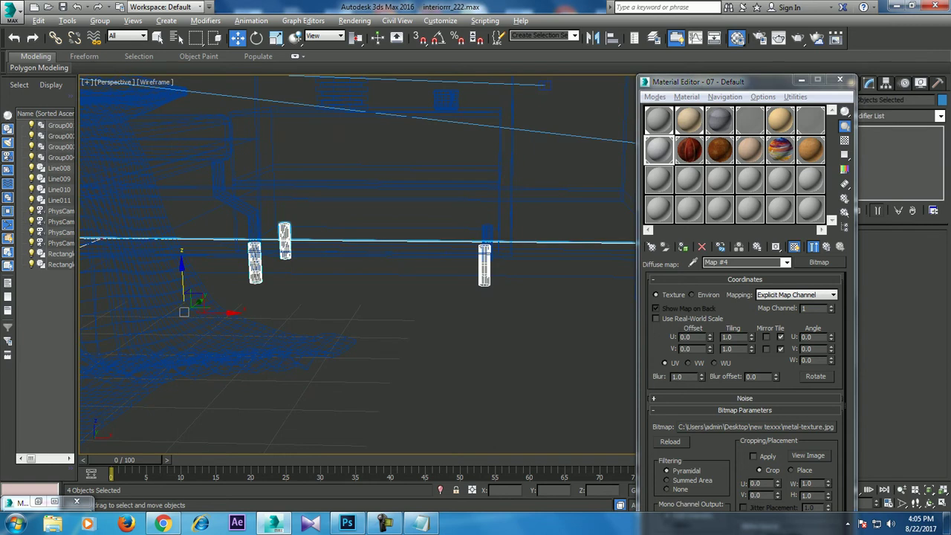
{"action": "left_click", "coordinate": [486, 236], "text": "ctrl"}
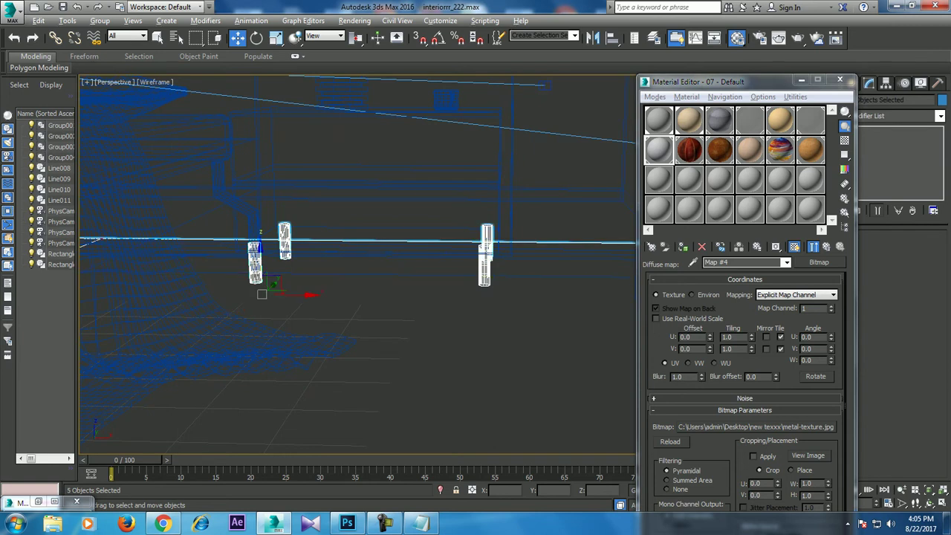
{"action": "left_click", "coordinate": [255, 264], "text": "alt"}
{"action": "key", "text": "F3"}
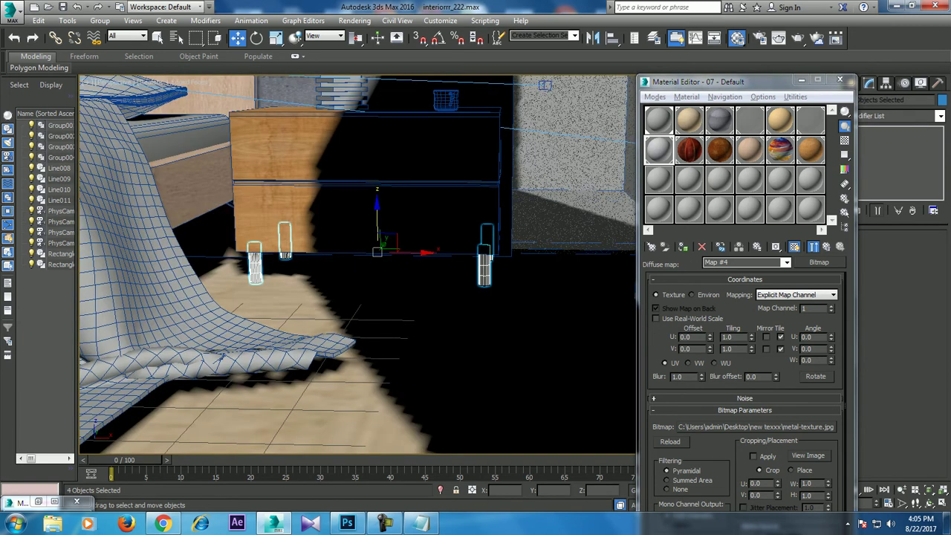
Select the bedspread cloth and pick the empty material slot '13 - Default' for it
{"action": "key", "text": "z"}
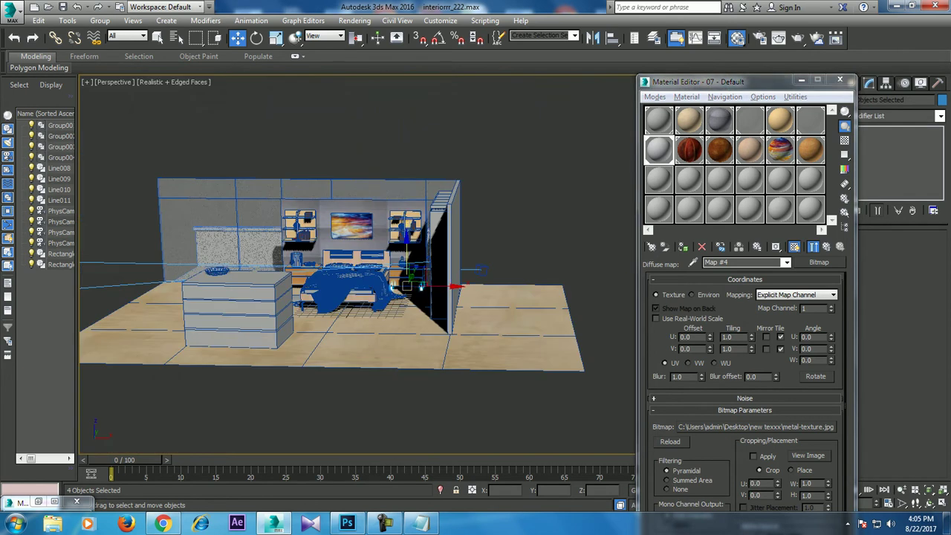
{"action": "scroll", "coordinate": [384, 290], "scroll_direction": "up", "scroll_amount": 2}
{"action": "scroll", "coordinate": [383, 289], "scroll_direction": "up", "scroll_amount": 1}
{"action": "scroll", "coordinate": [383, 290], "scroll_direction": "up", "scroll_amount": 1}
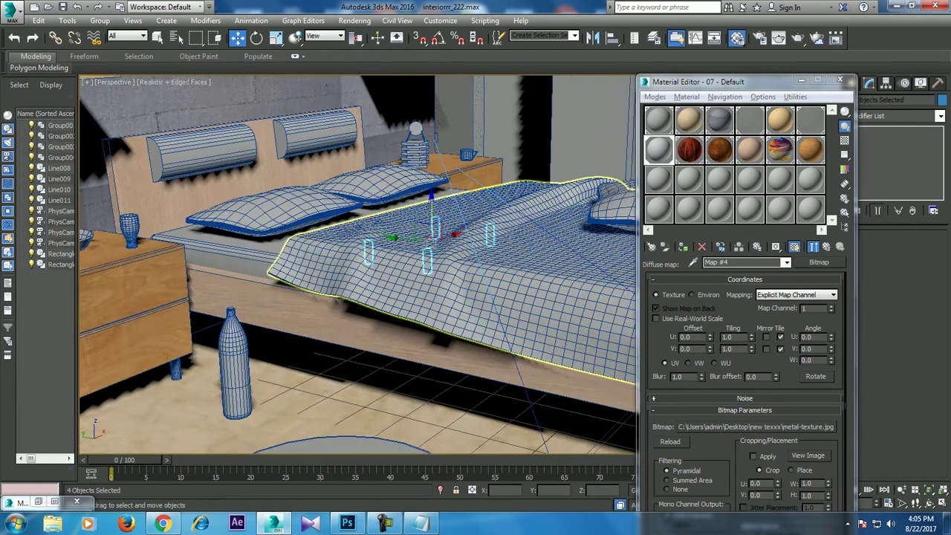
{"action": "scroll", "coordinate": [383, 290], "scroll_direction": "up", "scroll_amount": 1}
{"action": "left_click", "coordinate": [384, 290]}
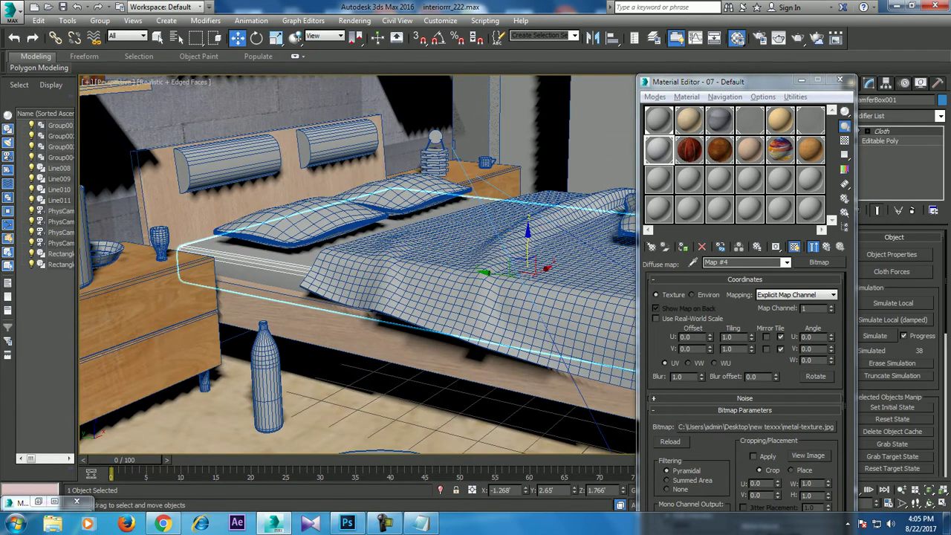
{"action": "left_click", "coordinate": [658, 180]}
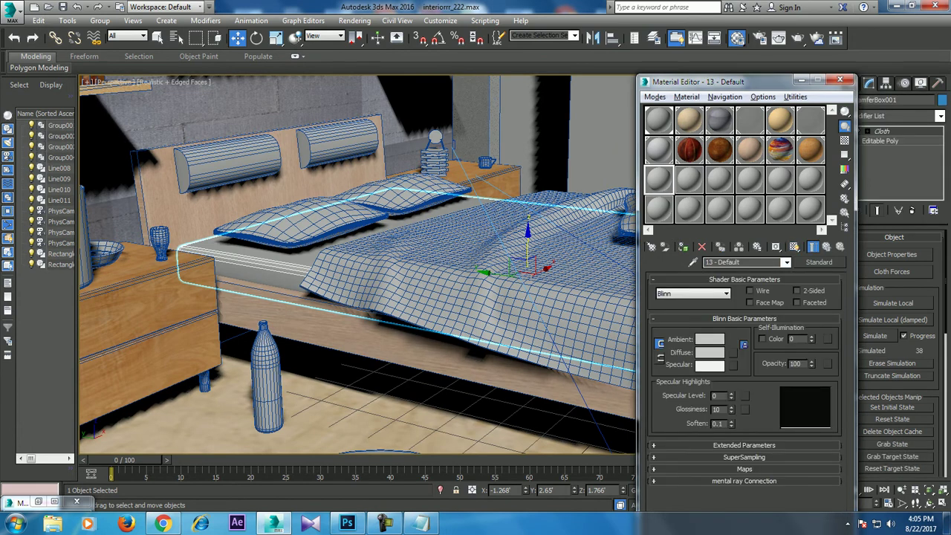
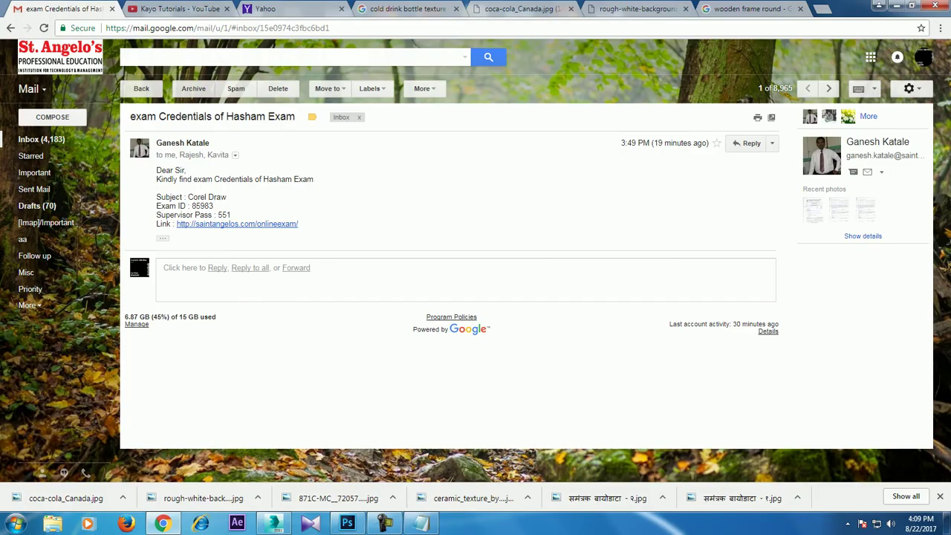
Minimize the Gmail window and bring 3ds Max back beside the bedroom reference photo
{"action": "left_click", "coordinate": [896, 6]}
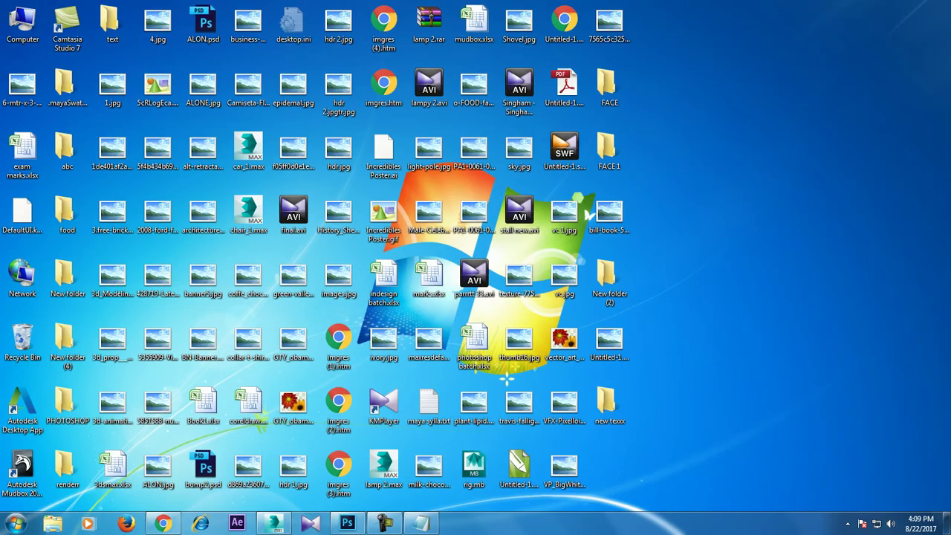
{"action": "left_click", "coordinate": [275, 523]}
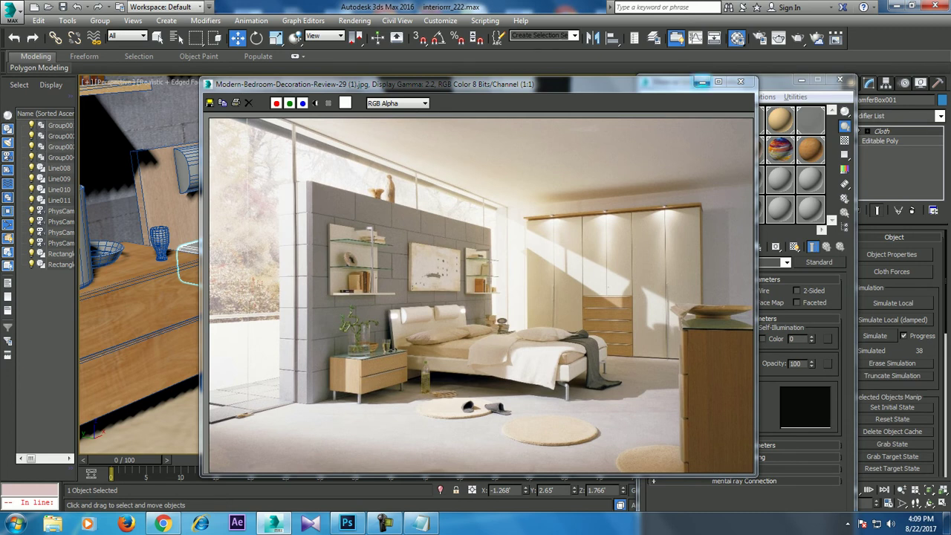
Hide the reference image and change material 13 - Default to a VRayMtl
{"action": "left_click", "coordinate": [702, 82]}
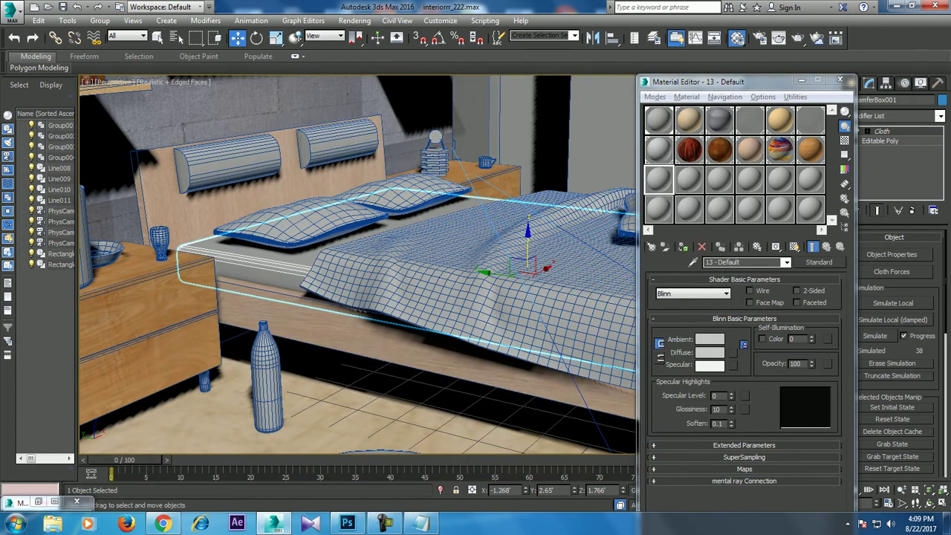
{"action": "middle_click_drag", "start_coordinate": [357, 297], "coordinate": [315, 284]}
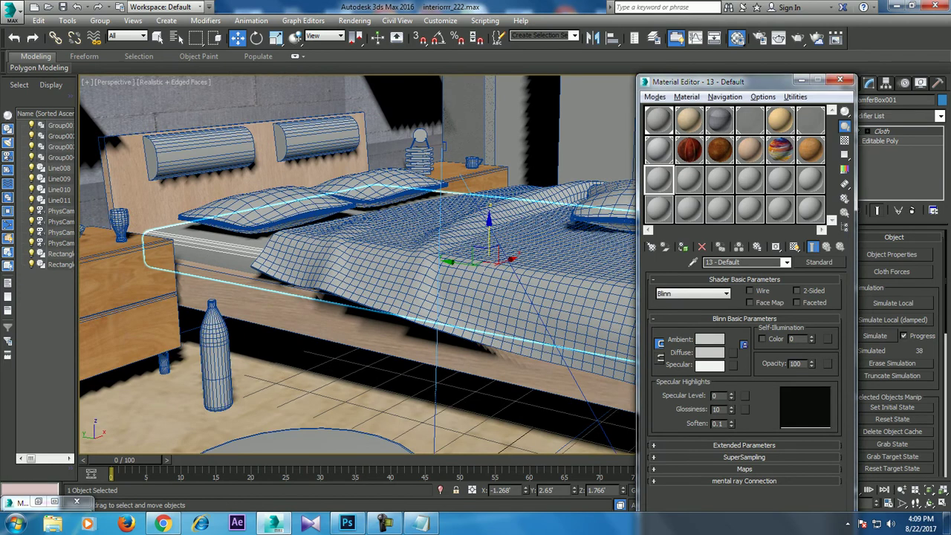
{"action": "left_click", "coordinate": [819, 261]}
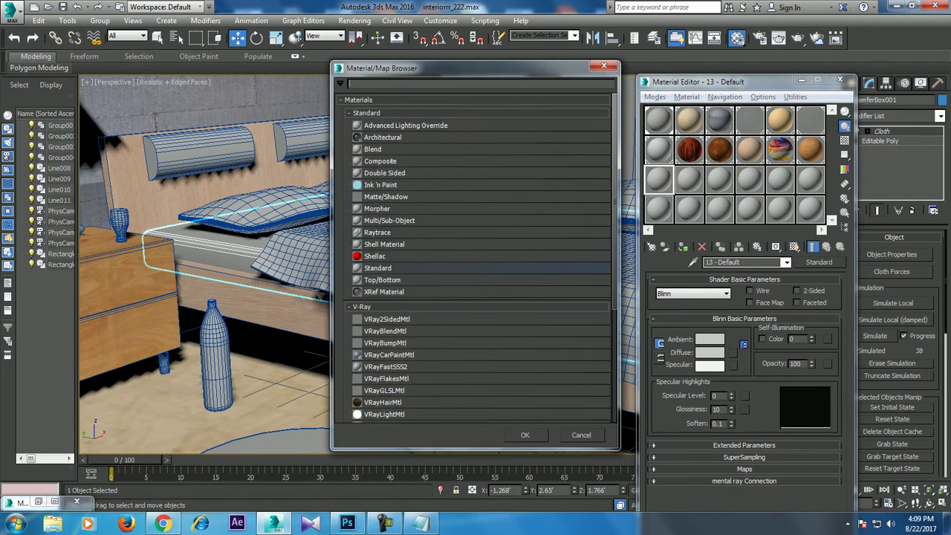
{"action": "scroll", "coordinate": [387, 366], "scroll_direction": "down", "scroll_amount": 1}
{"action": "double_click", "coordinate": [387, 399]}
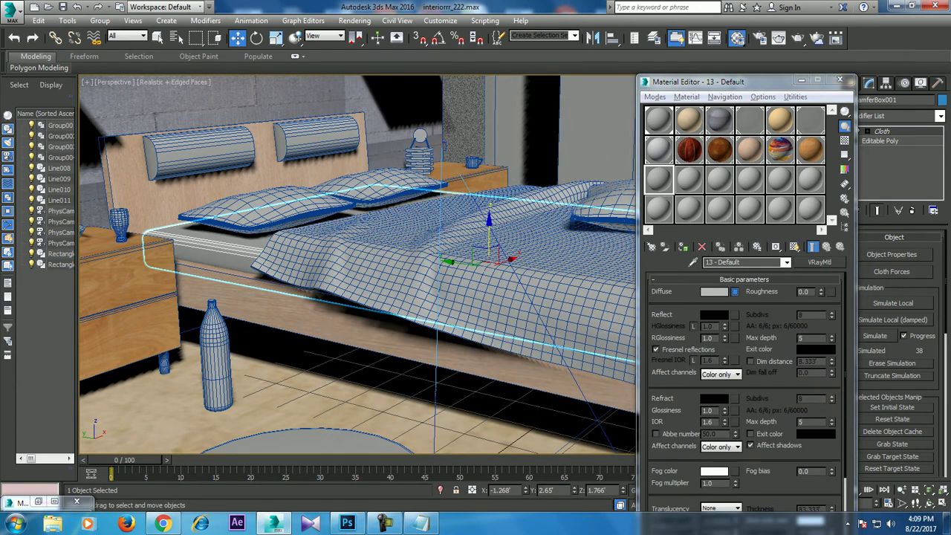
Give the diffuse colour a Bitmap map and preview the linen texture file
{"action": "left_click", "coordinate": [735, 291]}
{"action": "double_click", "coordinate": [374, 125]}
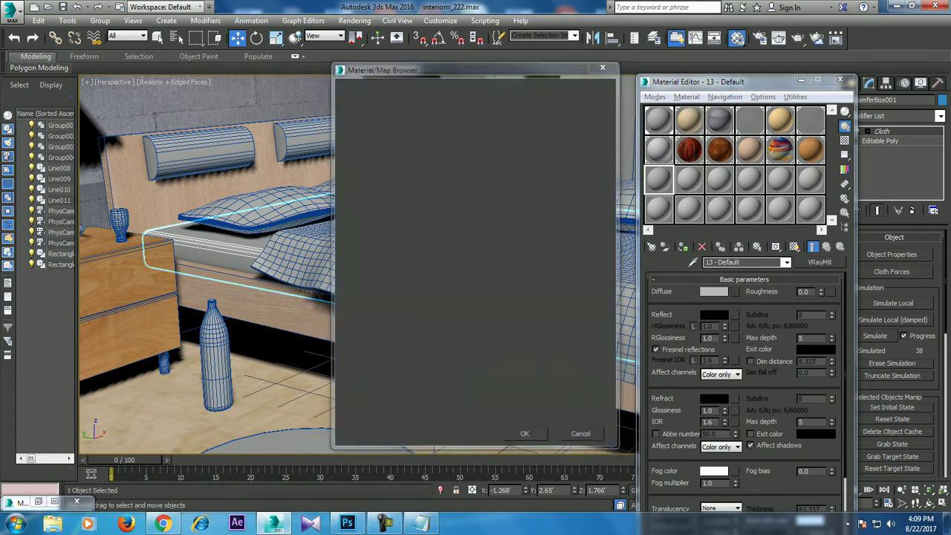
{"action": "left_click", "coordinate": [166, 101]}
{"action": "right_click", "coordinate": [170, 109]}
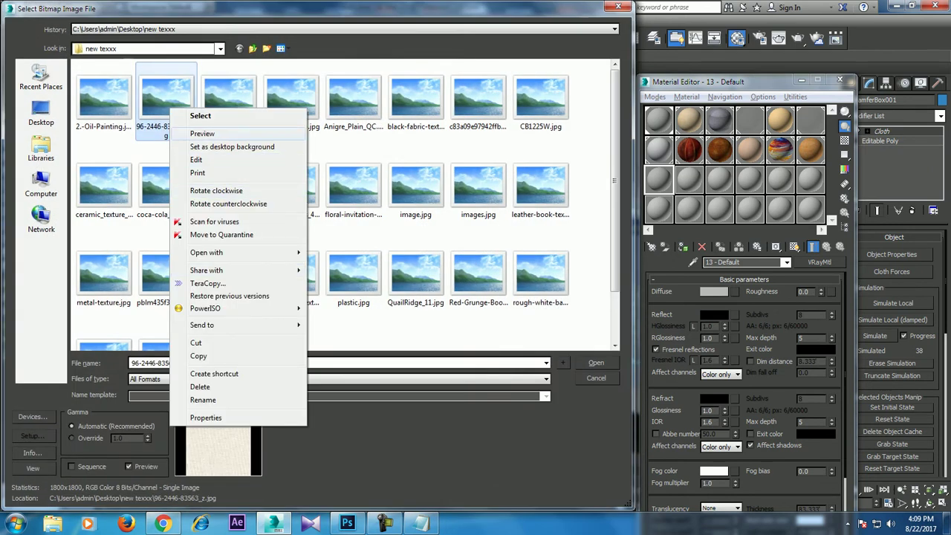
{"action": "left_click", "coordinate": [202, 134]}
Browse the cork and linen textures in Photo Viewer, then close it
{"action": "key", "text": "Left"}
{"action": "key", "text": "Right"}
{"action": "key", "text": "Right"}
{"action": "key", "text": "Right"}
{"action": "key", "text": "Right"}
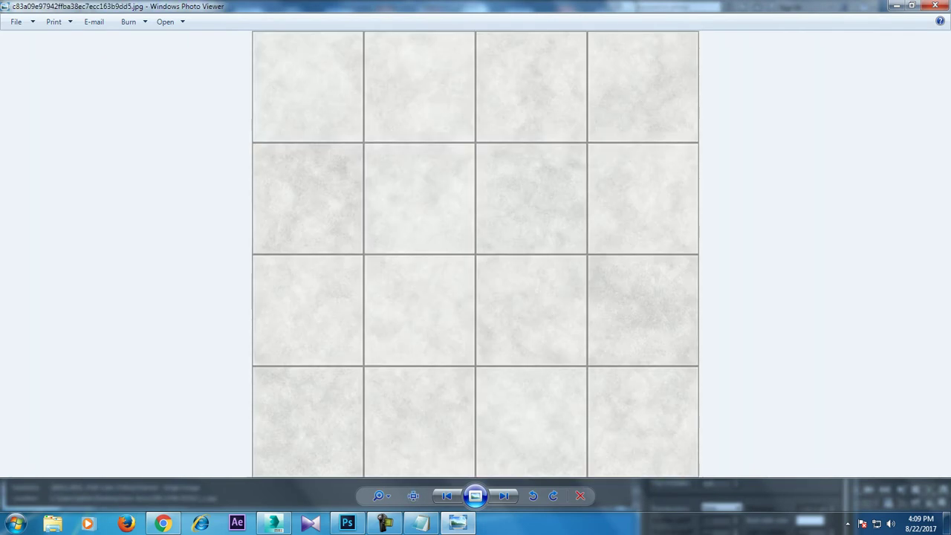
{"action": "key", "text": "Right"}
{"action": "key", "text": "Right"}
{"action": "key", "text": "Right"}
{"action": "key", "text": "Right"}
{"action": "key", "text": "Right"}
{"action": "key", "text": "Right"}
{"action": "key", "text": "Right"}
{"action": "key", "text": "Right"}
{"action": "key", "text": "Right"}
{"action": "key", "text": "Right"}
{"action": "key", "text": "Right"}
{"action": "key", "text": "Right"}
{"action": "key", "text": "Right"}
{"action": "key", "text": "Left"}
{"action": "key", "text": "Right"}
{"action": "key", "text": "Right"}
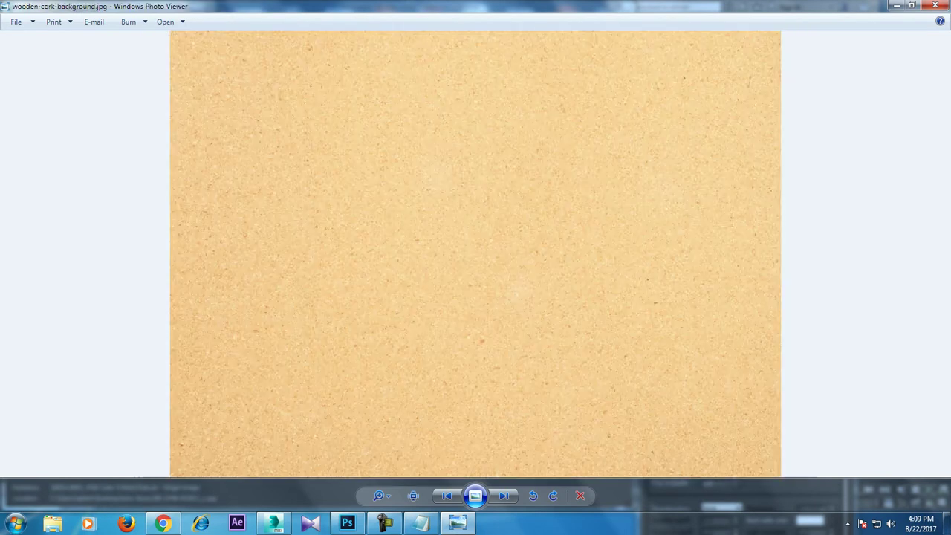
{"action": "key", "text": "Right"}
{"action": "key", "text": "Left"}
{"action": "key", "text": "Right"}
{"action": "key", "text": "Right"}
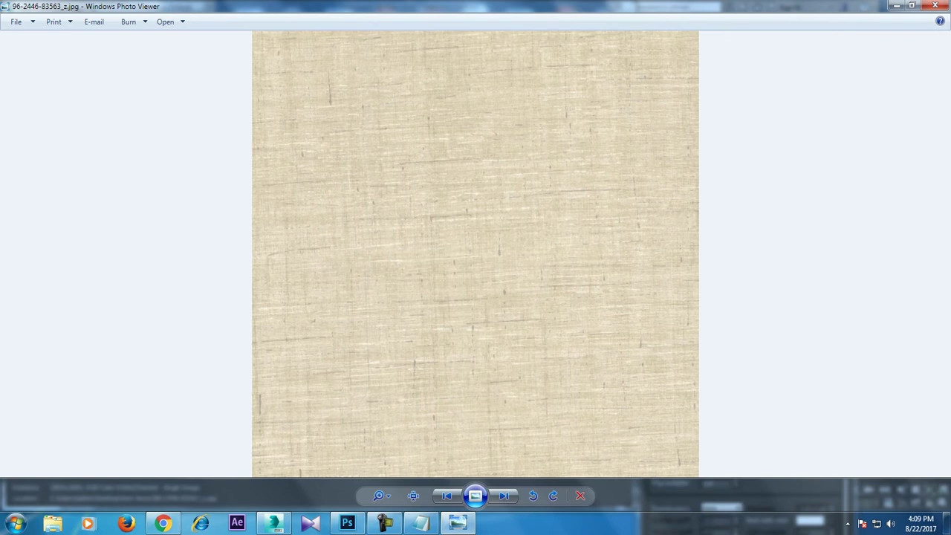
{"action": "left_click", "coordinate": [935, 6]}
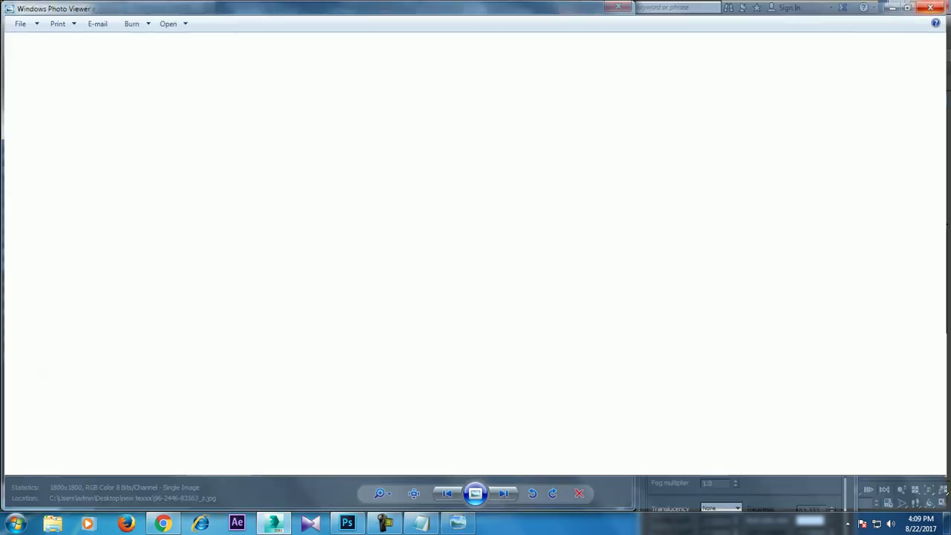
{"action": "left_click", "coordinate": [477, 185]}
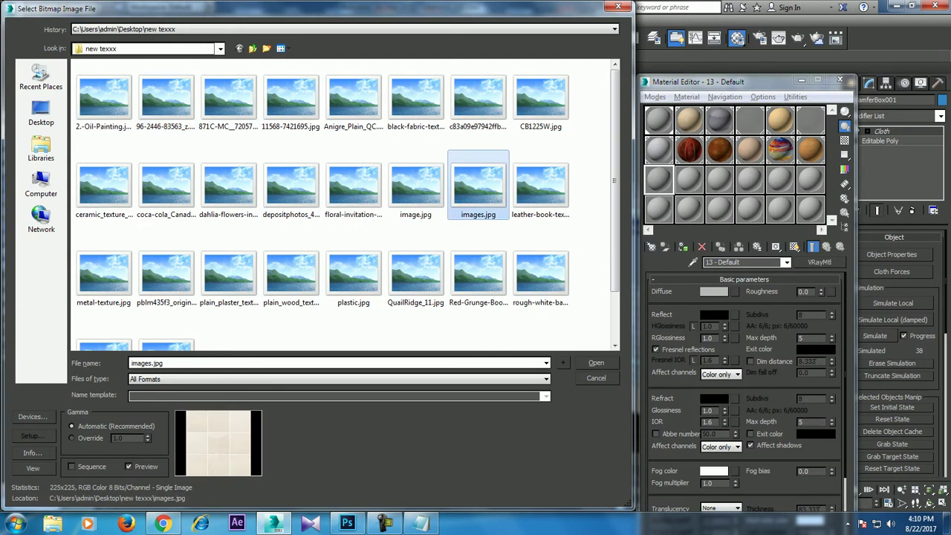
{"action": "left_click", "coordinate": [166, 104]}
{"action": "double_click", "coordinate": [166, 101]}
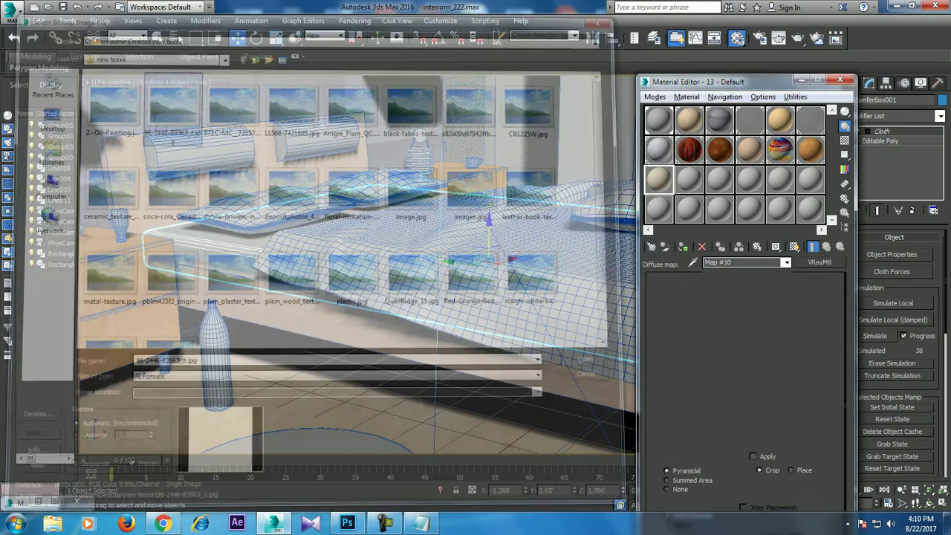
{"action": "left_click", "coordinate": [795, 247]}
{"action": "middle_click_drag", "start_coordinate": [357, 267], "coordinate": [312, 253], "text": "alt"}
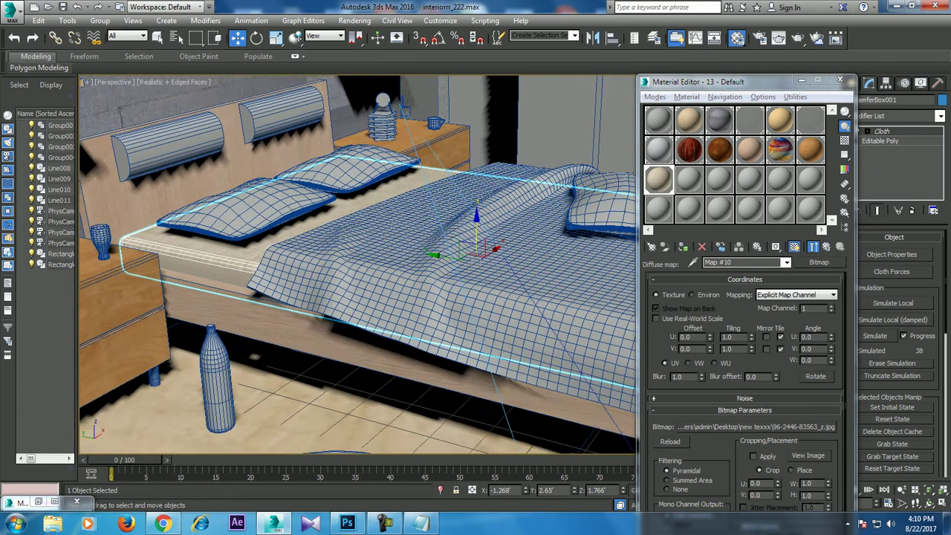
Add a UVW Map modifier to the bed sheet cloth and pick a fresh material slot
{"action": "left_click", "coordinate": [940, 115]}
{"action": "scroll", "coordinate": [891, 312], "scroll_direction": "down", "scroll_amount": 10}
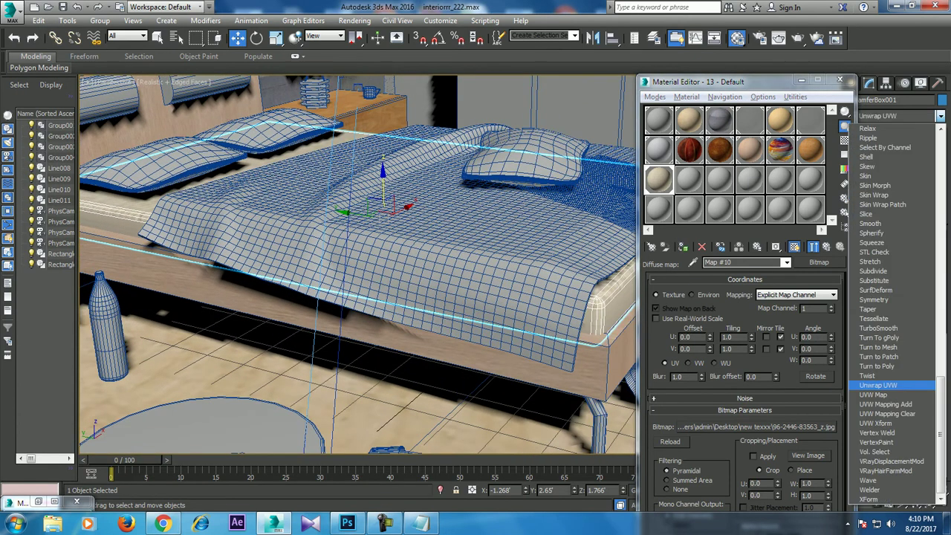
{"action": "left_click", "coordinate": [874, 395]}
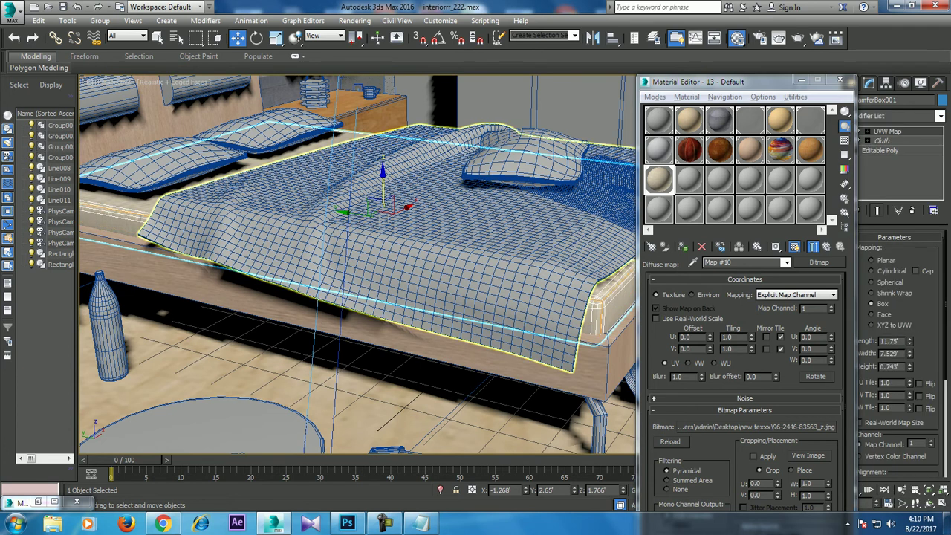
{"action": "left_click", "coordinate": [371, 223]}
{"action": "middle_click_drag", "start_coordinate": [356, 260], "coordinate": [386, 252], "text": "alt"}
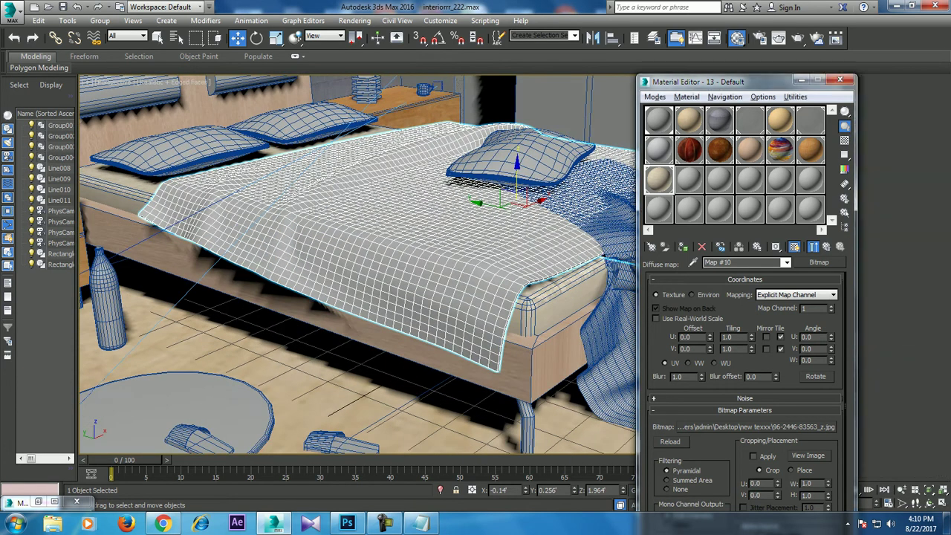
{"action": "left_click", "coordinate": [688, 180]}
{"action": "left_click", "coordinate": [819, 261]}
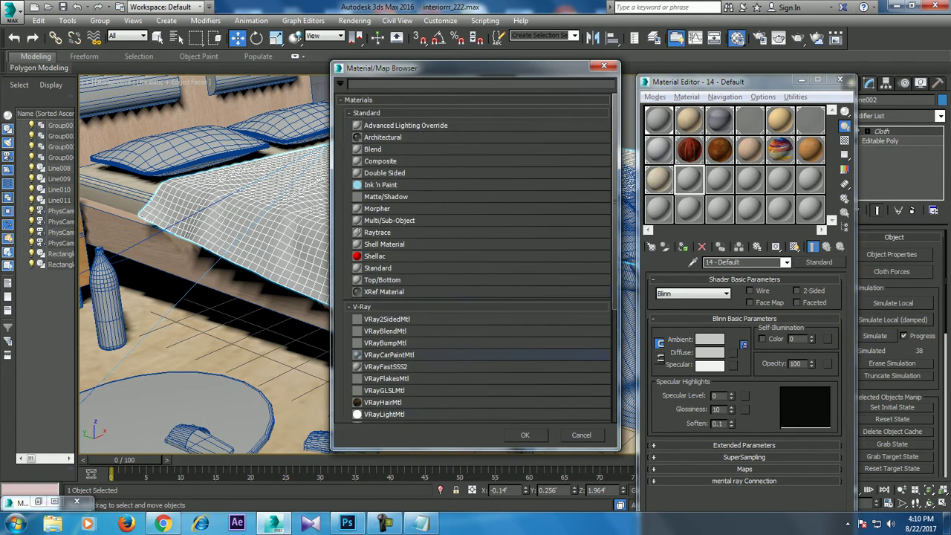
Make the new material a VRayMtl with a Bitmap diffuse map and preview the folder's images
{"action": "double_click", "coordinate": [376, 326]}
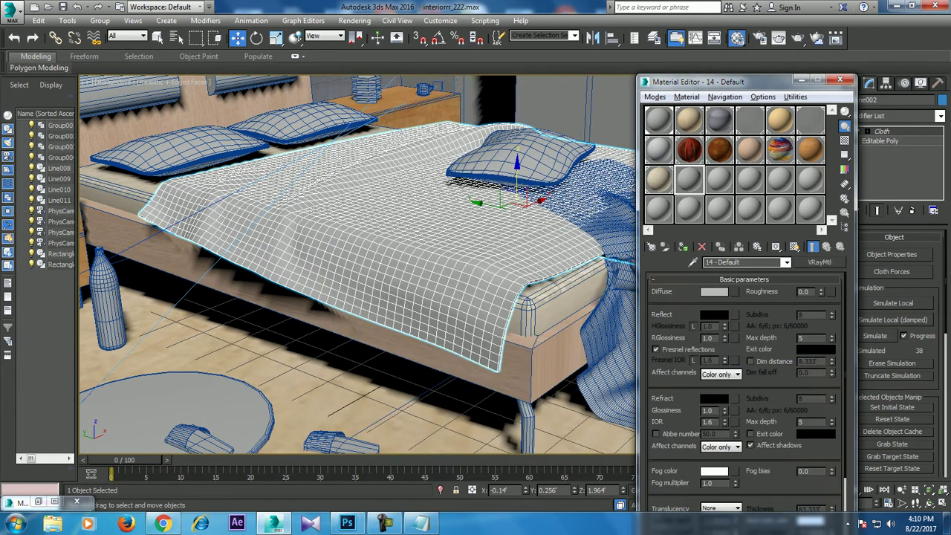
{"action": "left_click", "coordinate": [735, 291]}
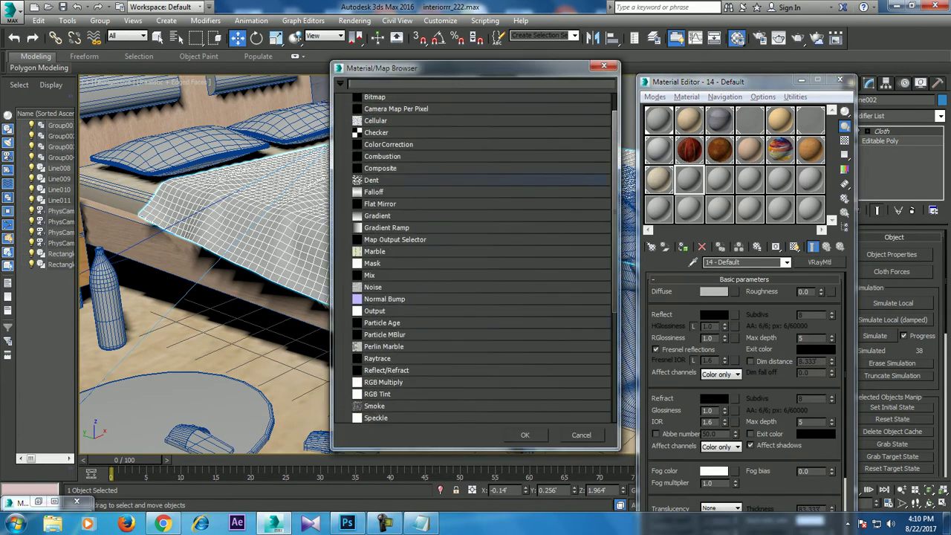
{"action": "double_click", "coordinate": [375, 96]}
{"action": "left_click", "coordinate": [104, 100]}
{"action": "right_click", "coordinate": [103, 91]}
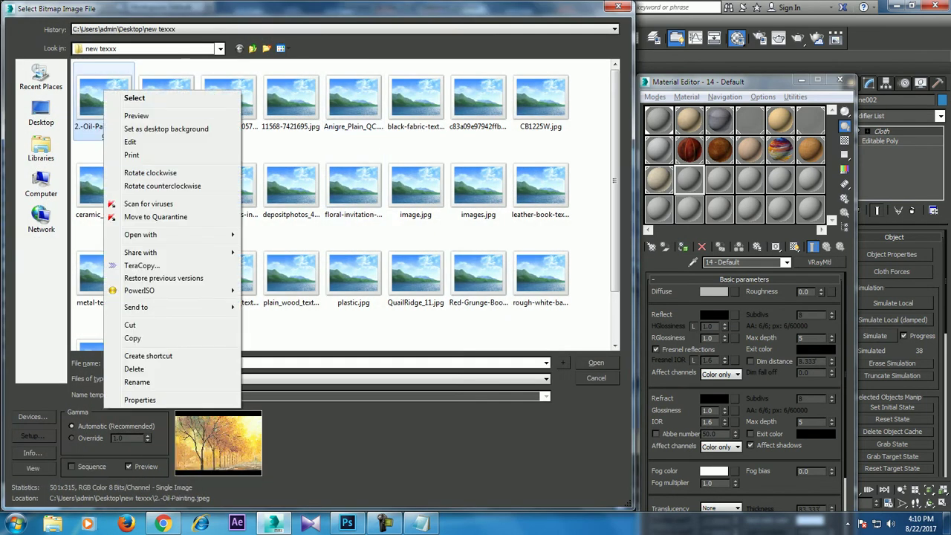
{"action": "left_click", "coordinate": [136, 115]}
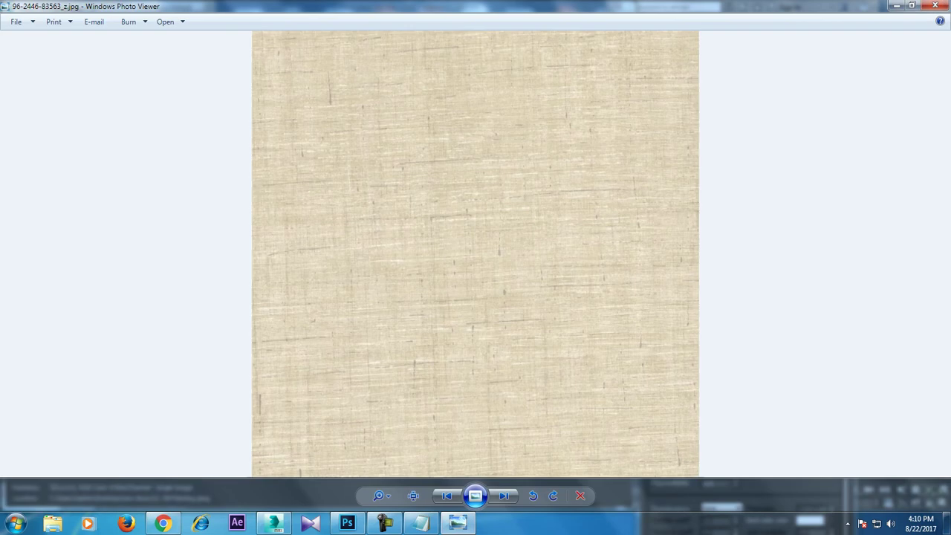
Load the linen texture as the diffuse map and show it on the bed cover
{"action": "key", "text": "Right"}
{"action": "key", "text": "Left"}
{"action": "key", "text": "Escape"}
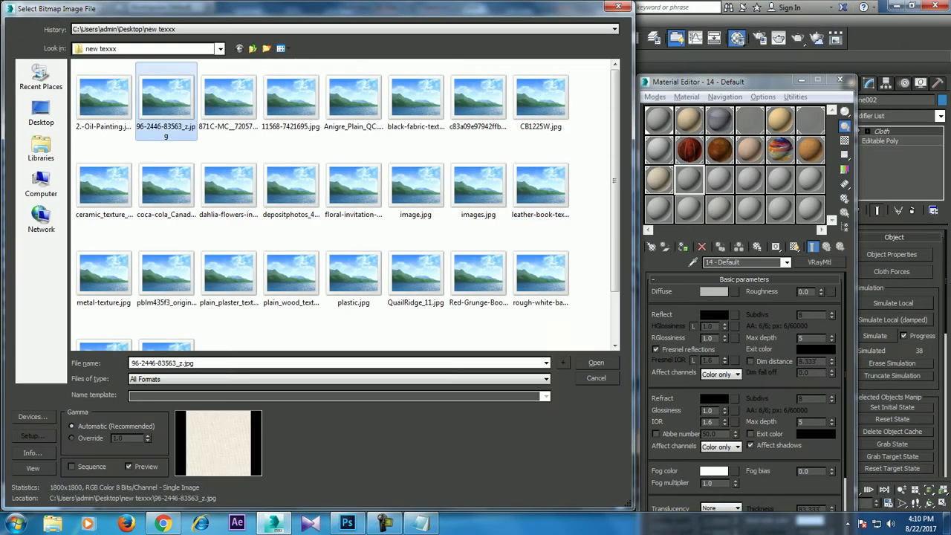
{"action": "key", "text": "Return"}
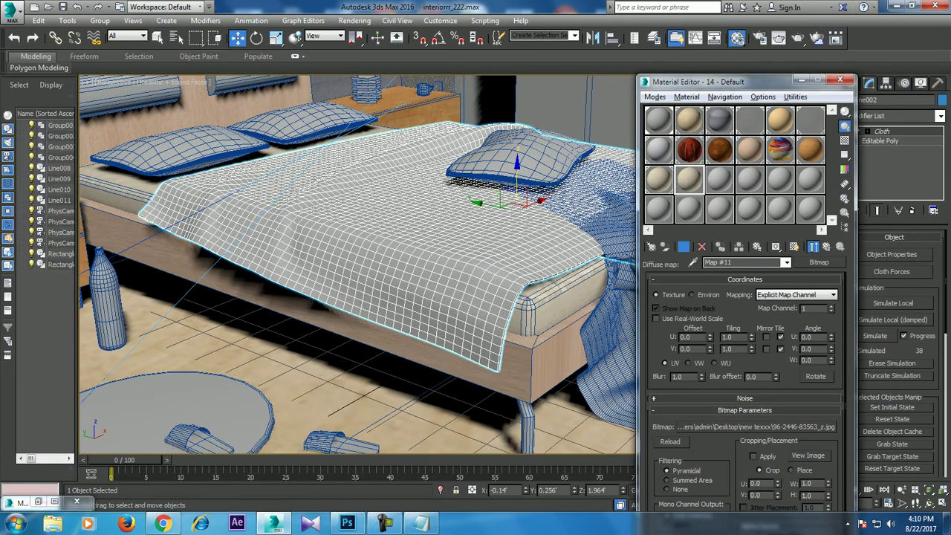
{"action": "left_click", "coordinate": [793, 247]}
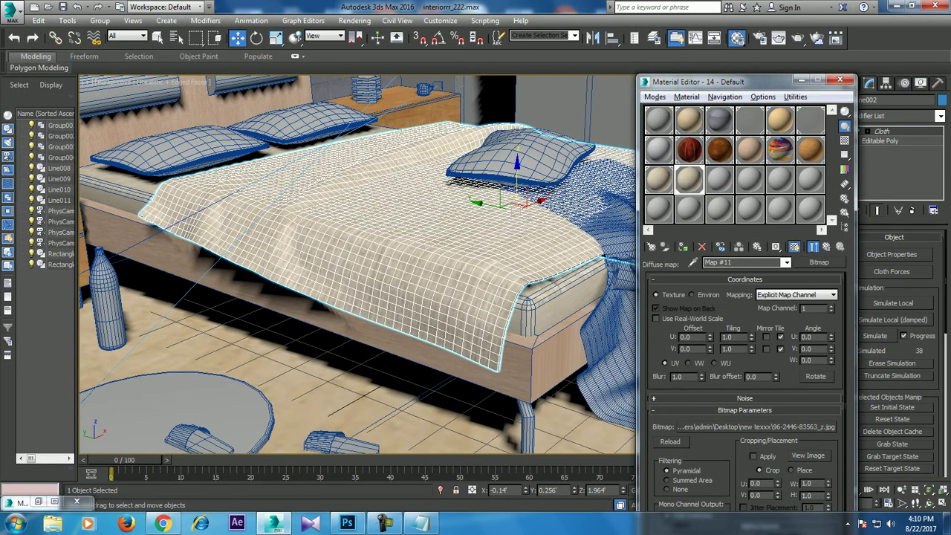
Convert the bed cover to Editable Poly with a Box UVW Map, then select the hanging blanket
{"action": "right_click", "coordinate": [387, 192]}
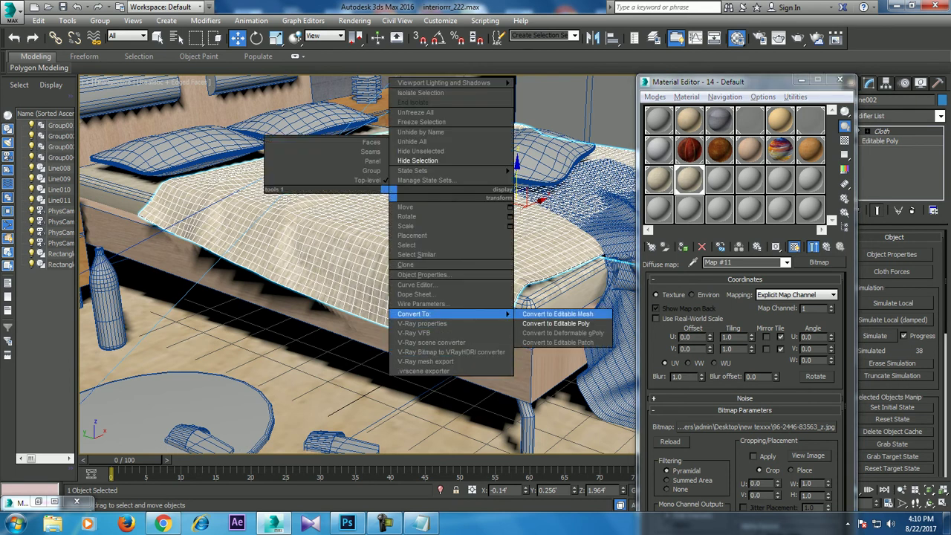
{"action": "left_click", "coordinate": [556, 323]}
{"action": "left_click", "coordinate": [940, 115]}
{"action": "key", "text": "u"}
{"action": "key", "text": "v"}
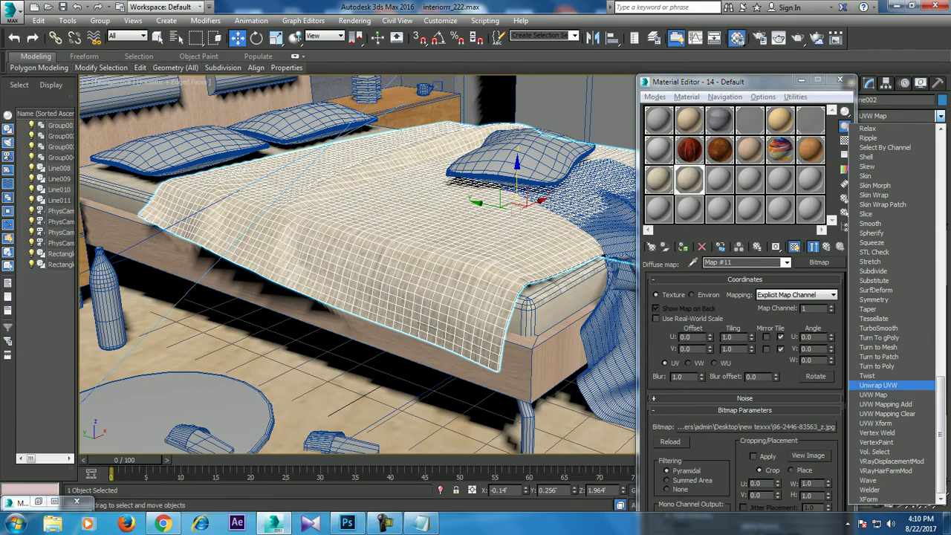
{"action": "key", "text": "Return"}
{"action": "left_click", "coordinate": [873, 303]}
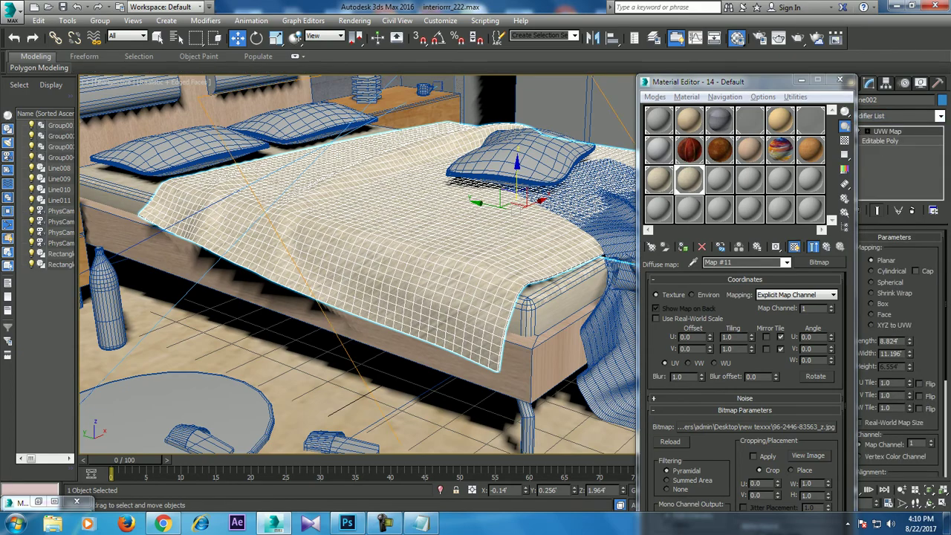
{"action": "middle_click_drag", "start_coordinate": [357, 260], "coordinate": [417, 245], "text": "alt"}
{"action": "left_click", "coordinate": [461, 312]}
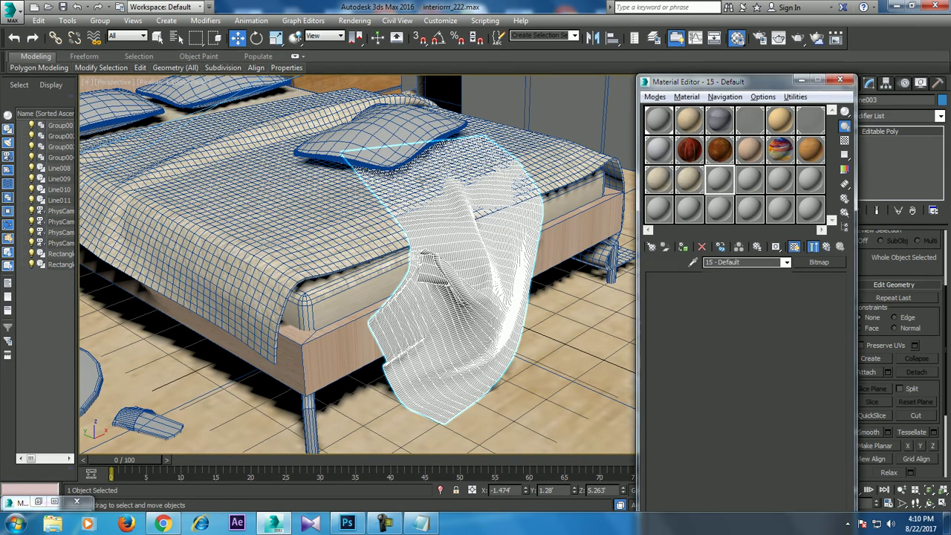
Turn a fresh material slot into a VRayMtl with a Bitmap diffuse map
{"action": "left_click", "coordinate": [719, 179]}
{"action": "left_click", "coordinate": [819, 262]}
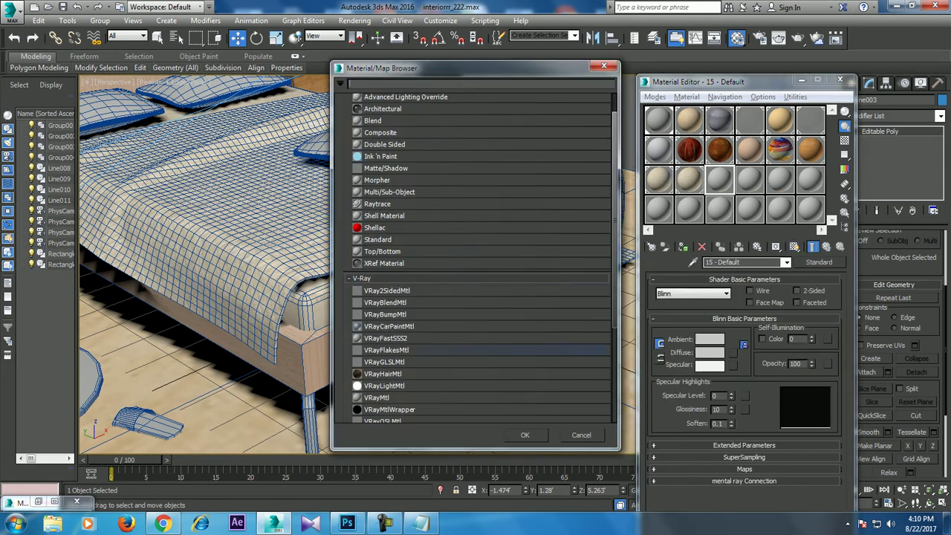
{"action": "double_click", "coordinate": [386, 397]}
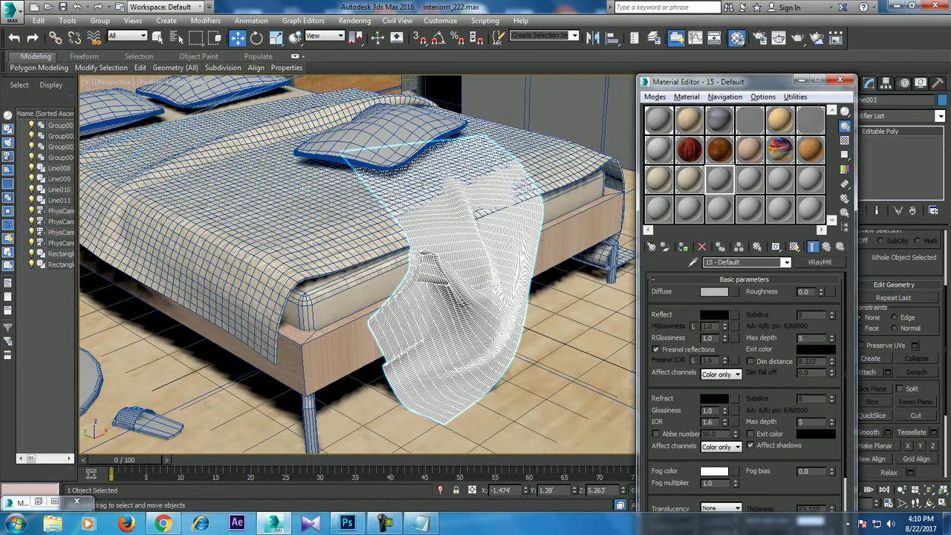
{"action": "left_click", "coordinate": [734, 291]}
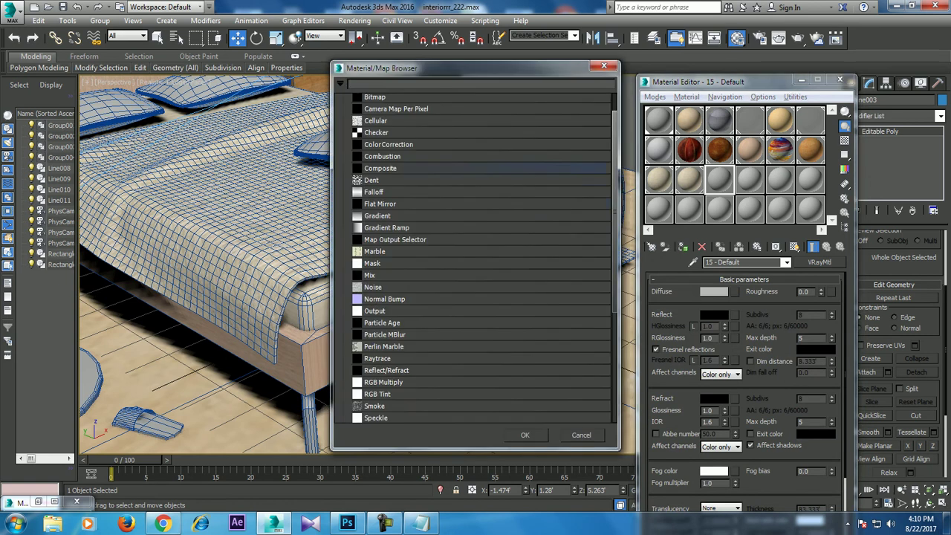
{"action": "double_click", "coordinate": [374, 125]}
Browse the texture thumbnails and load black-fabric-texture.jpg as the diffuse map
{"action": "left_click", "coordinate": [415, 186]}
{"action": "left_click", "coordinate": [478, 185]}
{"action": "left_click", "coordinate": [541, 186]}
{"action": "left_click", "coordinate": [290, 186]}
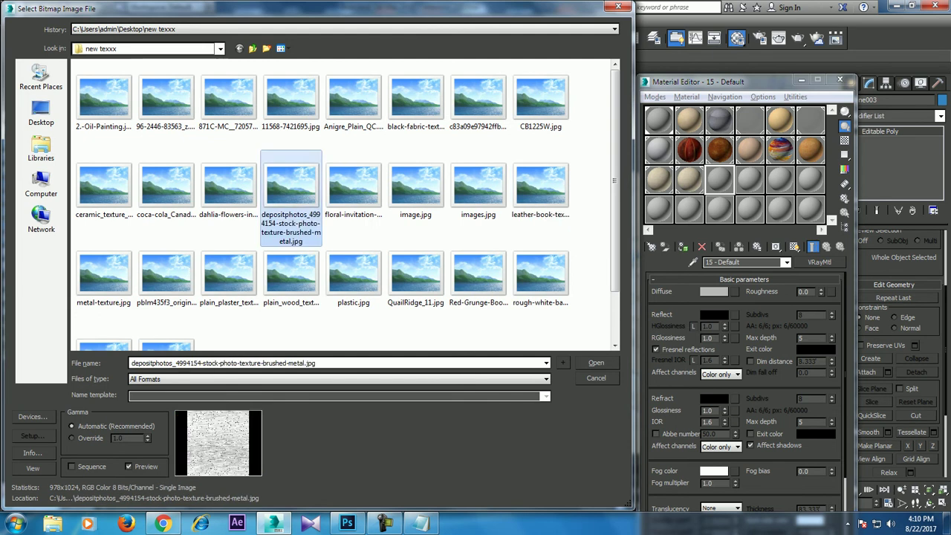
{"action": "left_click", "coordinate": [103, 273]}
{"action": "key", "text": "Right"}
{"action": "key", "text": "Right"}
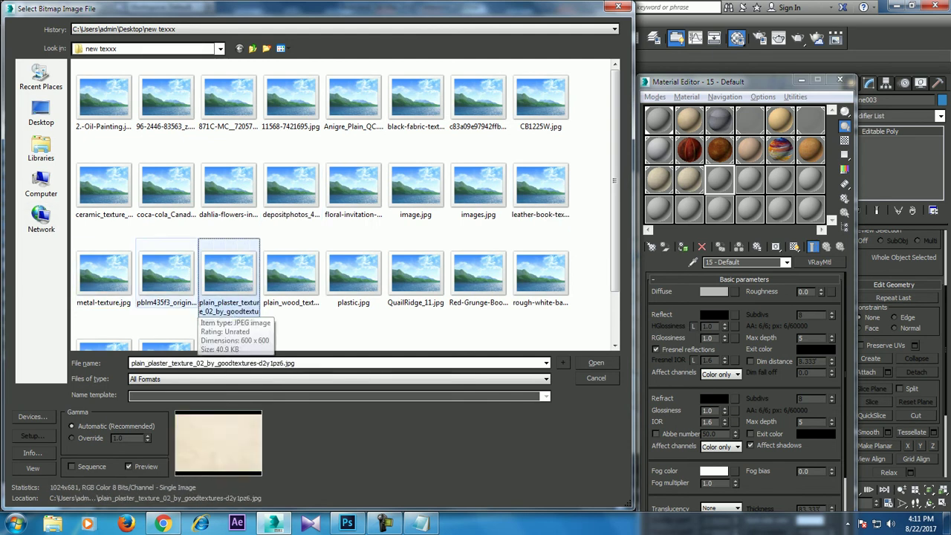
{"action": "key", "text": "Right"}
{"action": "key", "text": "Right"}
{"action": "key", "text": "Right"}
{"action": "key", "text": "Right"}
{"action": "key", "text": "Right"}
{"action": "key", "text": "Up"}
{"action": "key", "text": "Left"}
{"action": "key", "text": "Left"}
{"action": "key", "text": "Left"}
{"action": "key", "text": "Left"}
{"action": "key", "text": "Left"}
{"action": "key", "text": "Left"}
{"action": "key", "text": "Left"}
{"action": "key", "text": "Up"}
{"action": "key", "text": "Right"}
{"action": "key", "text": "Right"}
{"action": "key", "text": "Right"}
{"action": "key", "text": "Right"}
{"action": "key", "text": "Right"}
{"action": "key", "text": "Right"}
{"action": "key", "text": "Left"}
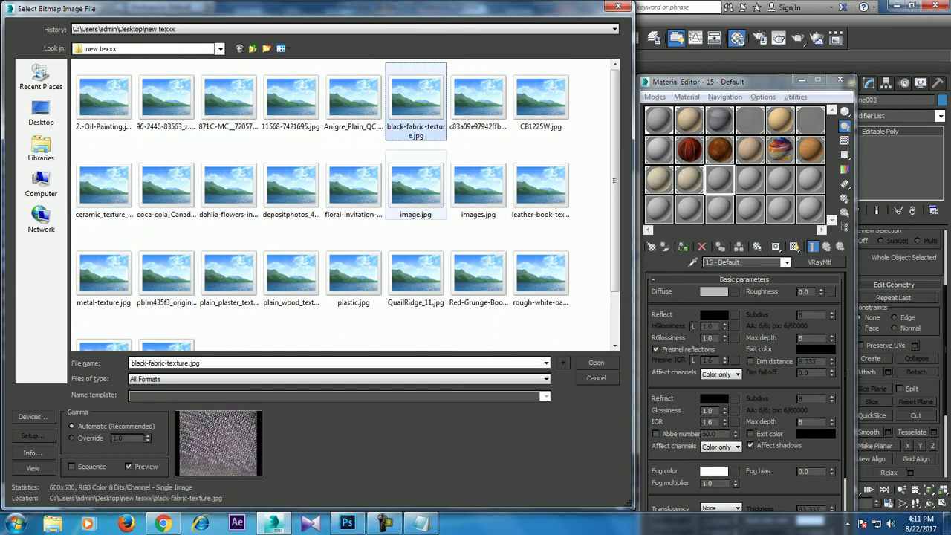
{"action": "double_click", "coordinate": [416, 101]}
Show the black fabric on the blanket in the viewport and give it a Box UVW Map
{"action": "left_click", "coordinate": [794, 247]}
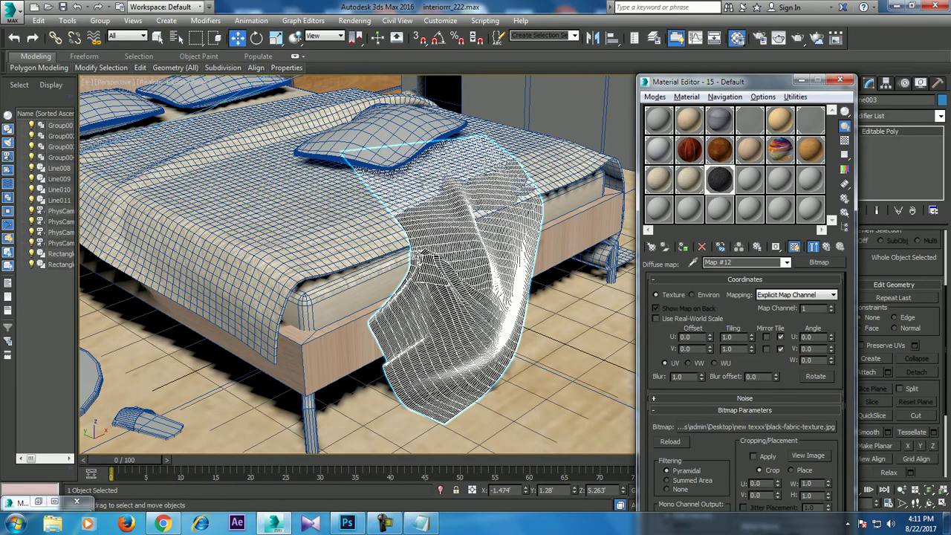
{"action": "left_click", "coordinate": [940, 116]}
{"action": "type", "text": "u"}
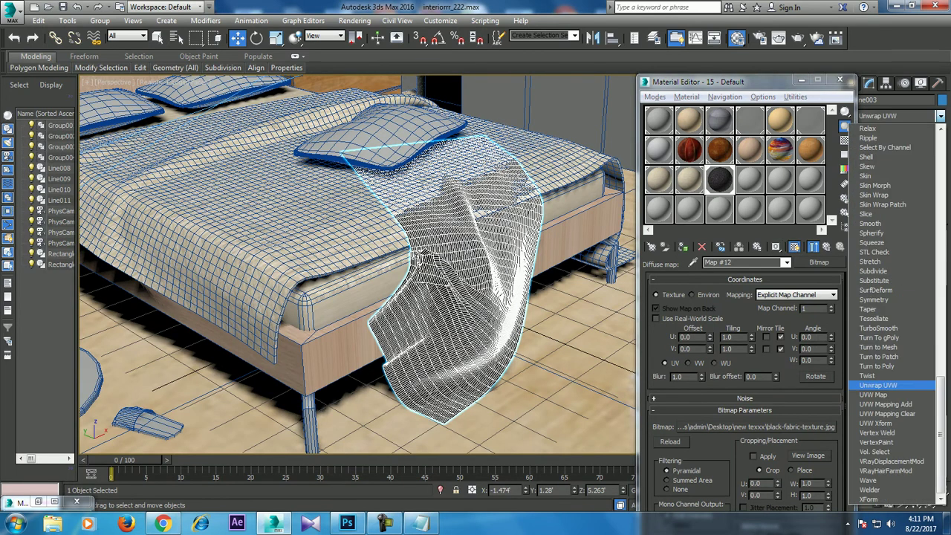
{"action": "type", "text": "v"}
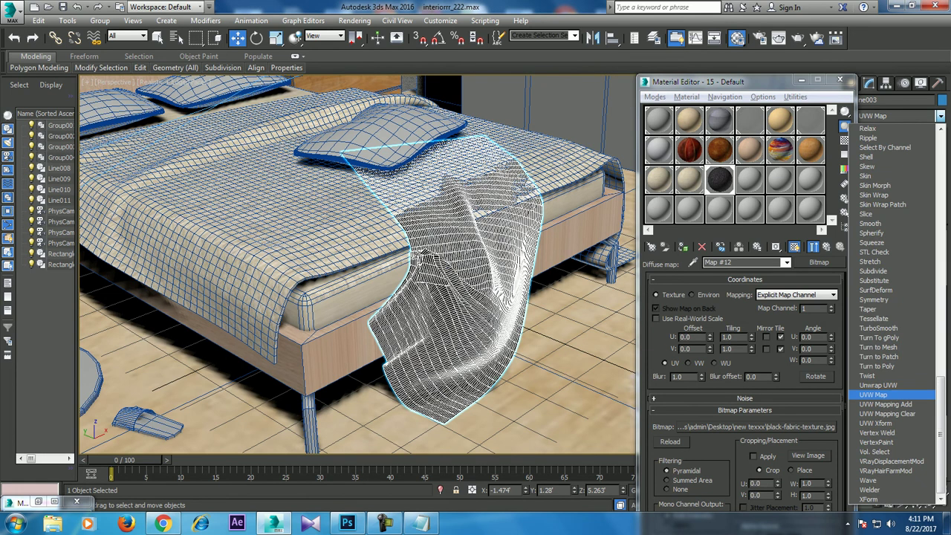
{"action": "key", "text": "Return"}
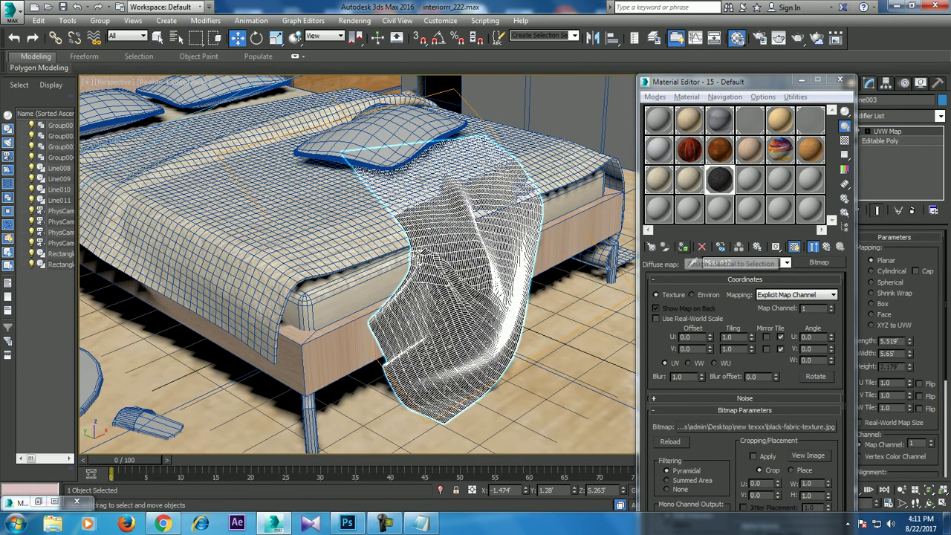
{"action": "left_click", "coordinate": [871, 304]}
{"action": "middle_click_drag", "start_coordinate": [446, 253], "coordinate": [408, 233], "text": "alt"}
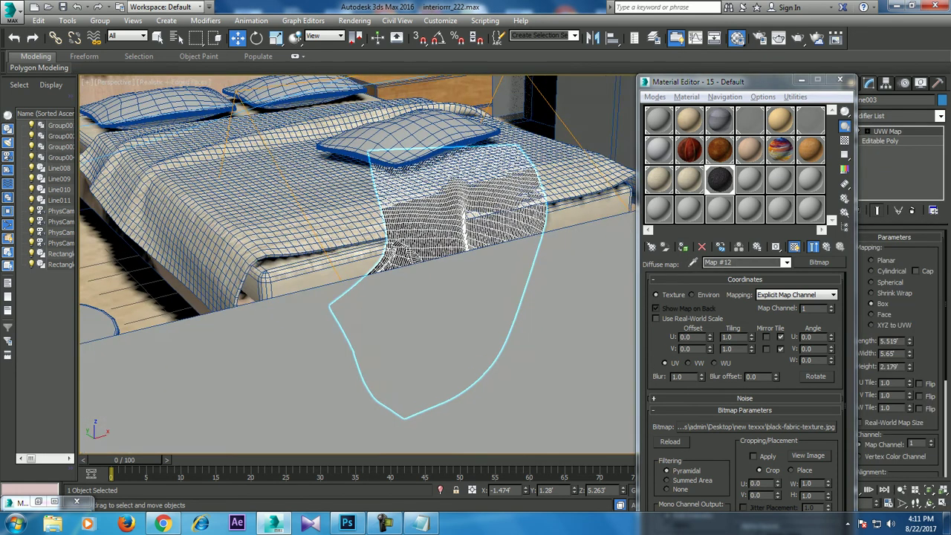
{"action": "key", "text": "F4"}
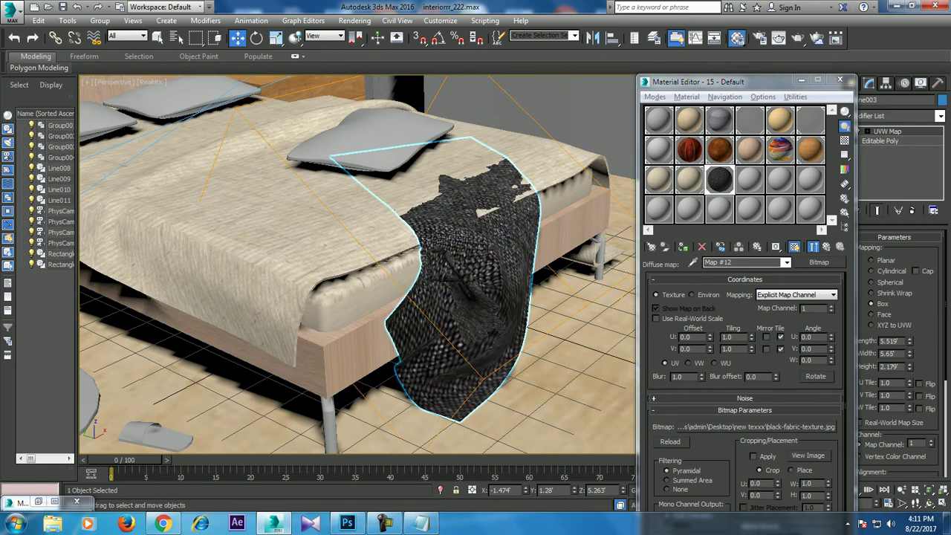
Raise the black fabric blanket slightly above the bed
{"action": "mouse_move", "coordinate": [416, 252]}
{"action": "middle_mouse_down", "text": "alt"}
{"action": "mouse_move", "coordinate": [189, 237]}
{"action": "mouse_move", "coordinate": [288, 279]}
{"action": "middle_mouse_up", "text": "alt"}
{"action": "scroll", "coordinate": [357, 265], "scroll_direction": "down", "scroll_amount": 2}
{"action": "scroll", "coordinate": [357, 265], "scroll_direction": "down", "scroll_amount": 2}
{"action": "scroll", "coordinate": [357, 264], "scroll_direction": "down", "scroll_amount": 2}
{"action": "scroll", "coordinate": [356, 265], "scroll_direction": "down", "scroll_amount": 6}
{"action": "scroll", "coordinate": [384, 223], "scroll_direction": "up", "scroll_amount": 5}
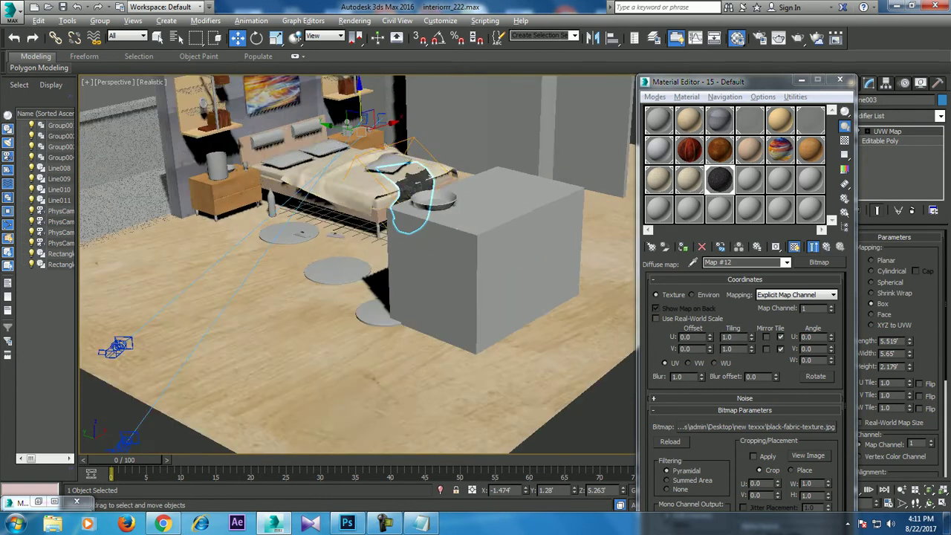
{"action": "scroll", "coordinate": [384, 223], "scroll_direction": "down", "scroll_amount": 2}
{"action": "left_click_drag", "start_coordinate": [604, 489], "coordinate": [604, 479]}
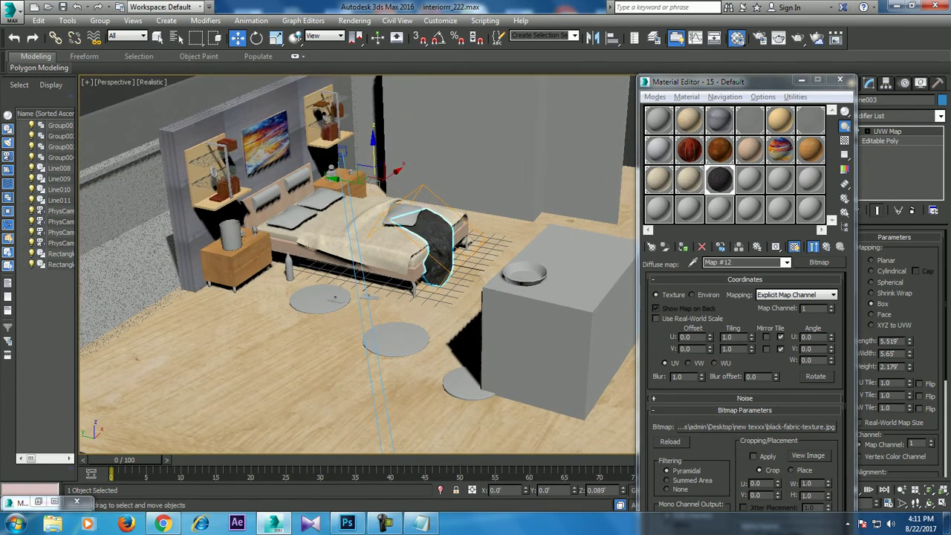
{"action": "scroll", "coordinate": [386, 185], "scroll_direction": "up", "scroll_amount": 5}
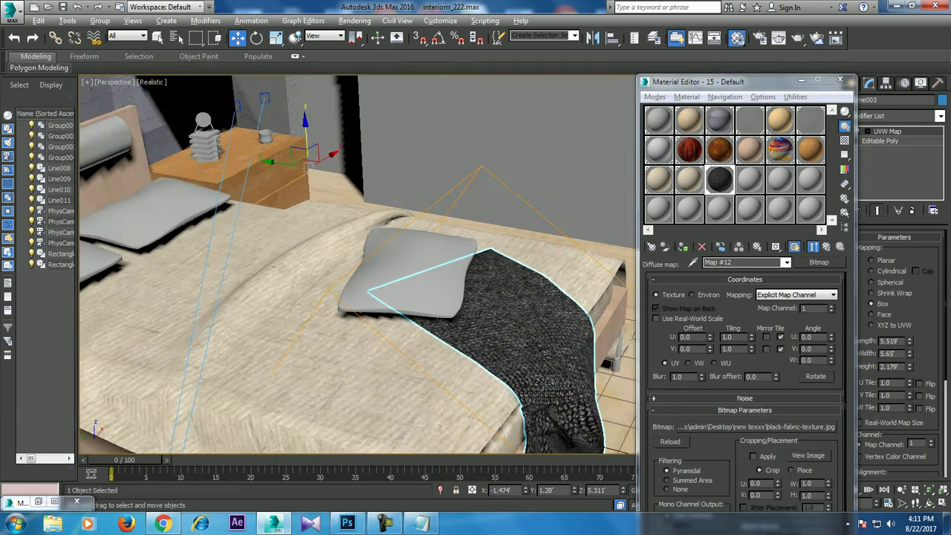
{"action": "scroll", "coordinate": [386, 186], "scroll_direction": "up", "scroll_amount": 1}
{"action": "scroll", "coordinate": [386, 186], "scroll_direction": "up", "scroll_amount": 1}
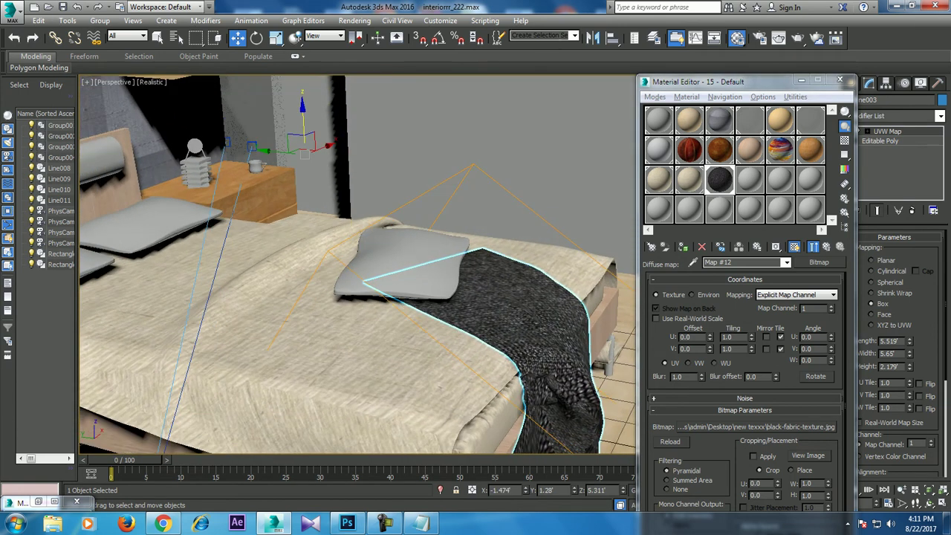
Convert the blanket to Editable Poly
{"action": "right_click", "coordinate": [454, 299]}
{"action": "left_click", "coordinate": [622, 432]}
{"action": "middle_click_drag", "start_coordinate": [356, 260], "coordinate": [536, 279], "text": "alt"}
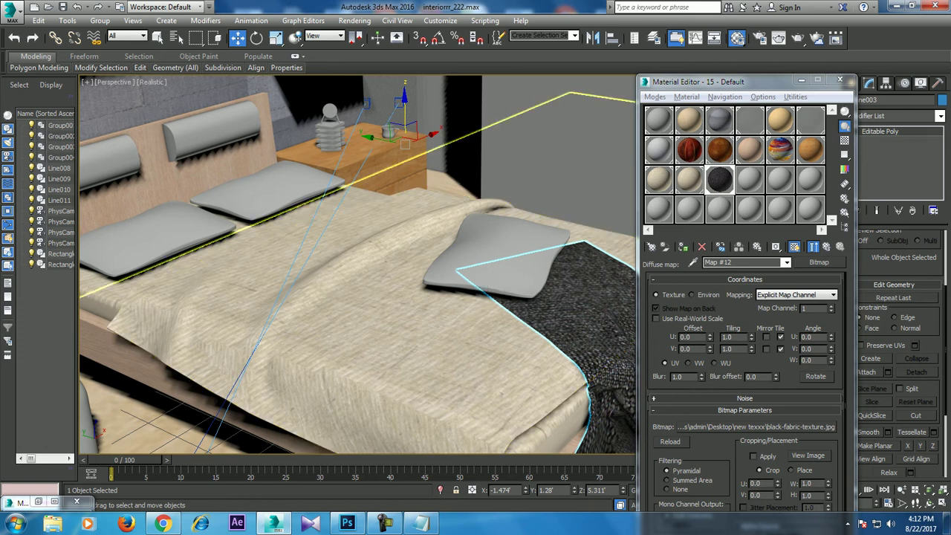
Return to 3ds Max and select the pillow resting on the black fabric
{"action": "left_click", "coordinate": [385, 523]}
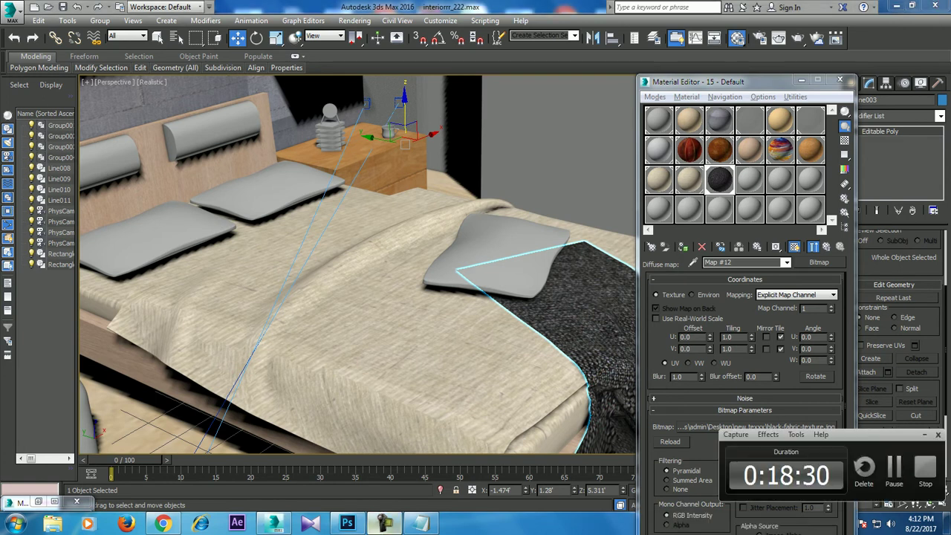
{"action": "left_click", "coordinate": [385, 523]}
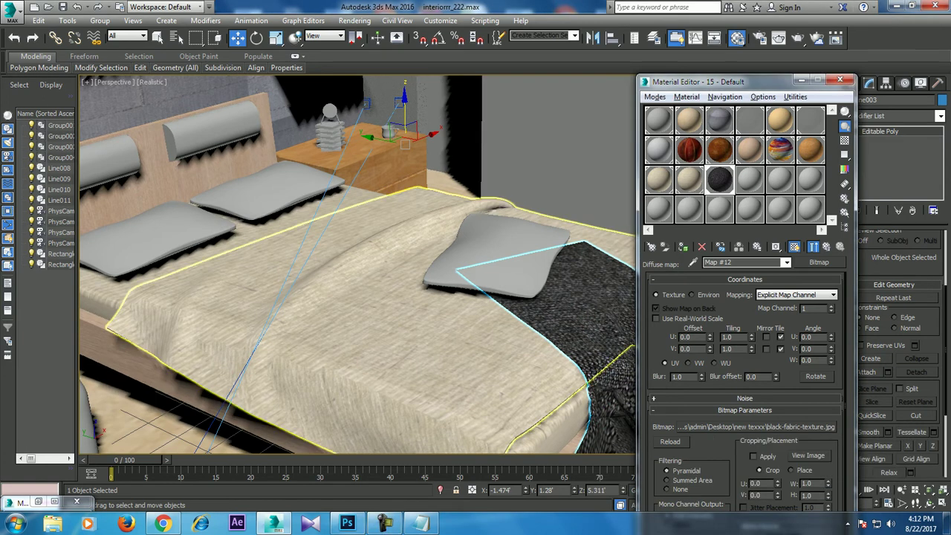
{"action": "left_click", "coordinate": [503, 219]}
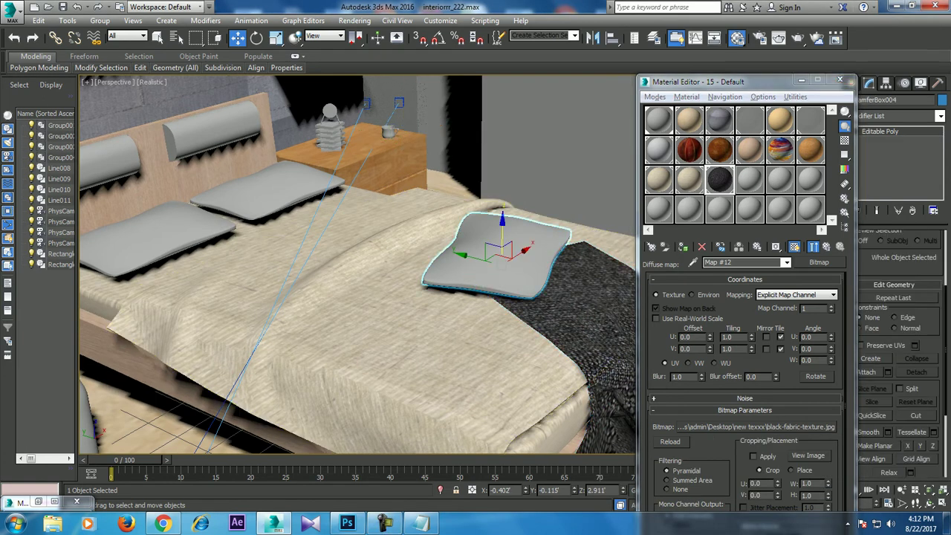
Make material 16 - Default a VRayMtl with a Bitmap diffuse map
{"action": "left_click", "coordinate": [750, 179]}
{"action": "left_click", "coordinate": [819, 262]}
{"action": "scroll", "coordinate": [416, 373], "scroll_direction": "down", "scroll_amount": 3}
{"action": "double_click", "coordinate": [377, 327]}
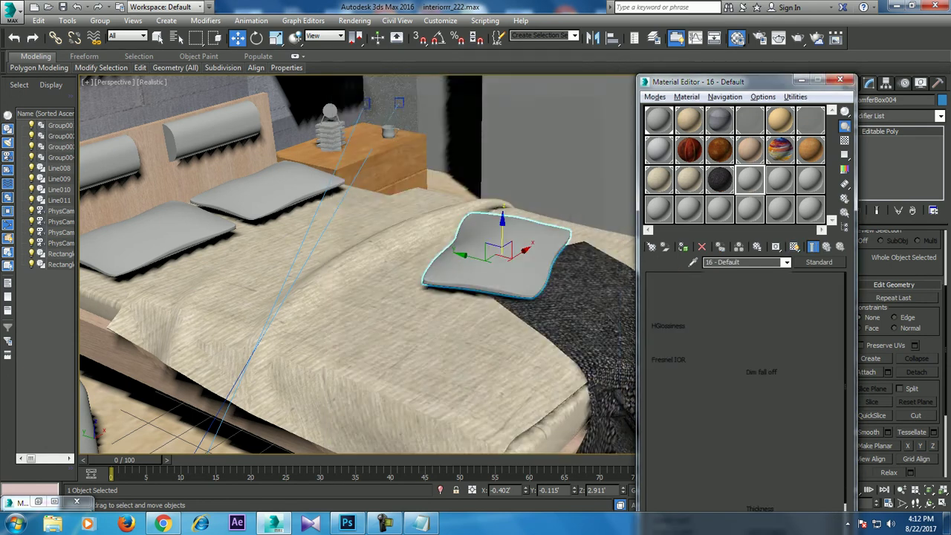
{"action": "left_click", "coordinate": [736, 291]}
{"action": "scroll", "coordinate": [390, 154], "scroll_direction": "up", "scroll_amount": 5}
{"action": "double_click", "coordinate": [374, 125]}
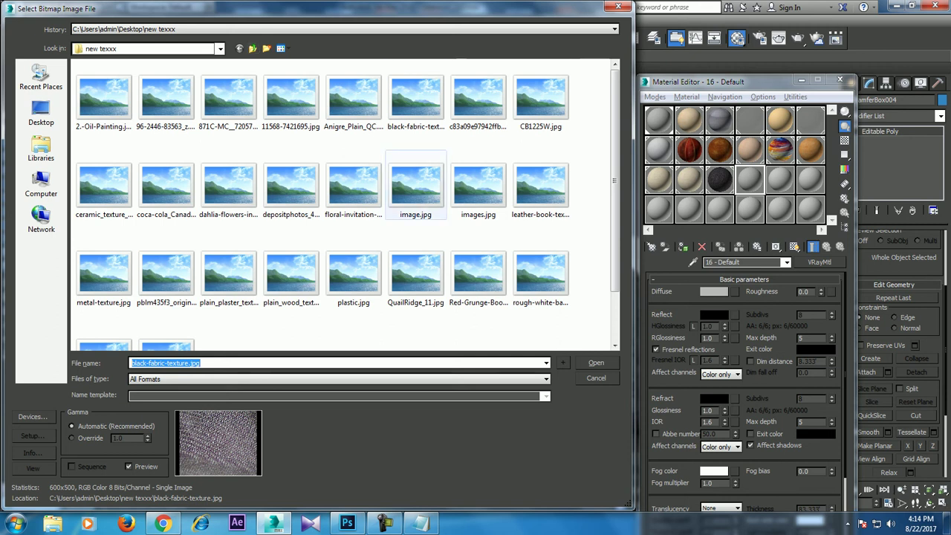
Preview the folder's textures from the oil painting through to the soft fabric image, then close the viewer
{"action": "left_click", "coordinate": [104, 100]}
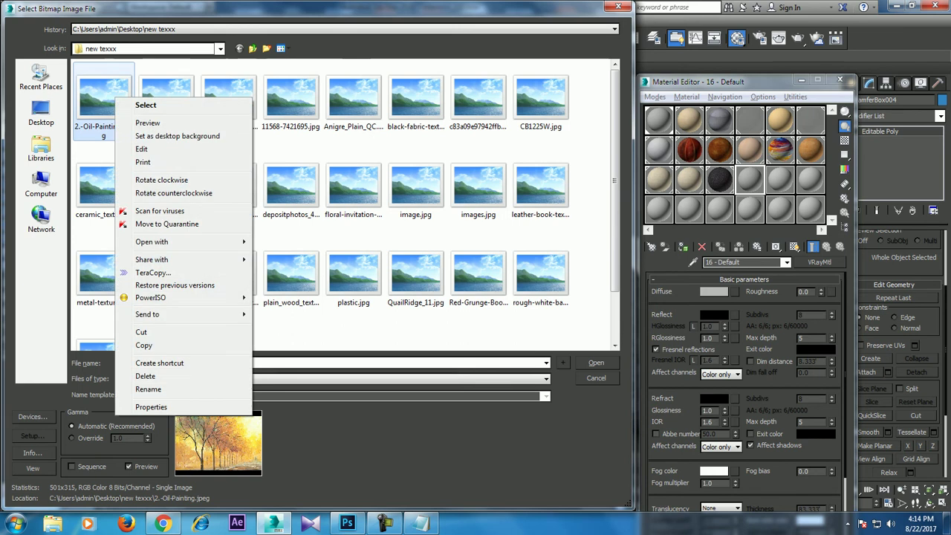
{"action": "left_click", "coordinate": [149, 122]}
{"action": "key", "text": "Right"}
{"action": "key", "text": "Right"}
{"action": "key", "text": "Right"}
{"action": "key", "text": "Right"}
{"action": "key", "text": "Right"}
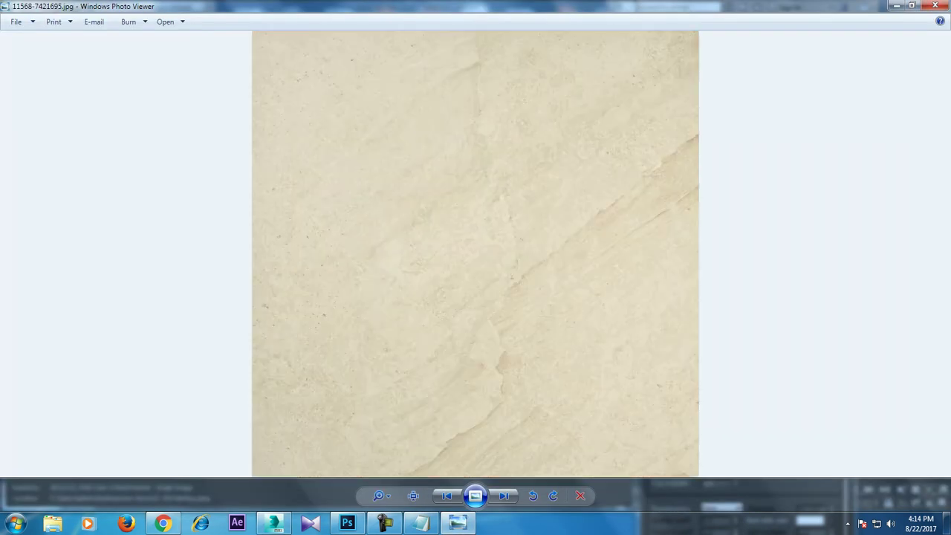
{"action": "key", "text": "Right"}
{"action": "key", "text": "Right"}
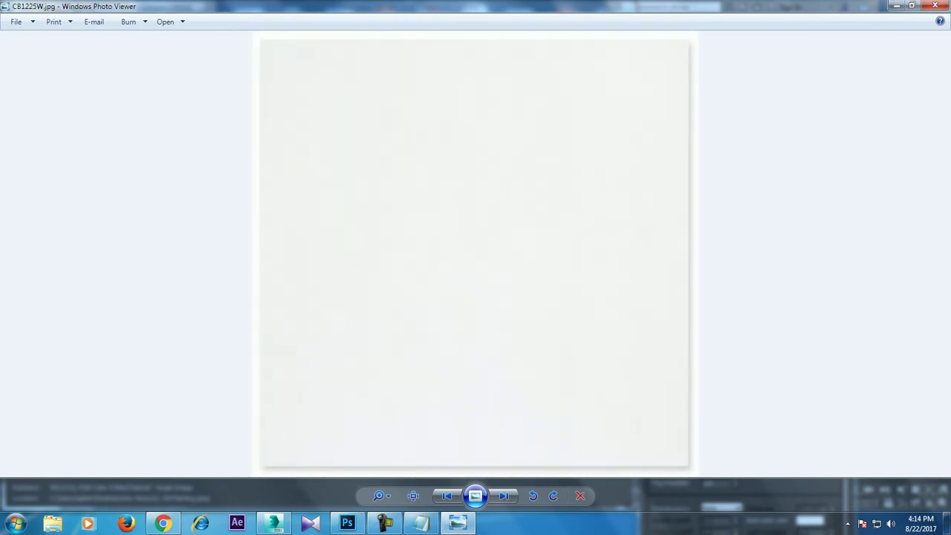
{"action": "key", "text": "Right"}
{"action": "key", "text": "Right"}
{"action": "key", "text": "Right"}
{"action": "key", "text": "Right"}
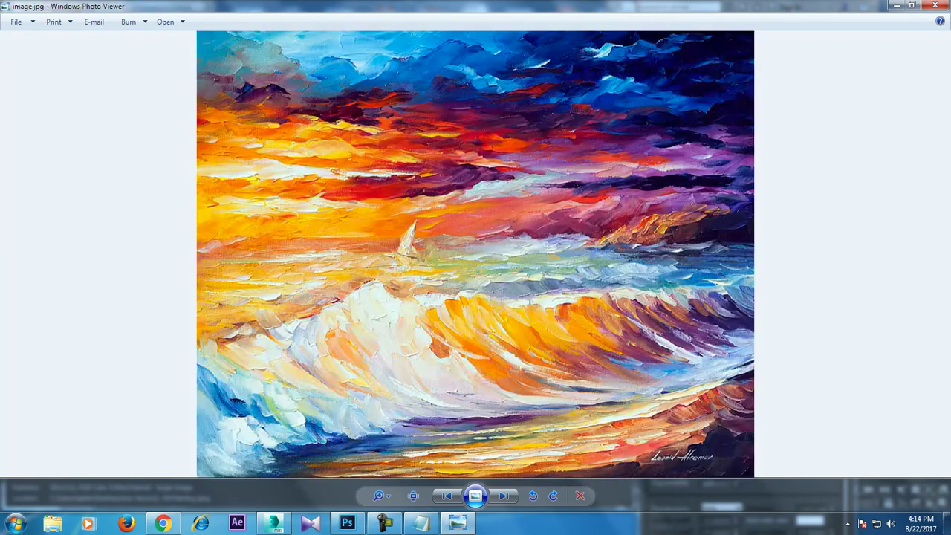
{"action": "key", "text": "Right"}
{"action": "key", "text": "Right"}
{"action": "key", "text": "Right"}
{"action": "key", "text": "Right"}
{"action": "key", "text": "Right"}
{"action": "key", "text": "Right"}
{"action": "key", "text": "Right"}
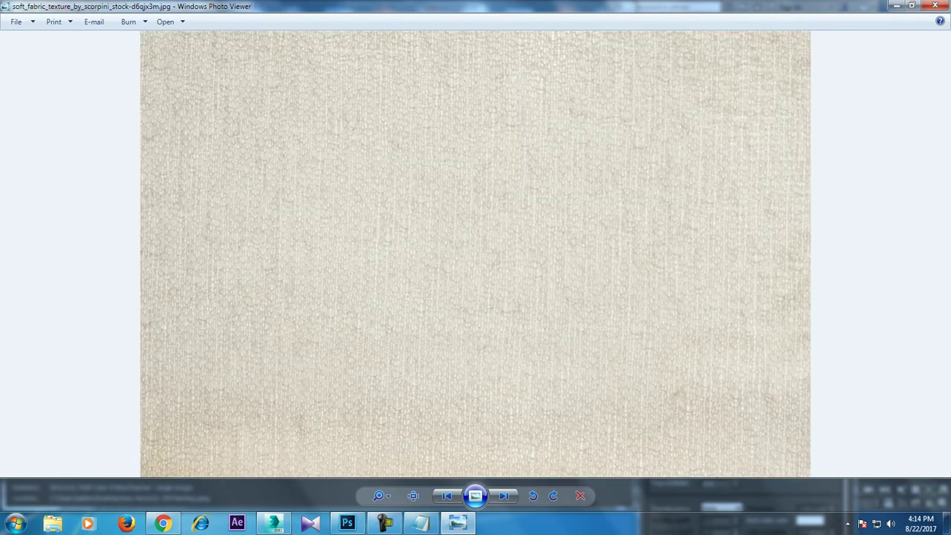
{"action": "key", "text": "Right"}
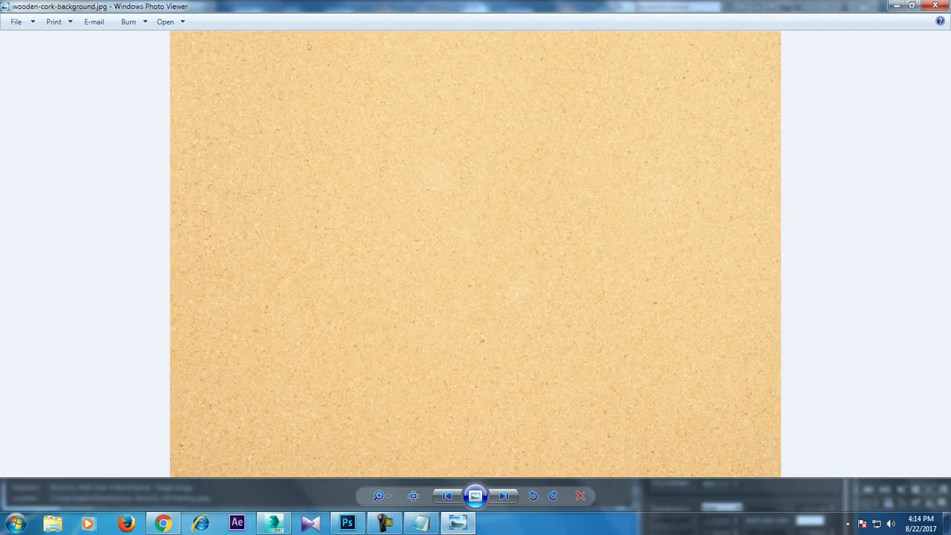
{"action": "key", "text": "Right"}
{"action": "key", "text": "Right"}
{"action": "key", "text": "Left"}
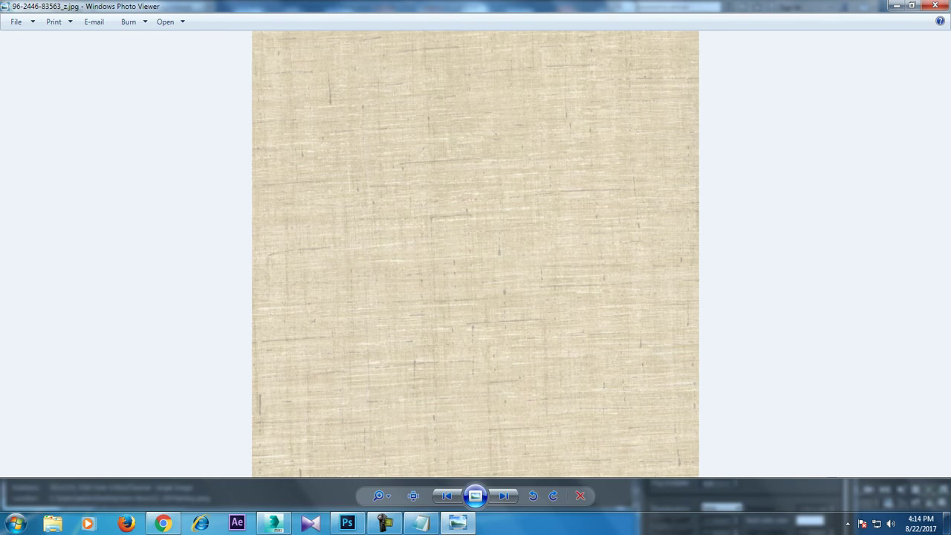
{"action": "key", "text": "Right"}
{"action": "key", "text": "Right"}
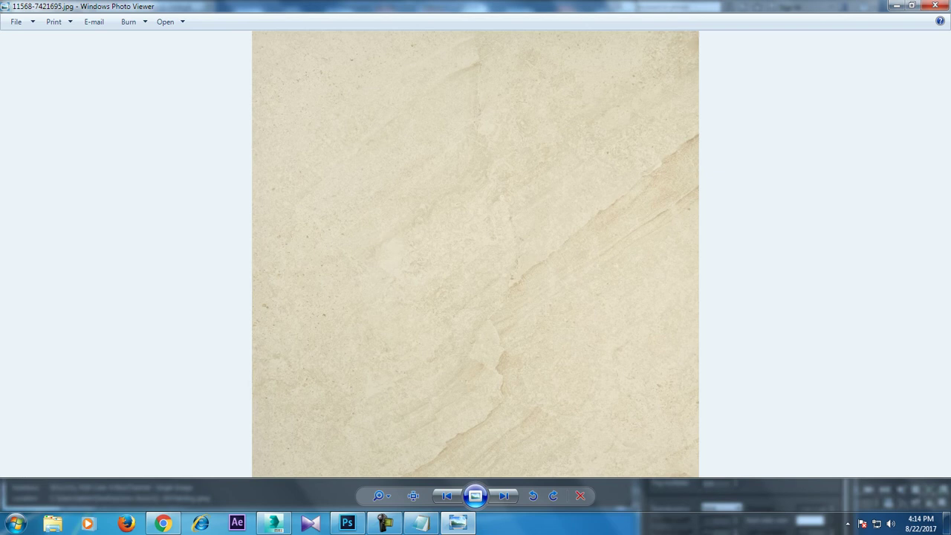
{"action": "key", "text": "Right"}
{"action": "key", "text": "Right"}
{"action": "key", "text": "Right"}
{"action": "key", "text": "Right"}
{"action": "key", "text": "Left"}
{"action": "key", "text": "Right"}
{"action": "key", "text": "Right"}
{"action": "key", "text": "Right"}
{"action": "key", "text": "Right"}
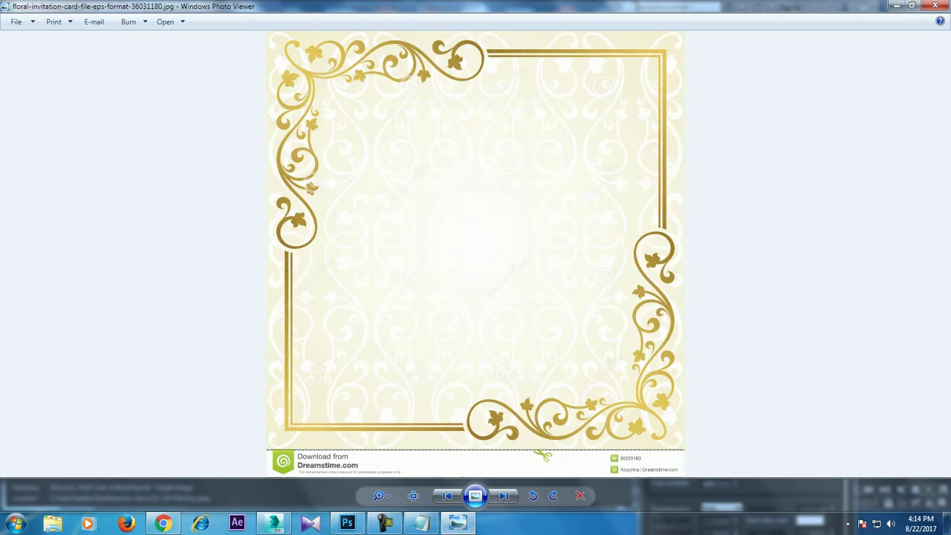
{"action": "key", "text": "Right"}
{"action": "key", "text": "Right"}
{"action": "key", "text": "Right"}
{"action": "key", "text": "Right"}
{"action": "key", "text": "Right"}
{"action": "key", "text": "Right"}
{"action": "key", "text": "Right"}
{"action": "key", "text": "Right"}
{"action": "key", "text": "Right"}
{"action": "key", "text": "Right"}
{"action": "key", "text": "Right"}
{"action": "key", "text": "Left"}
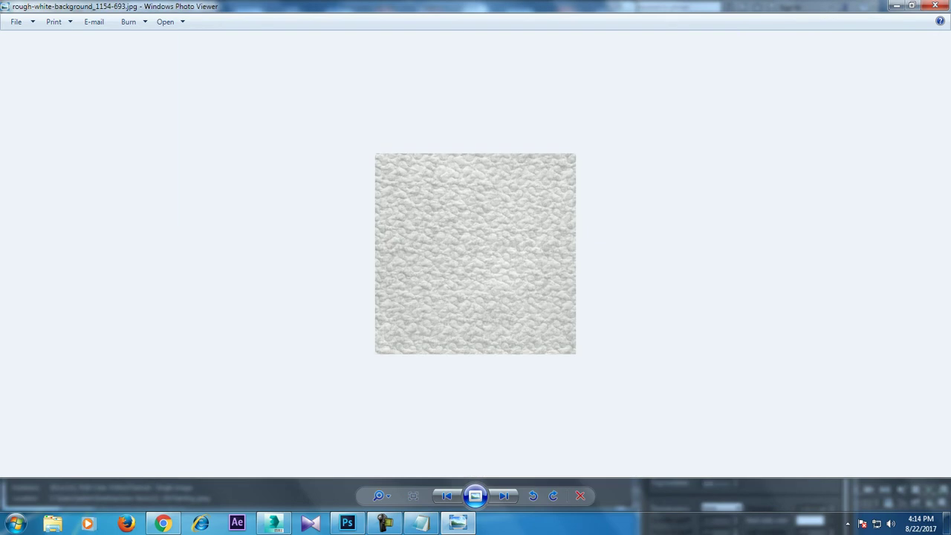
{"action": "key", "text": "Right"}
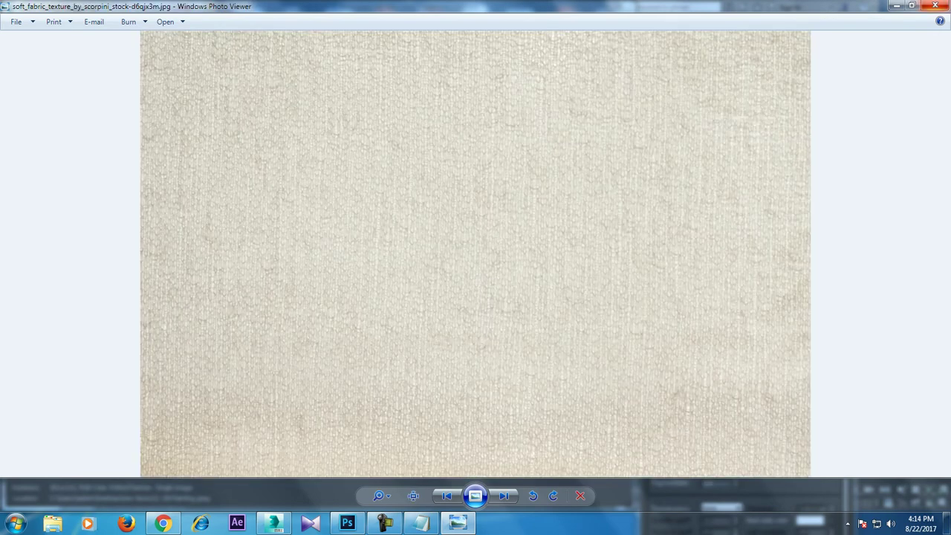
{"action": "left_click", "coordinate": [935, 6]}
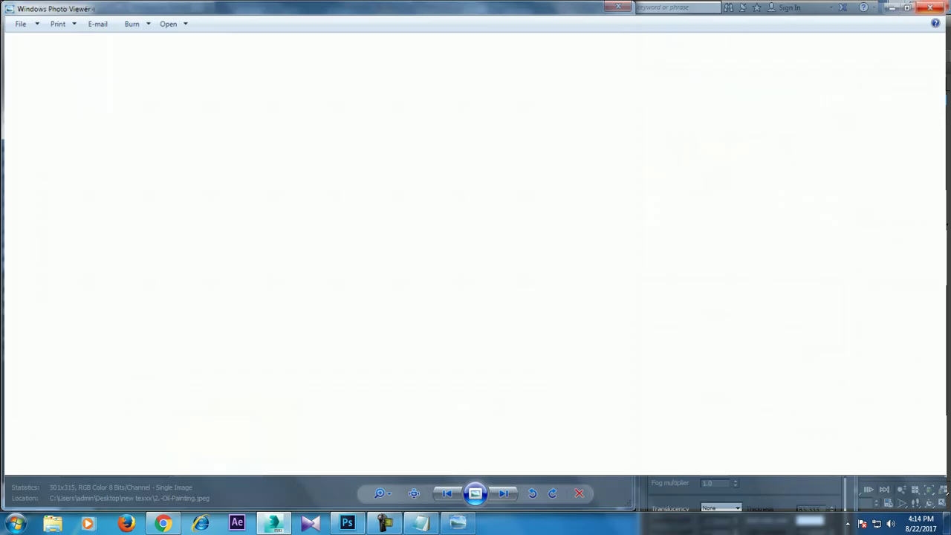
Load soft_fabric_texture as the diffuse map and show it on the pillow
{"action": "left_click", "coordinate": [103, 346]}
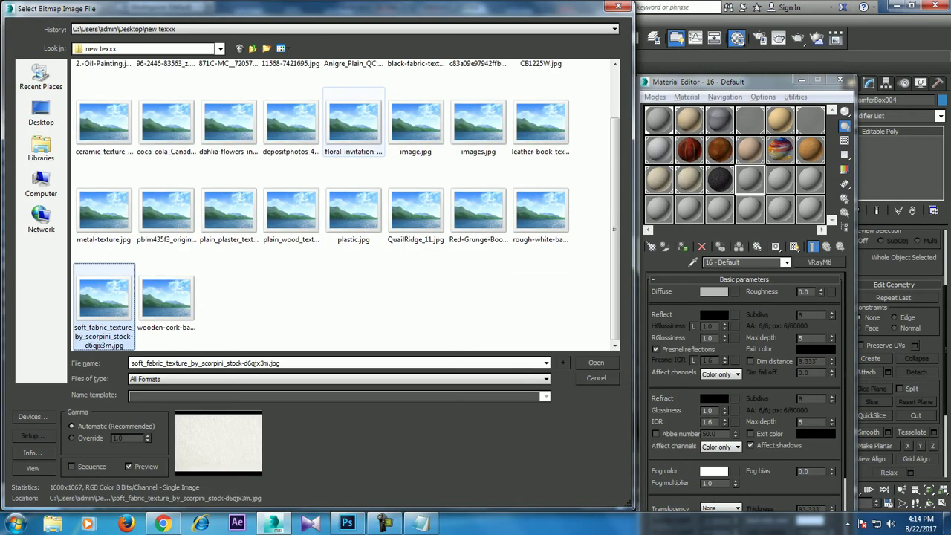
{"action": "key", "text": "Return"}
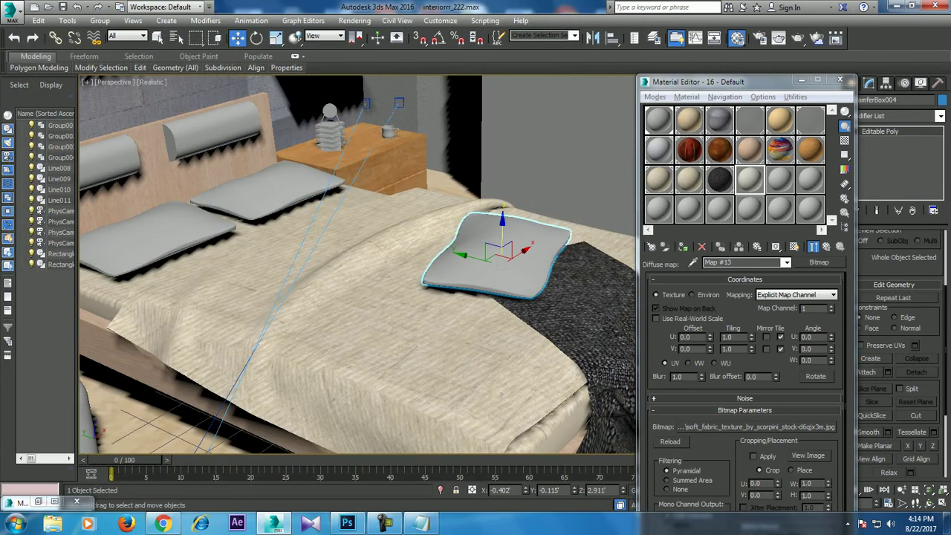
{"action": "left_click", "coordinate": [794, 247]}
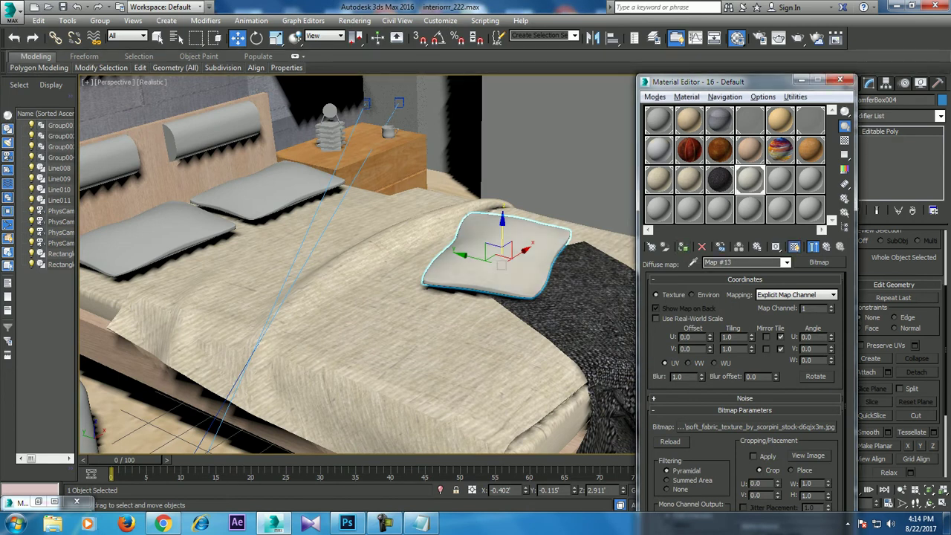
Give the pillow a Box UVW Map, then select both pillows at the head of the bed
{"action": "left_click", "coordinate": [940, 116]}
{"action": "key", "text": "u"}
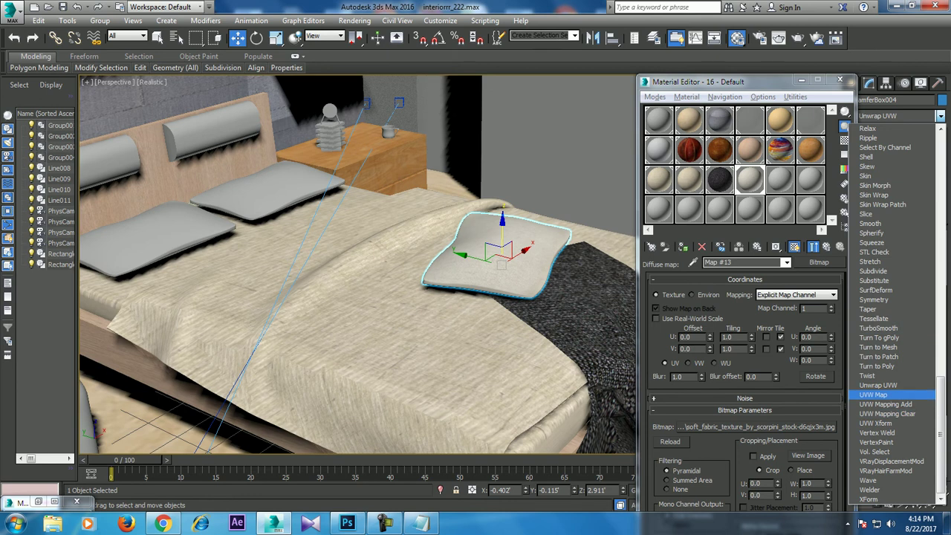
{"action": "left_click", "coordinate": [874, 394]}
{"action": "left_click", "coordinate": [873, 303]}
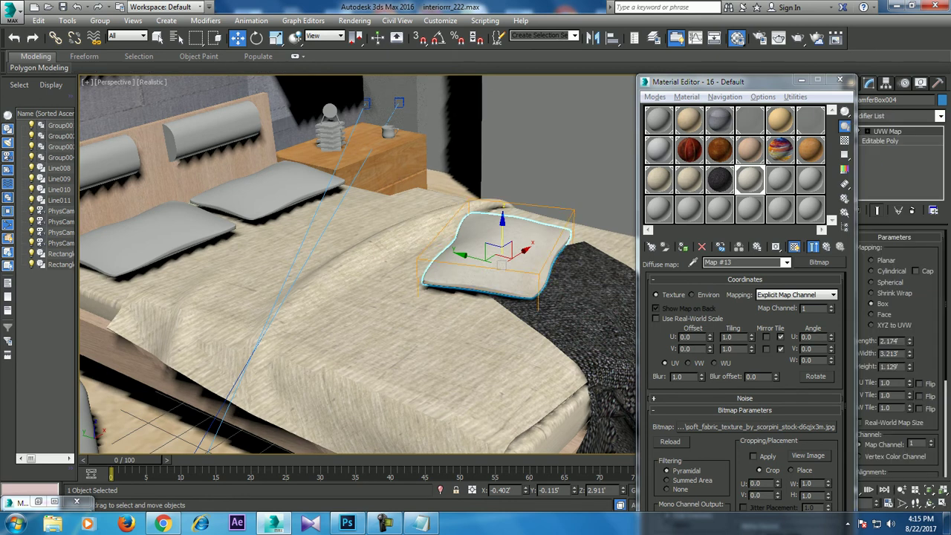
{"action": "left_click", "coordinate": [160, 236]}
{"action": "left_click", "coordinate": [268, 186], "text": "ctrl"}
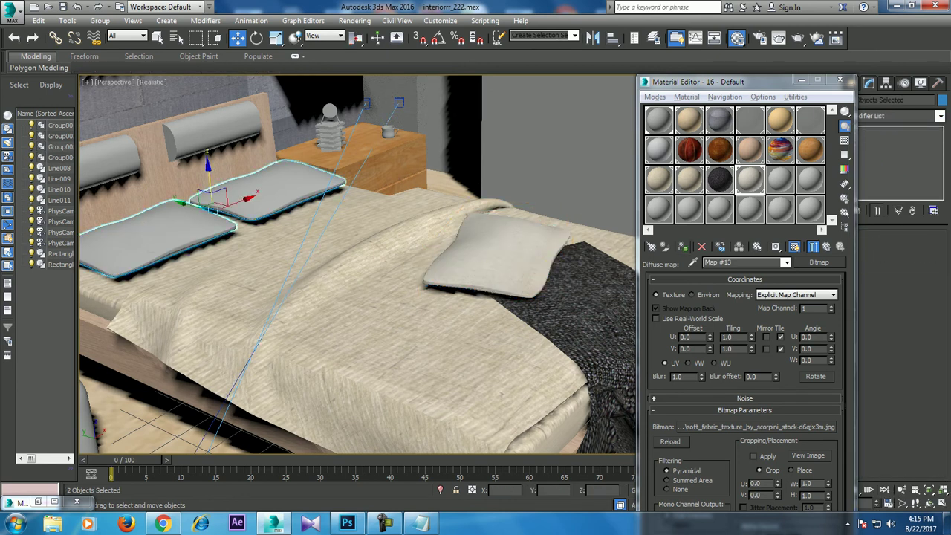
Apply the fabric material to both headboard bolsters
{"action": "left_click", "coordinate": [60, 254]}
{"action": "left_click", "coordinate": [61, 264], "text": "ctrl"}
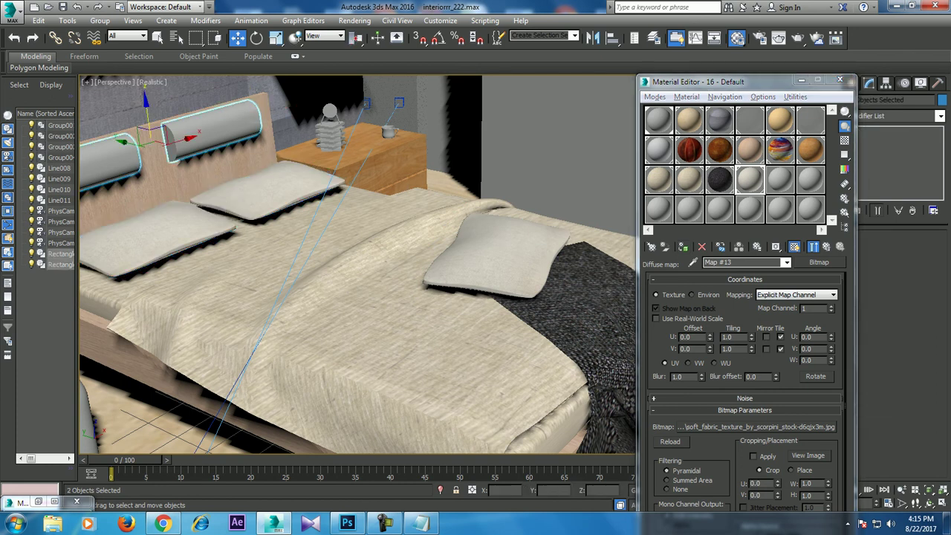
{"action": "left_click", "coordinate": [683, 247]}
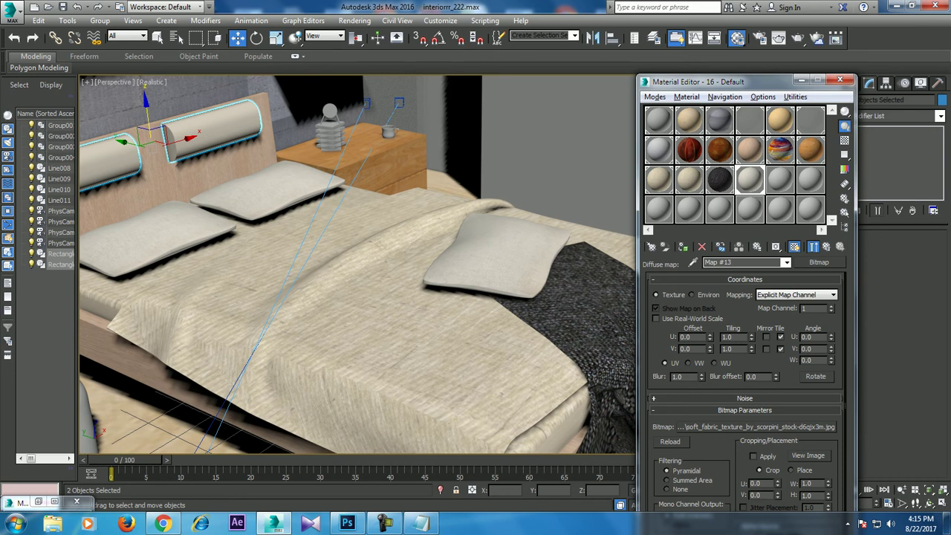
Convert the right and left headboard bolsters to Editable Poly
{"action": "left_click", "coordinate": [212, 126]}
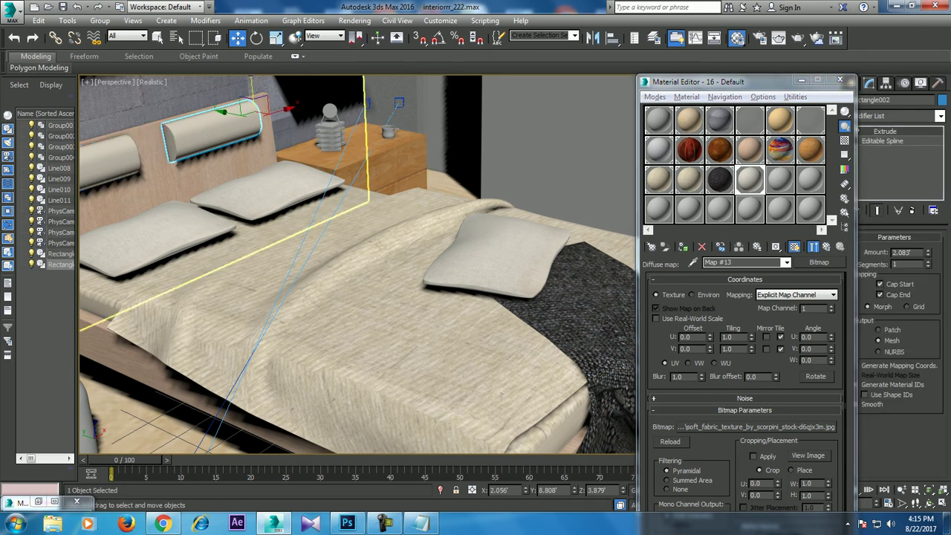
{"action": "right_click", "coordinate": [216, 117]}
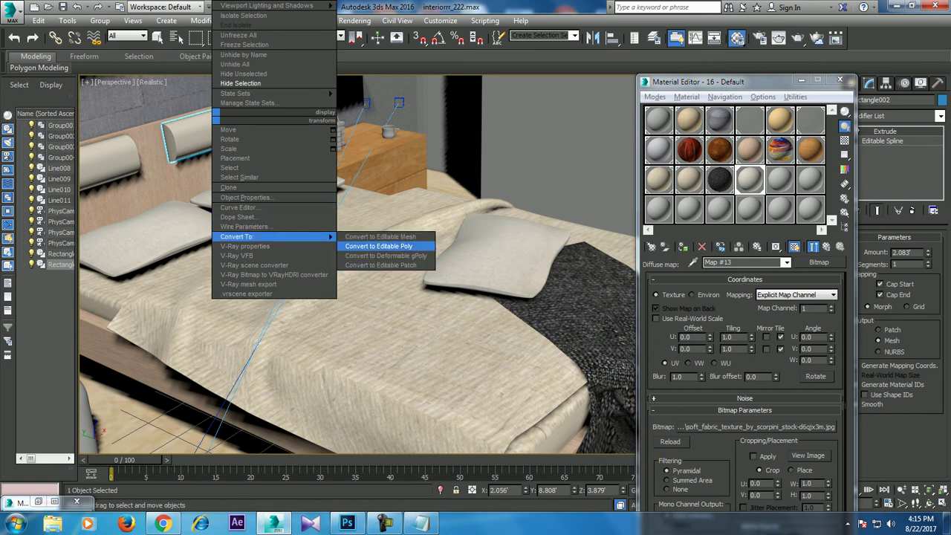
{"action": "left_click", "coordinate": [380, 246]}
{"action": "left_click", "coordinate": [112, 146]}
{"action": "right_click", "coordinate": [119, 154]}
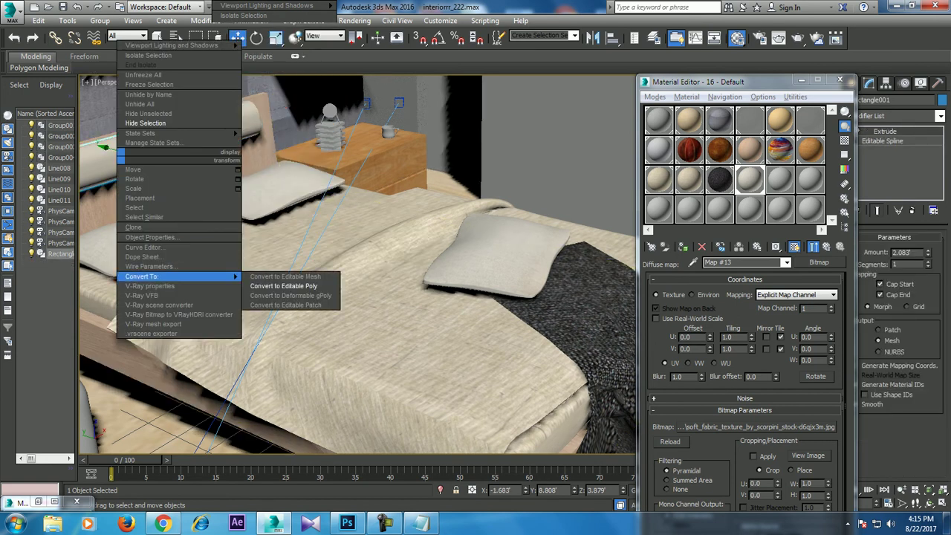
{"action": "left_click", "coordinate": [283, 278]}
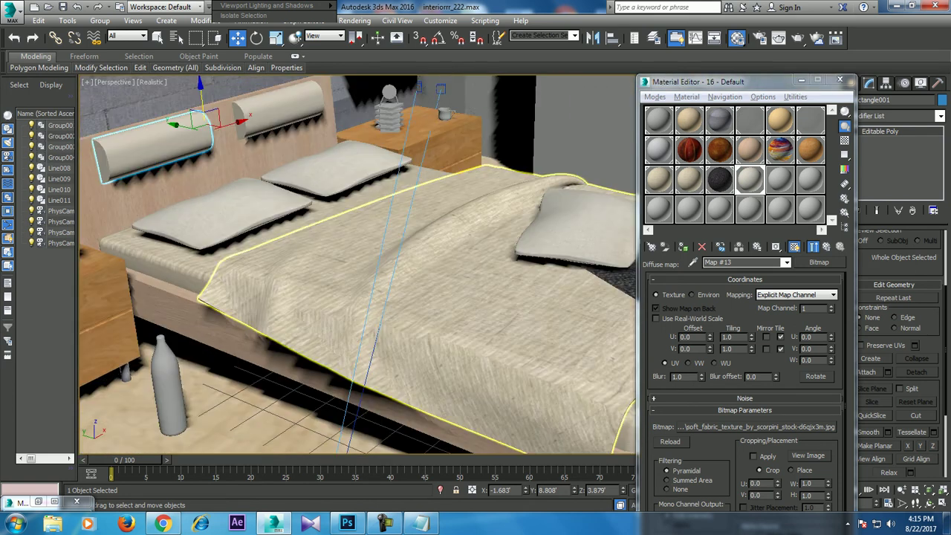
Raise the bedspread's Box UVW Map length to 26.055
{"action": "left_click", "coordinate": [416, 297]}
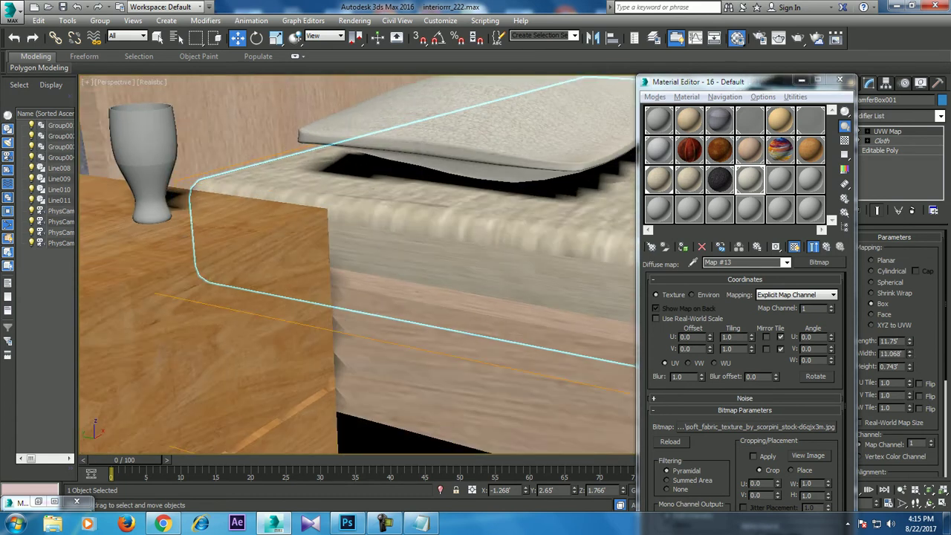
{"action": "left_click_drag", "start_coordinate": [908, 366], "coordinate": [908, 349]}
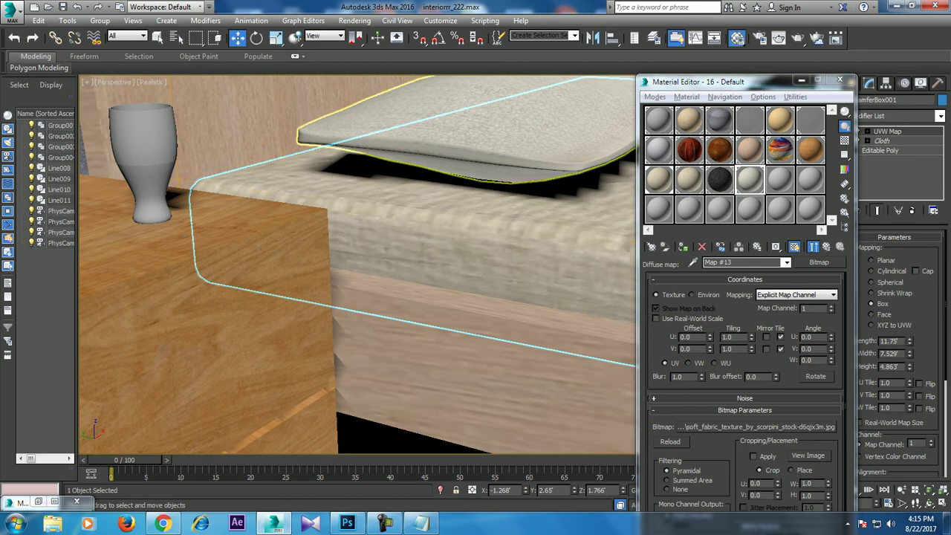
{"action": "scroll", "coordinate": [356, 261], "scroll_direction": "down", "scroll_amount": 5}
{"action": "scroll", "coordinate": [298, 164], "scroll_direction": "up", "scroll_amount": 5}
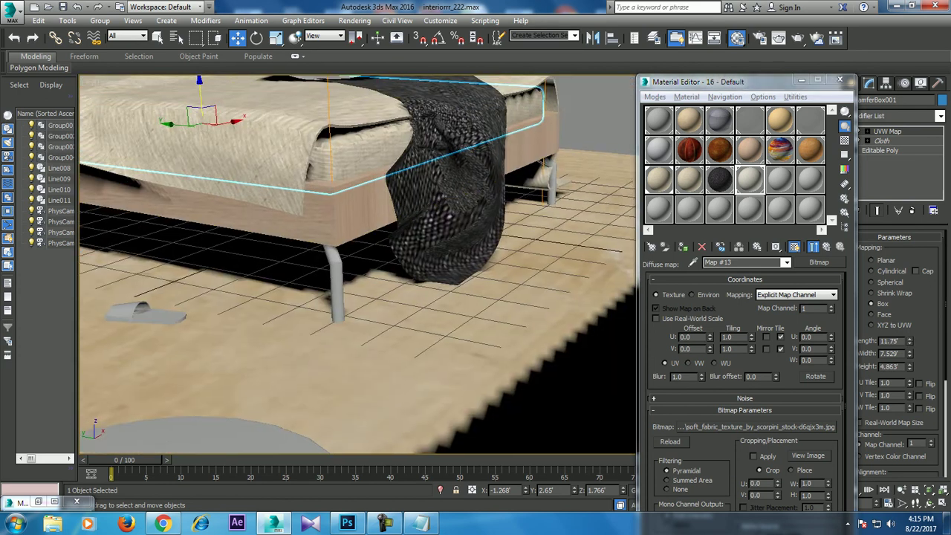
Enlarge the bed base's Box UVW mapping size
{"action": "left_click", "coordinate": [245, 216]}
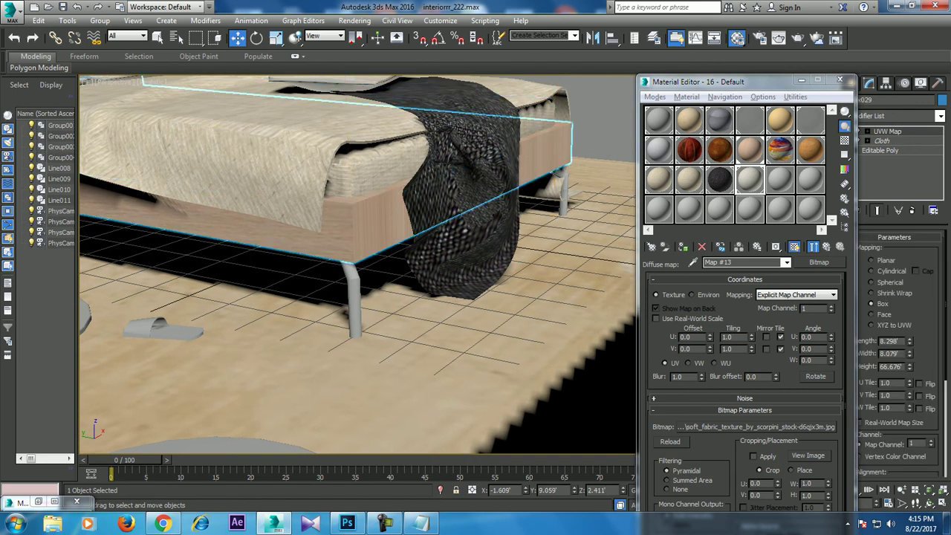
{"action": "left_click_drag", "start_coordinate": [908, 367], "coordinate": [908, 340]}
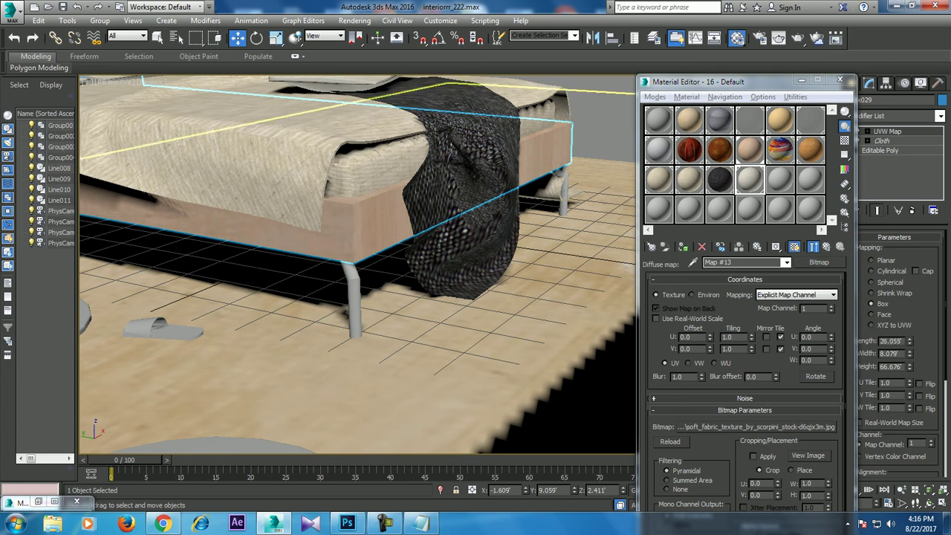
{"action": "scroll", "coordinate": [357, 264], "scroll_direction": "down", "scroll_amount": 3}
{"action": "scroll", "coordinate": [357, 264], "scroll_direction": "down", "scroll_amount": 3}
{"action": "scroll", "coordinate": [357, 264], "scroll_direction": "up", "scroll_amount": 2}
{"action": "scroll", "coordinate": [356, 264], "scroll_direction": "up", "scroll_amount": 3}
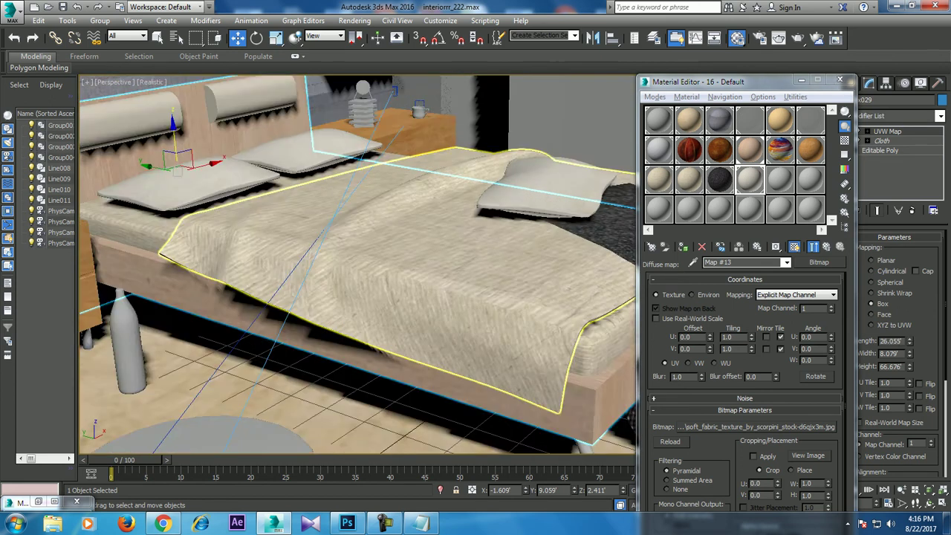
{"action": "scroll", "coordinate": [357, 264], "scroll_direction": "up", "scroll_amount": 3}
{"action": "scroll", "coordinate": [356, 264], "scroll_direction": "up", "scroll_amount": 2}
{"action": "left_click", "coordinate": [123, 197]}
Add a Box UVW Map modifier to the left and right headboard bolsters
{"action": "scroll", "coordinate": [123, 197], "scroll_direction": "up", "scroll_amount": 3}
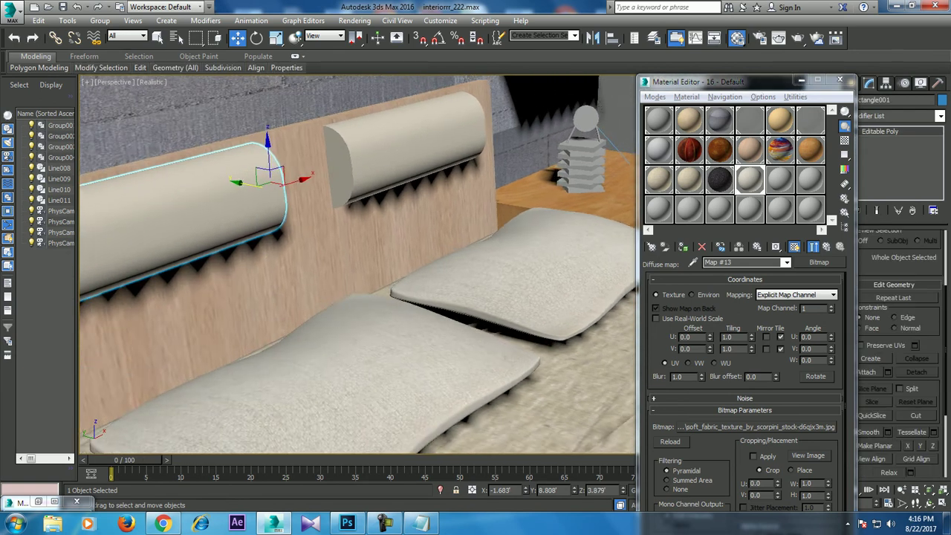
{"action": "scroll", "coordinate": [123, 197], "scroll_direction": "up", "scroll_amount": 2}
{"action": "left_click", "coordinate": [940, 116]}
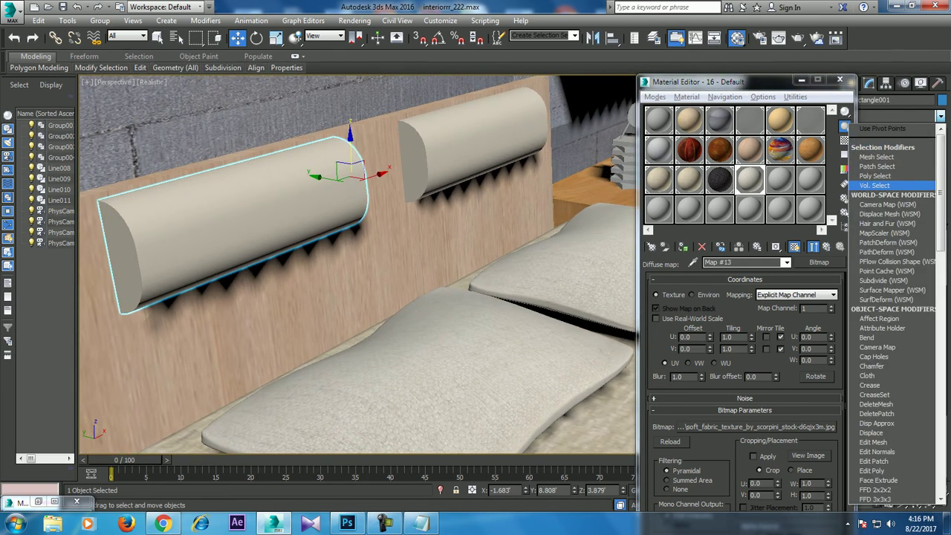
{"action": "type", "text": "uvw"}
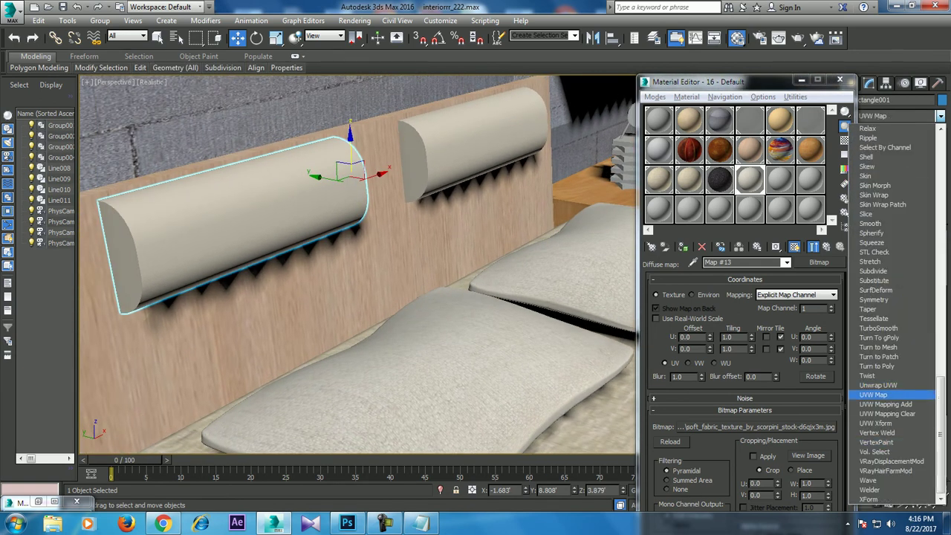
{"action": "key", "text": "Return"}
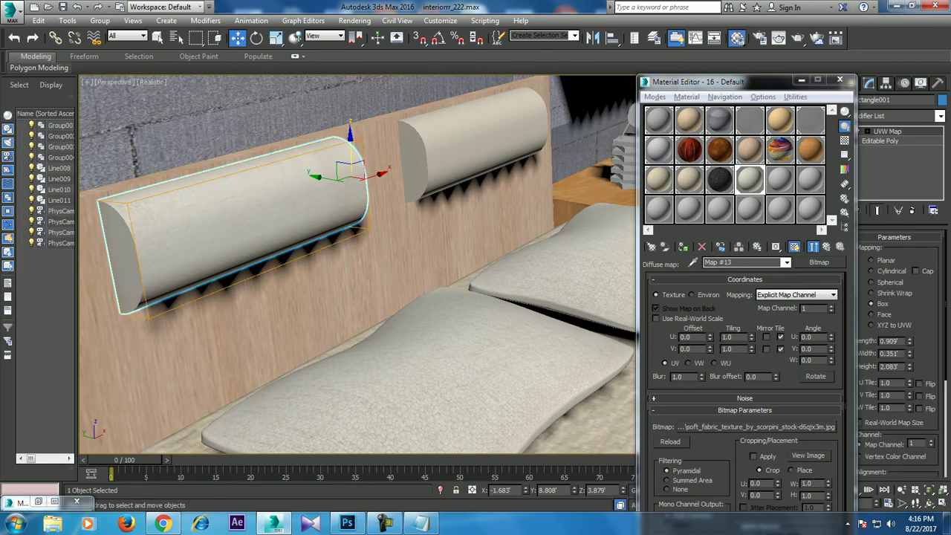
{"action": "left_click", "coordinate": [469, 160]}
{"action": "left_click", "coordinate": [940, 116]}
{"action": "type", "text": "uvw"}
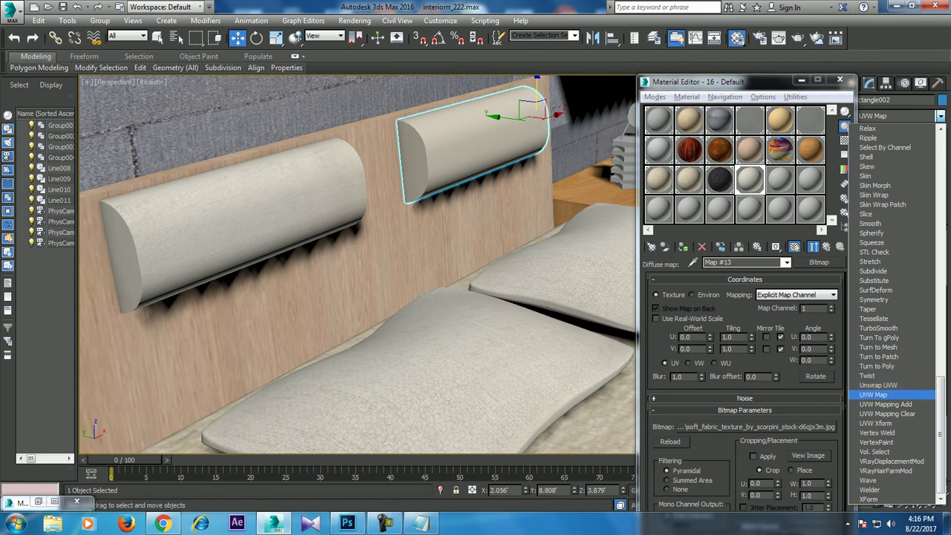
{"action": "key", "text": "Return"}
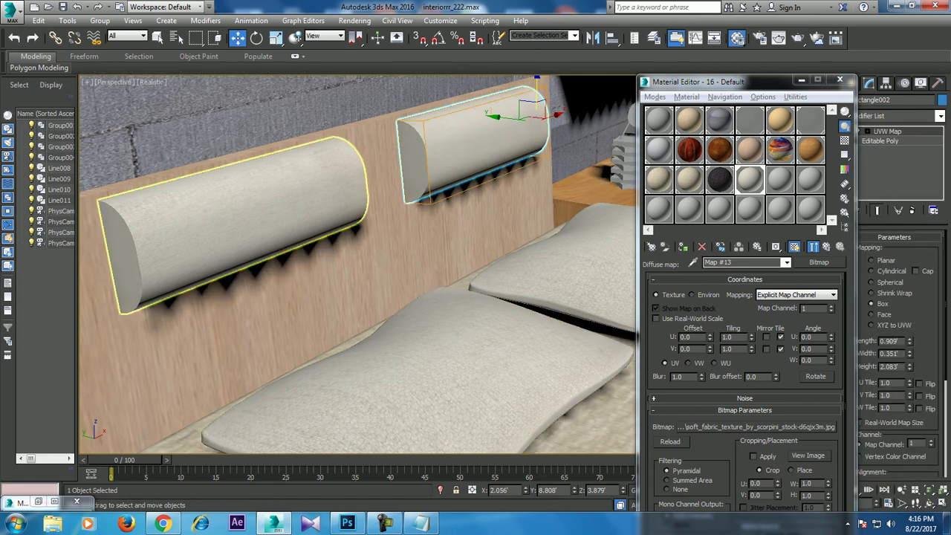
Collapse both bolsters together into Editable Poly objects
{"action": "left_click", "coordinate": [246, 215], "text": "ctrl"}
{"action": "right_click", "coordinate": [300, 170]}
{"action": "mouse_move", "coordinate": [325, 325]}
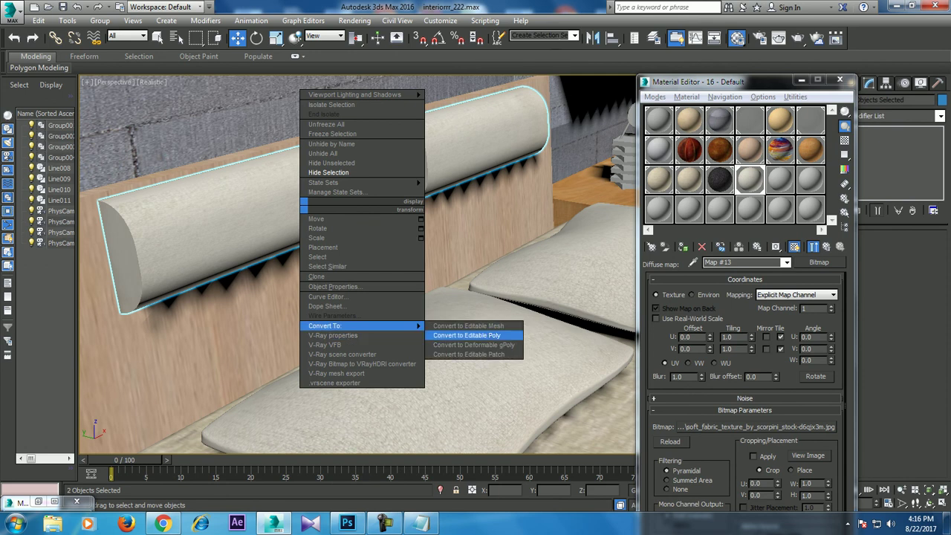
{"action": "left_click", "coordinate": [476, 335]}
{"action": "scroll", "coordinate": [357, 264], "scroll_direction": "down", "scroll_amount": 10}
{"action": "middle_click_drag", "start_coordinate": [356, 265], "coordinate": [416, 253], "text": "alt"}
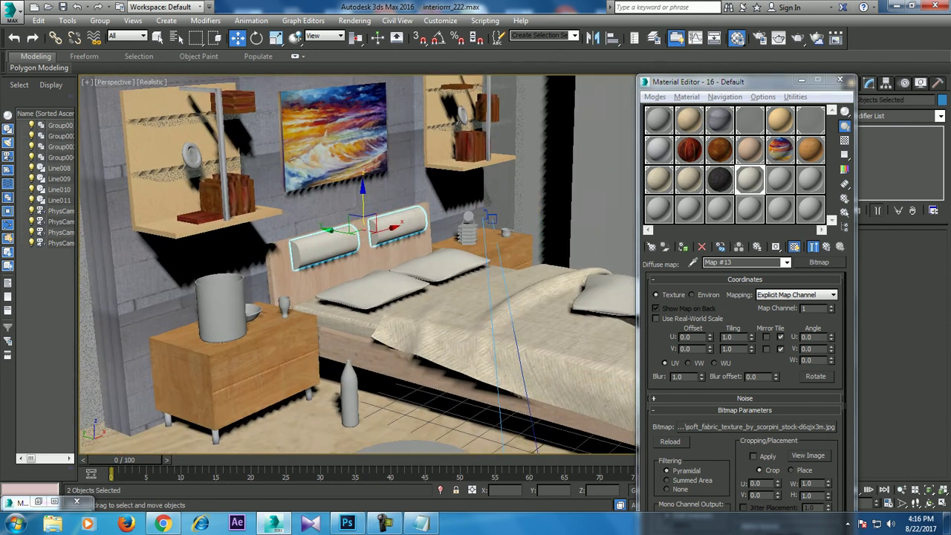
{"action": "middle_click_drag", "start_coordinate": [357, 265], "coordinate": [312, 260], "text": "alt"}
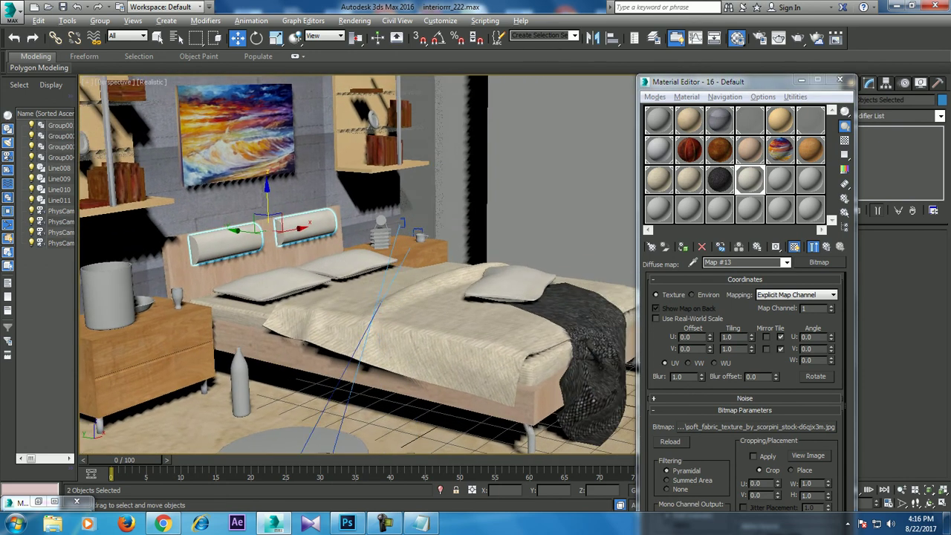
{"action": "scroll", "coordinate": [275, 292], "scroll_direction": "up", "scroll_amount": 3}
{"action": "scroll", "coordinate": [275, 291], "scroll_direction": "up", "scroll_amount": 3}
{"action": "scroll", "coordinate": [275, 292], "scroll_direction": "up", "scroll_amount": 3}
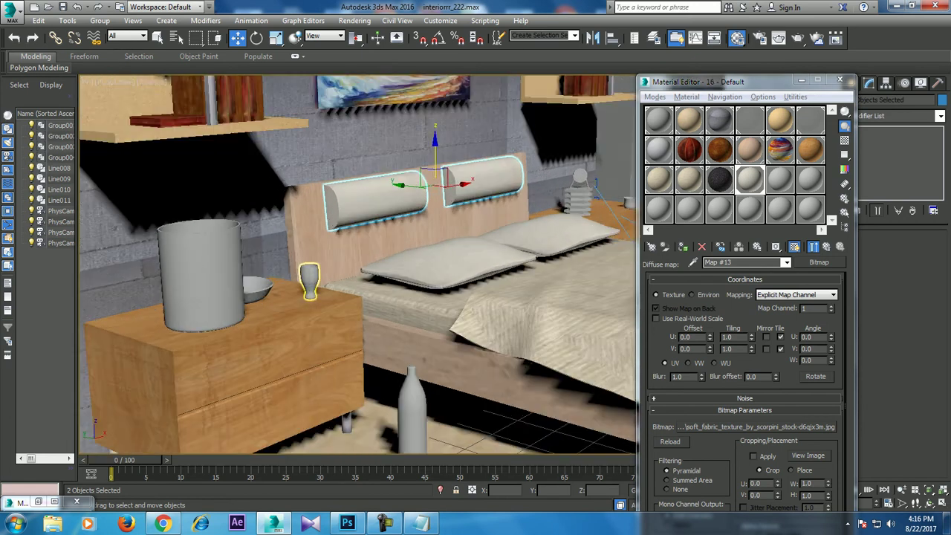
{"action": "scroll", "coordinate": [275, 292], "scroll_direction": "up", "scroll_amount": 2}
Review the reference photo, select the vase and goblet, and pick unused material 17 - Default
{"action": "left_click", "coordinate": [38, 501]}
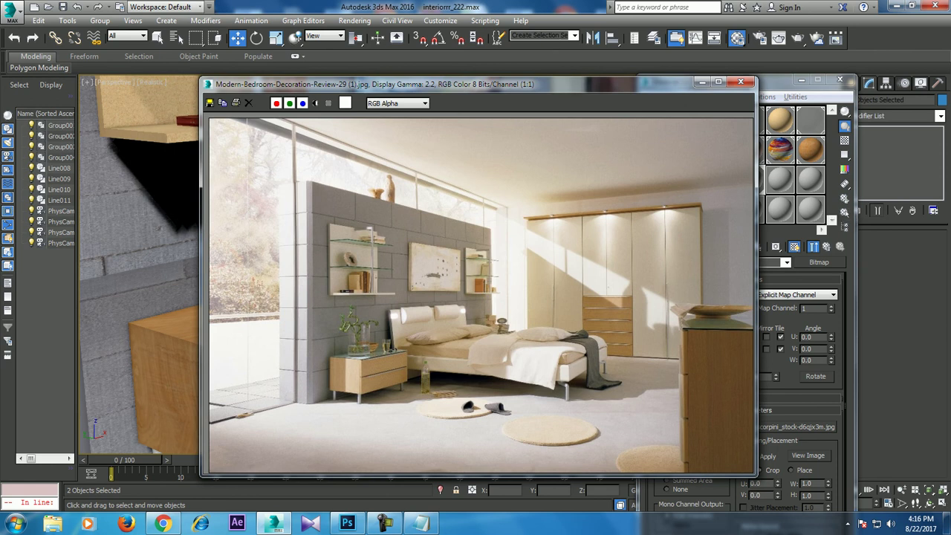
{"action": "left_click", "coordinate": [703, 82]}
{"action": "left_click", "coordinate": [253, 297]}
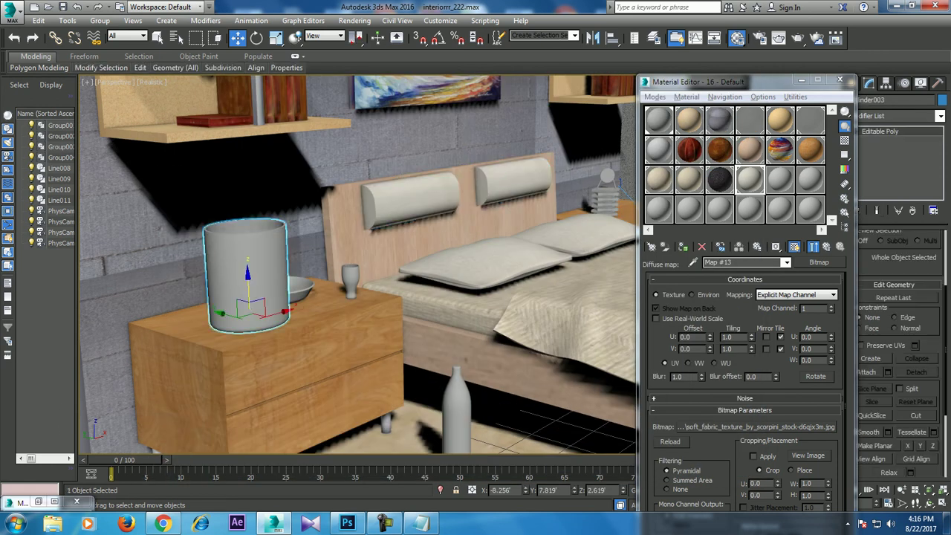
{"action": "left_click", "coordinate": [350, 282], "text": "ctrl"}
{"action": "left_click", "coordinate": [780, 178]}
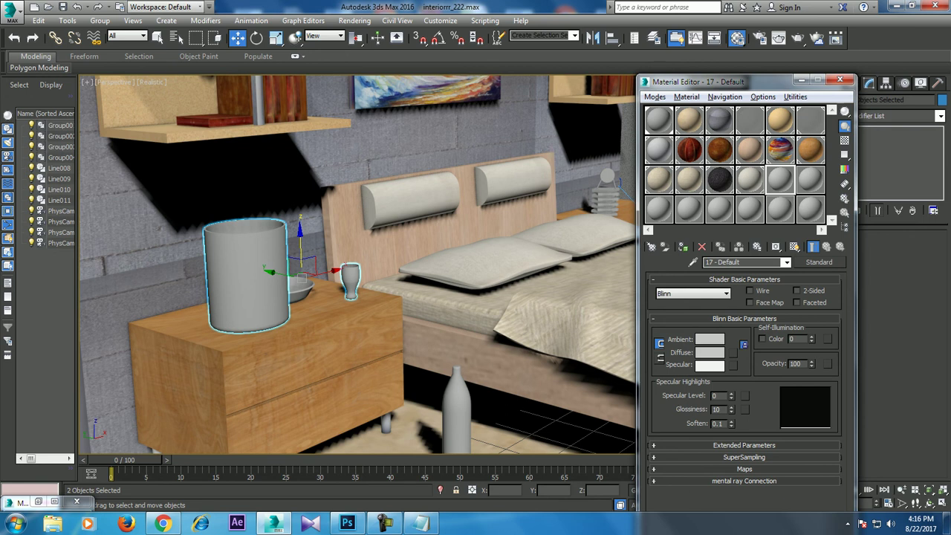
Make material 17 - Default a VRayMtl with near-white refraction (237)
{"action": "left_click", "coordinate": [819, 261]}
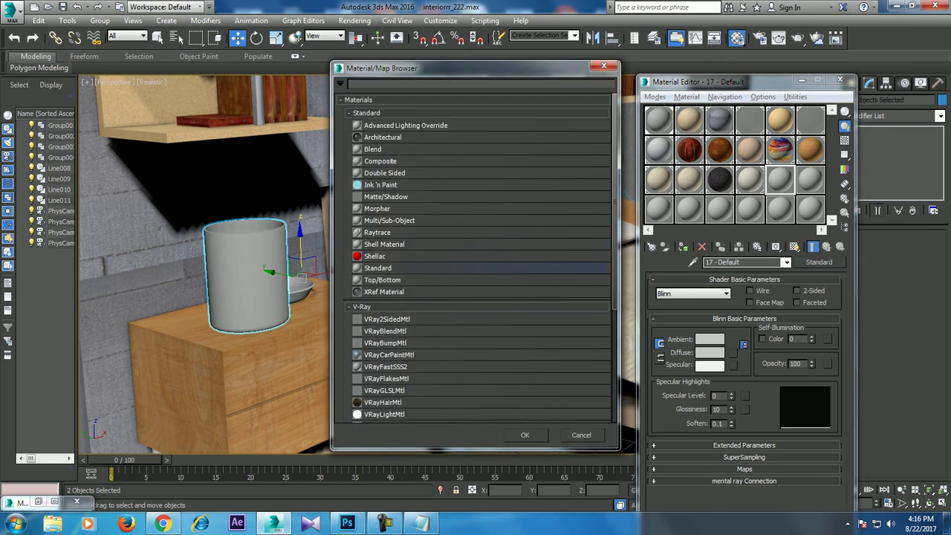
{"action": "double_click", "coordinate": [377, 355]}
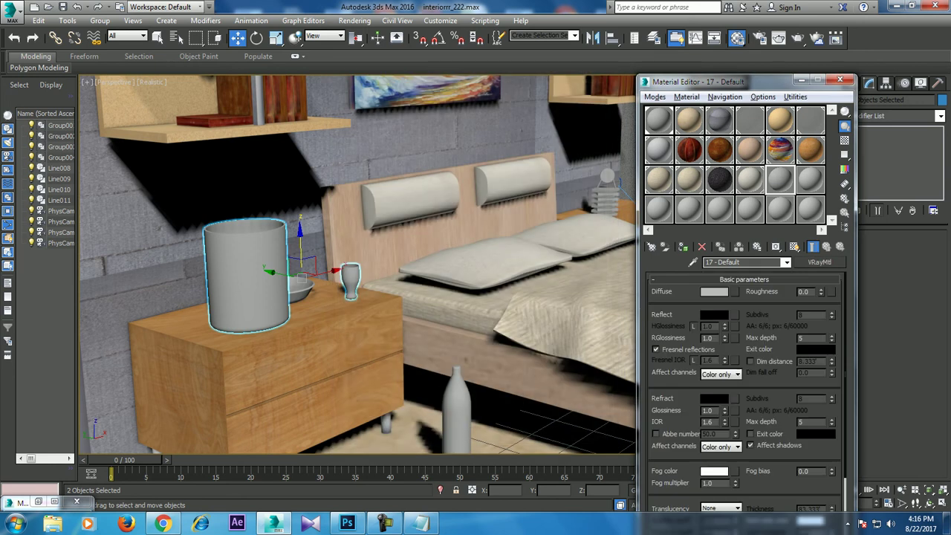
{"action": "left_click", "coordinate": [714, 398]}
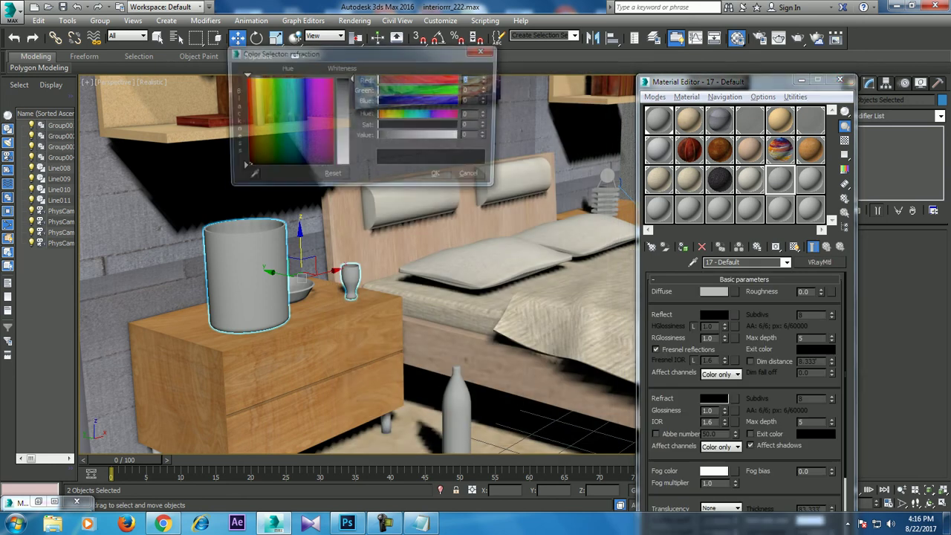
{"action": "left_click_drag", "start_coordinate": [240, 75], "coordinate": [240, 168]}
{"action": "left_click", "coordinate": [439, 177]}
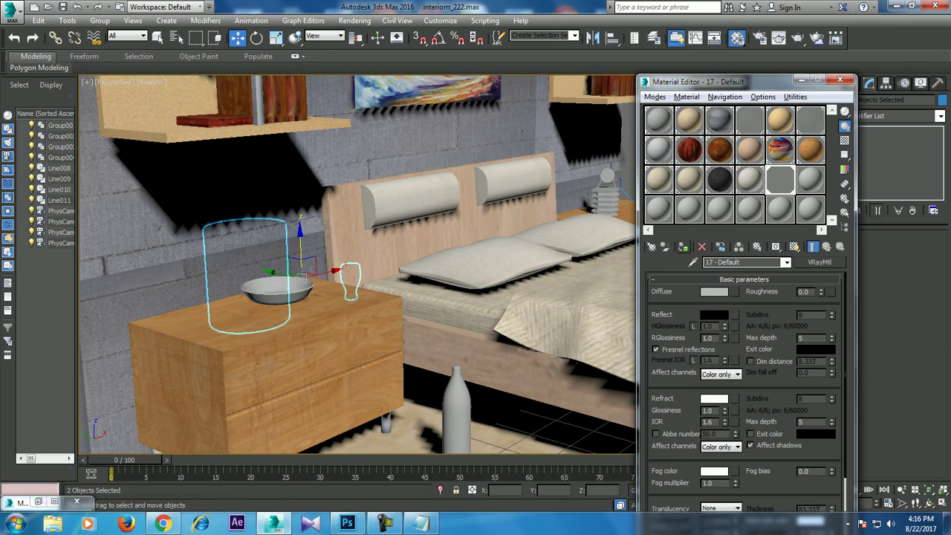
{"action": "left_click", "coordinate": [714, 399]}
{"action": "left_click", "coordinate": [237, 164]}
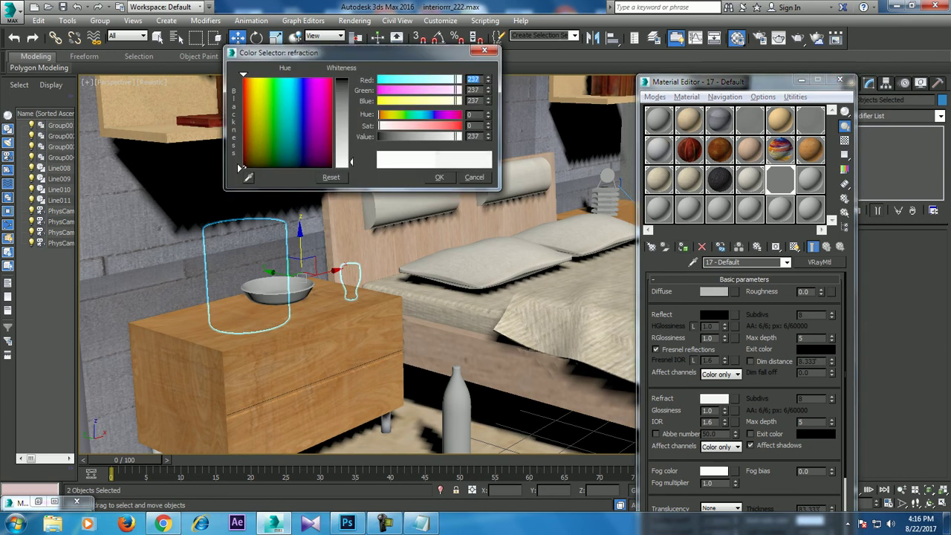
{"action": "left_click", "coordinate": [438, 177]}
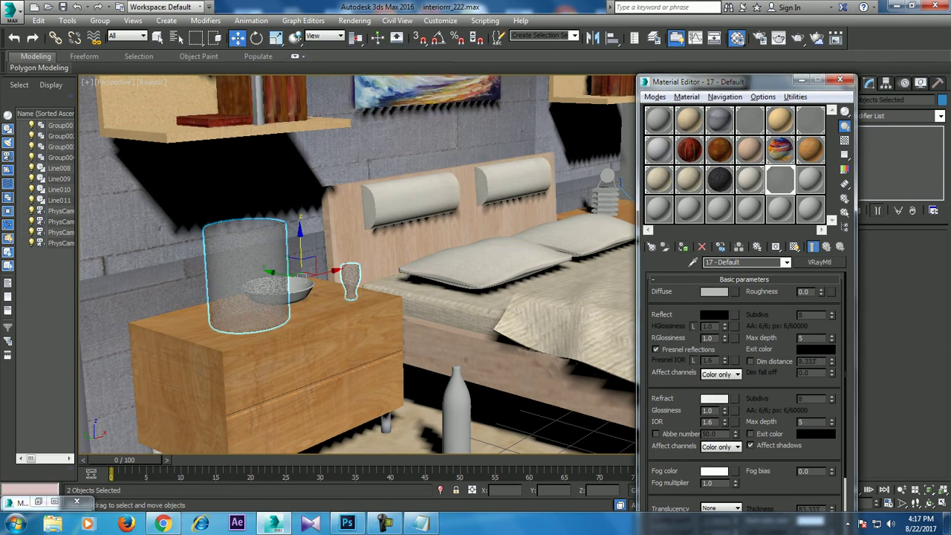
Set the glass diffuse colour to bluish grey 122, 125, 133
{"action": "left_click", "coordinate": [714, 291]}
{"action": "left_click_drag", "start_coordinate": [244, 162], "coordinate": [298, 161]}
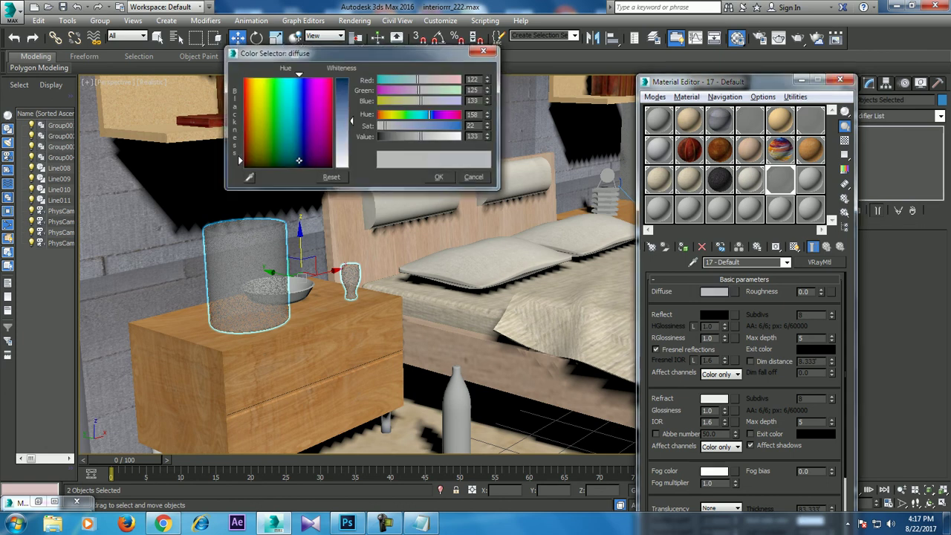
{"action": "left_click", "coordinate": [438, 176]}
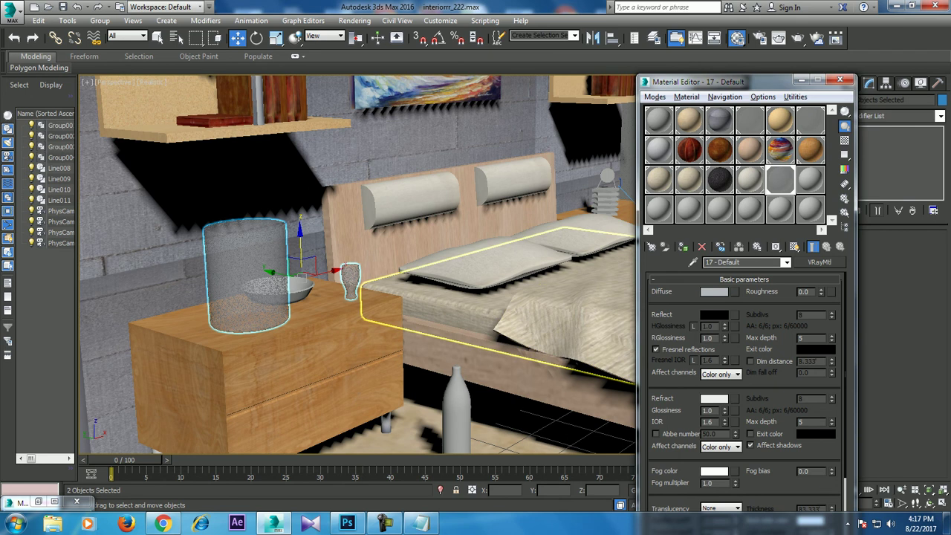
Switch the viewport to PhysCamera002
{"action": "scroll", "coordinate": [520, 327], "scroll_direction": "down", "scroll_amount": 3}
{"action": "scroll", "coordinate": [521, 327], "scroll_direction": "down", "scroll_amount": 3}
{"action": "scroll", "coordinate": [520, 327], "scroll_direction": "down", "scroll_amount": 2}
{"action": "middle_click_drag", "start_coordinate": [483, 312], "coordinate": [446, 304], "text": "alt"}
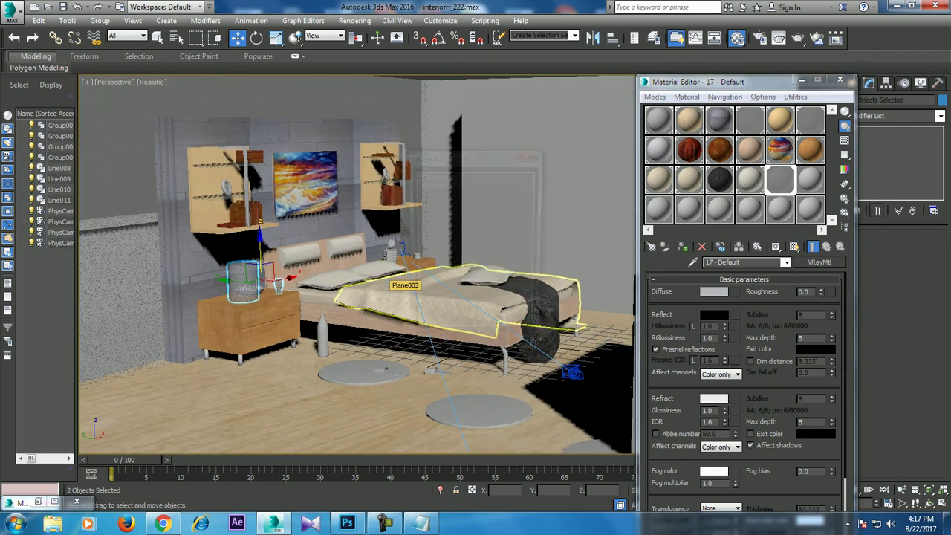
{"action": "key", "text": "c"}
{"action": "key", "text": "Return"}
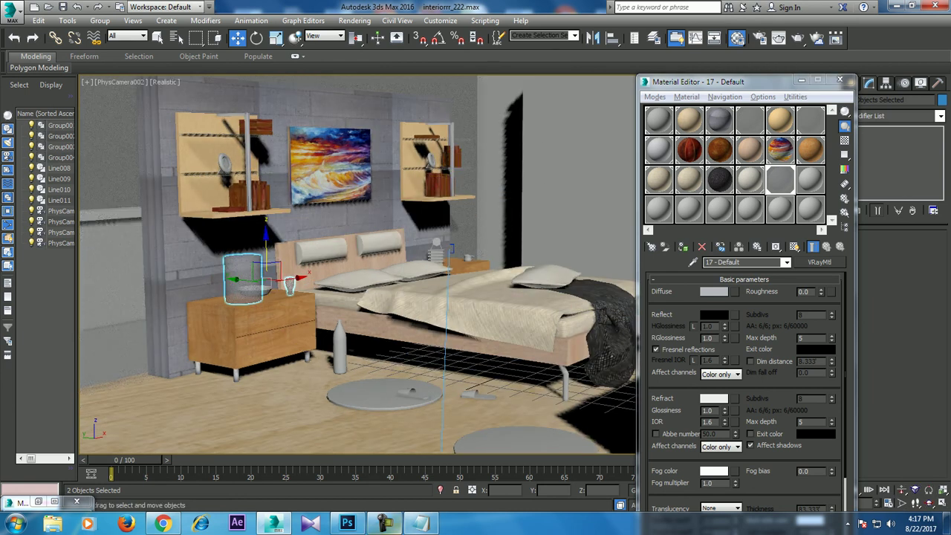
Write 'Thanks for watching..' and 'Continue to part 6' in Notepad, then return to the scene
{"action": "left_click", "coordinate": [421, 523]}
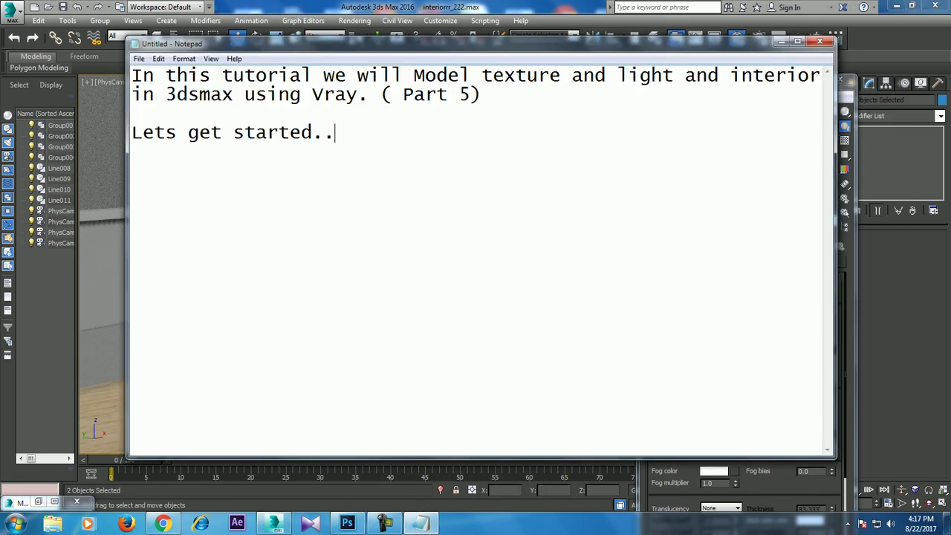
{"action": "type", "text": "Thanks for watching..  Continjue"}
{"action": "key", "text": "BackSpace"}
{"action": "key", "text": "BackSpace"}
{"action": "key", "text": "BackSpace"}
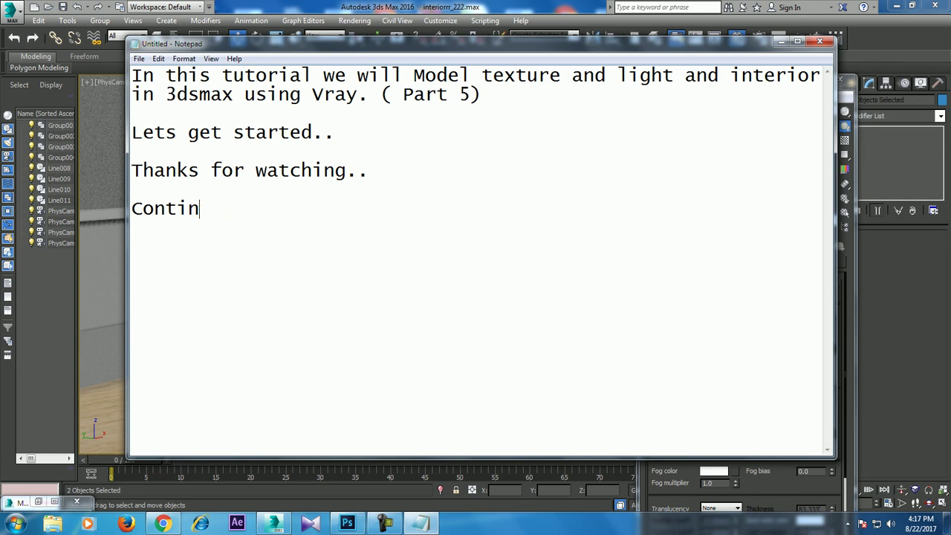
{"action": "type", "text": "u"}
{"action": "type", "text": "e to part 6"}
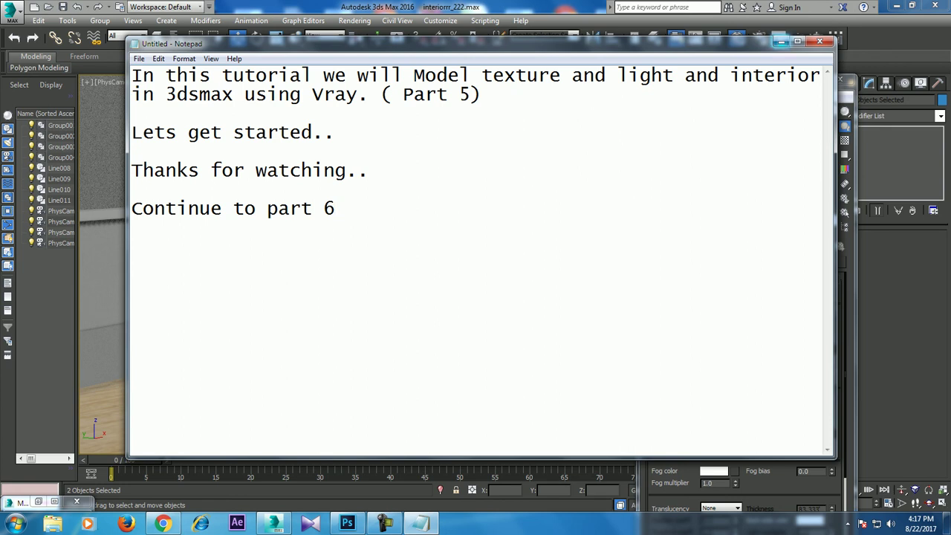
{"action": "left_click", "coordinate": [781, 41]}
{"action": "left_click", "coordinate": [801, 79]}
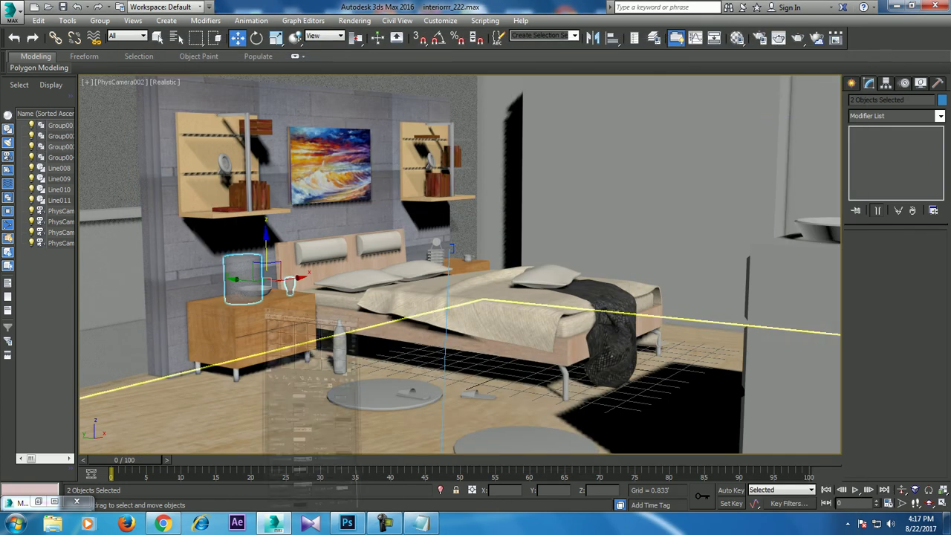